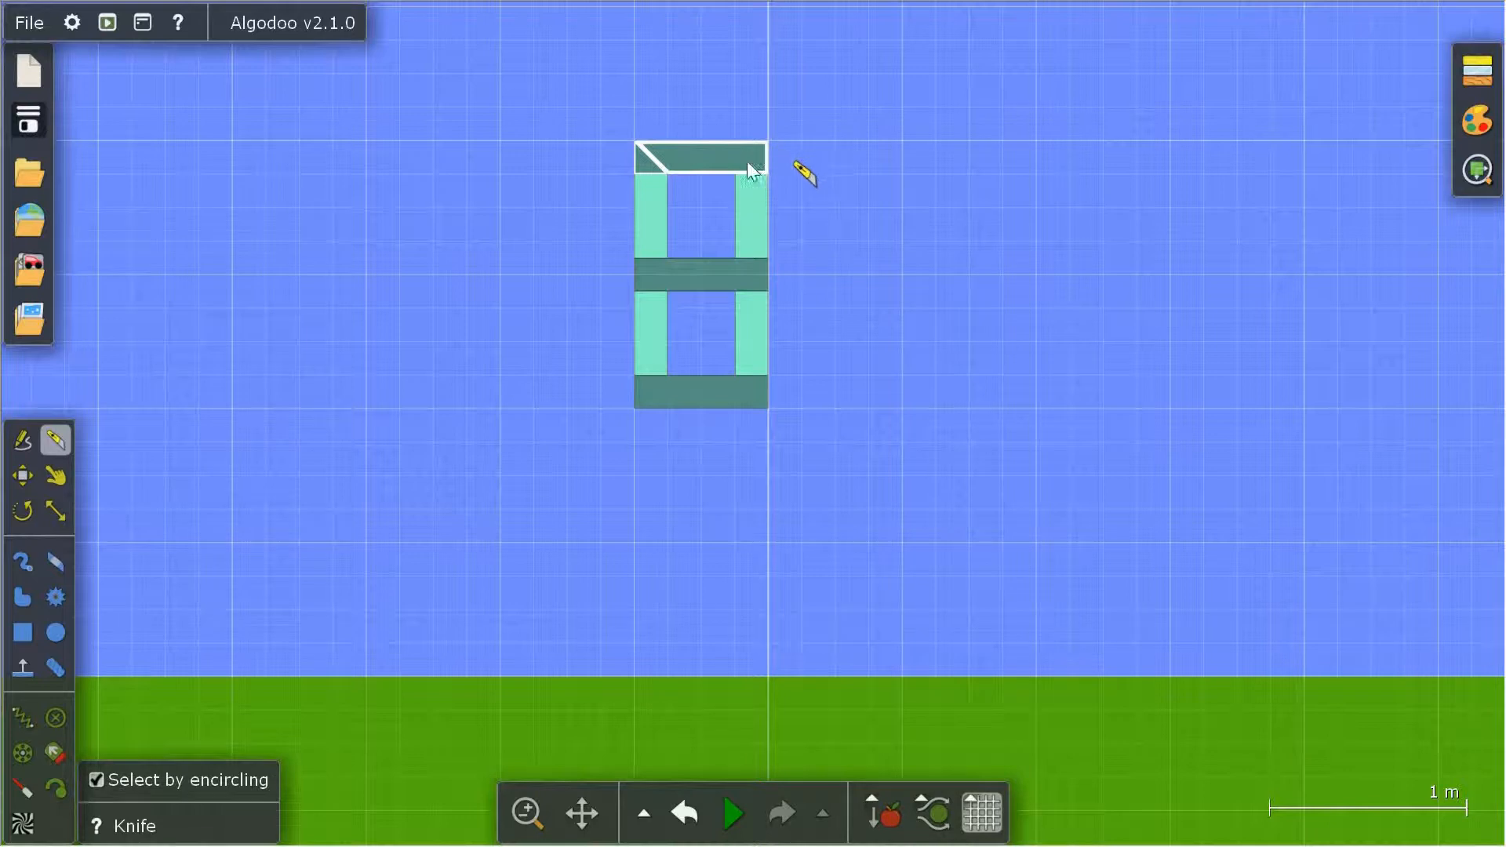
- Cut both ends of the digit's middle bar to points and both corners of the bottom bar diagonally with the Knife
{"action": "scroll", "coordinate": [683, 265], "scroll_direction": "up", "scroll_amount": 5}
{"action": "left_click_drag", "start_coordinate": [529, 298], "coordinate": [637, 354]}
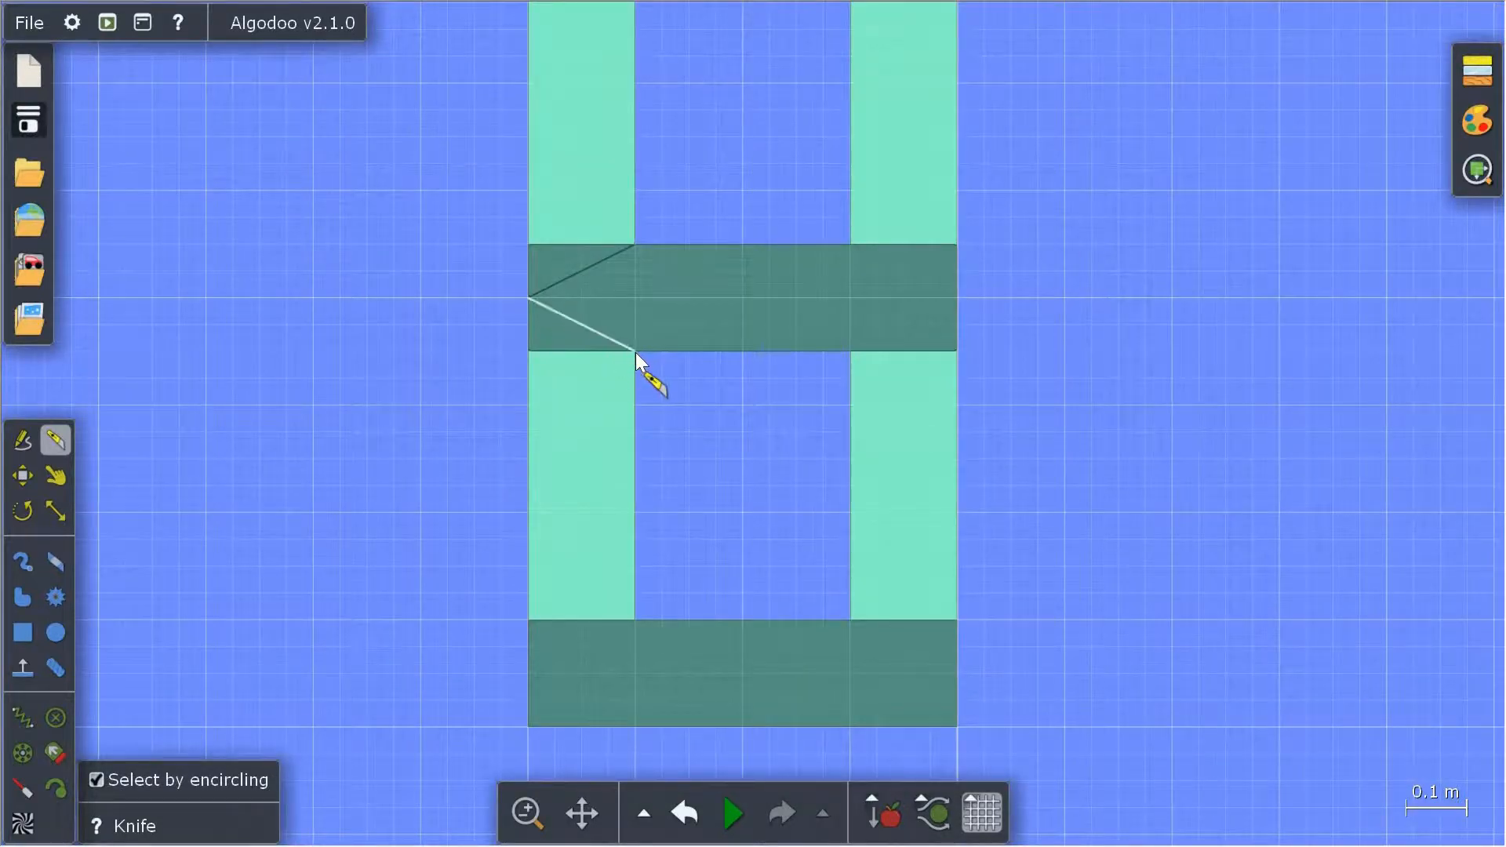
{"action": "left_click_drag", "start_coordinate": [855, 244], "coordinate": [958, 298]}
{"action": "left_click_drag", "start_coordinate": [959, 299], "coordinate": [854, 351]}
{"action": "left_click_drag", "start_coordinate": [640, 614], "coordinate": [521, 726]}
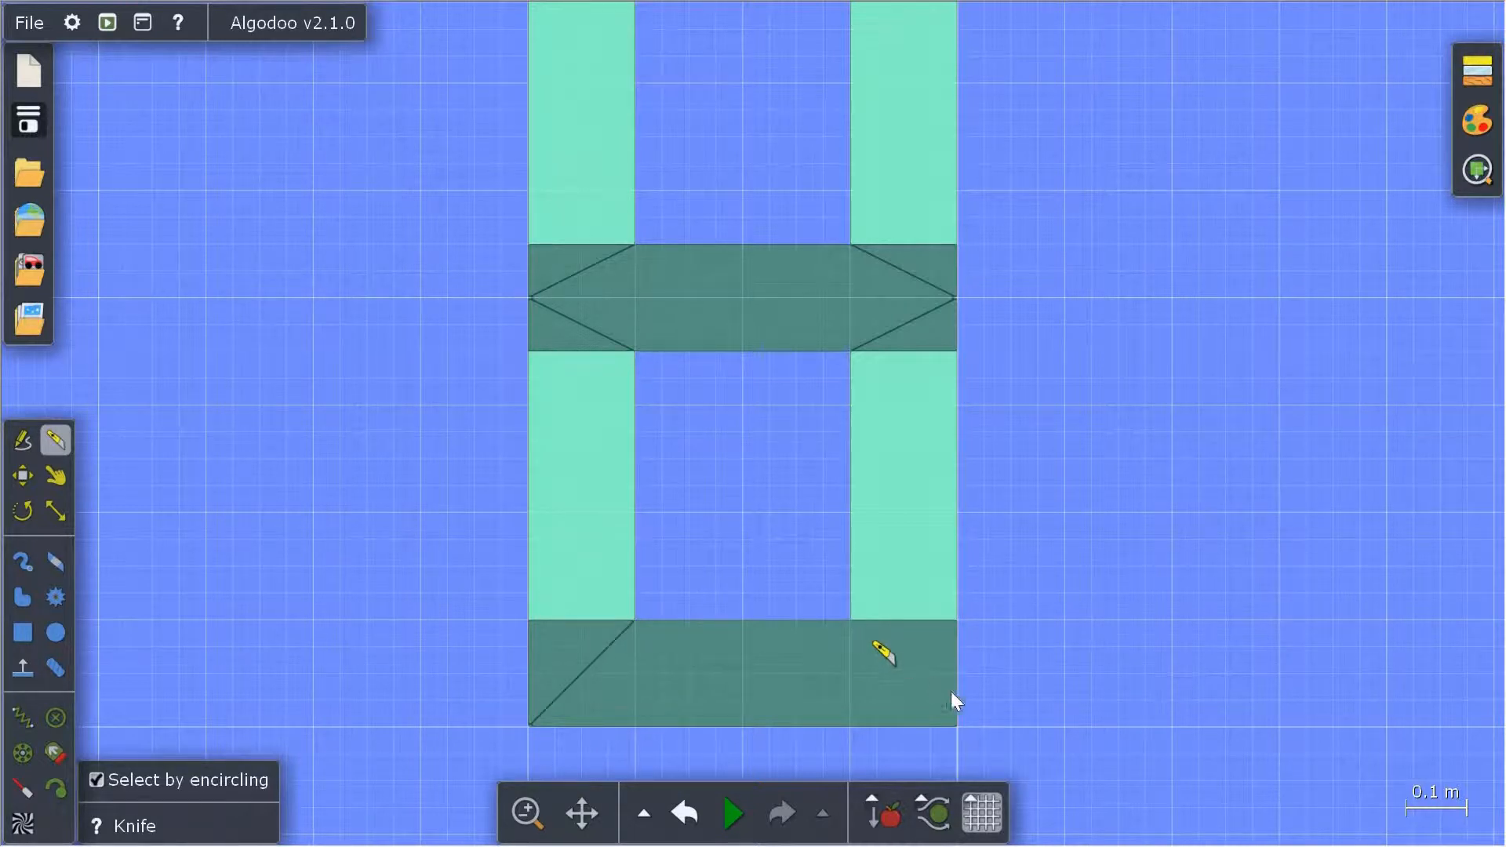
{"action": "left_click_drag", "start_coordinate": [847, 617], "coordinate": [981, 736]}
- Remove the triangular corner pieces cut from the digit's top, middle and bottom bars
{"action": "scroll", "coordinate": [910, 463], "scroll_direction": "down", "scroll_amount": 2}
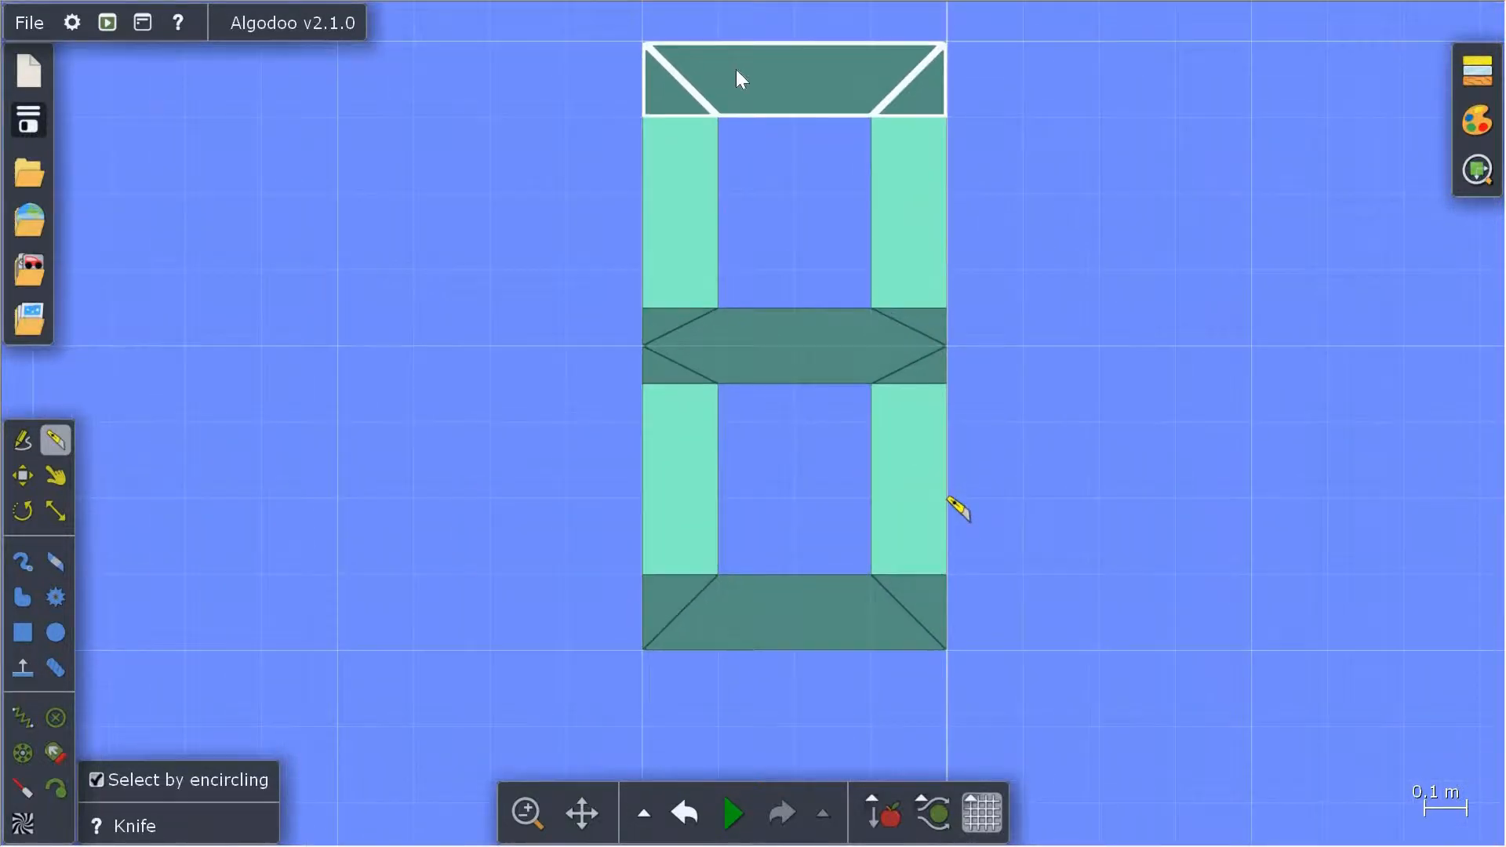
{"action": "left_click", "coordinate": [682, 99]}
{"action": "left_click", "coordinate": [915, 82]}
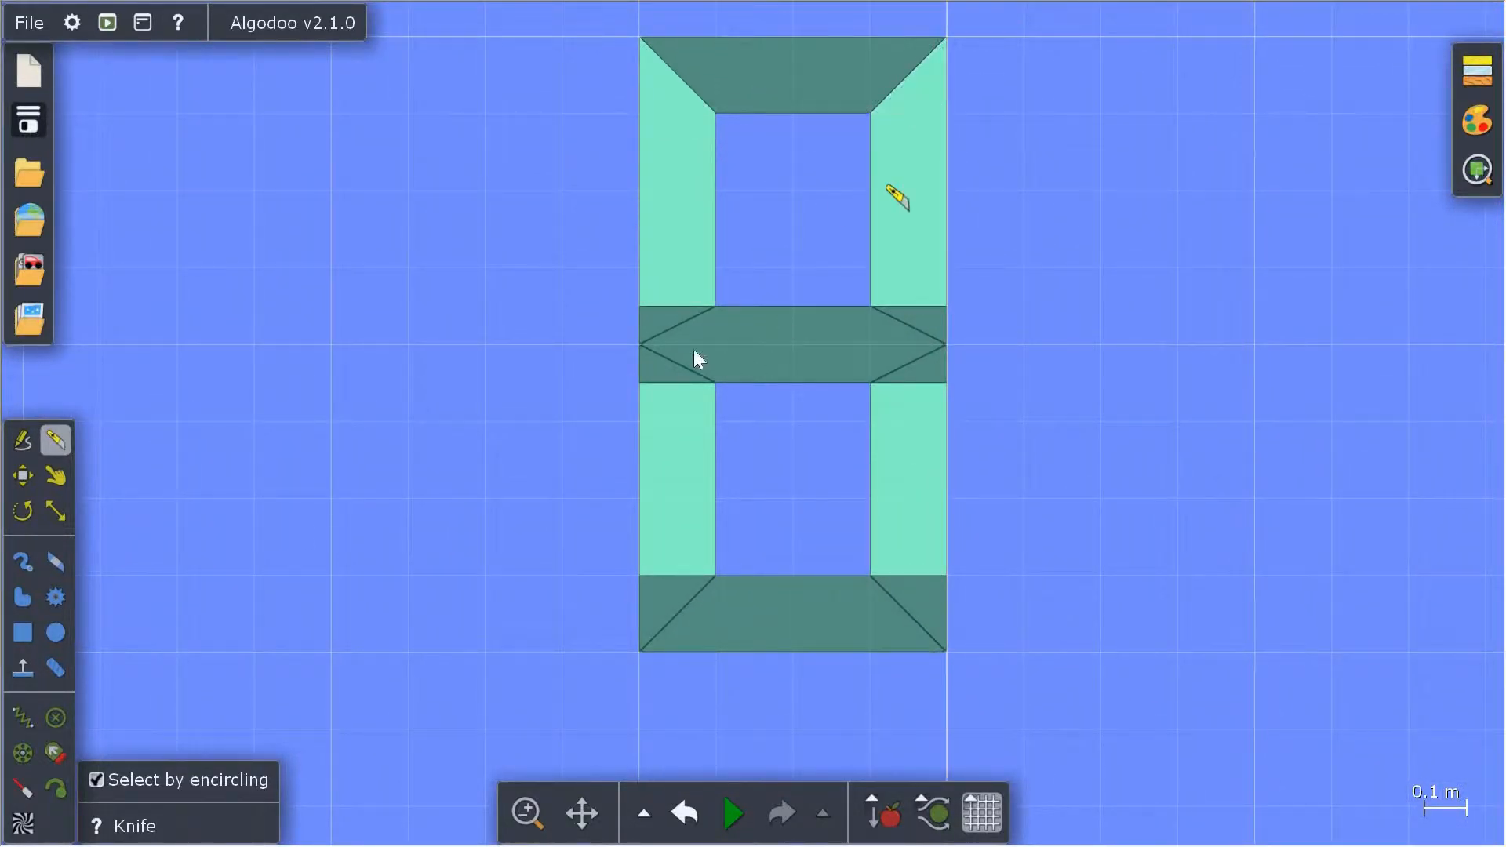
{"action": "left_click", "coordinate": [664, 321]}
{"action": "left_click", "coordinate": [662, 369]}
{"action": "left_click", "coordinate": [924, 314]}
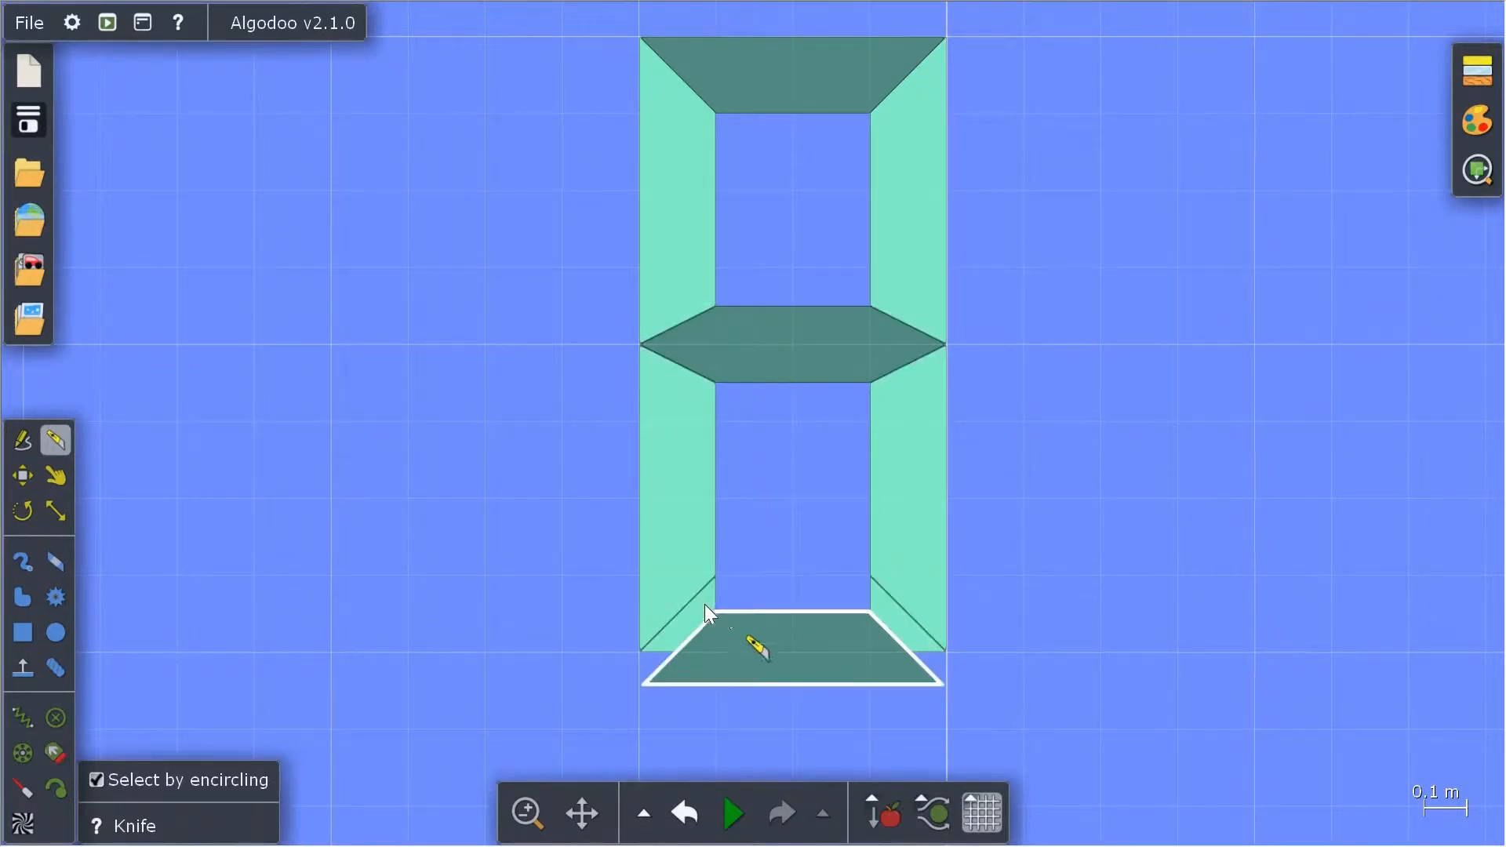
- Remove the leftover vertical-bar triangles beneath the middle and bottom bars, with those bars shifted aside and then returned to their places
{"action": "left_click", "coordinate": [910, 628]}
{"action": "key", "text": "ctrl+z"}
{"action": "key", "text": "ctrl+z"}
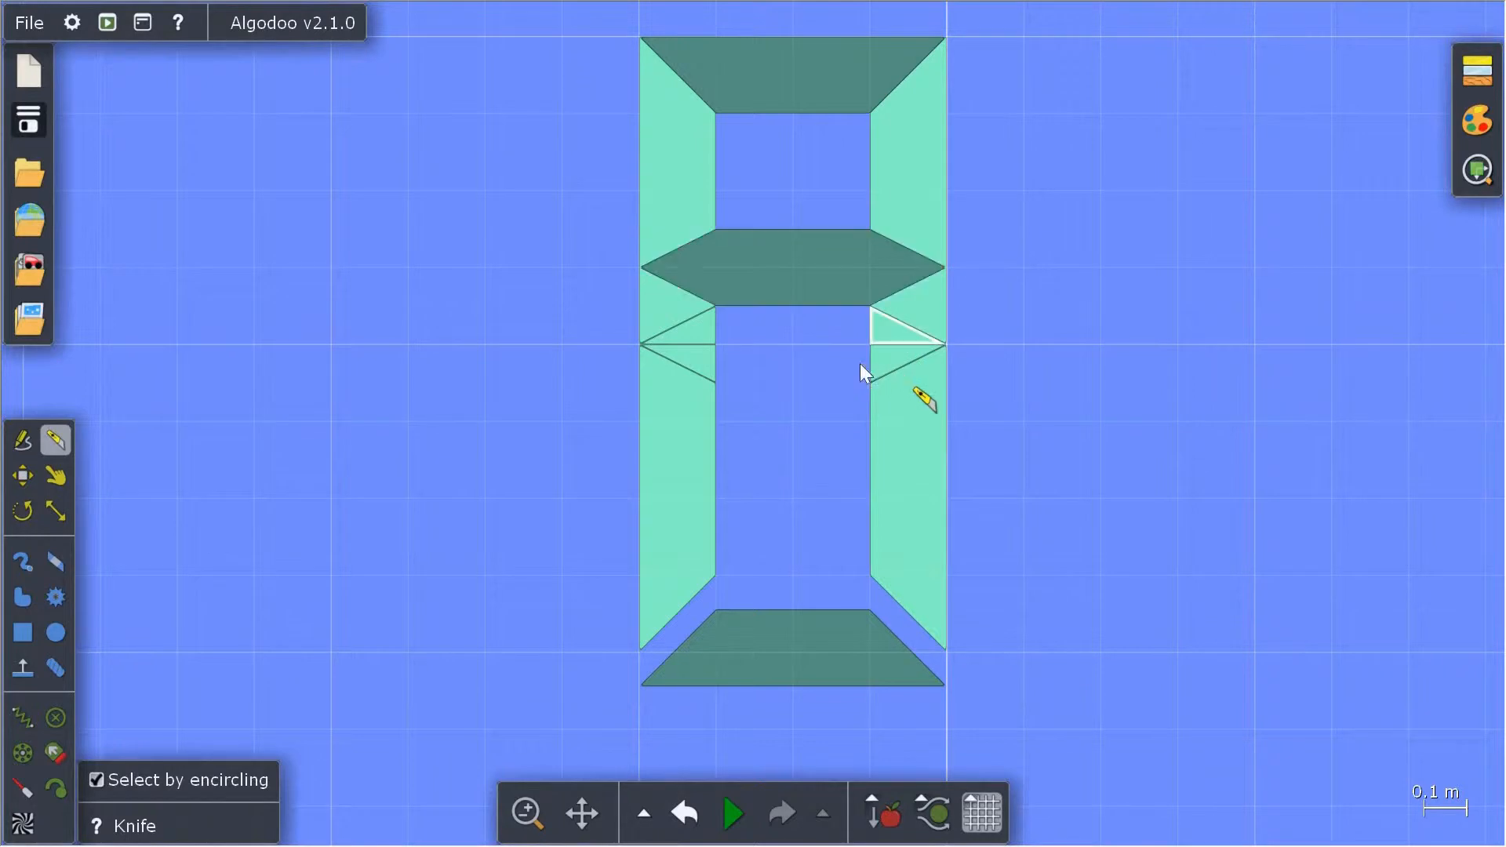
{"action": "key", "text": "ctrl+z"}
{"action": "key", "text": "ctrl+z"}
{"action": "scroll", "coordinate": [667, 287], "scroll_direction": "down", "scroll_amount": 3}
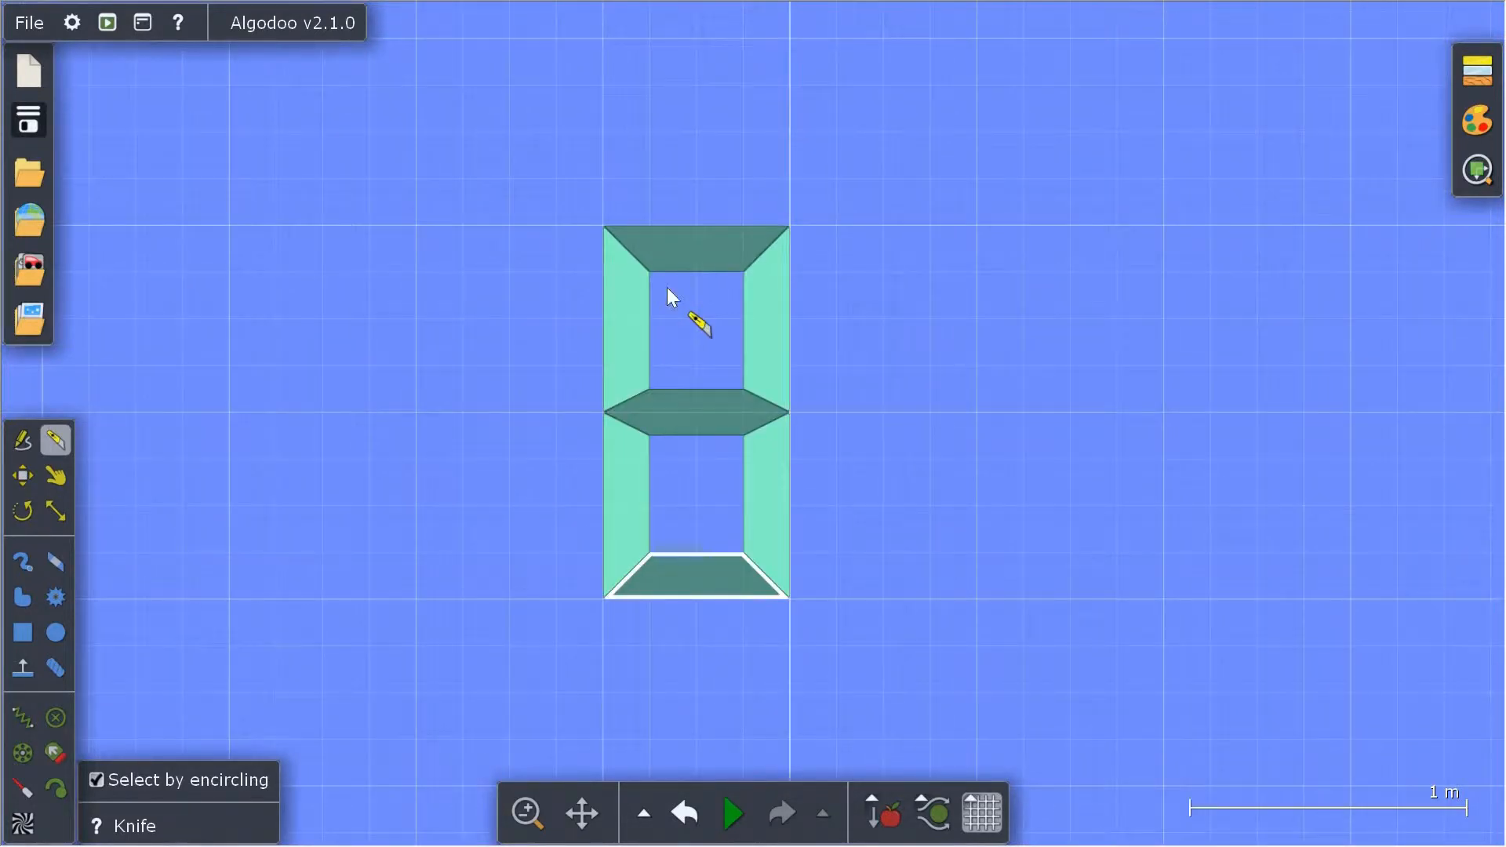
- Check the bottom segment's collision layers and assign the lower-right segment to collision layer B instead of A
{"action": "right_click", "coordinate": [690, 571]}
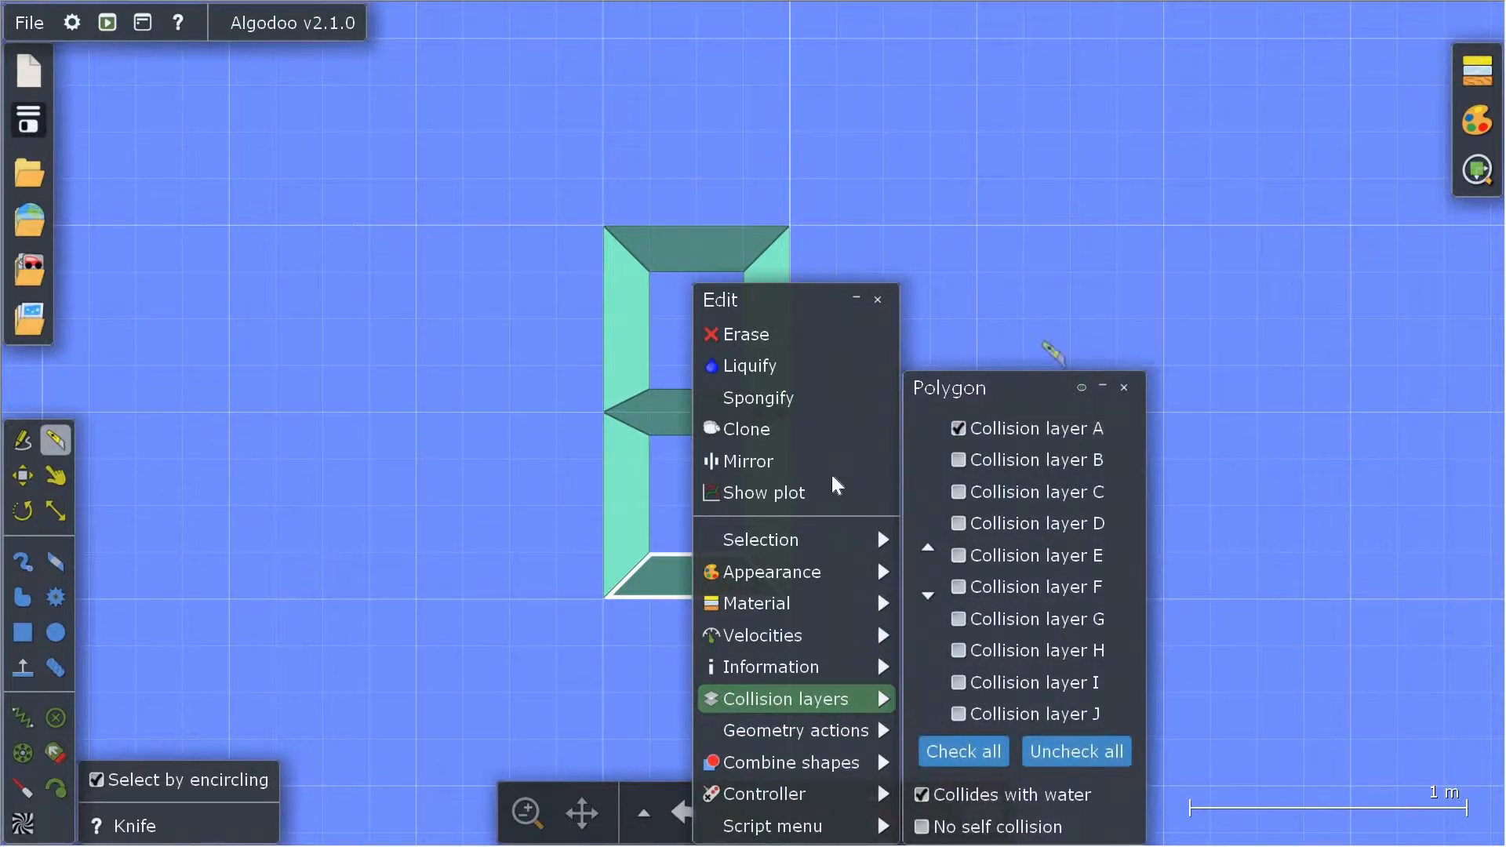
{"action": "key", "text": "Escape"}
{"action": "right_click", "coordinate": [779, 494]}
{"action": "mouse_move", "coordinate": [902, 699]}
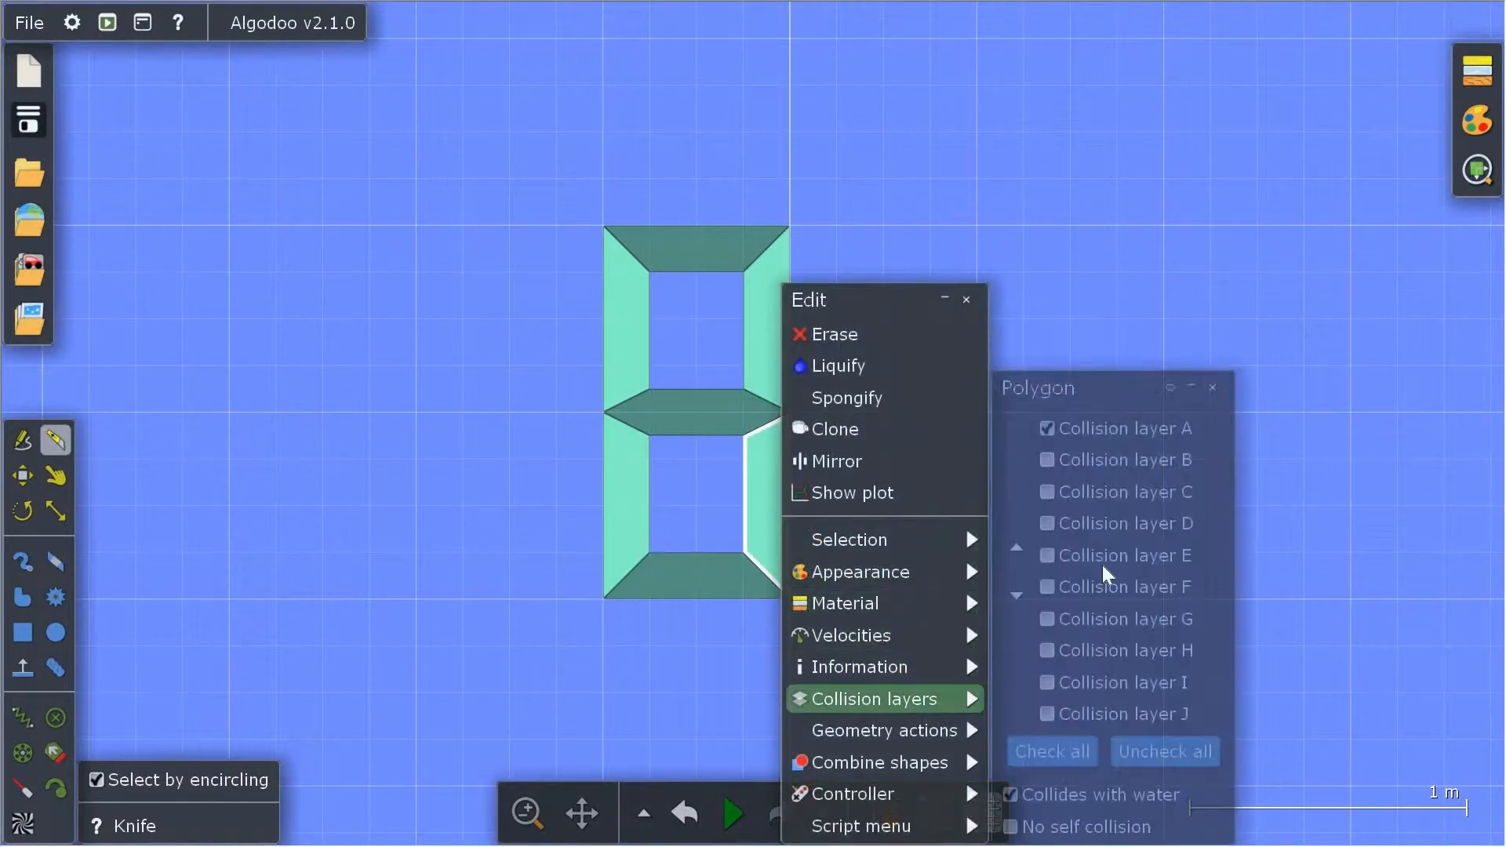
{"action": "left_click", "coordinate": [1032, 262]}
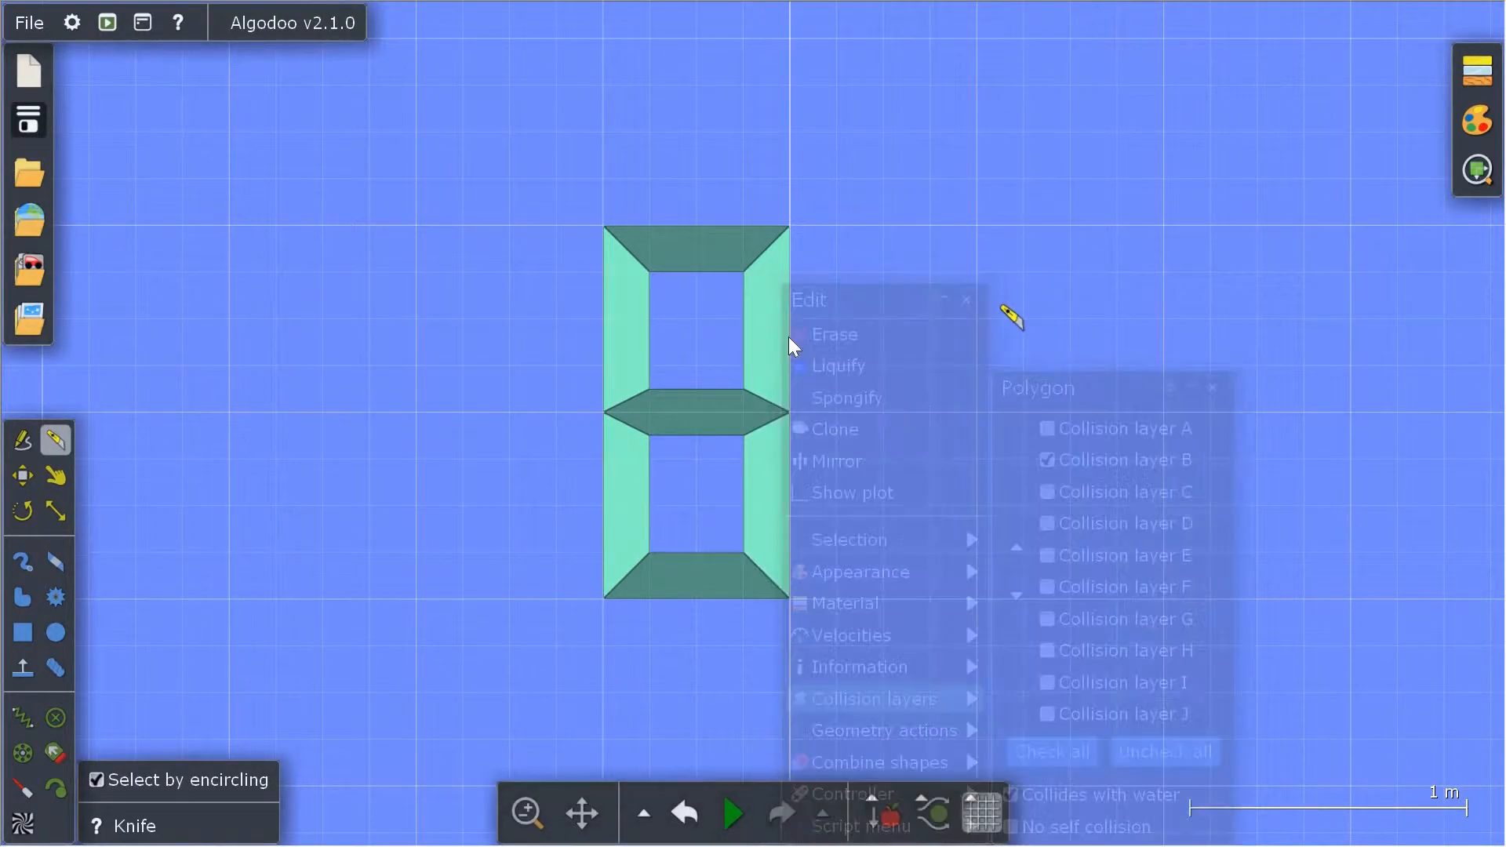
- Assign the upper-right segment to collision layer C and the top segment to collision layer D, removing layer A from both
{"action": "right_click", "coordinate": [773, 343]}
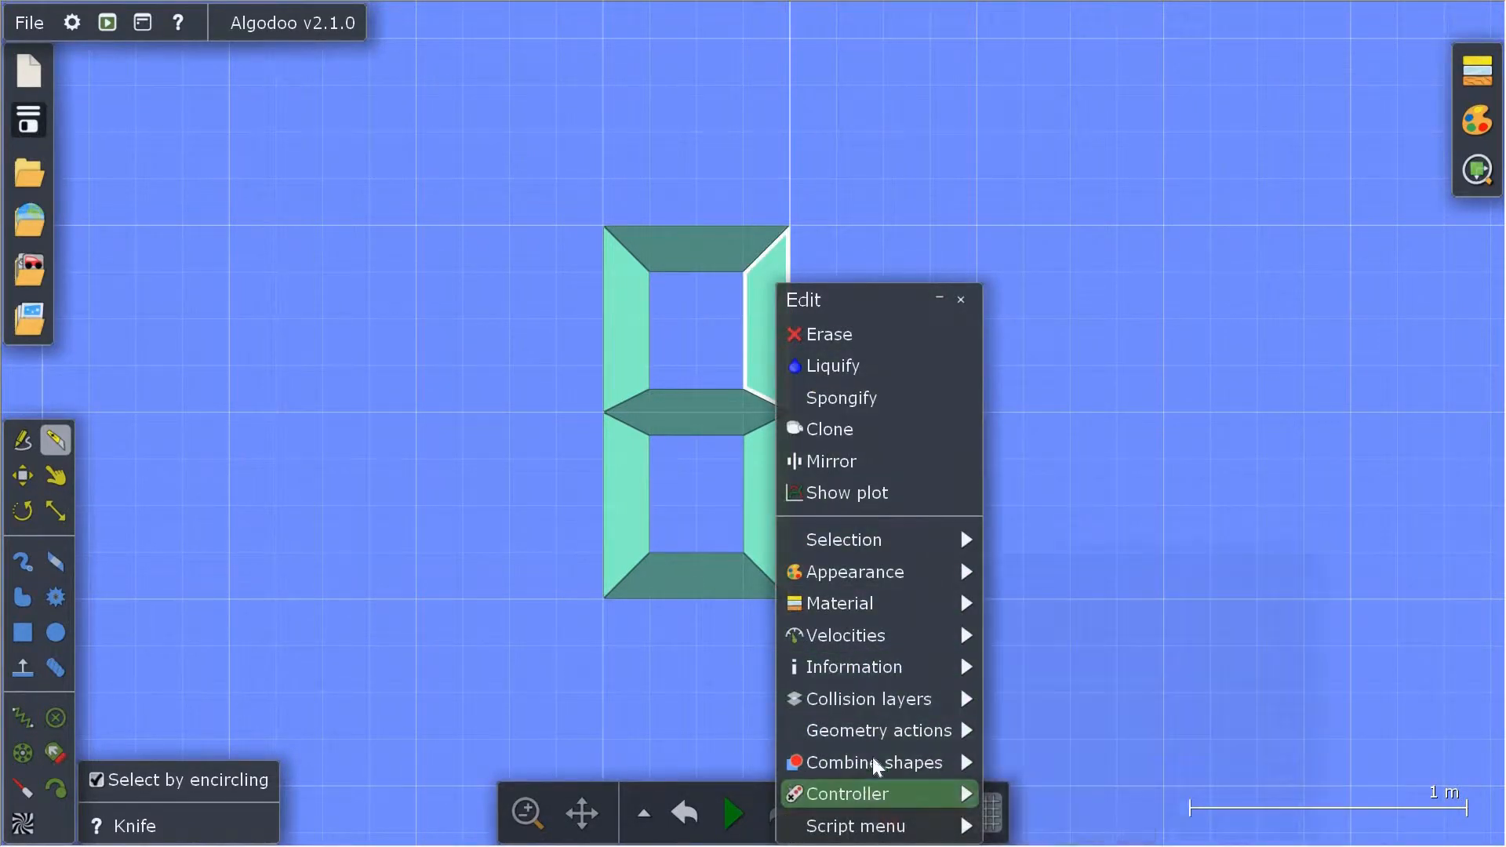
{"action": "mouse_move", "coordinate": [902, 699]}
{"action": "left_click", "coordinate": [1041, 492]}
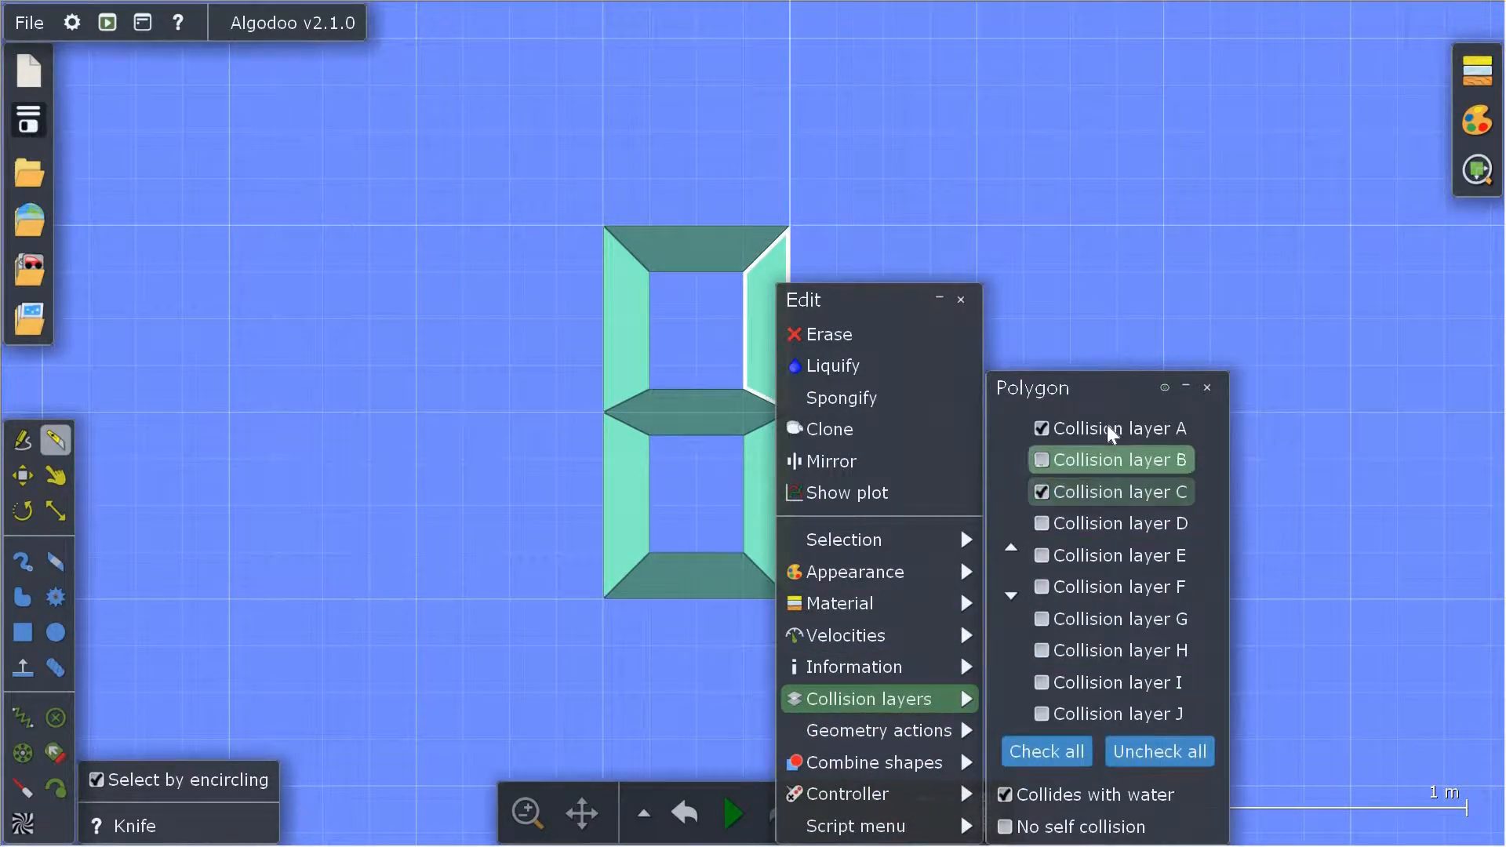
{"action": "right_click", "coordinate": [691, 239]}
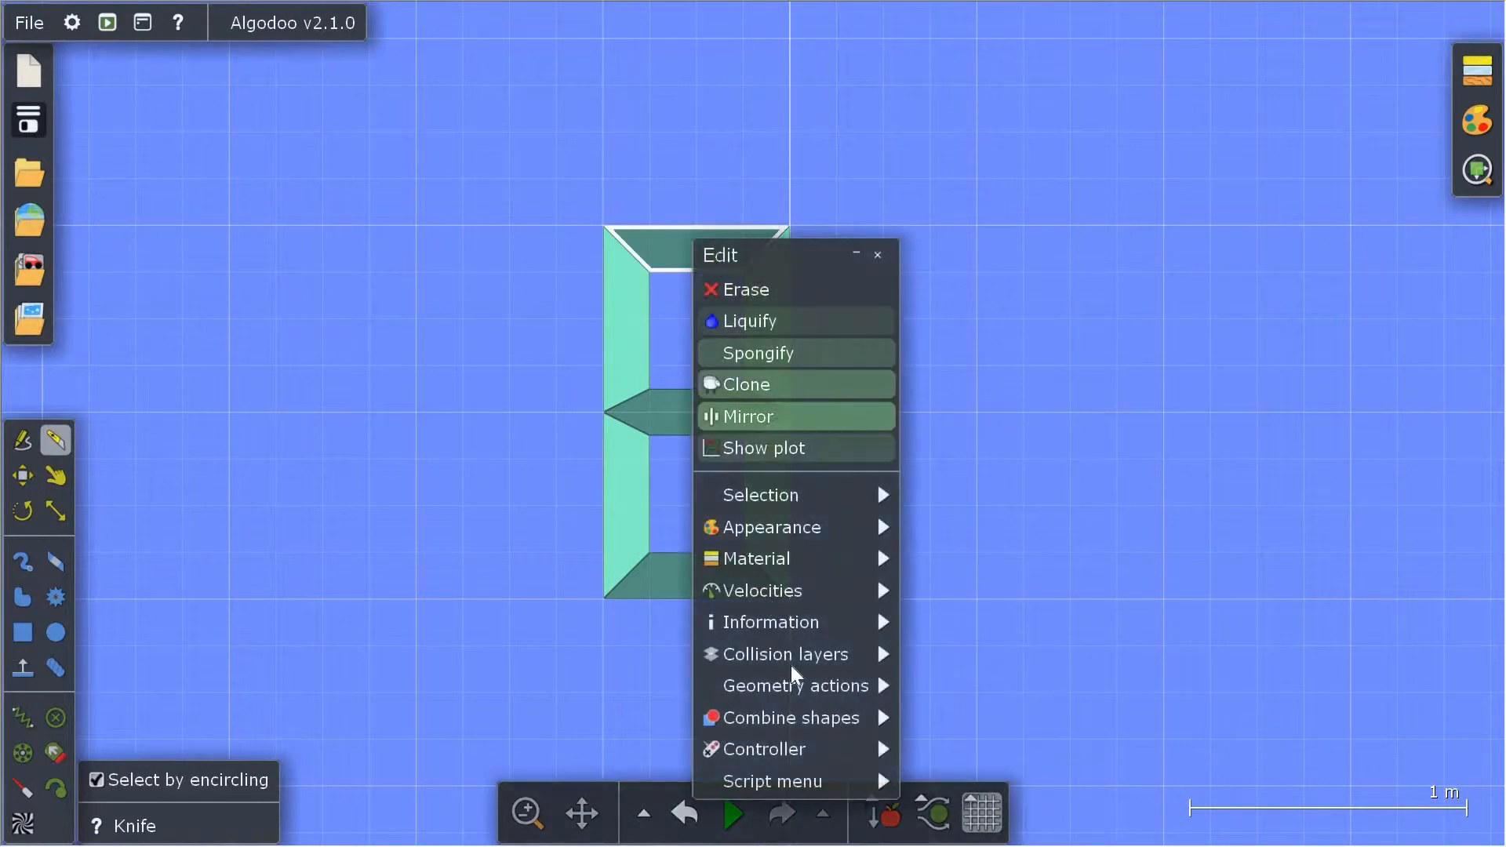
{"action": "mouse_move", "coordinate": [808, 655]}
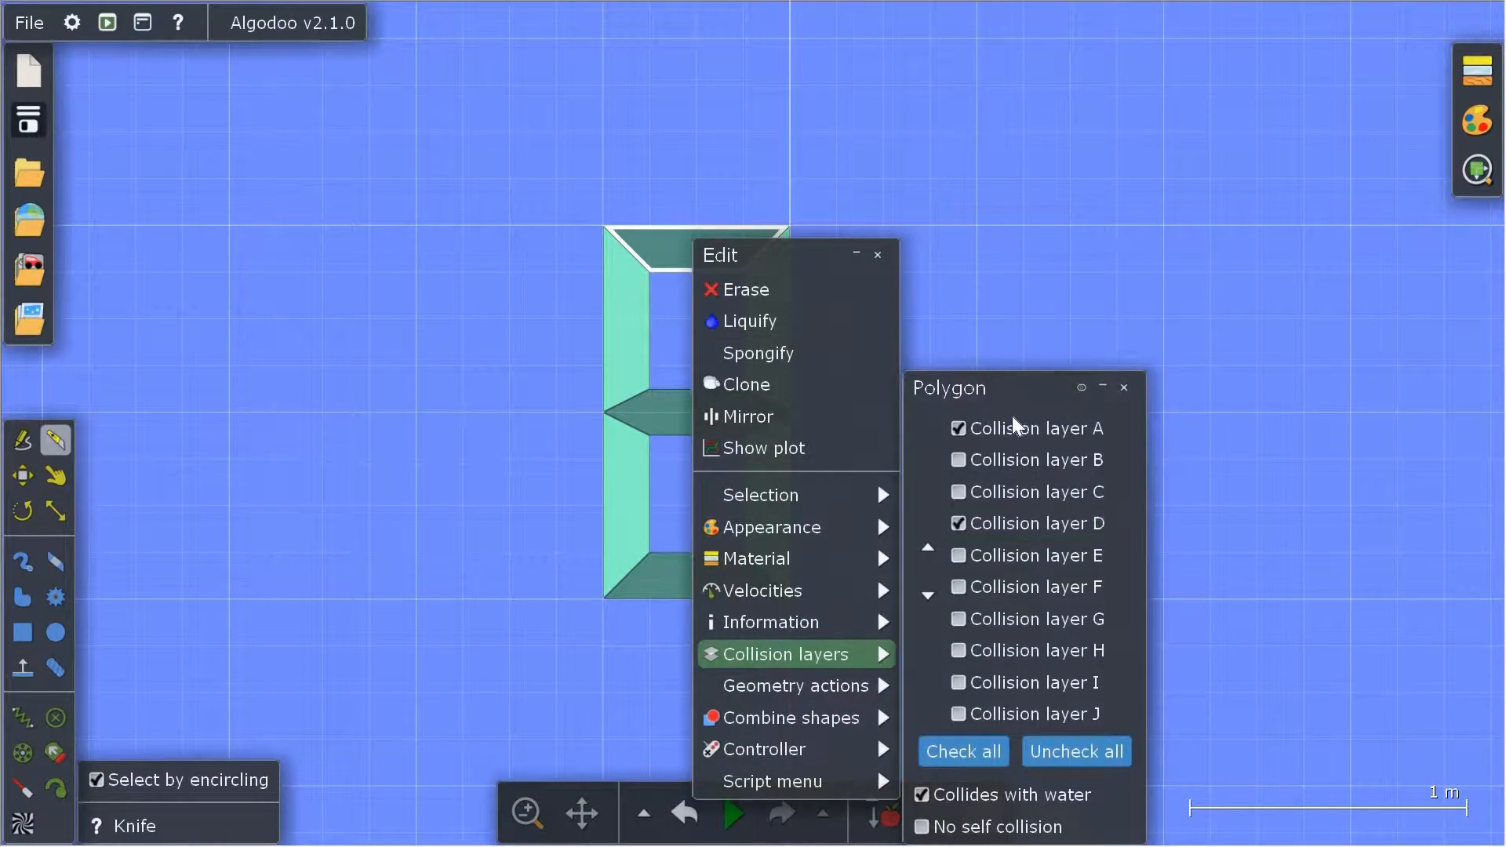
{"action": "left_click", "coordinate": [1017, 439]}
{"action": "left_click", "coordinate": [521, 361]}
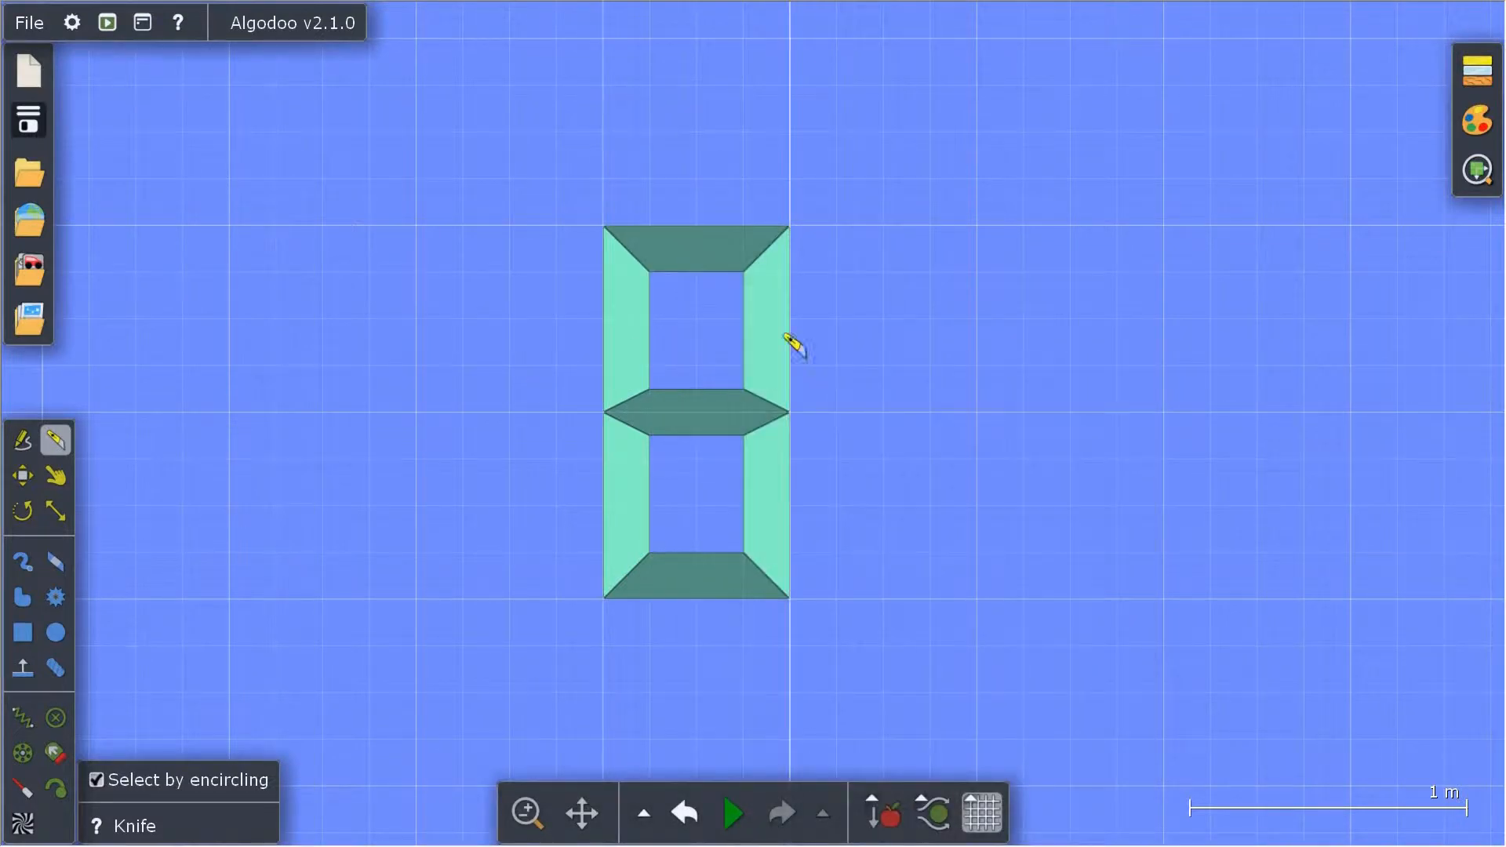
- Assign the middle segment to collision layer E and the upper-left segment to collision layer F, removing layer A from both
{"action": "right_click", "coordinate": [716, 408]}
{"action": "mouse_move", "coordinate": [808, 699]}
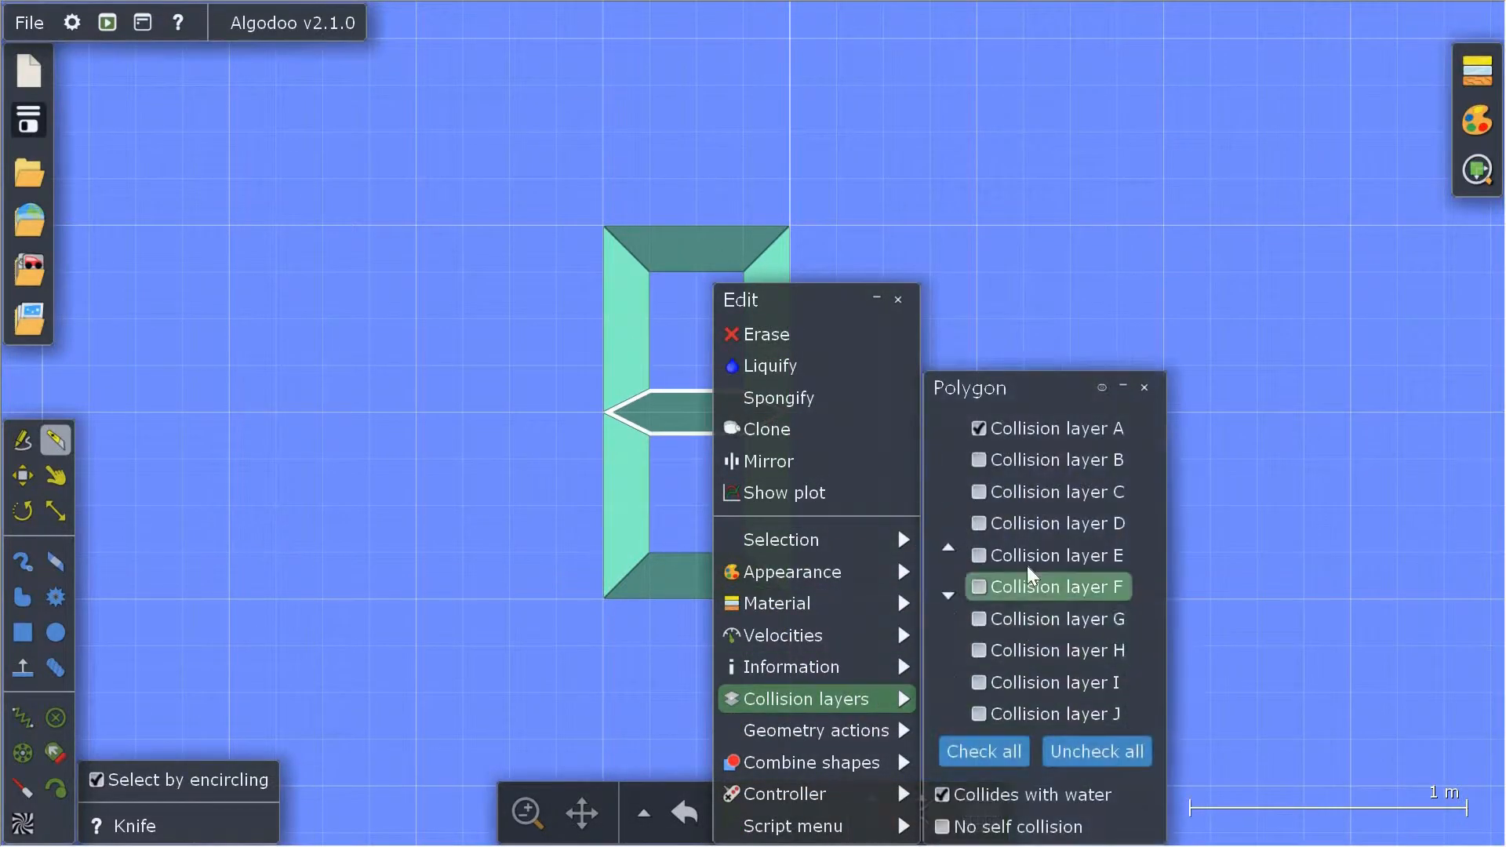
{"action": "left_click", "coordinate": [1020, 430]}
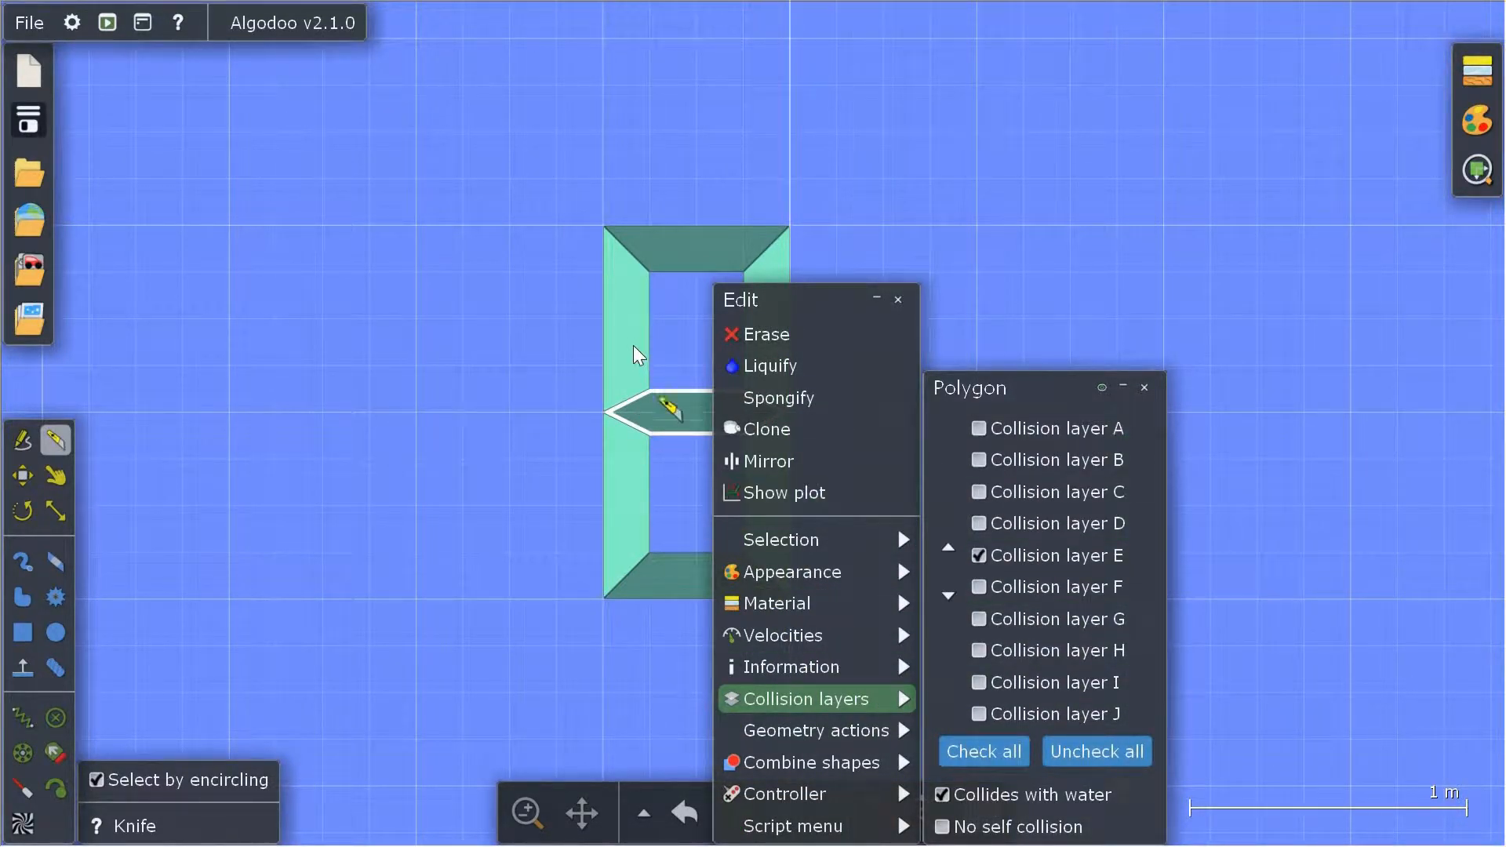
{"action": "right_click", "coordinate": [640, 463]}
{"action": "mouse_move", "coordinate": [816, 699]}
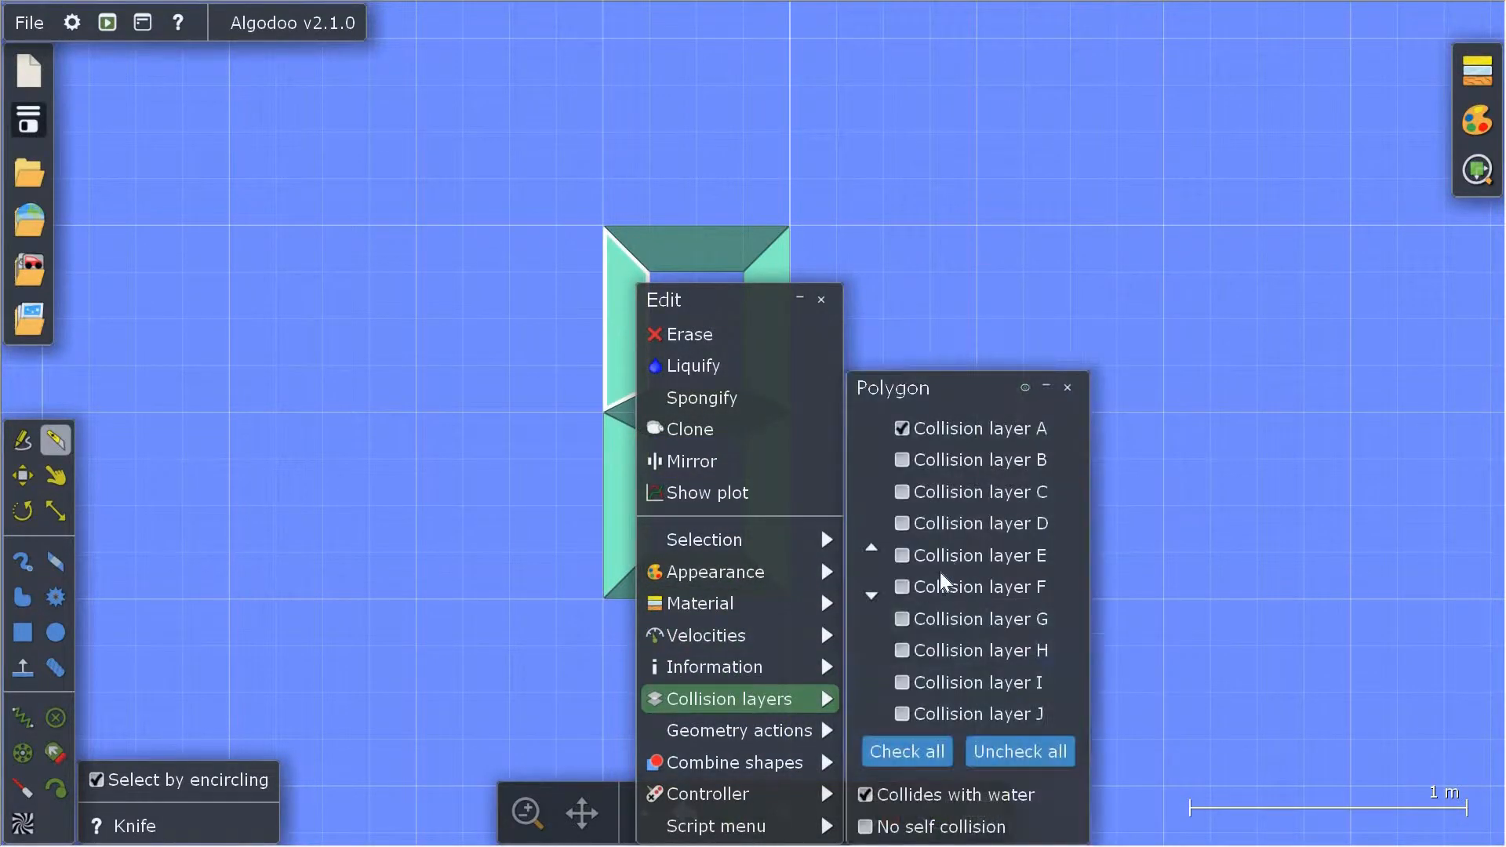
{"action": "left_click", "coordinate": [959, 590]}
{"action": "left_click", "coordinate": [961, 430]}
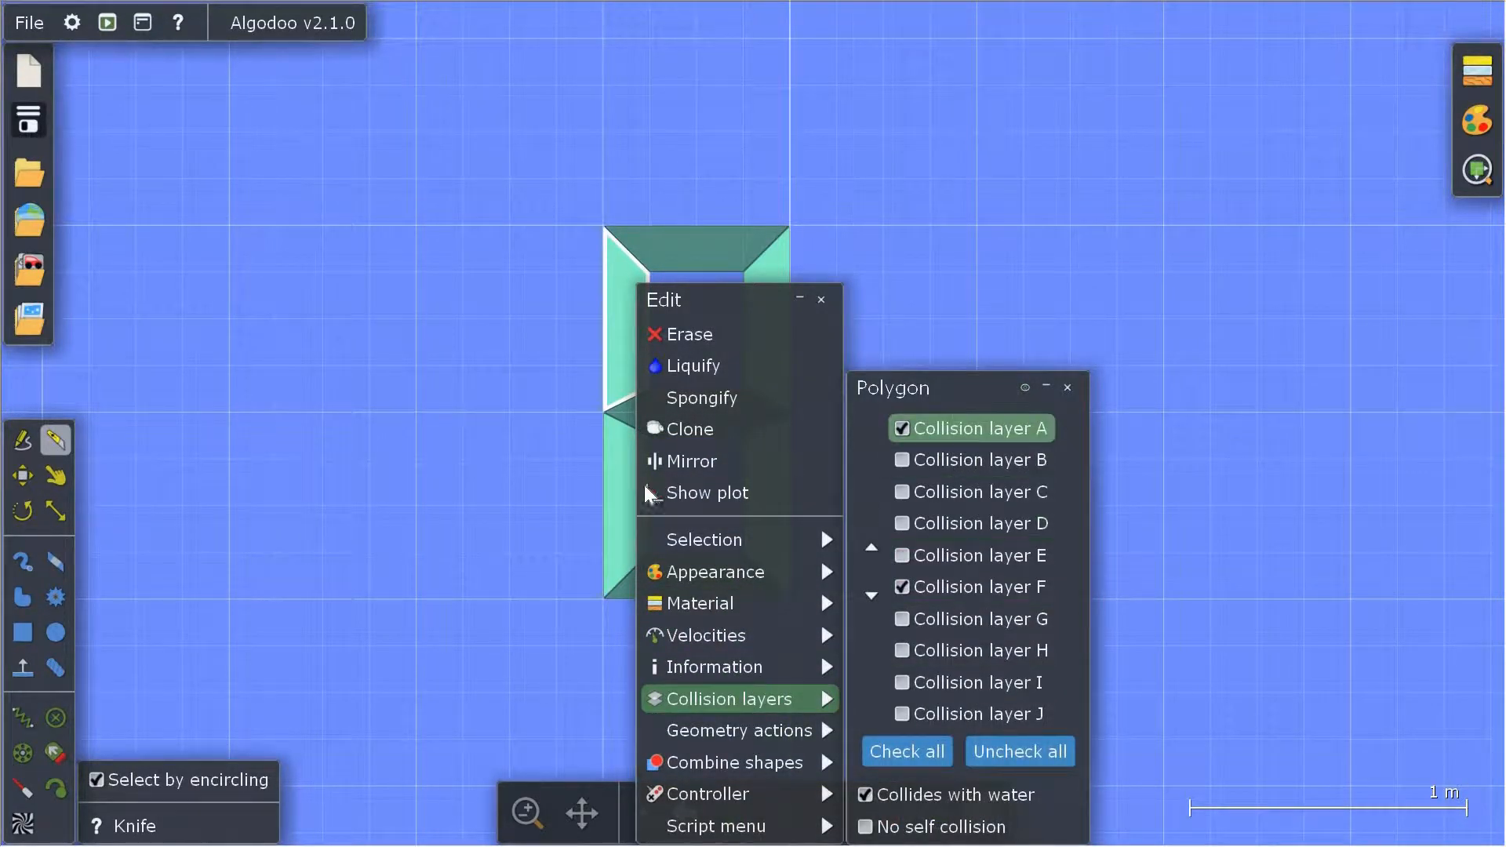
- Assign the lower-left segment to collision layer G instead of A
{"action": "right_click", "coordinate": [628, 501]}
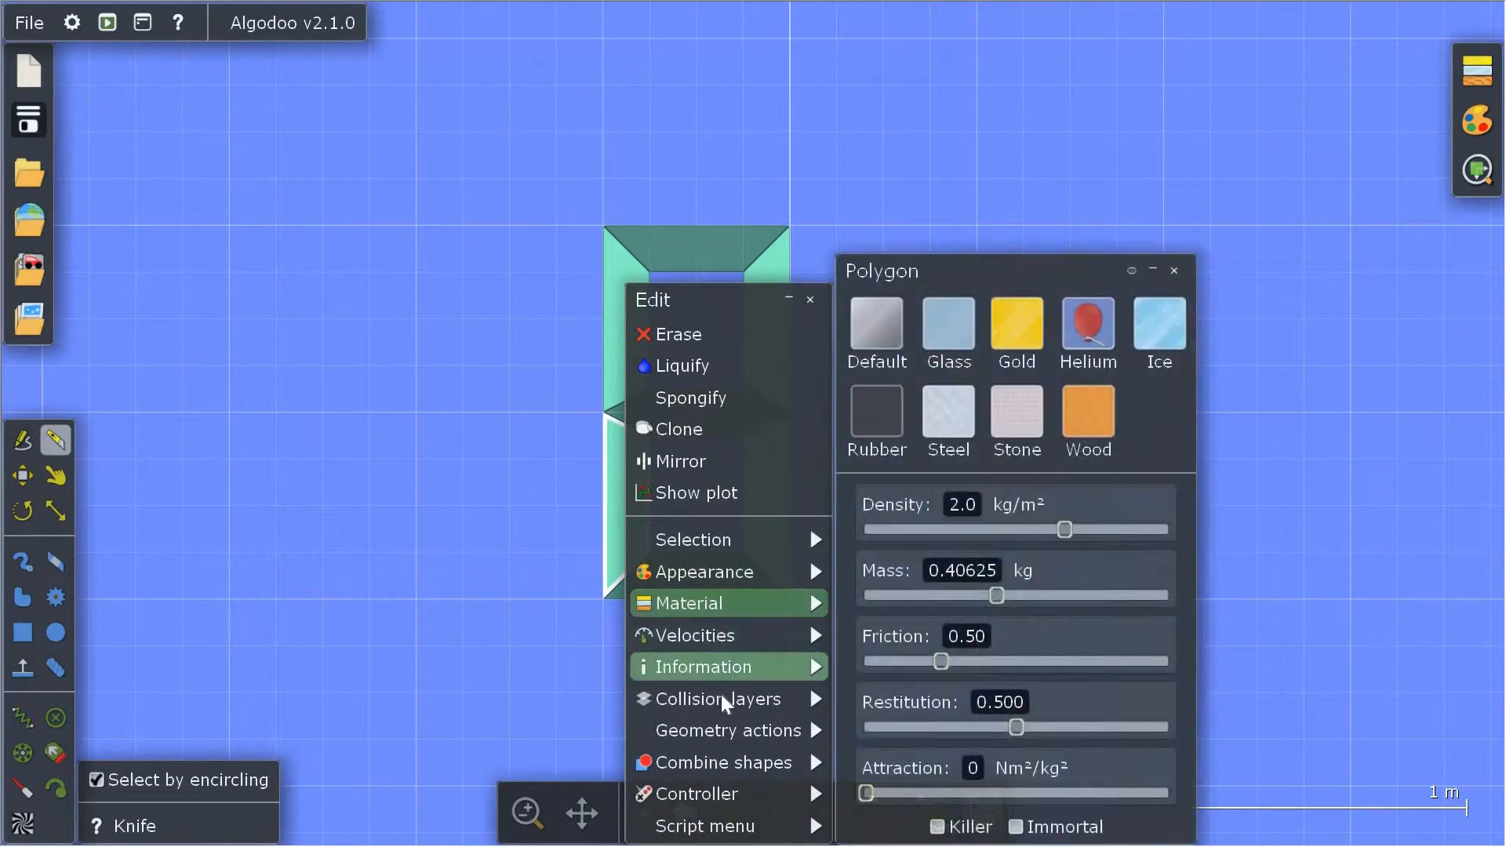
{"action": "mouse_move", "coordinate": [784, 699]}
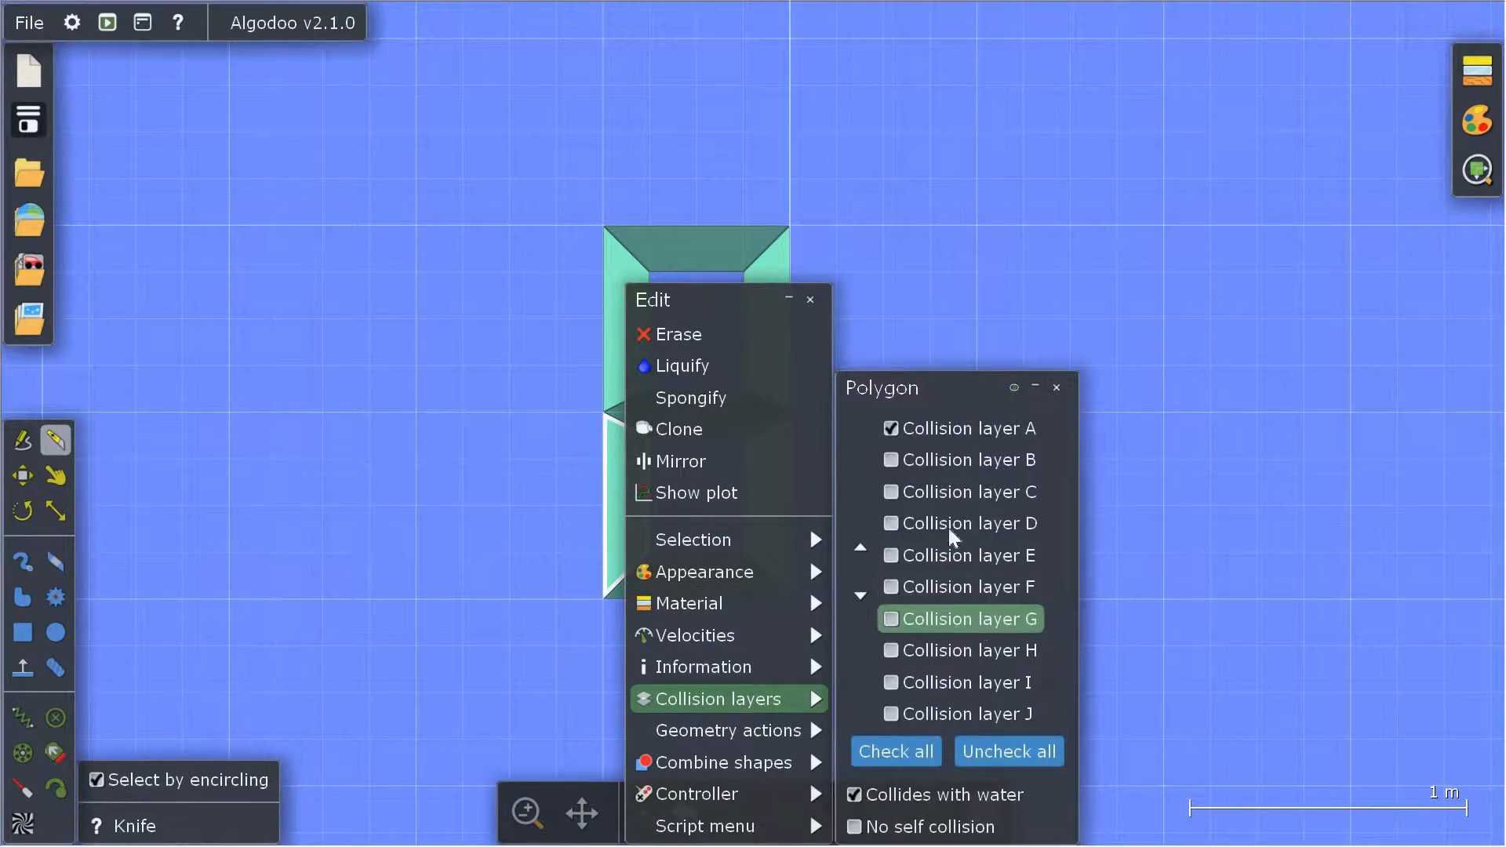
{"action": "left_click", "coordinate": [972, 620]}
{"action": "left_click", "coordinate": [524, 440]}
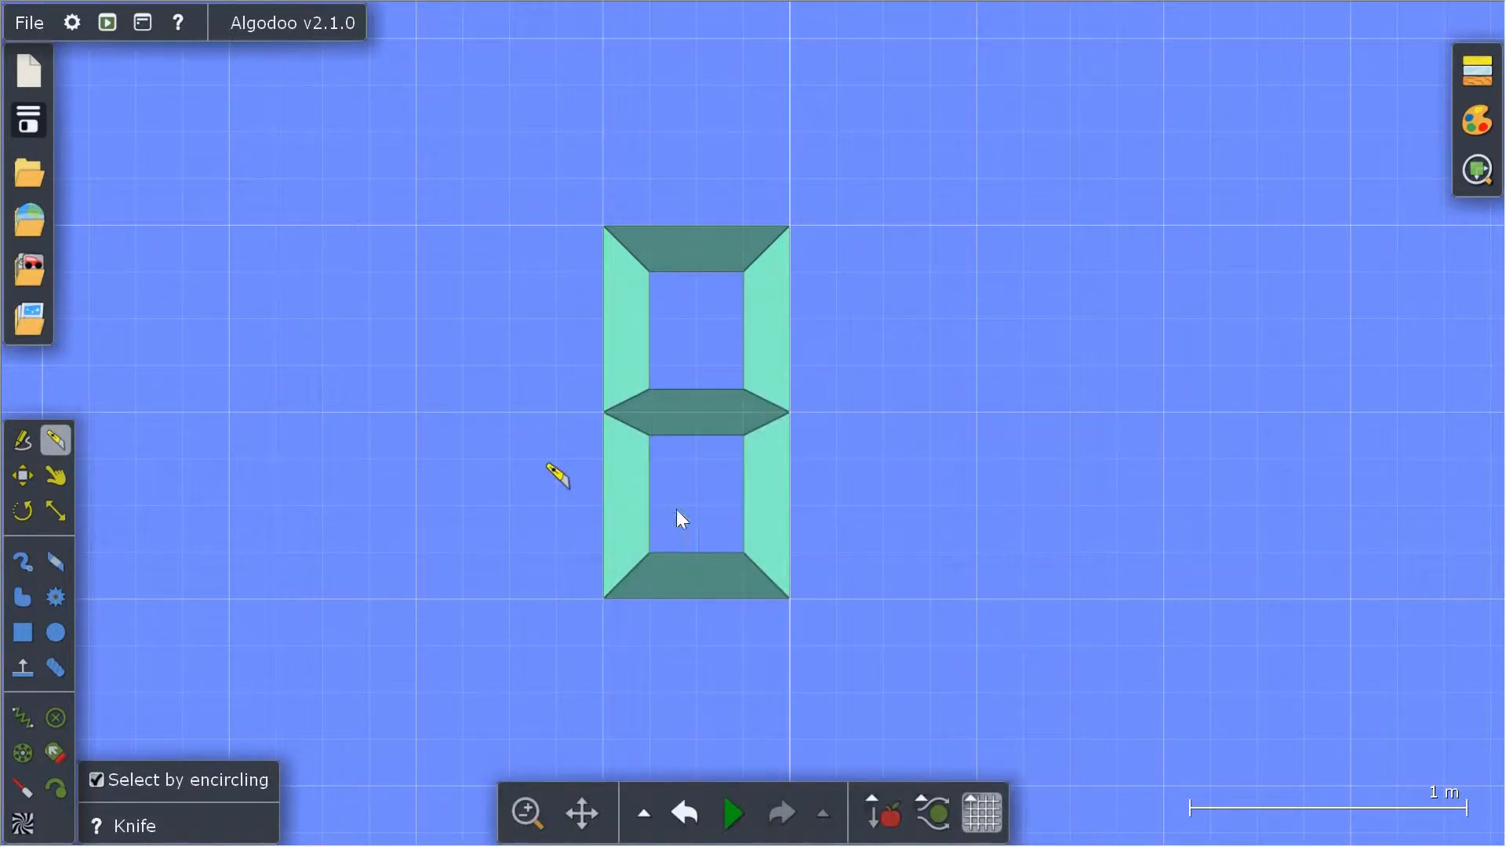
- Draw a tall, narrow box to the right of the digit, extending above and below it
{"action": "key", "text": "b"}
{"action": "left_click_drag", "start_coordinate": [888, 224], "coordinate": [1026, 717]}
{"action": "scroll", "coordinate": [1020, 251], "scroll_direction": "up", "scroll_amount": 5}
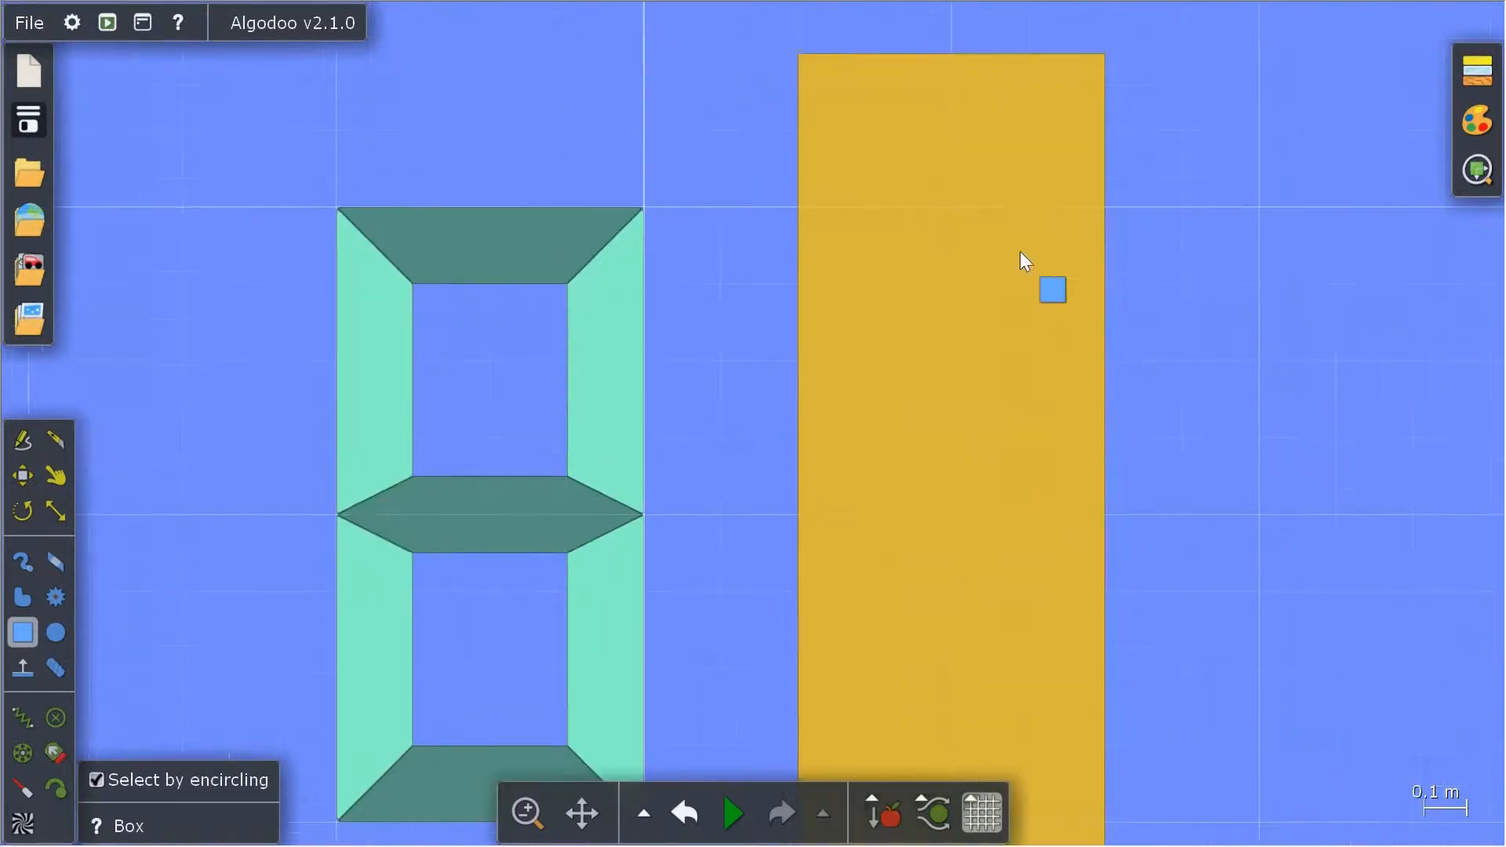
- Clone the tall box and scale the copy down to sit inside the original with a narrow margin around it
{"action": "left_click_drag", "start_coordinate": [683, 81], "coordinate": [1113, 834]}
{"action": "left_click_drag", "start_coordinate": [604, 682], "coordinate": [611, 226]}
{"action": "key", "text": "z"}
{"action": "left_click_drag", "start_coordinate": [906, 379], "coordinate": [914, 665]}
{"action": "scroll", "coordinate": [1237, 313], "scroll_direction": "down", "scroll_amount": 4}
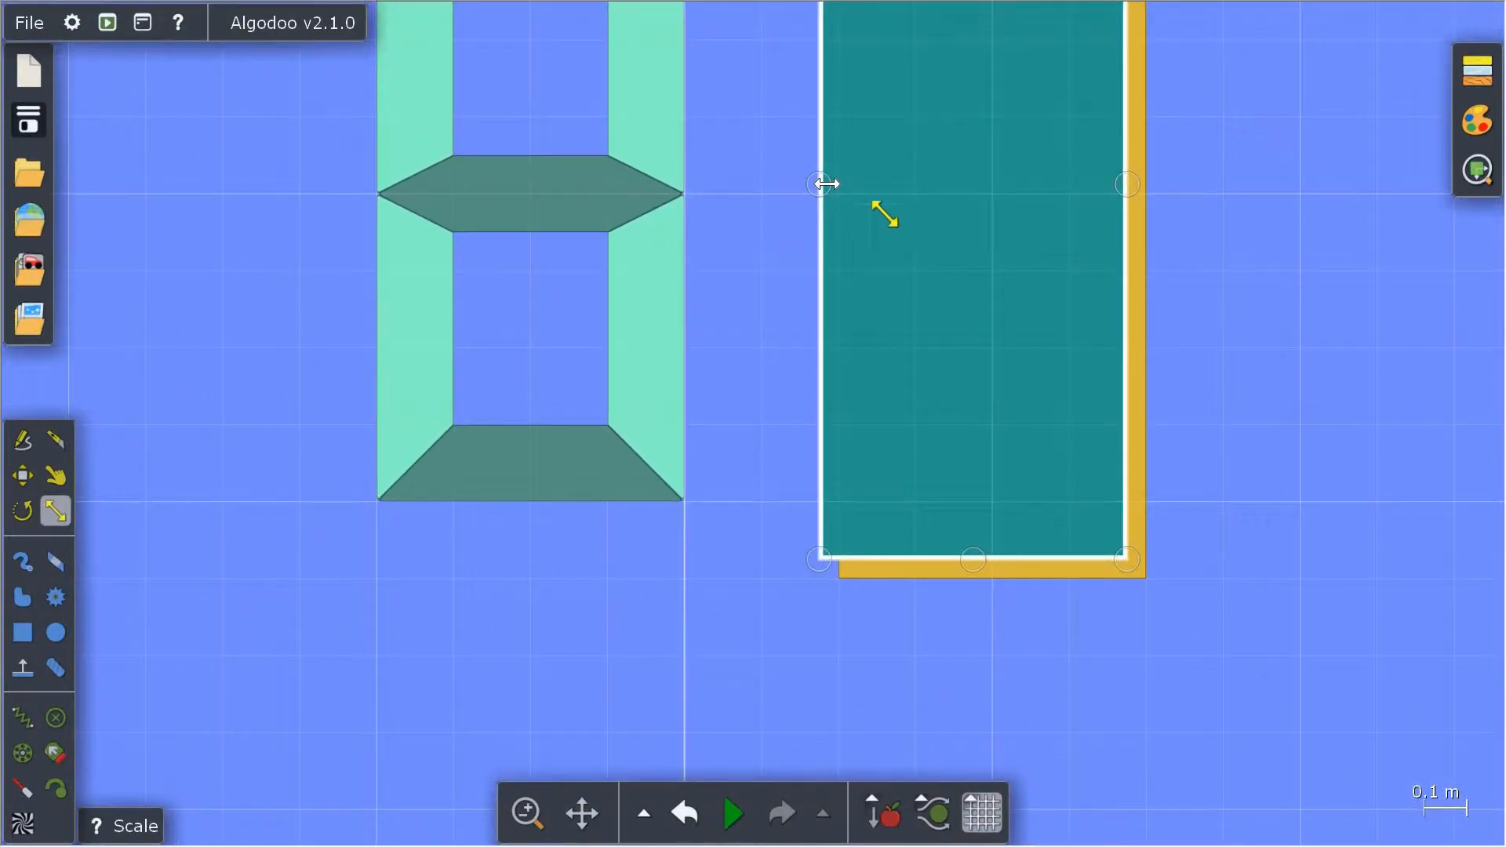
{"action": "scroll", "coordinate": [855, 232], "scroll_direction": "down", "scroll_amount": 3}
- Cut the inner box's shape out of the tall box to form a hollow frame, and place the inner box beside it
{"action": "mouse_move", "coordinate": [980, 726]}
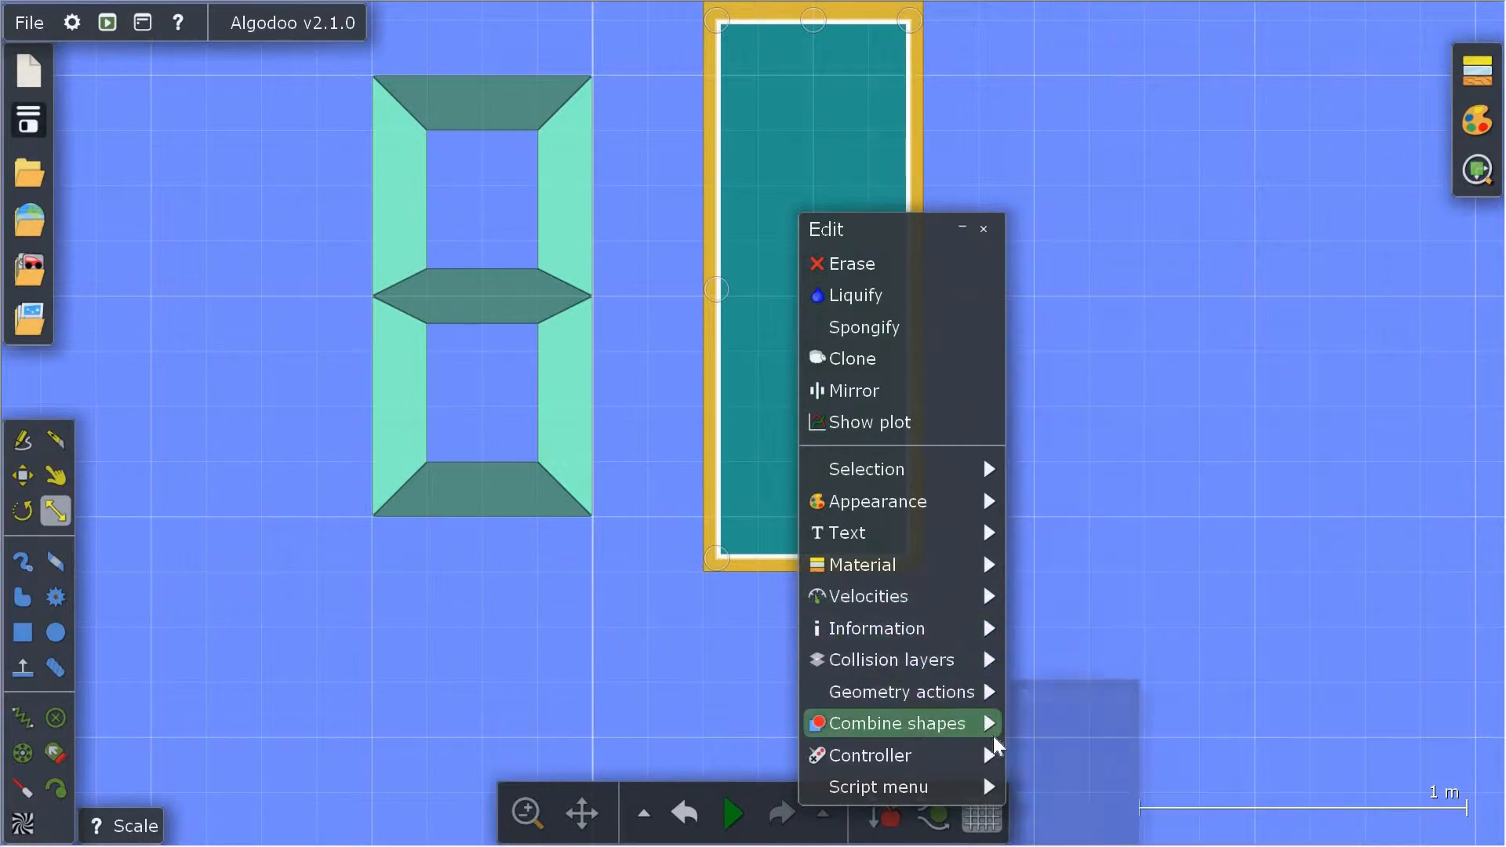
{"action": "left_click", "coordinate": [1170, 464]}
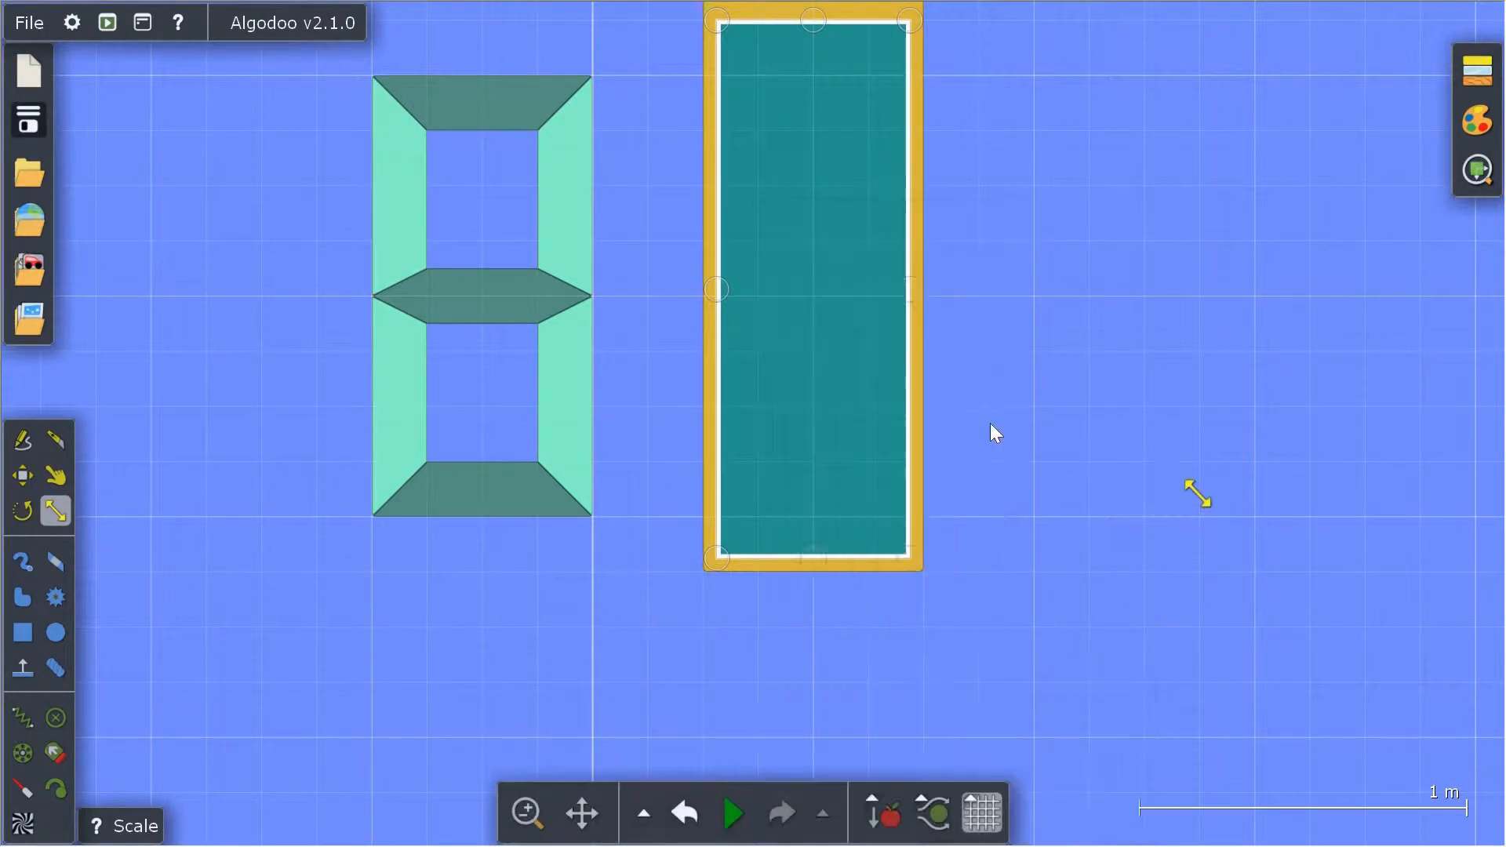
{"action": "left_click_drag", "start_coordinate": [808, 205], "coordinate": [1292, 841]}
- Make three offset copies of the box beside the frame, each shorter than the one before
{"action": "key", "text": "b"}
{"action": "scroll", "coordinate": [1069, 257], "scroll_direction": "up", "scroll_amount": 4}
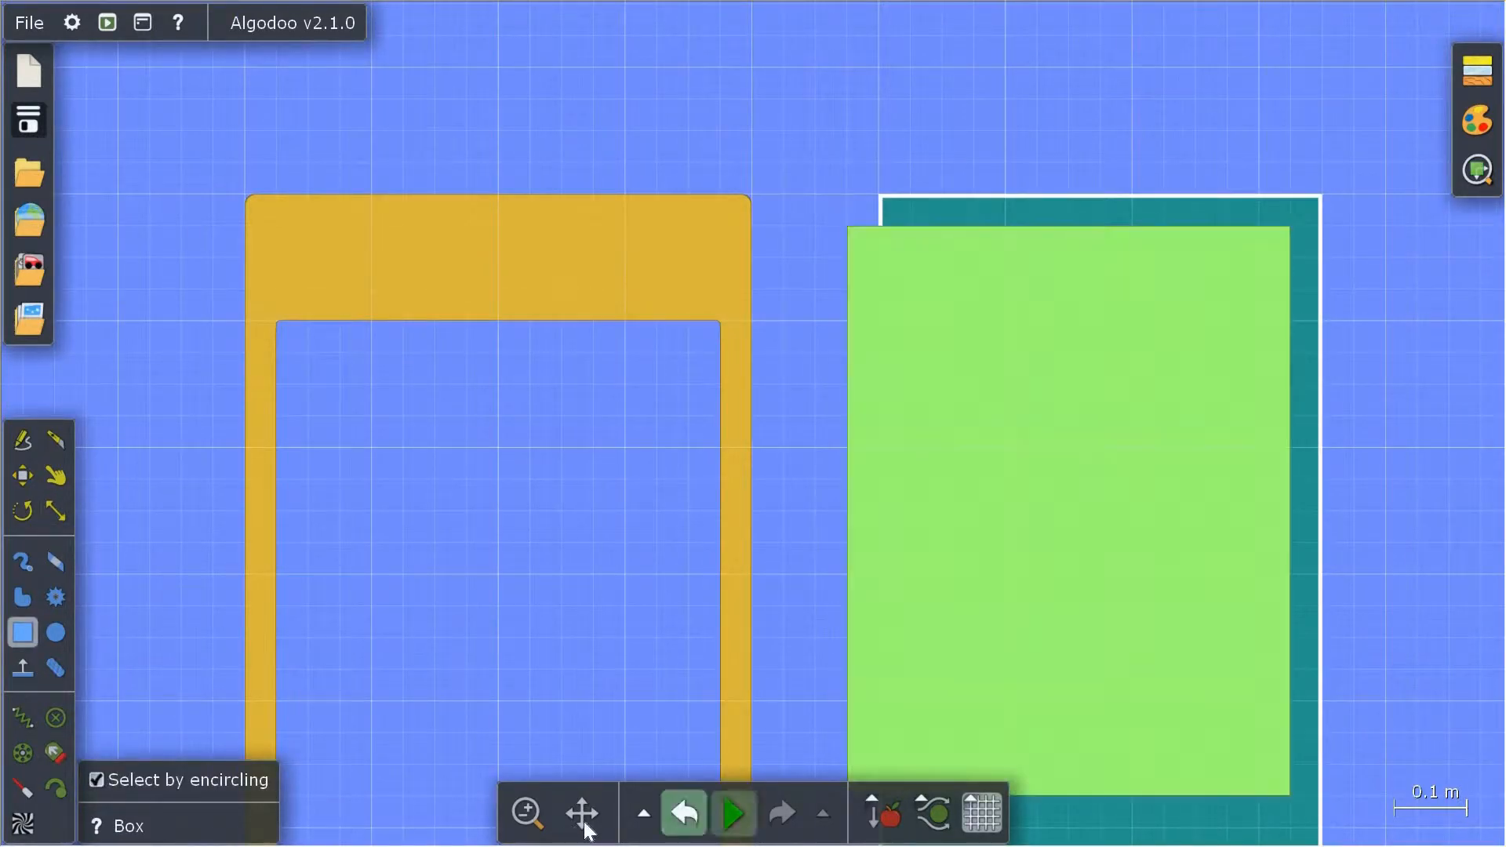
{"action": "scroll", "coordinate": [863, 408], "scroll_direction": "down", "scroll_amount": 2}
{"action": "key", "text": "s"}
{"action": "scroll", "coordinate": [1138, 439], "scroll_direction": "down", "scroll_amount": 2}
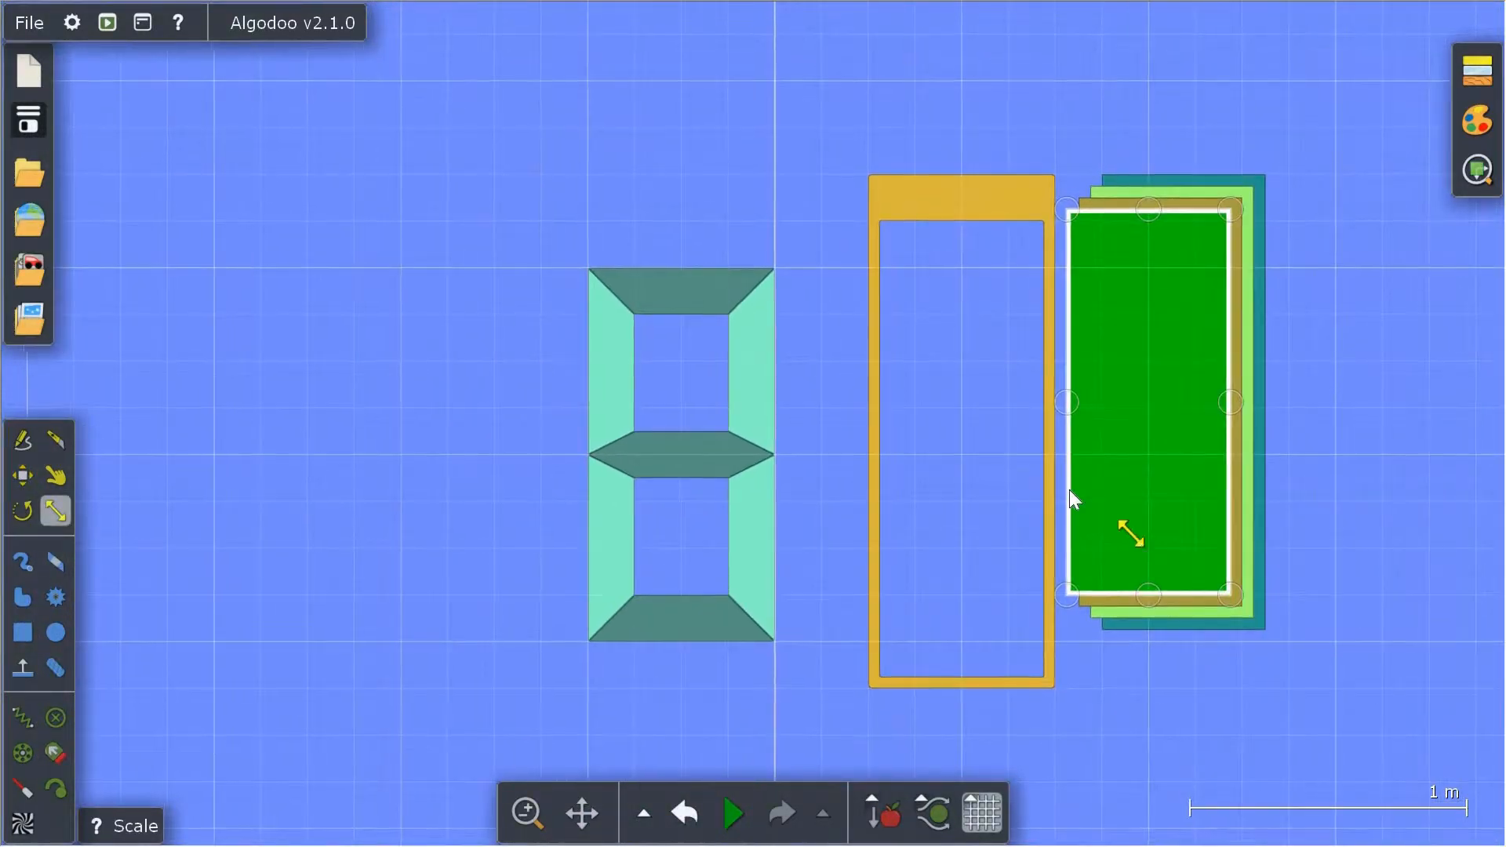
- Move the frame so its left side runs down the digit's centre and cut that side just below the bottom segment
{"action": "left_click", "coordinate": [23, 476]}
{"action": "left_click_drag", "start_coordinate": [987, 201], "coordinate": [826, 205]}
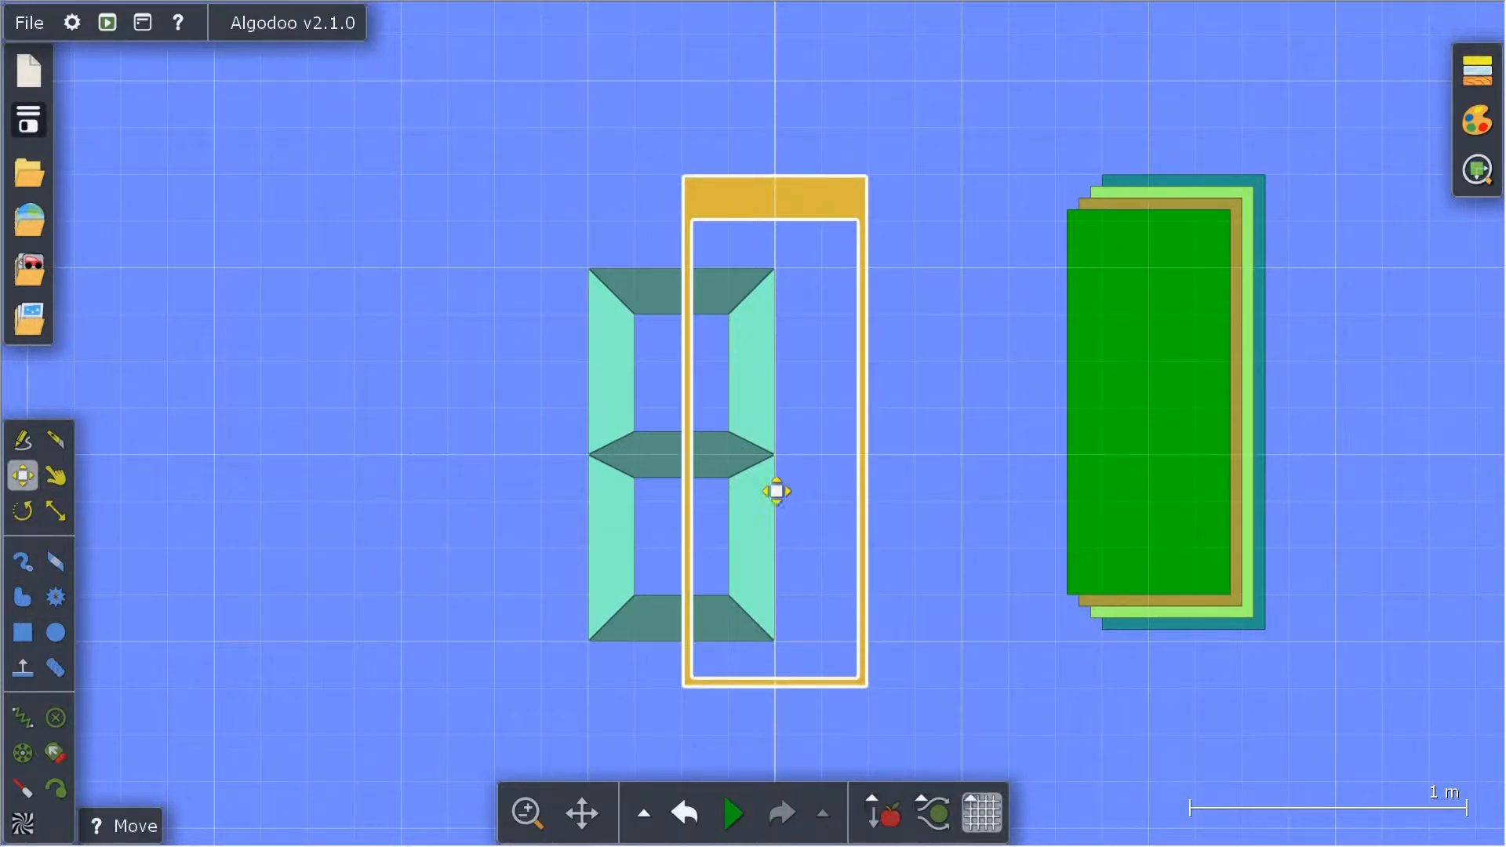
{"action": "key", "text": "k"}
{"action": "left_click", "coordinate": [684, 682]}
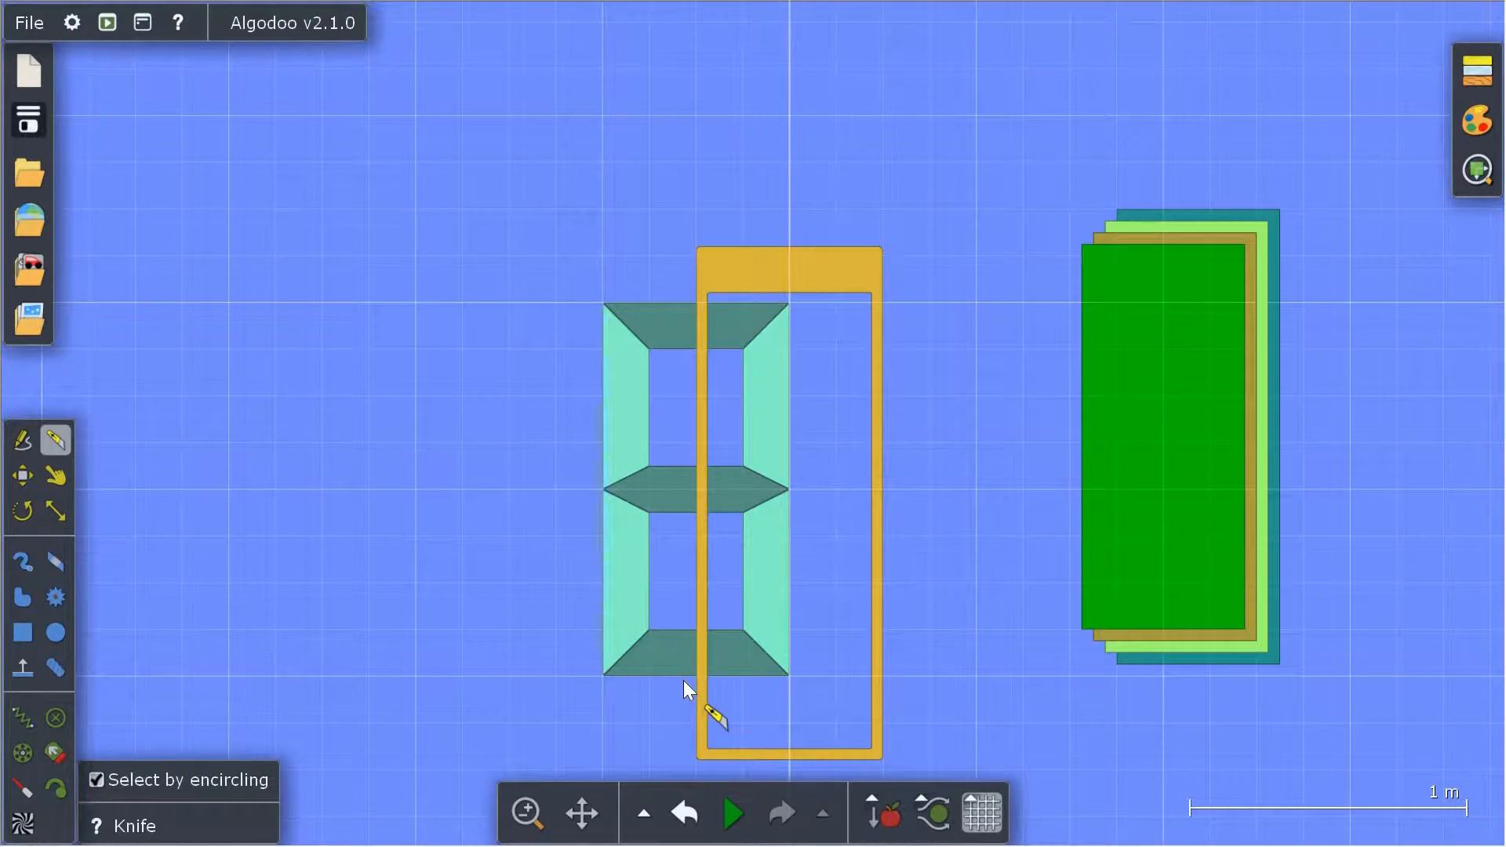
{"action": "scroll", "coordinate": [684, 681], "scroll_direction": "up", "scroll_amount": 5}
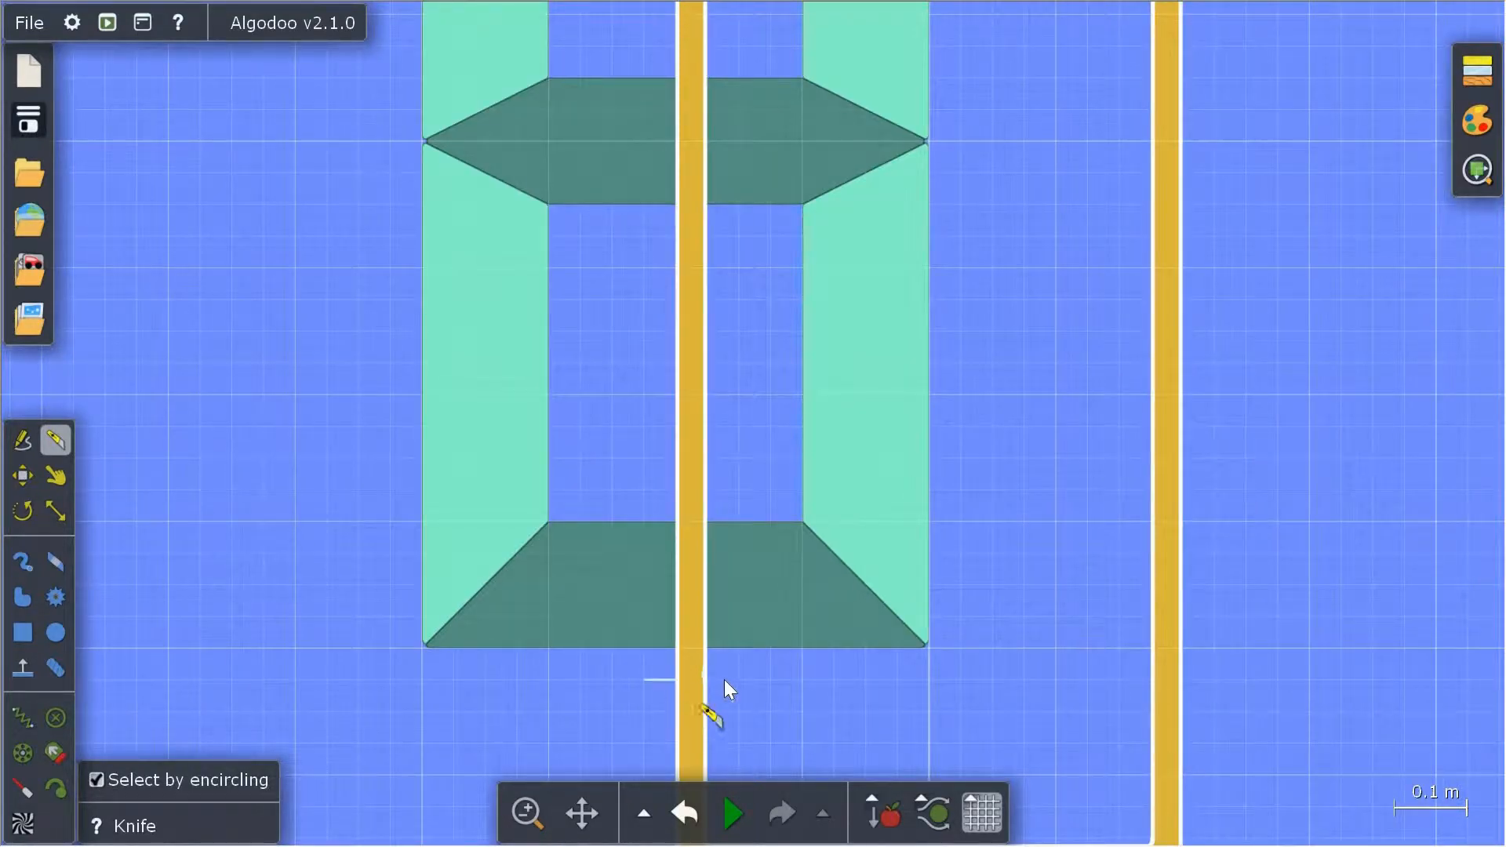
{"action": "scroll", "coordinate": [784, 510], "scroll_direction": "down", "scroll_amount": 3}
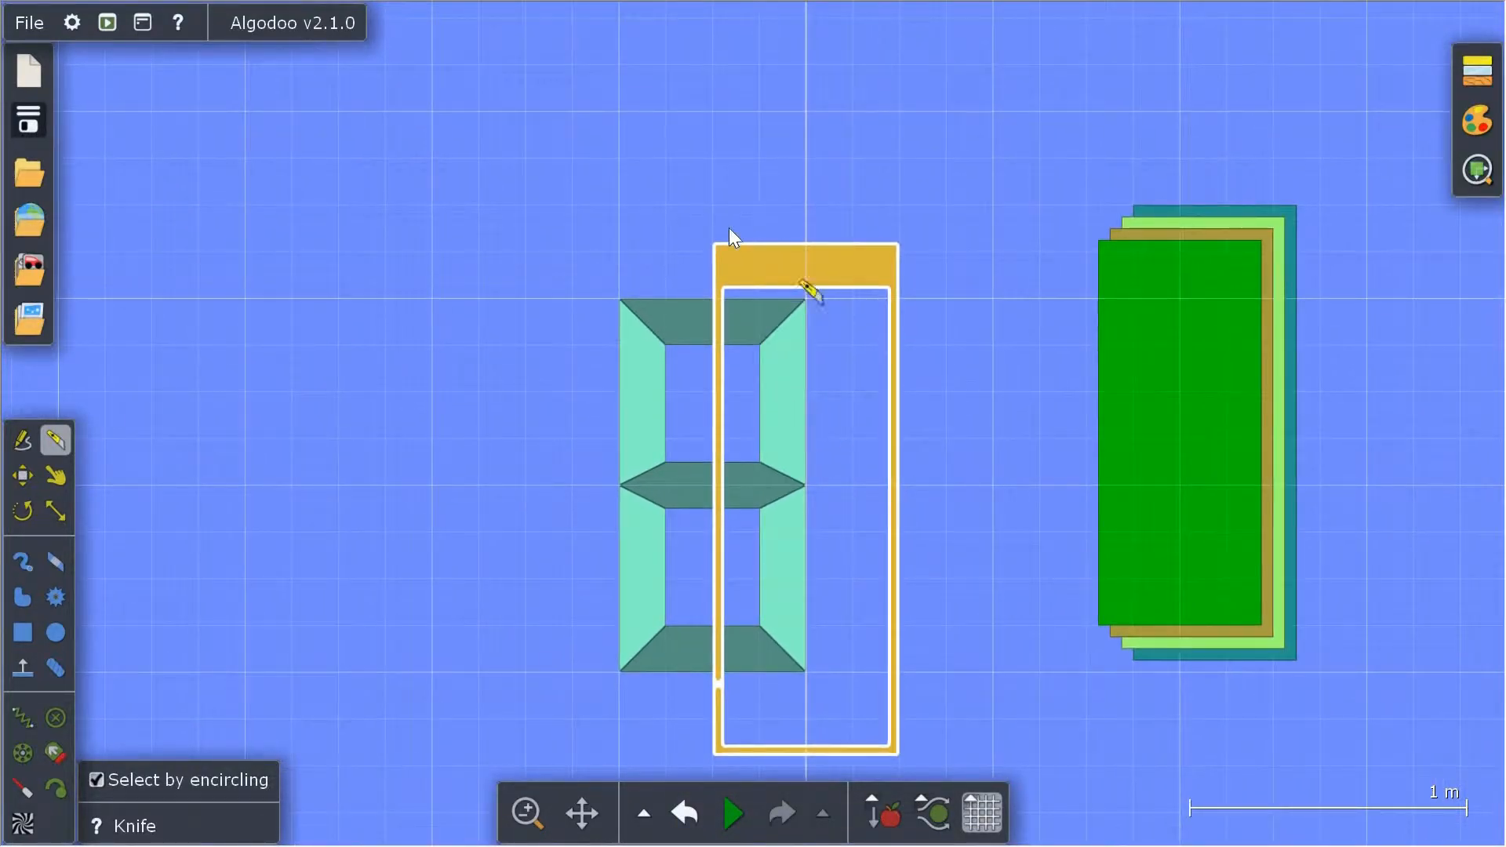
- Cut the frame's left side just beneath its thick top bar and delete the detached vertical piece
{"action": "scroll", "coordinate": [728, 227], "scroll_direction": "up", "scroll_amount": 2}
{"action": "scroll", "coordinate": [709, 319], "scroll_direction": "up", "scroll_amount": 2}
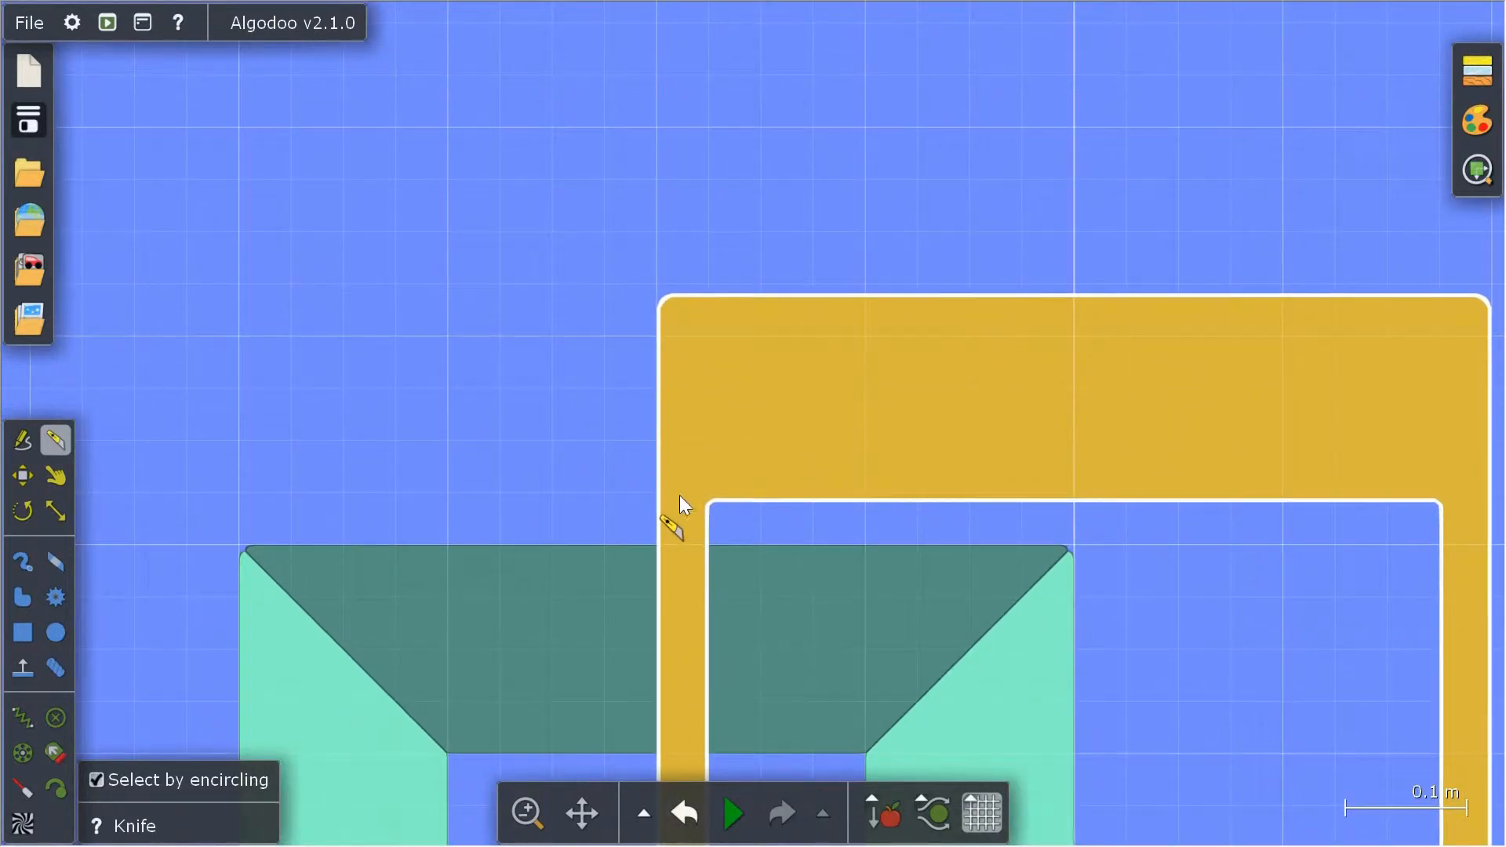
{"action": "left_click_drag", "start_coordinate": [733, 506], "coordinate": [653, 512]}
{"action": "left_click", "coordinate": [688, 558]}
{"action": "key", "text": "Delete"}
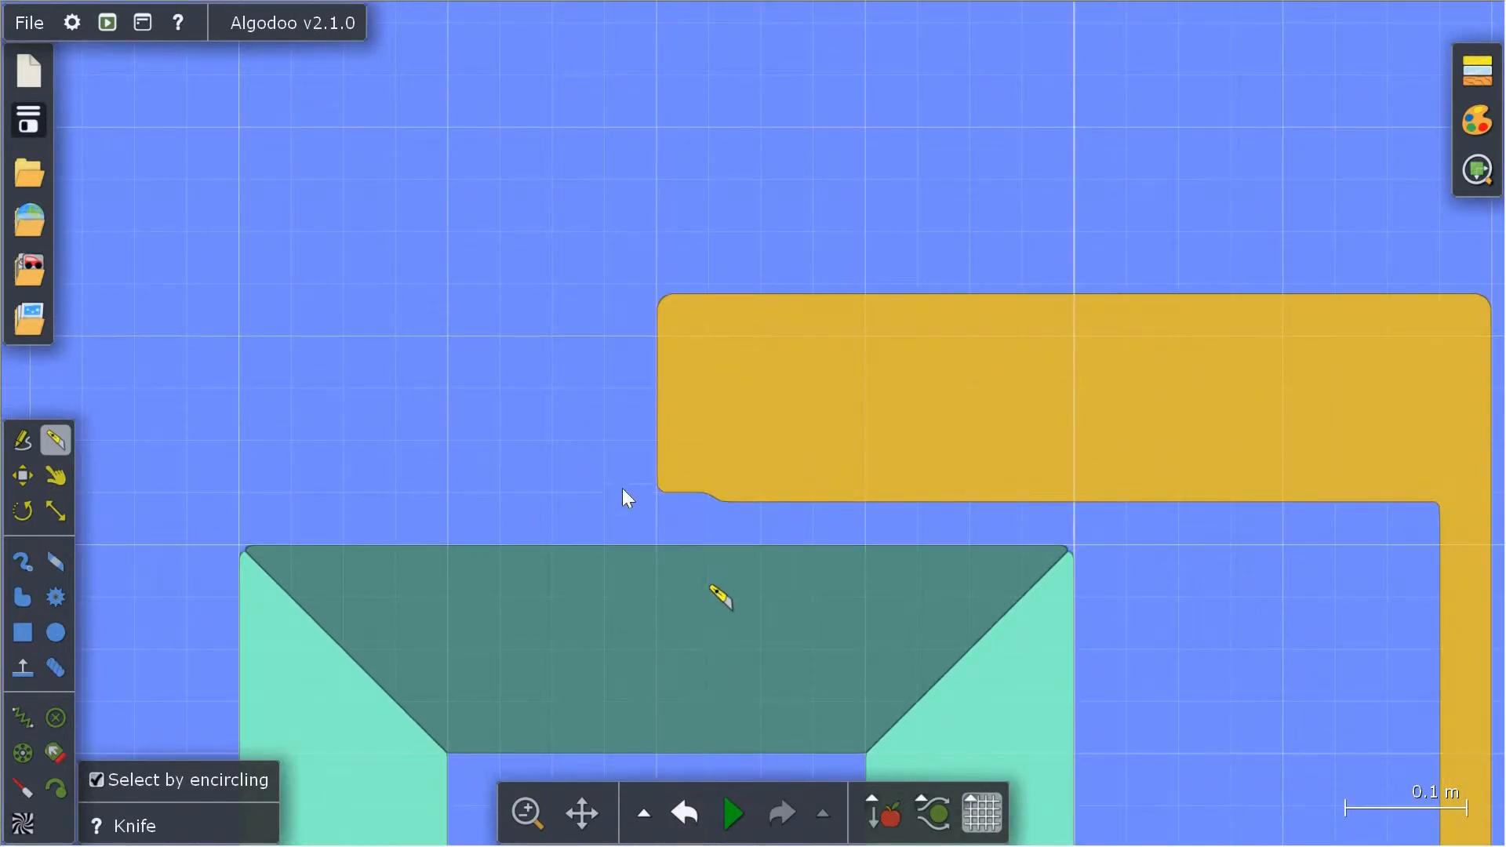
{"action": "scroll", "coordinate": [1310, 559], "scroll_direction": "down", "scroll_amount": 5}
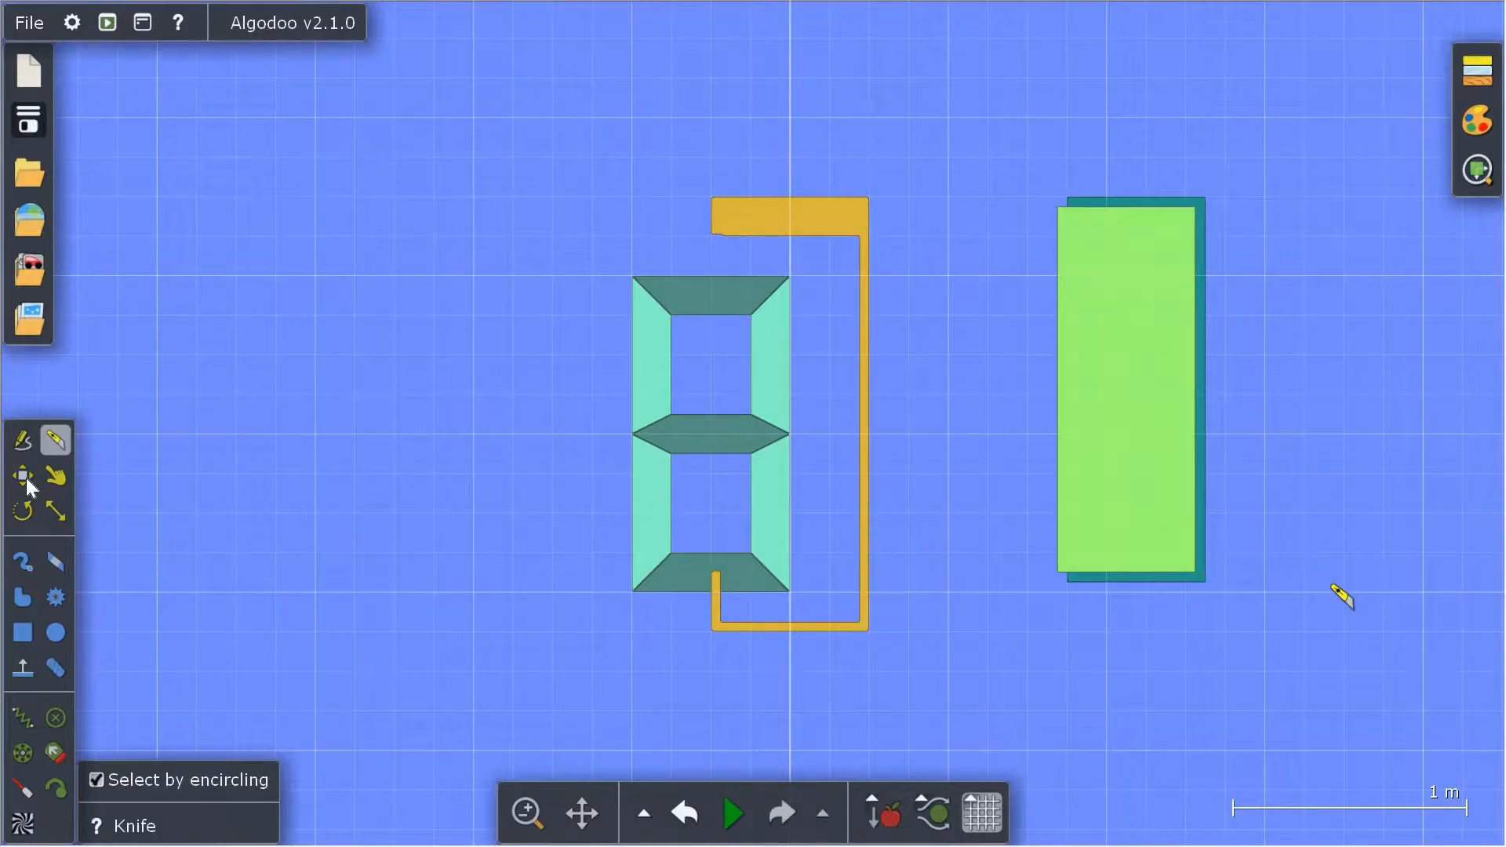
- Trim the thick bottom of the teal frame to a thin lower arm by subtracting a box drawn over it
{"action": "left_click", "coordinate": [24, 476]}
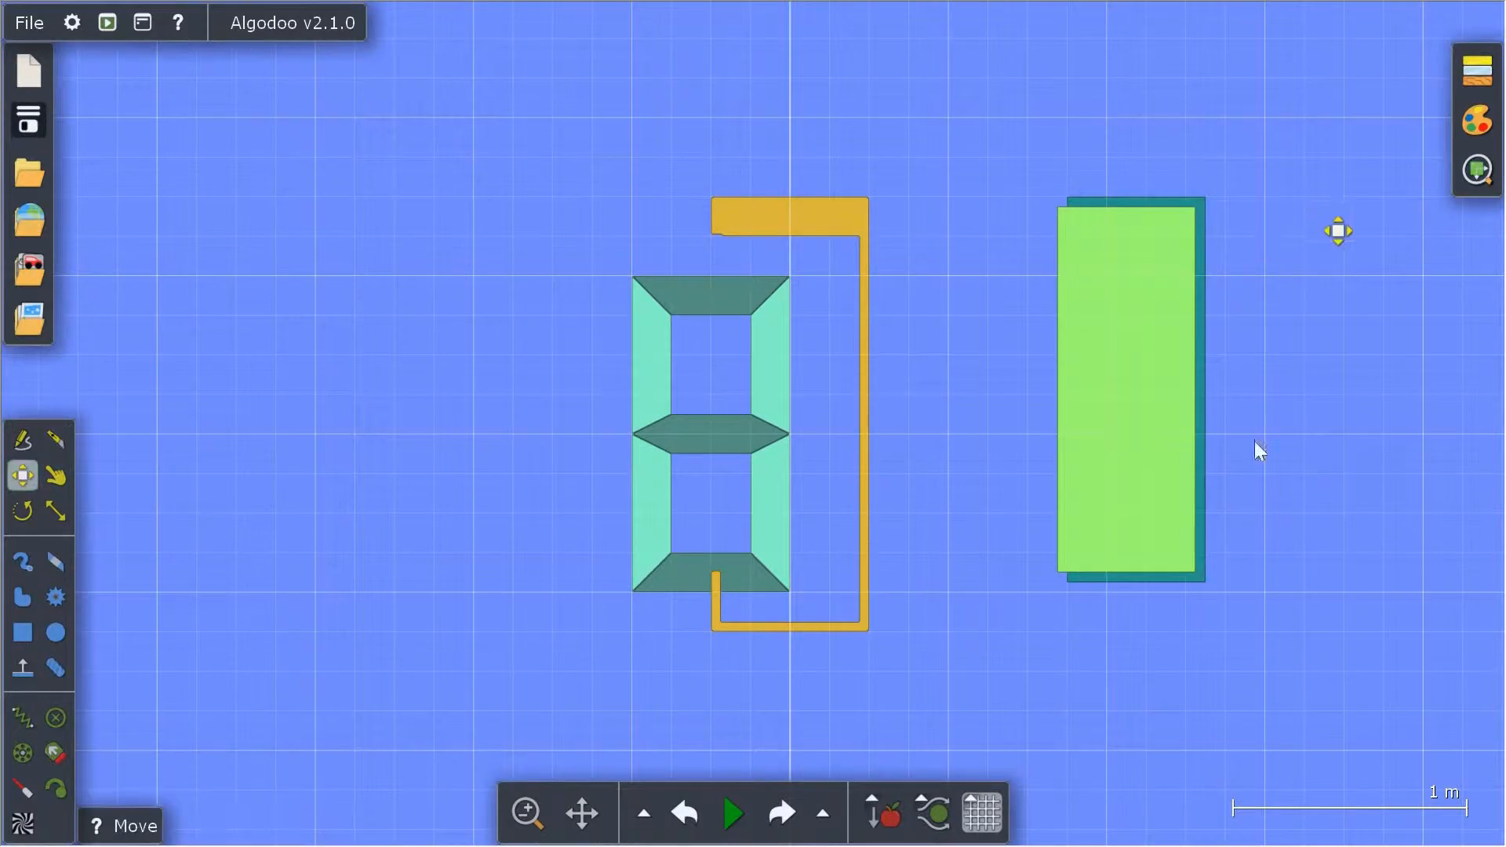
{"action": "left_click_drag", "start_coordinate": [1010, 449], "coordinate": [1491, 667]}
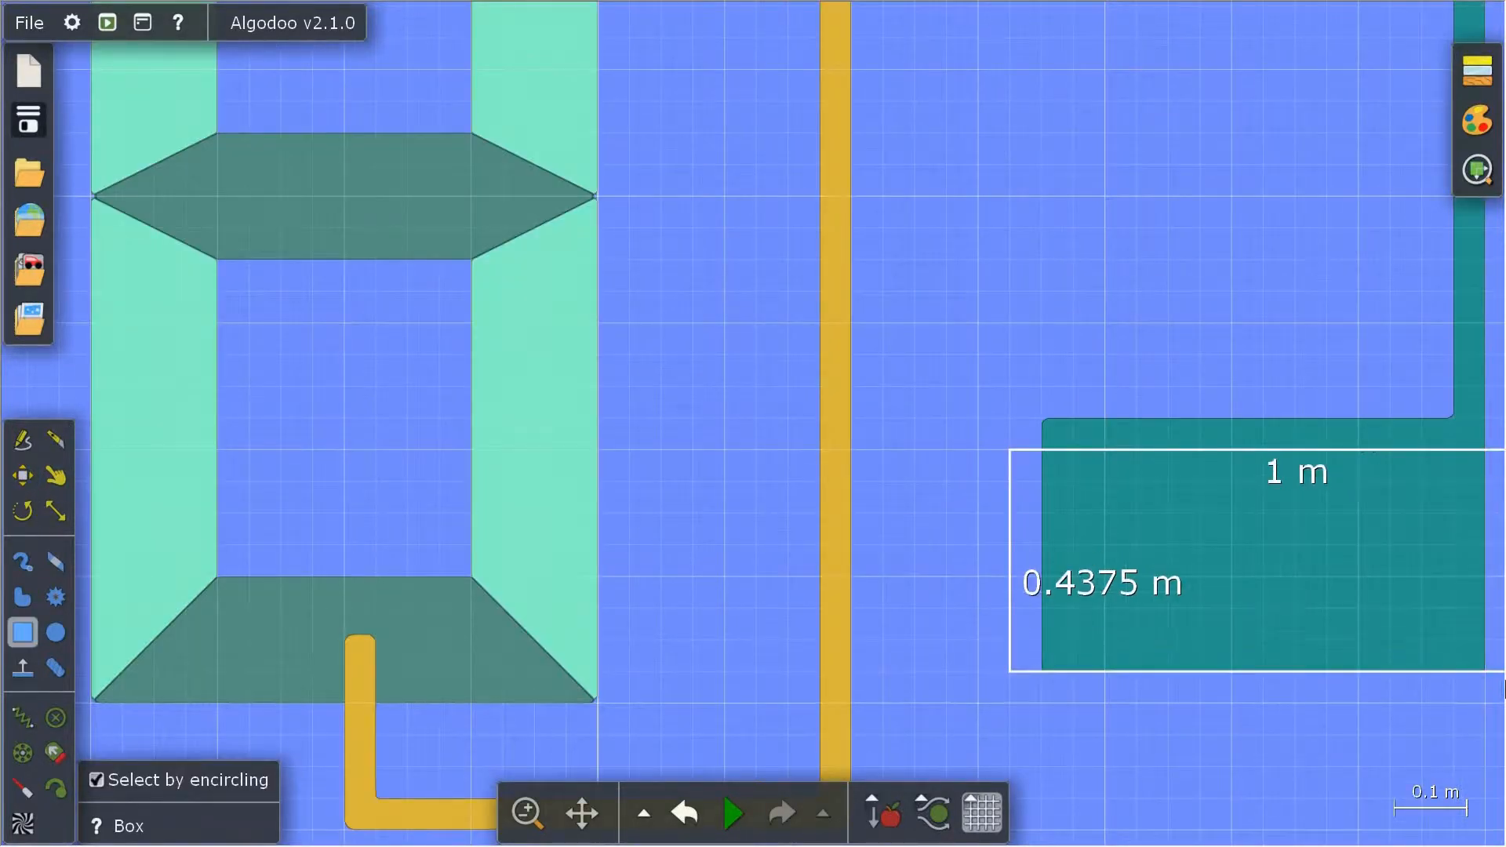
{"action": "right_click", "coordinate": [1377, 546]}
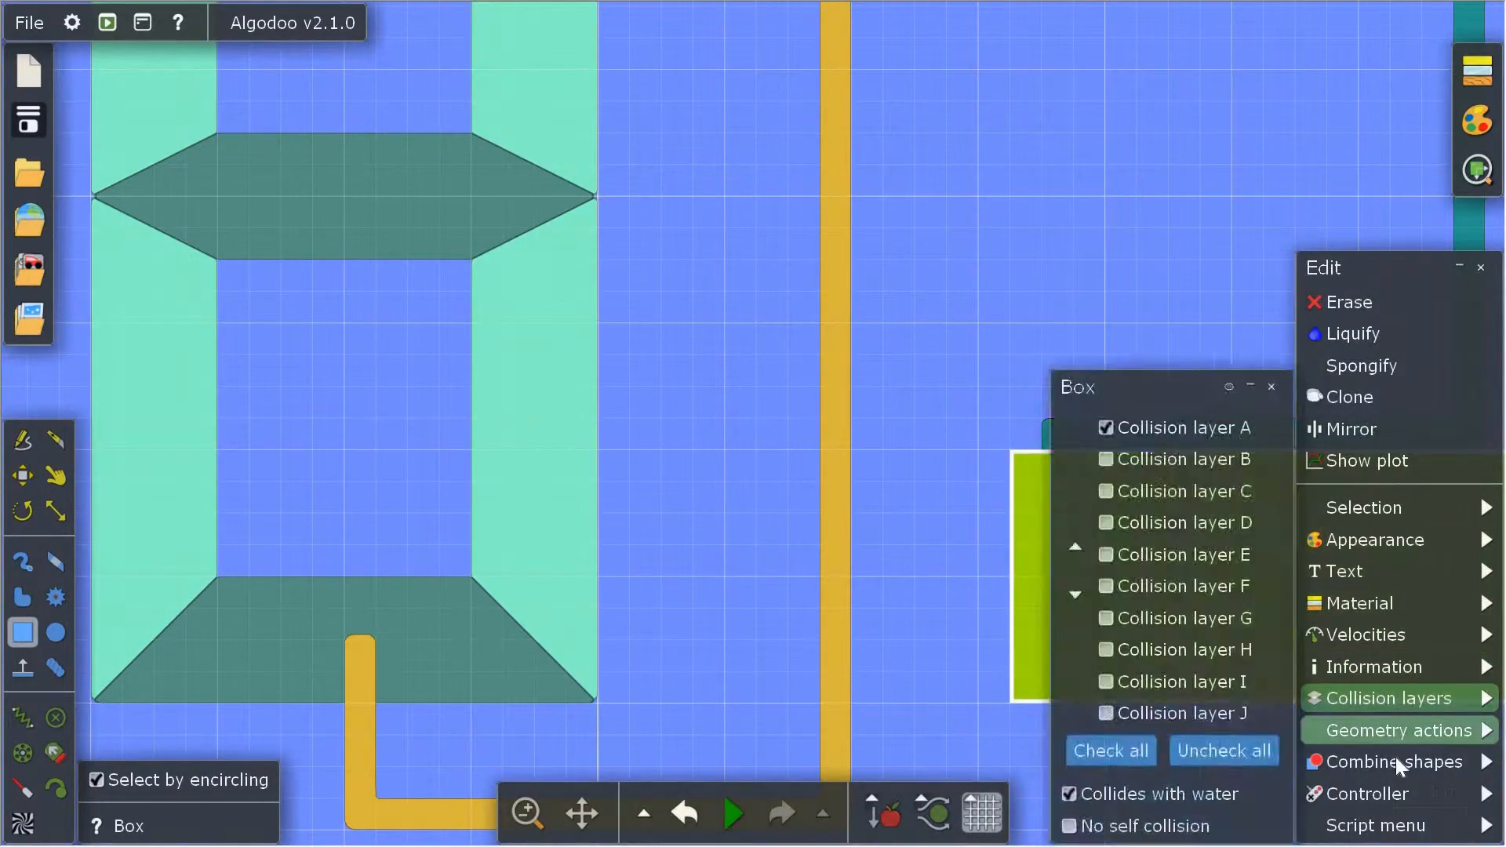
{"action": "mouse_move", "coordinate": [1389, 762]}
{"action": "left_click", "coordinate": [1241, 803]}
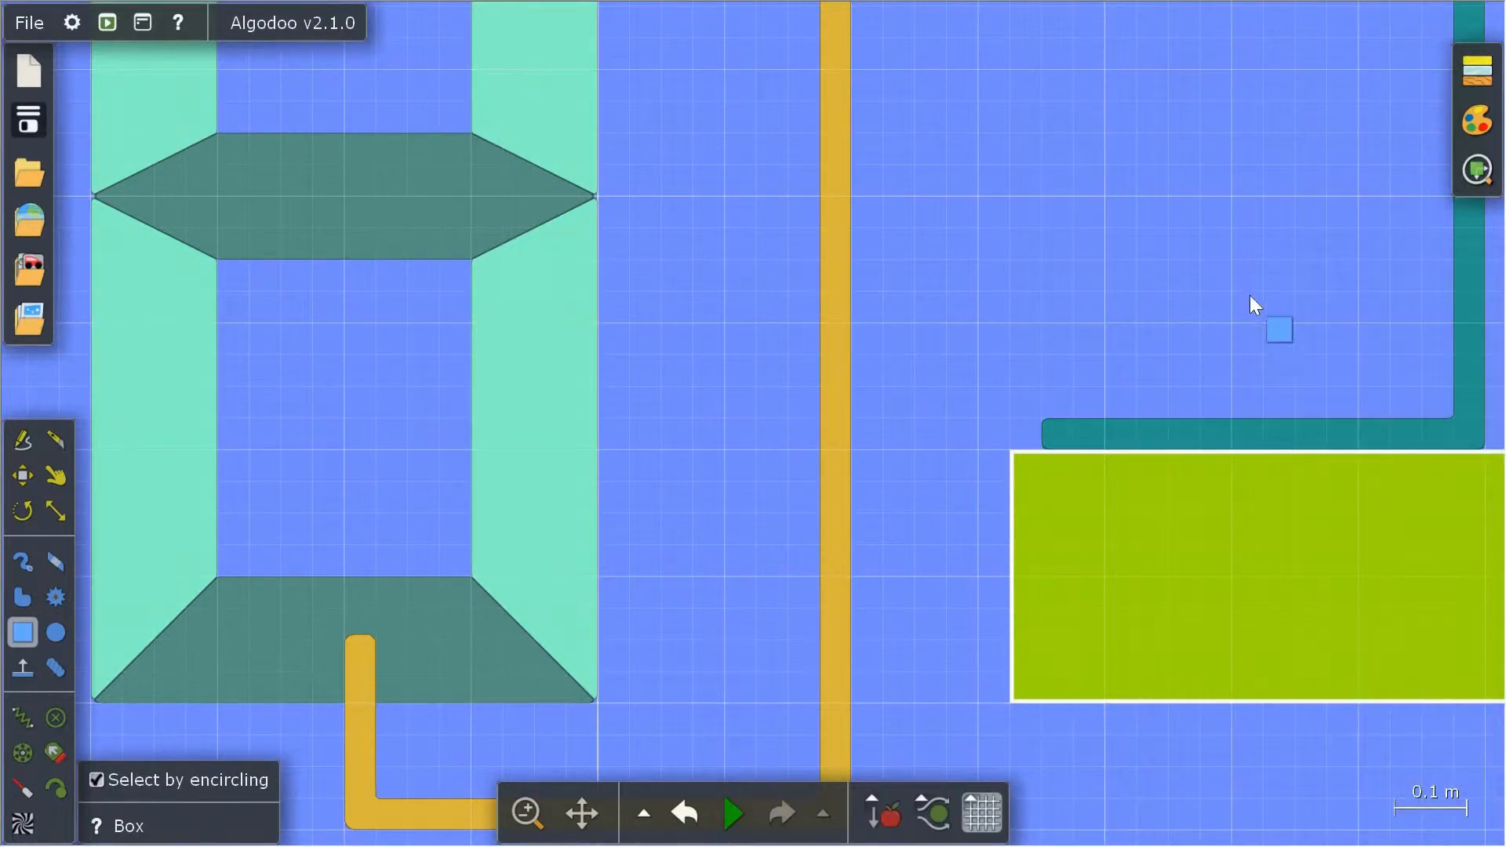
{"action": "scroll", "coordinate": [1245, 279], "scroll_direction": "down", "scroll_amount": 3}
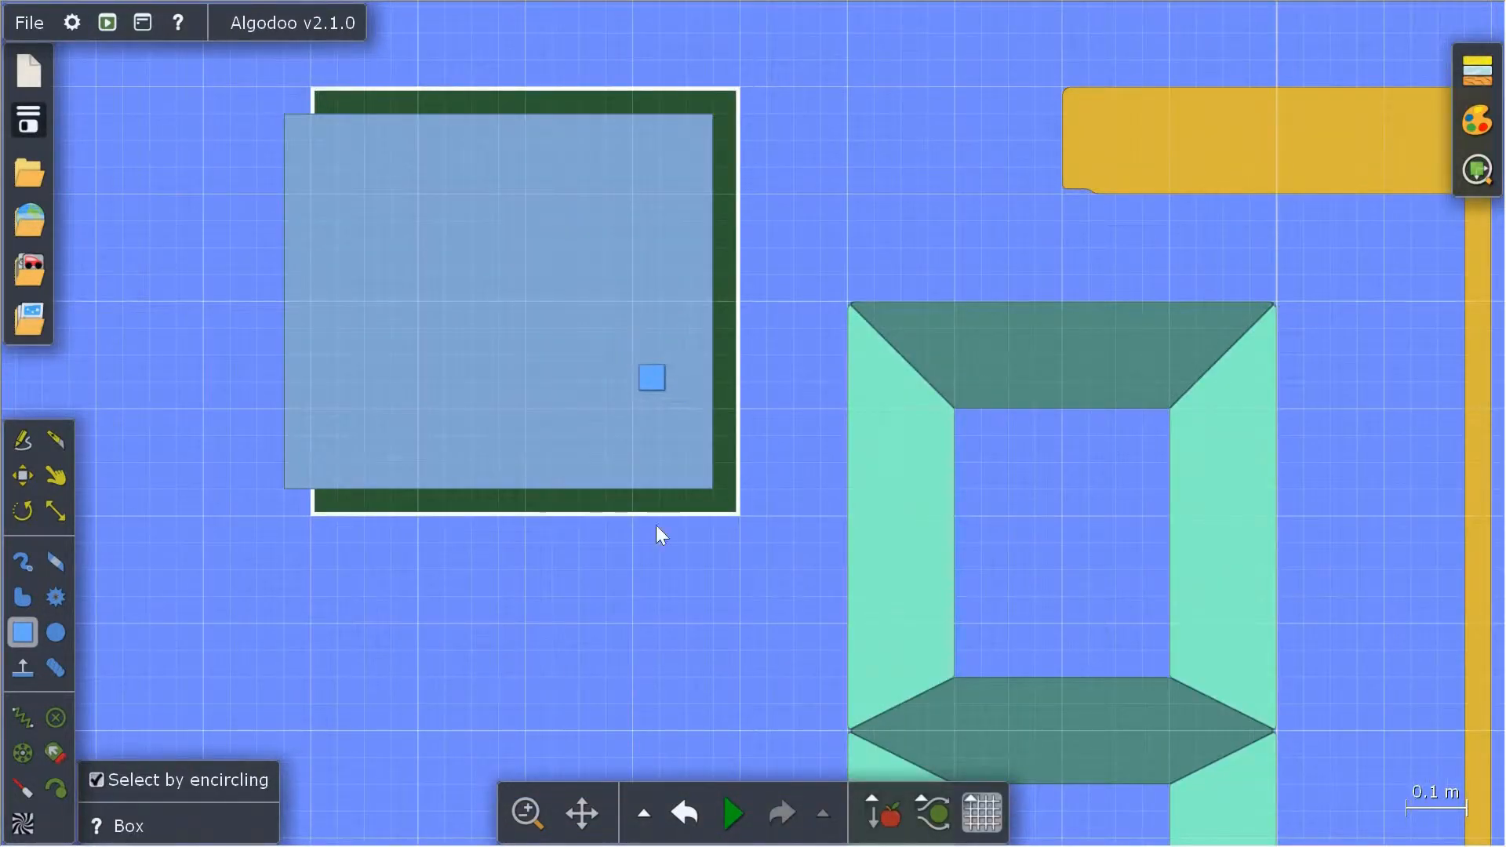
- Carve the dark green square into a thin bracket by subtracting the offset blue box, and shorten its lower arm
{"action": "right_click", "coordinate": [627, 259]}
{"action": "mouse_move", "coordinate": [722, 794]}
{"action": "mouse_move", "coordinate": [720, 761]}
{"action": "left_click", "coordinate": [901, 794]}
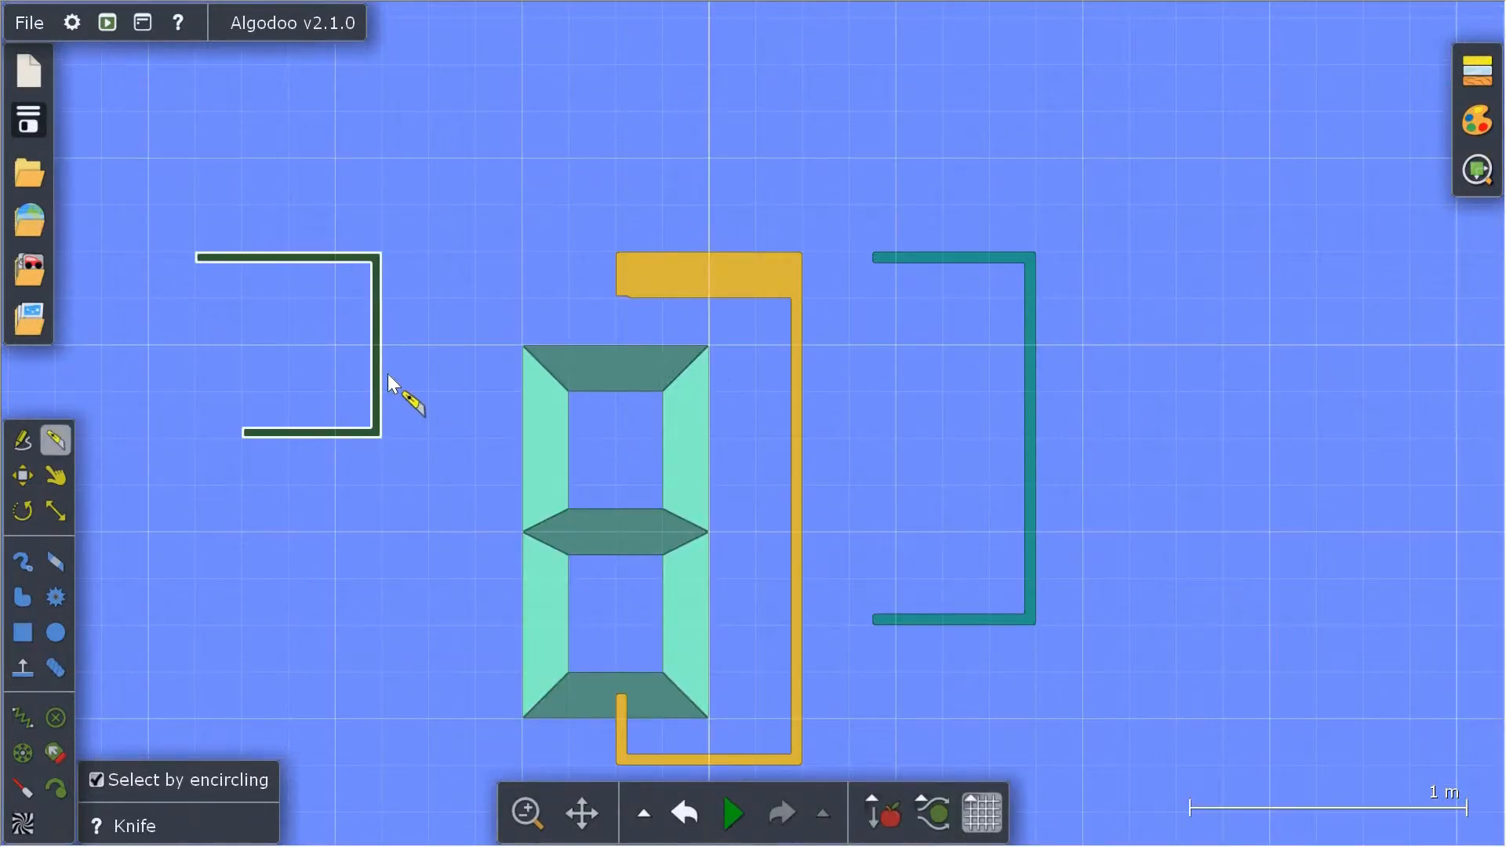
- Clone the dark green bracket and rotate the clone a quarter turn so it opens downward
{"action": "right_click", "coordinate": [387, 374]}
{"action": "mouse_move", "coordinate": [455, 469]}
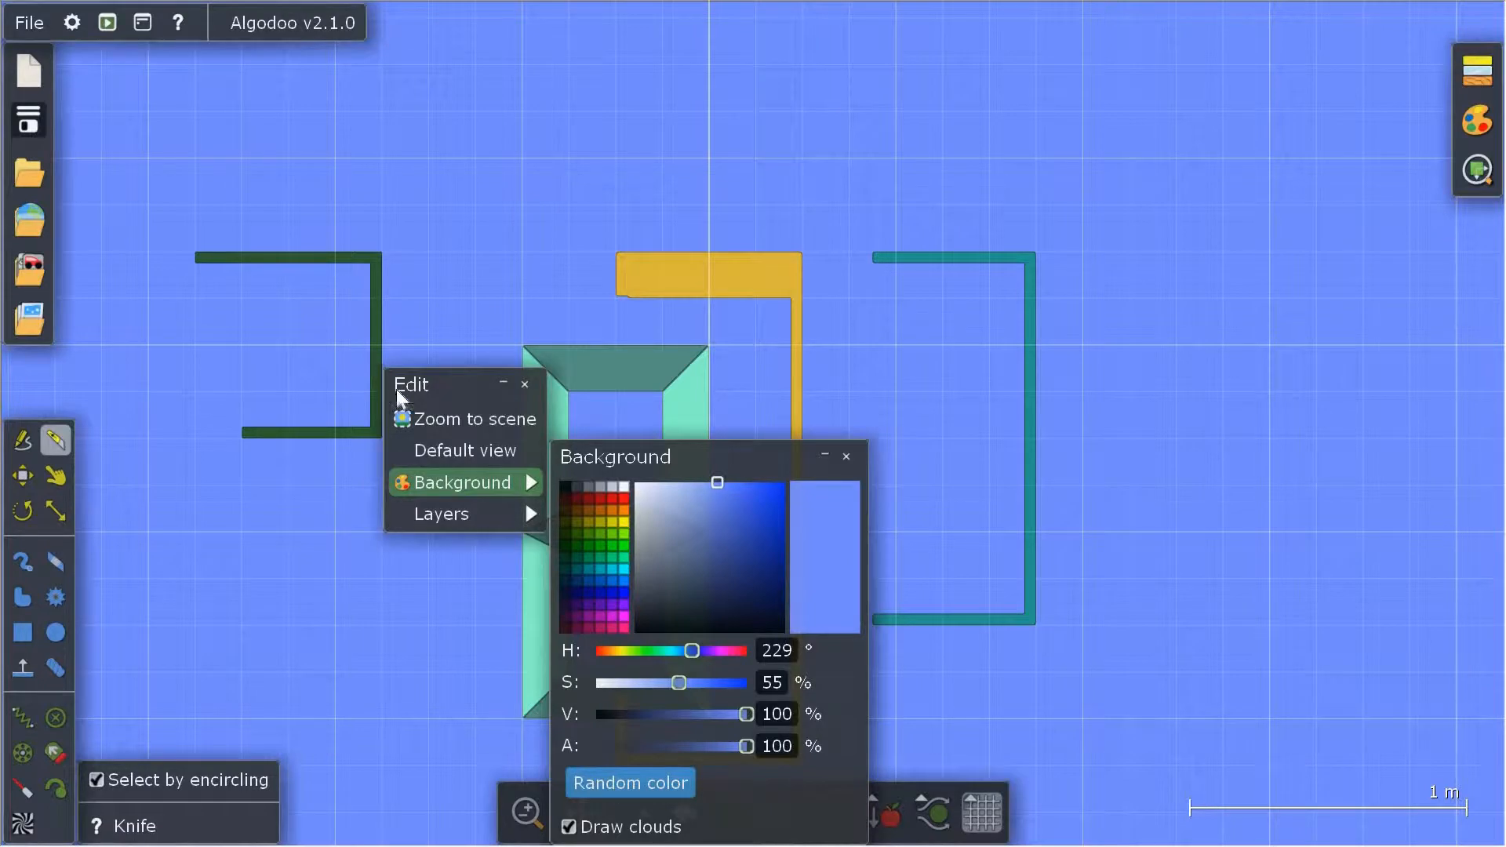
{"action": "right_click", "coordinate": [376, 291]}
{"action": "left_click", "coordinate": [428, 429]}
{"action": "left_click", "coordinate": [573, 366]}
{"action": "key", "text": "r"}
{"action": "left_click_drag", "start_coordinate": [594, 347], "coordinate": [579, 394]}
{"action": "left_click", "coordinate": [236, 427]}
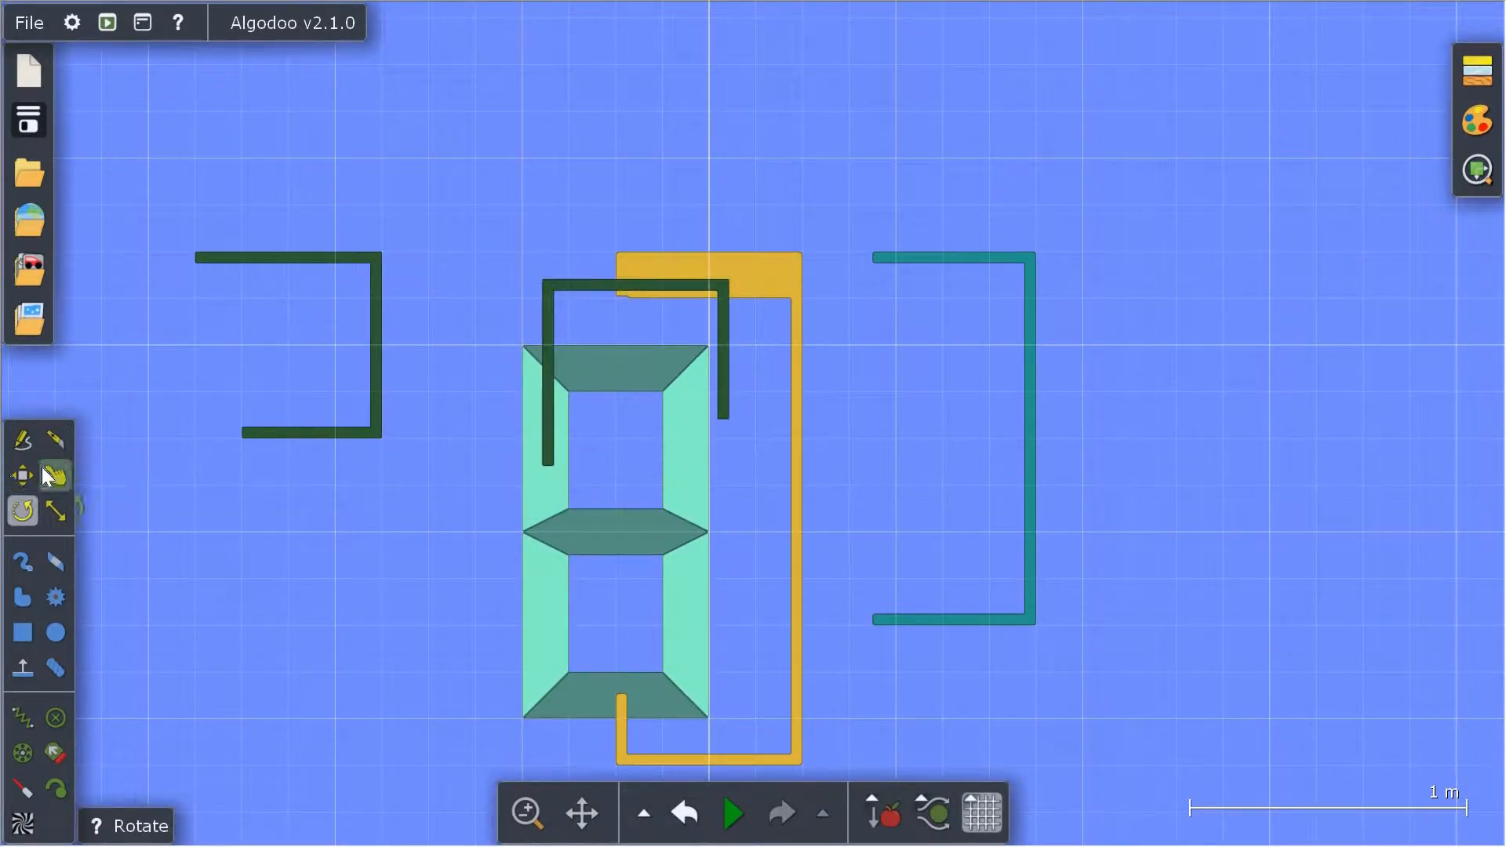
- Move the rotated bracket onto the gold frame's top bar so its long arm runs down the centre of the top segment
{"action": "left_click", "coordinate": [22, 476]}
{"action": "left_click", "coordinate": [605, 287]}
{"action": "left_click_drag", "start_coordinate": [602, 284], "coordinate": [643, 326]}
{"action": "scroll", "coordinate": [643, 326], "scroll_direction": "up", "scroll_amount": 2}
{"action": "key", "text": "k"}
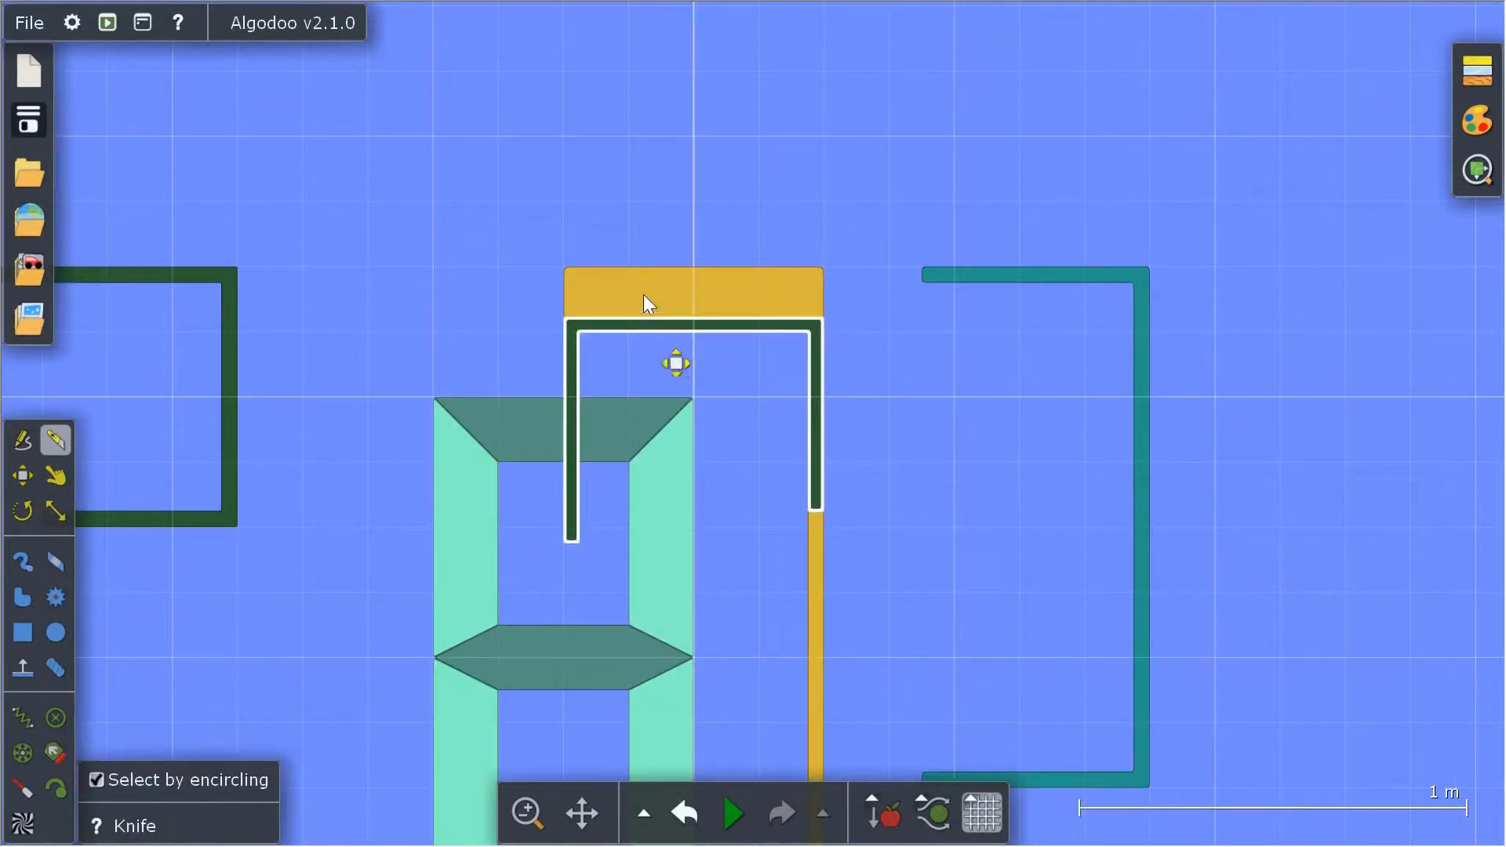
{"action": "scroll", "coordinate": [644, 294], "scroll_direction": "up", "scroll_amount": 3}
{"action": "scroll", "coordinate": [948, 413], "scroll_direction": "down", "scroll_amount": 3}
{"action": "scroll", "coordinate": [1012, 581], "scroll_direction": "down", "scroll_amount": 3}
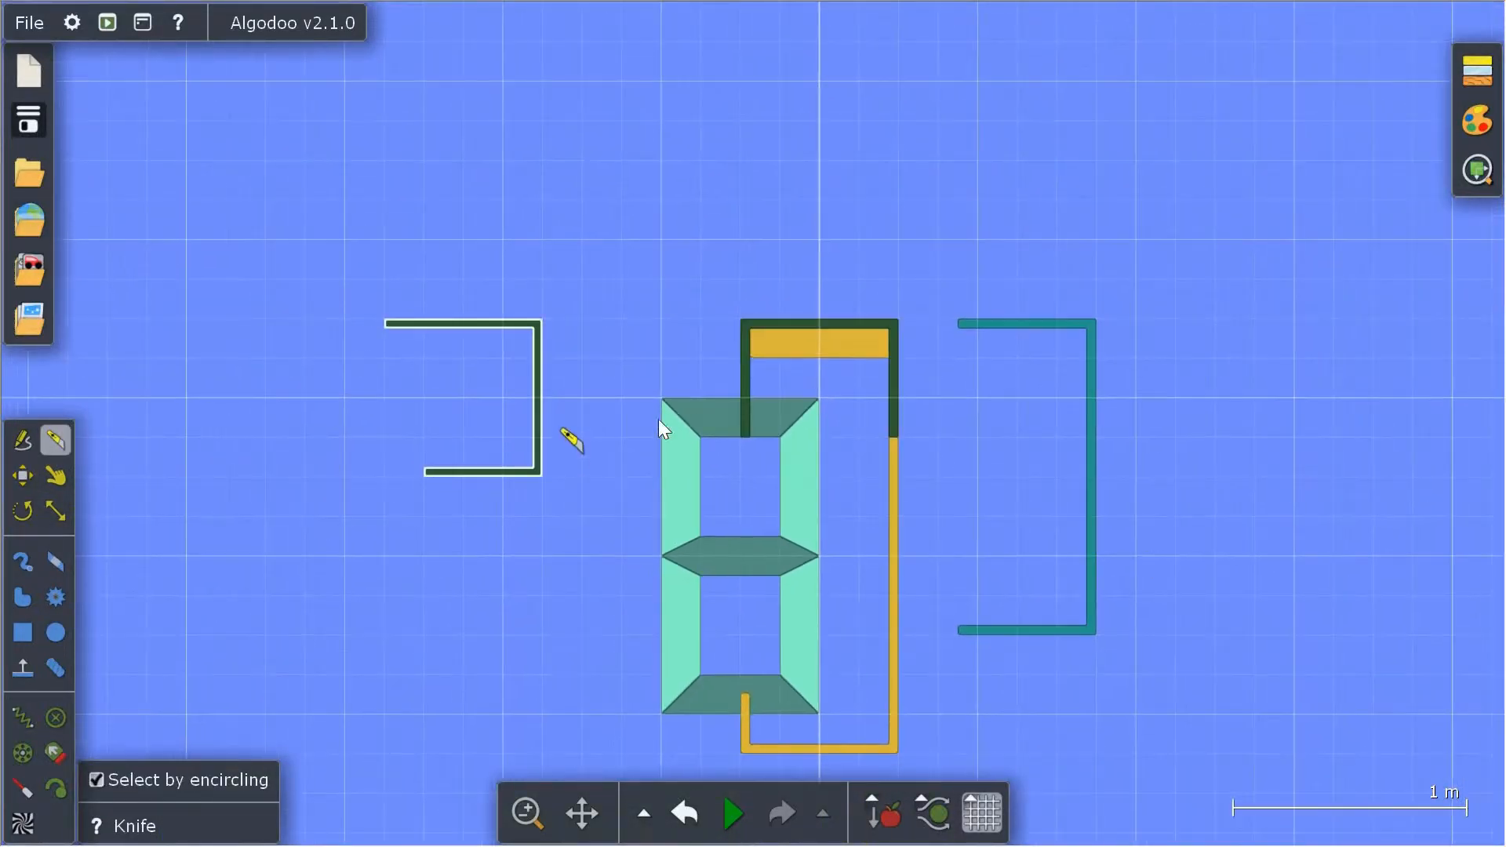
- Move the original dark green bracket inside the gold frame so its lower arm spans the upper-right segment
{"action": "left_click_drag", "start_coordinate": [572, 437], "coordinate": [885, 438]}
{"action": "scroll", "coordinate": [884, 440], "scroll_direction": "up", "scroll_amount": 3}
{"action": "key", "text": "Left"}
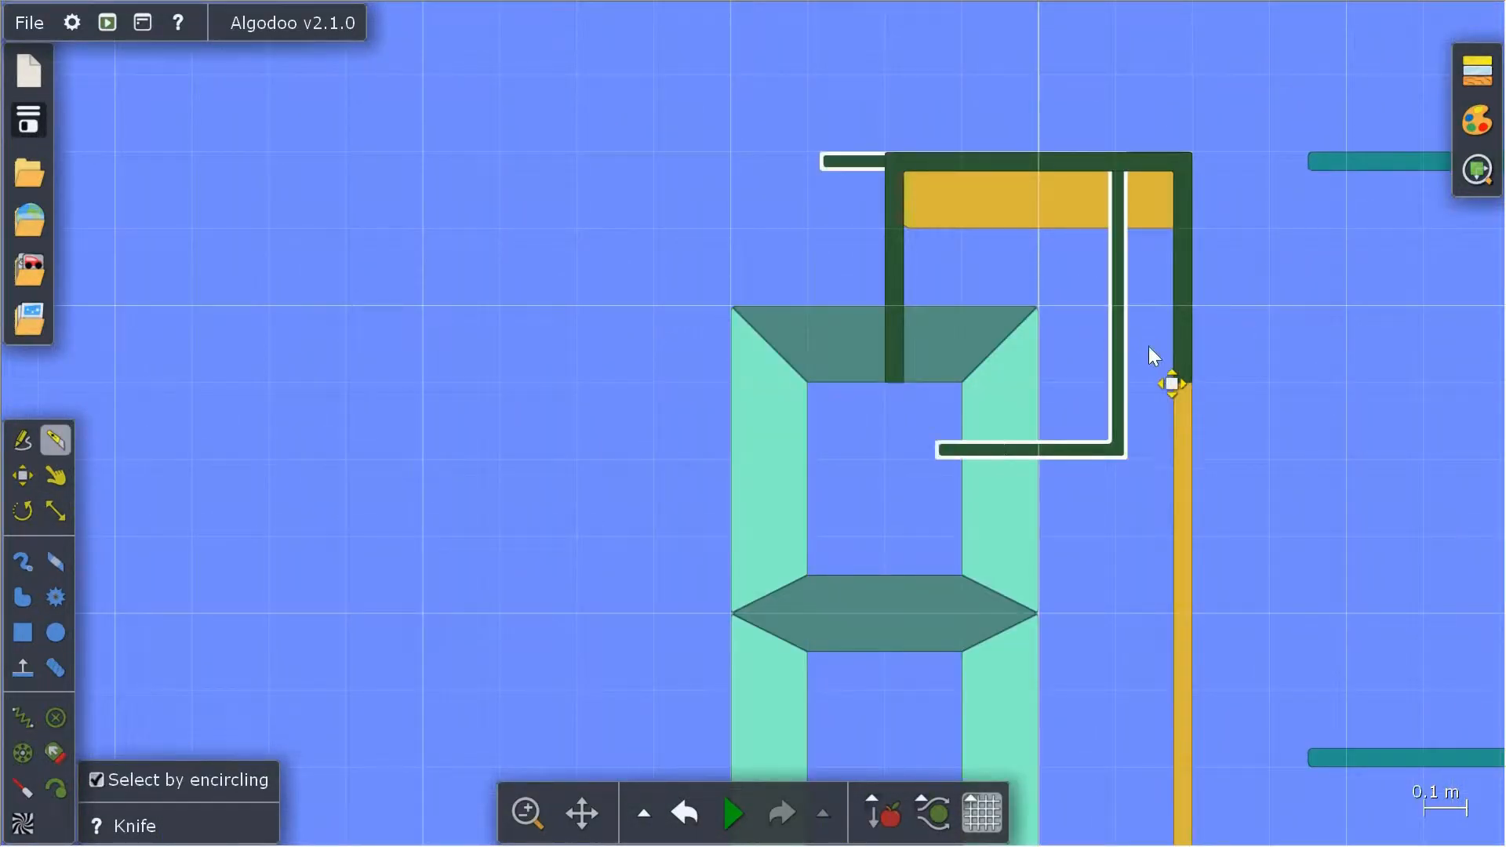
{"action": "left_click_drag", "start_coordinate": [1149, 346], "coordinate": [858, 264]}
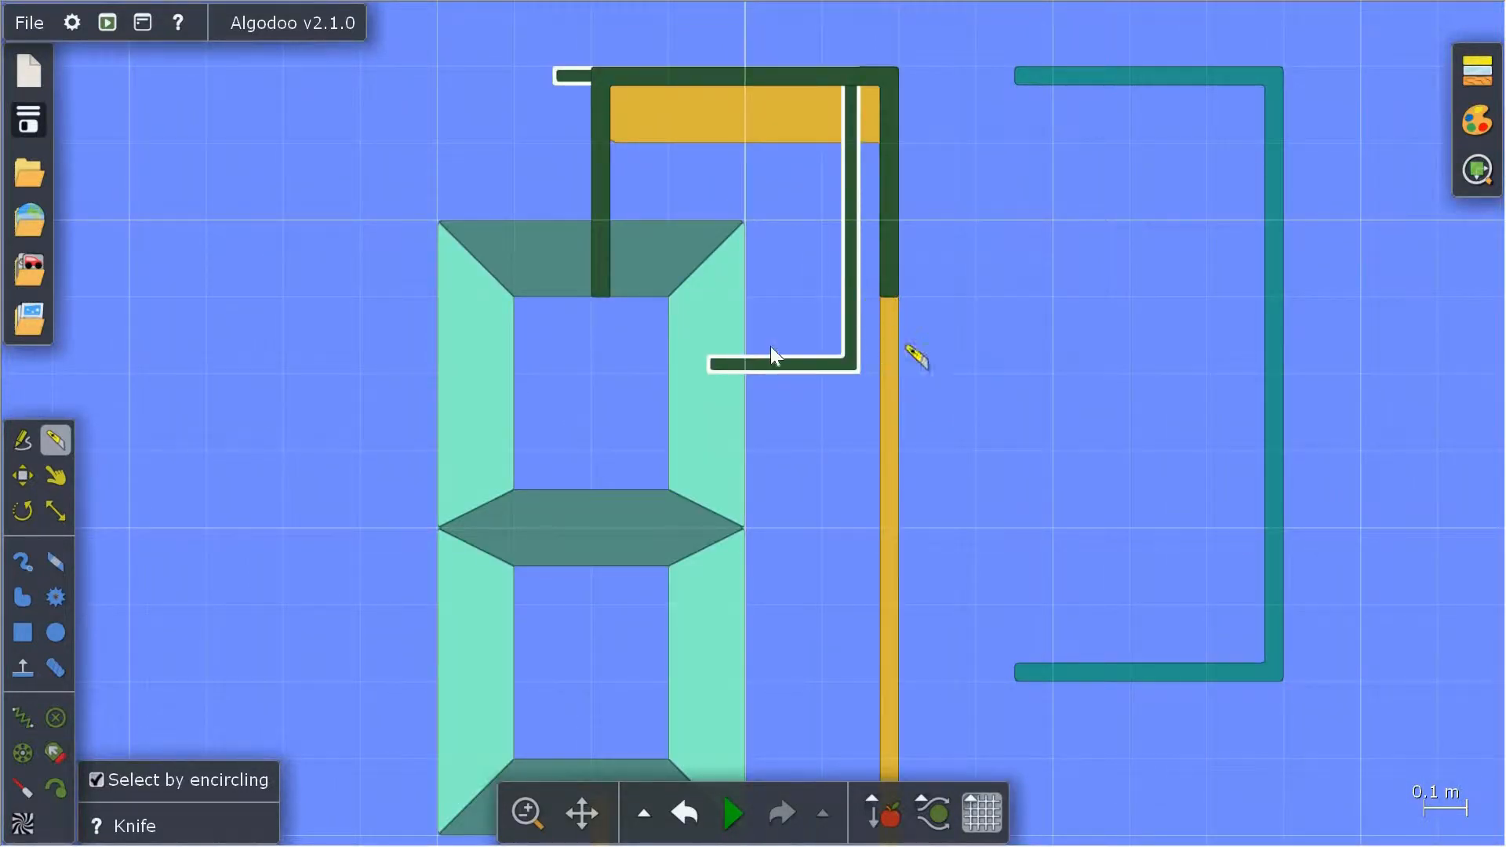
{"action": "scroll", "coordinate": [915, 350], "scroll_direction": "up", "scroll_amount": 3}
{"action": "left_click_drag", "start_coordinate": [797, 377], "coordinate": [715, 366]}
{"action": "scroll", "coordinate": [1059, 413], "scroll_direction": "down", "scroll_amount": 3}
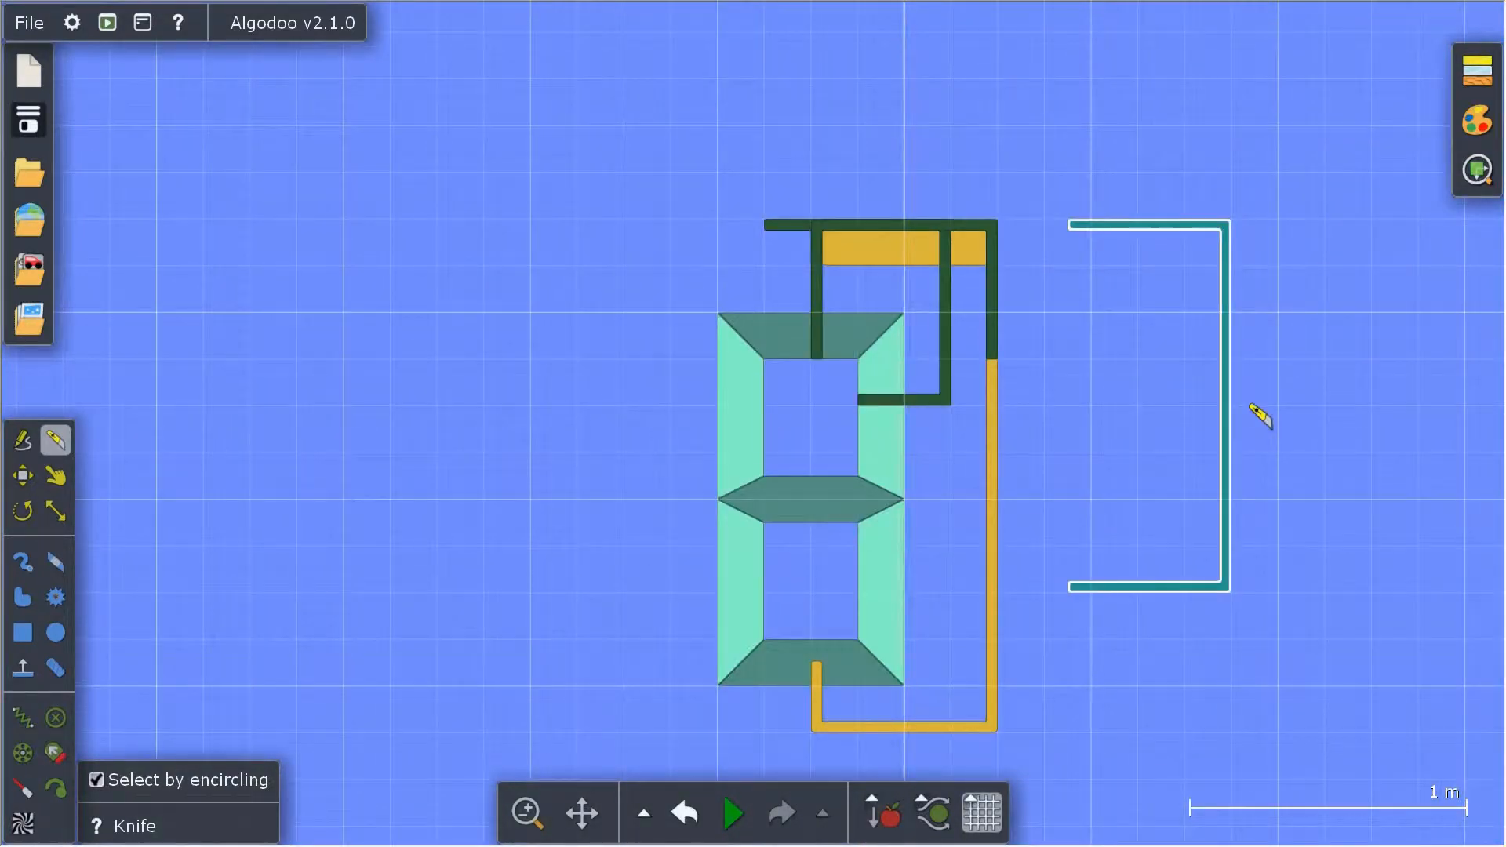
- Move the teal bracket over the lower-right segment and cut its lower arm off at the segment's inner edge
{"action": "left_click_drag", "start_coordinate": [1196, 386], "coordinate": [978, 377]}
{"action": "scroll", "coordinate": [858, 515], "scroll_direction": "up", "scroll_amount": 3}
{"action": "left_click_drag", "start_coordinate": [858, 514], "coordinate": [830, 565]}
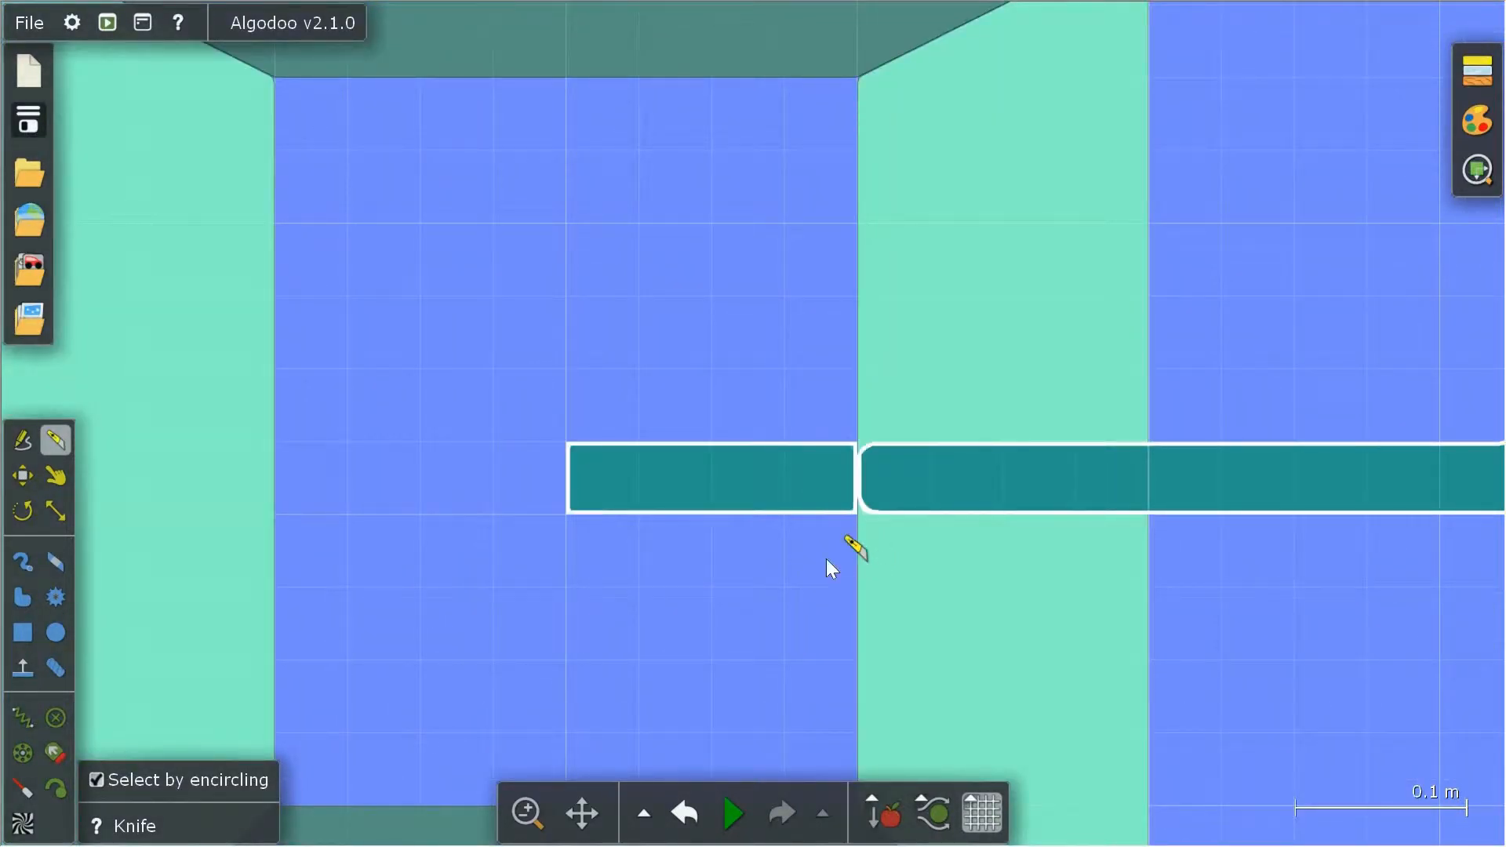
{"action": "scroll", "coordinate": [801, 538], "scroll_direction": "down", "scroll_amount": 3}
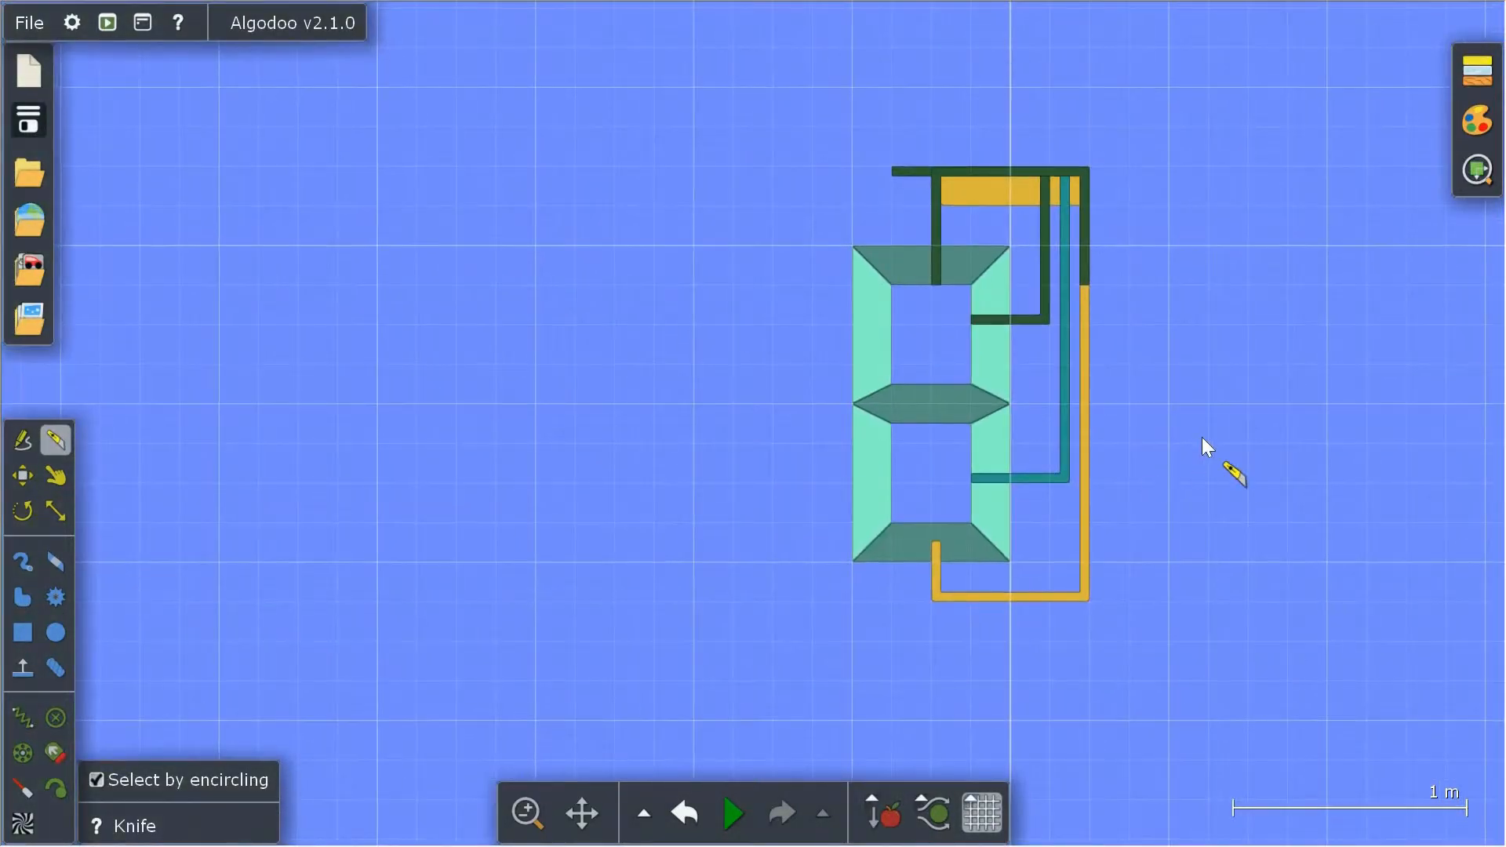
- Clone the upper-right segment's dark green bracket, mirror the clone, and place it around the upper-left segment
{"action": "right_click", "coordinate": [948, 366]}
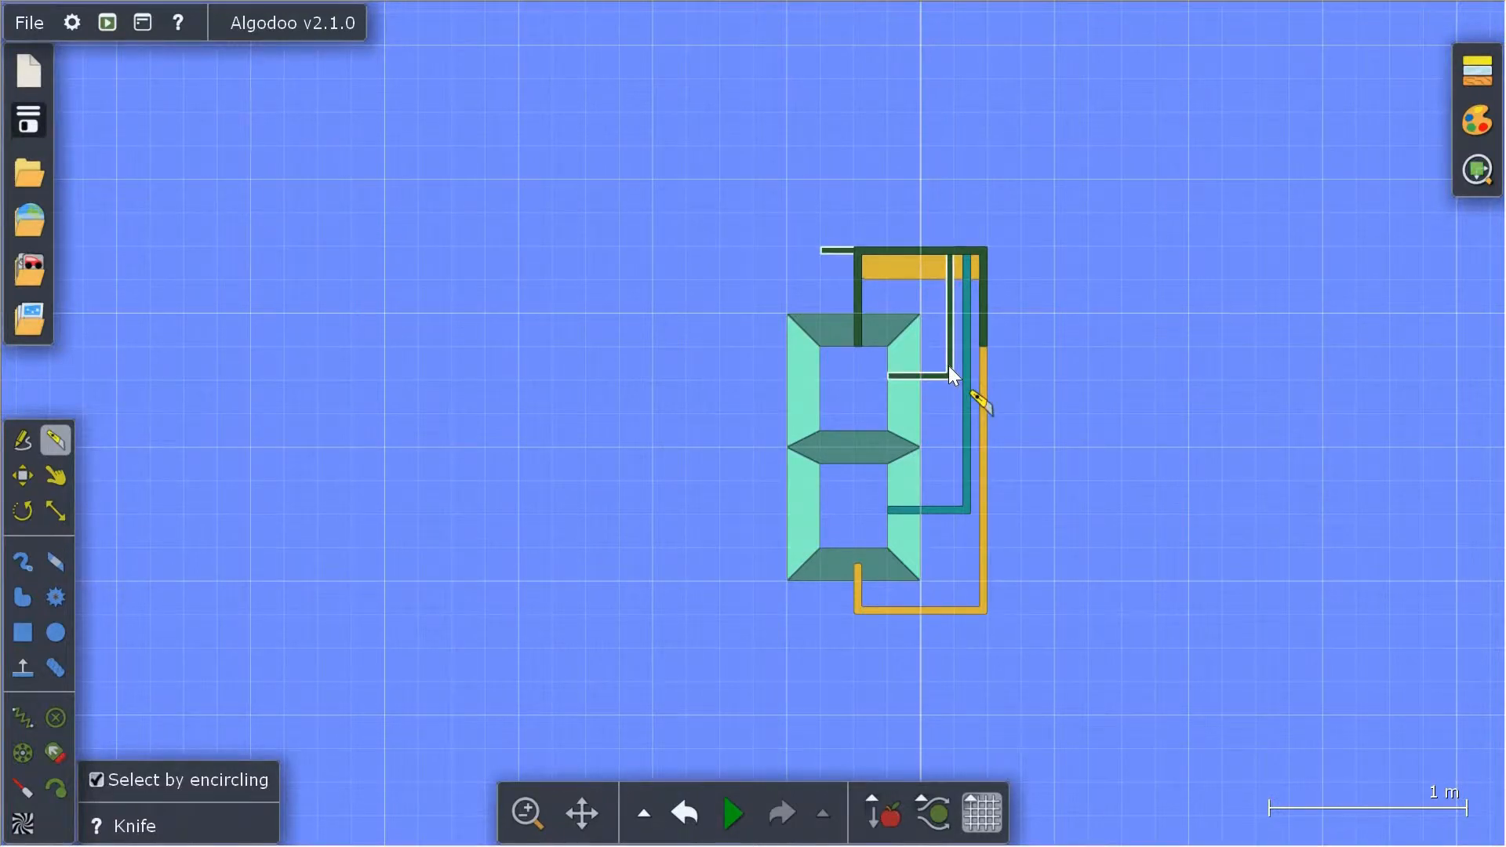
{"action": "left_click", "coordinate": [1012, 428]}
{"action": "right_click", "coordinate": [1104, 353]}
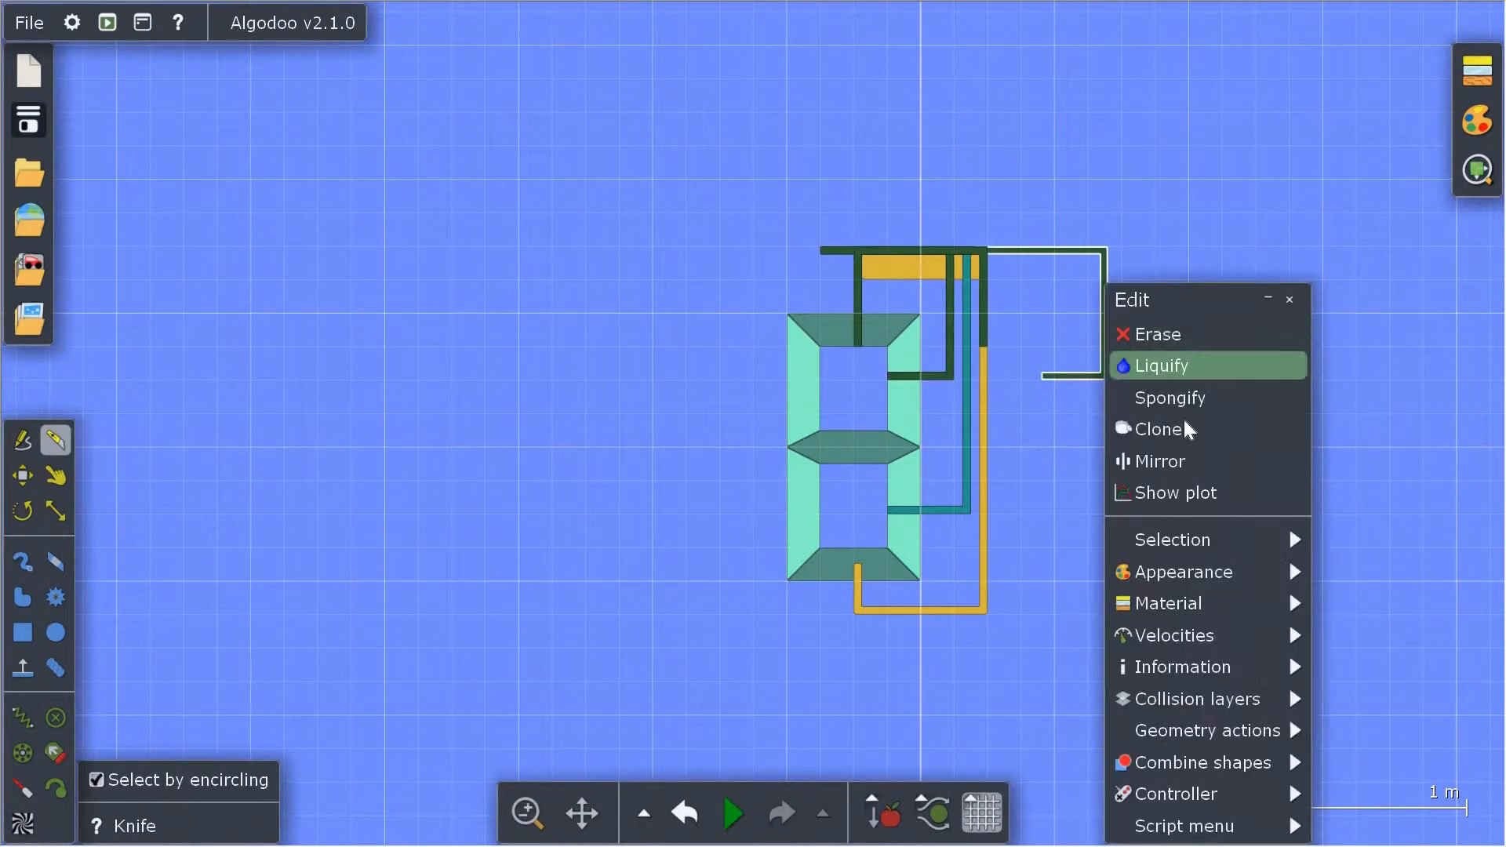
{"action": "left_click", "coordinate": [1190, 461]}
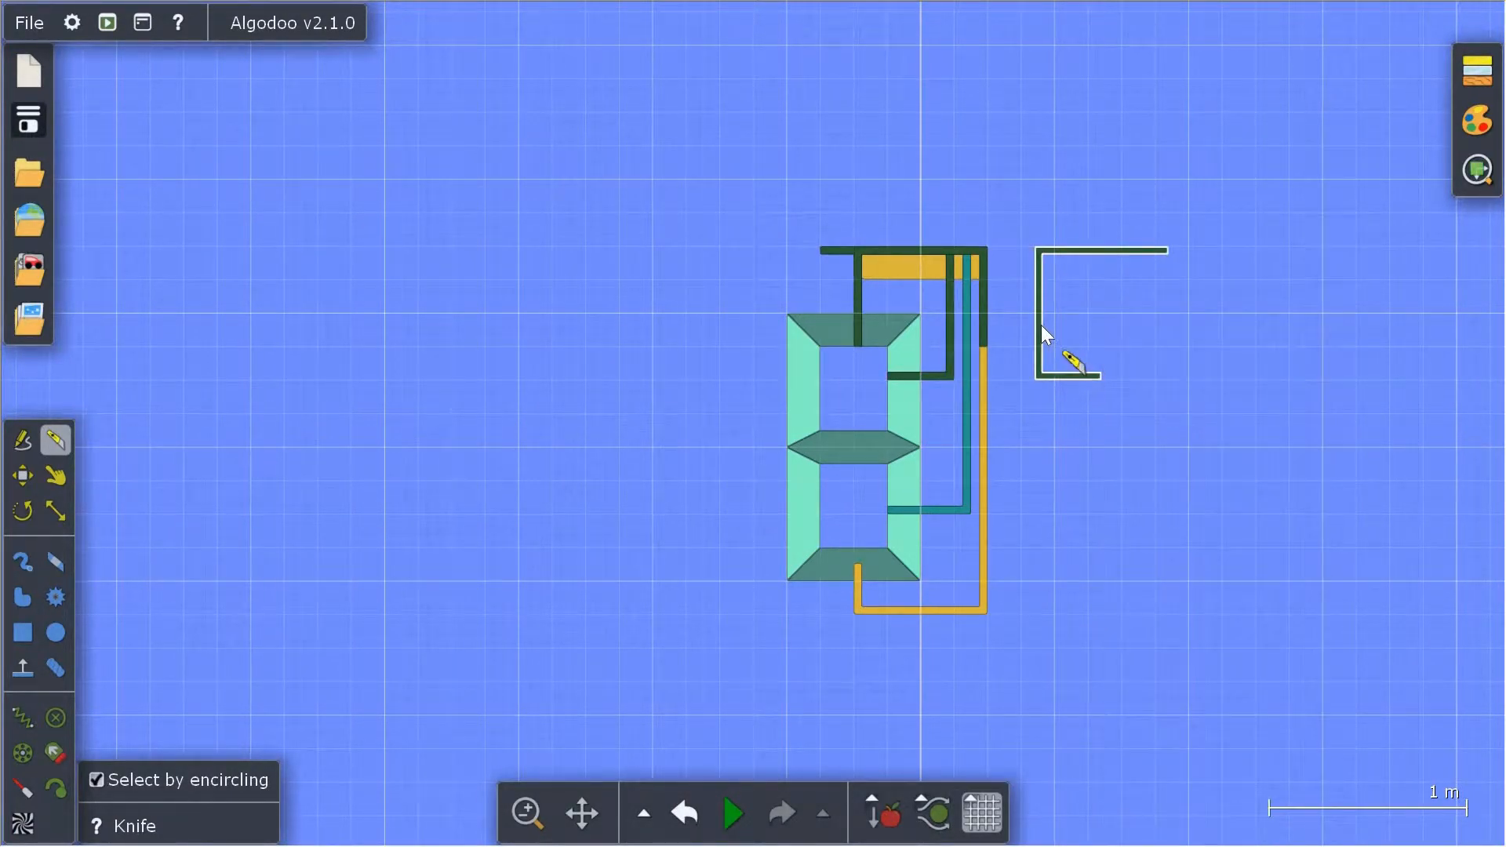
{"action": "left_click_drag", "start_coordinate": [870, 322], "coordinate": [762, 316]}
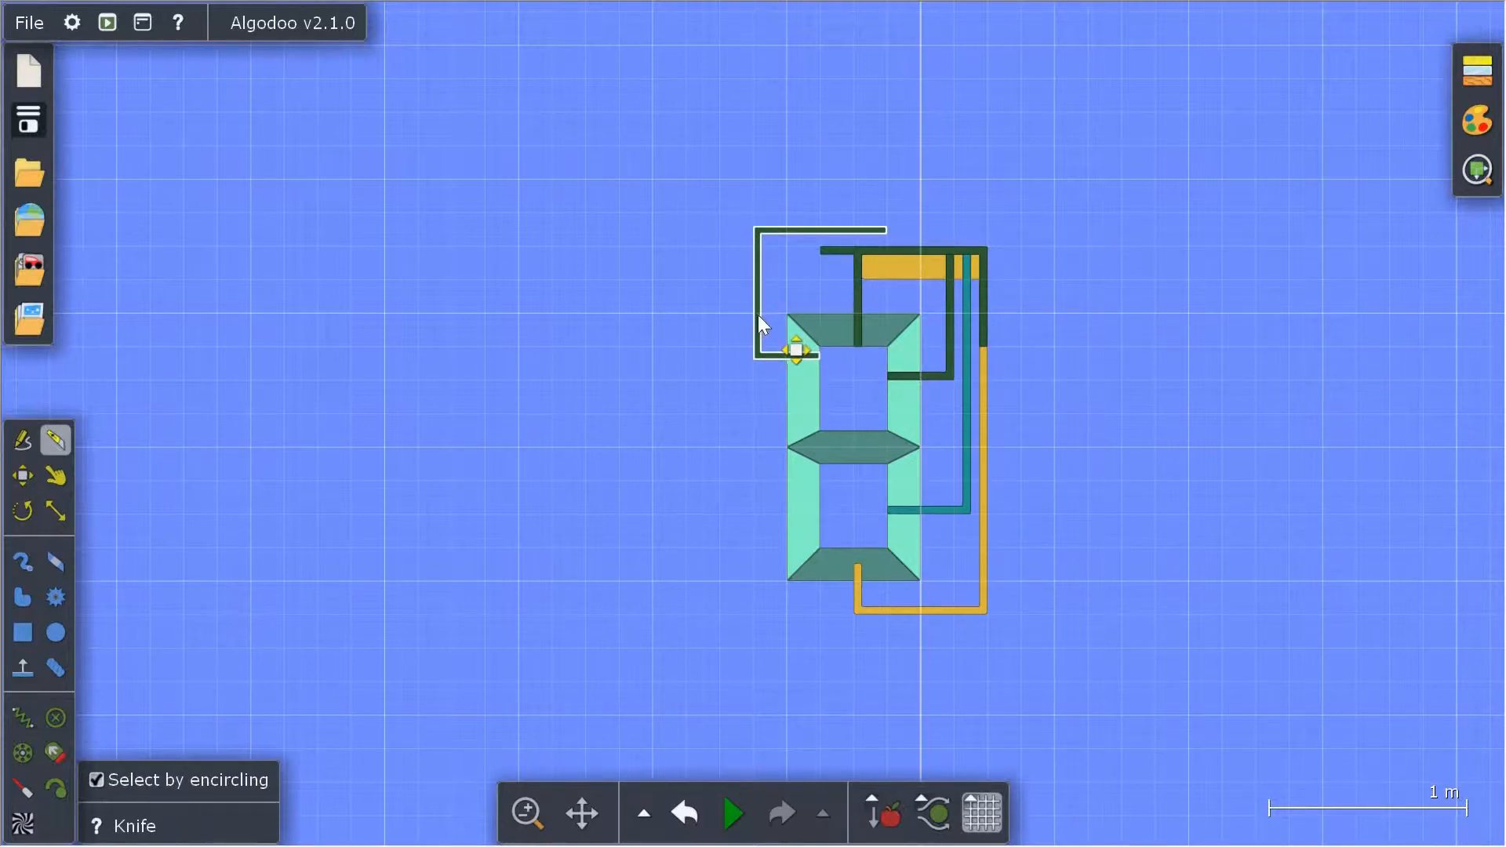
{"action": "scroll", "coordinate": [753, 377], "scroll_direction": "up", "scroll_amount": 5}
{"action": "scroll", "coordinate": [738, 404], "scroll_direction": "down", "scroll_amount": 5}
- Clone the teal bracket, mirror the clone, and place it so its lower arm reaches the lower-left segment
{"action": "right_click", "coordinate": [1069, 554]}
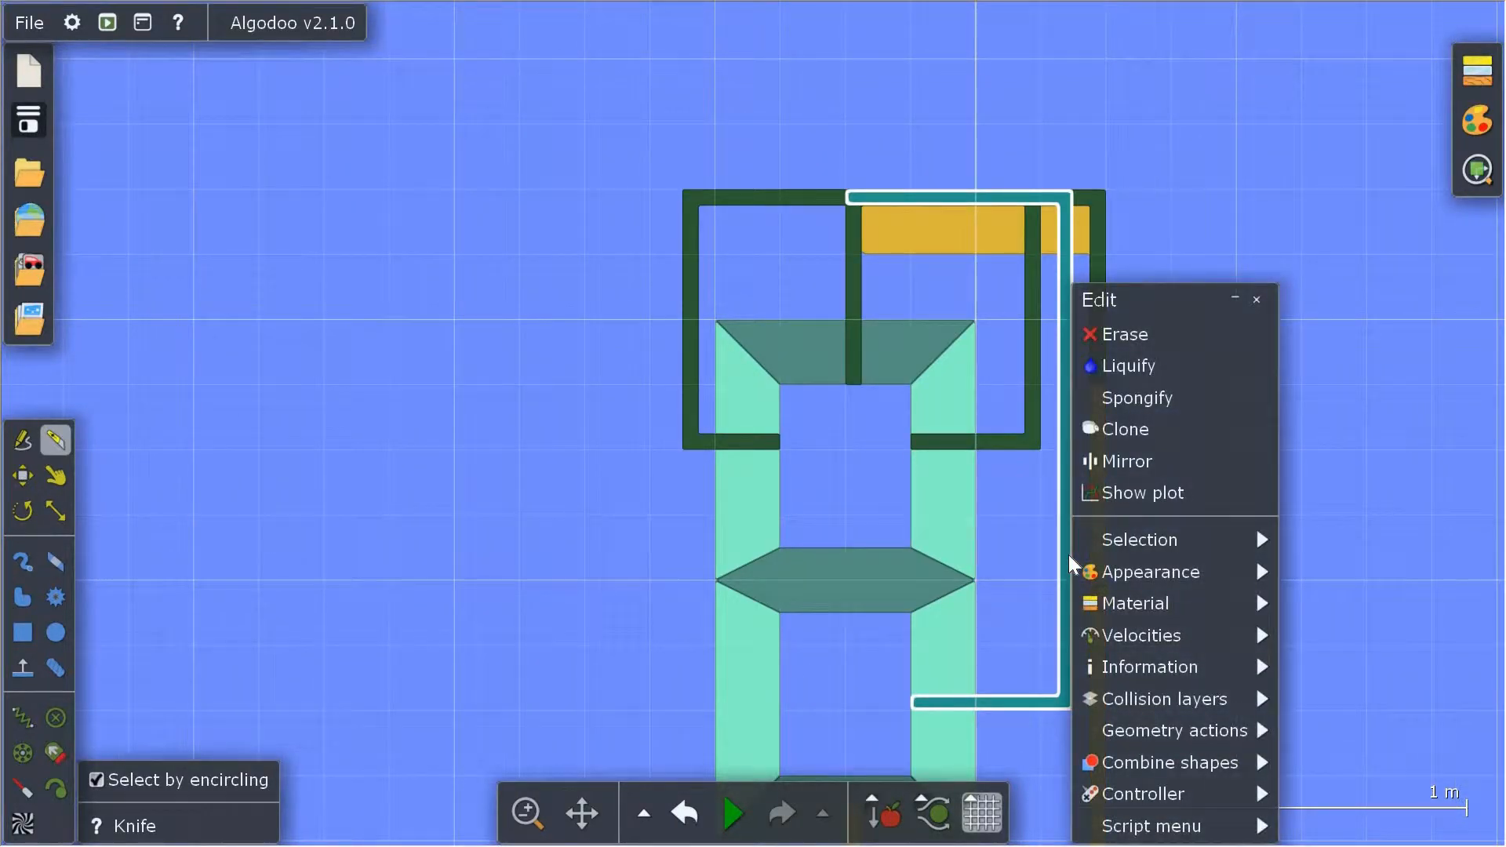
{"action": "left_click", "coordinate": [1130, 432]}
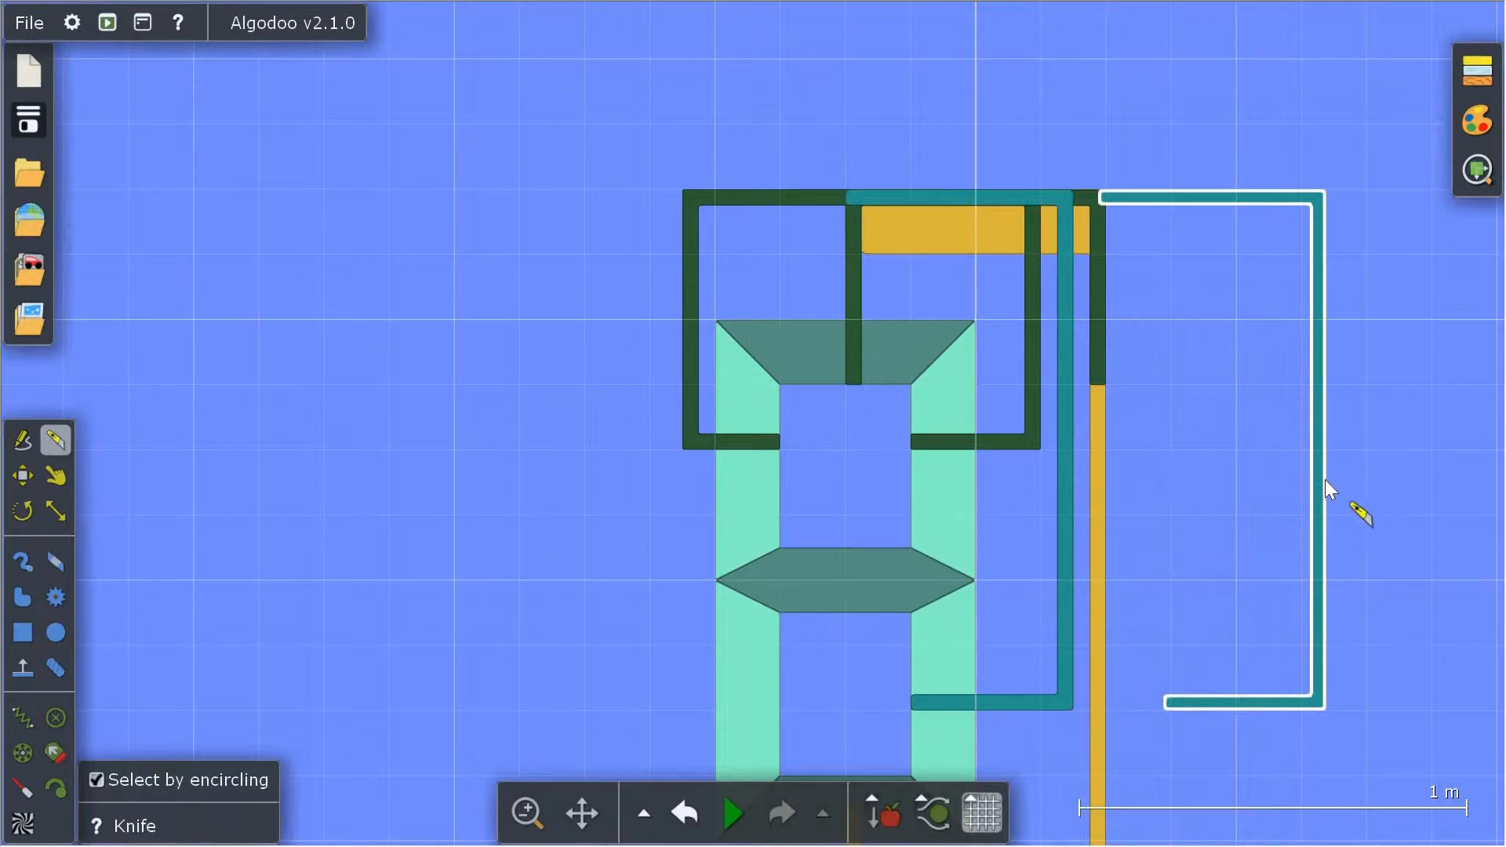
{"action": "right_click", "coordinate": [1321, 480]}
{"action": "left_click", "coordinate": [1380, 665]}
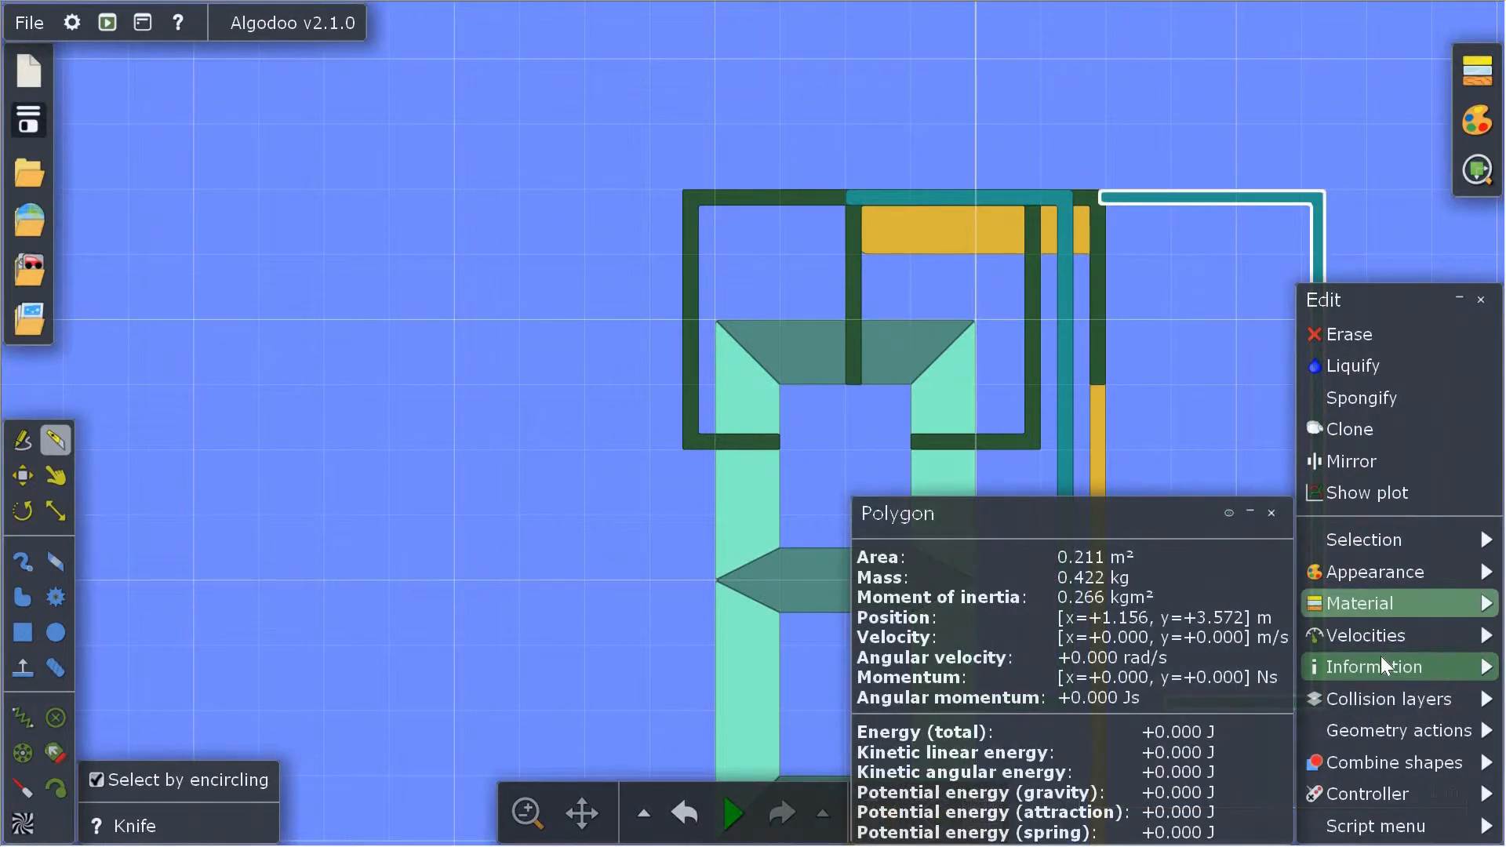
{"action": "left_click", "coordinate": [1381, 460]}
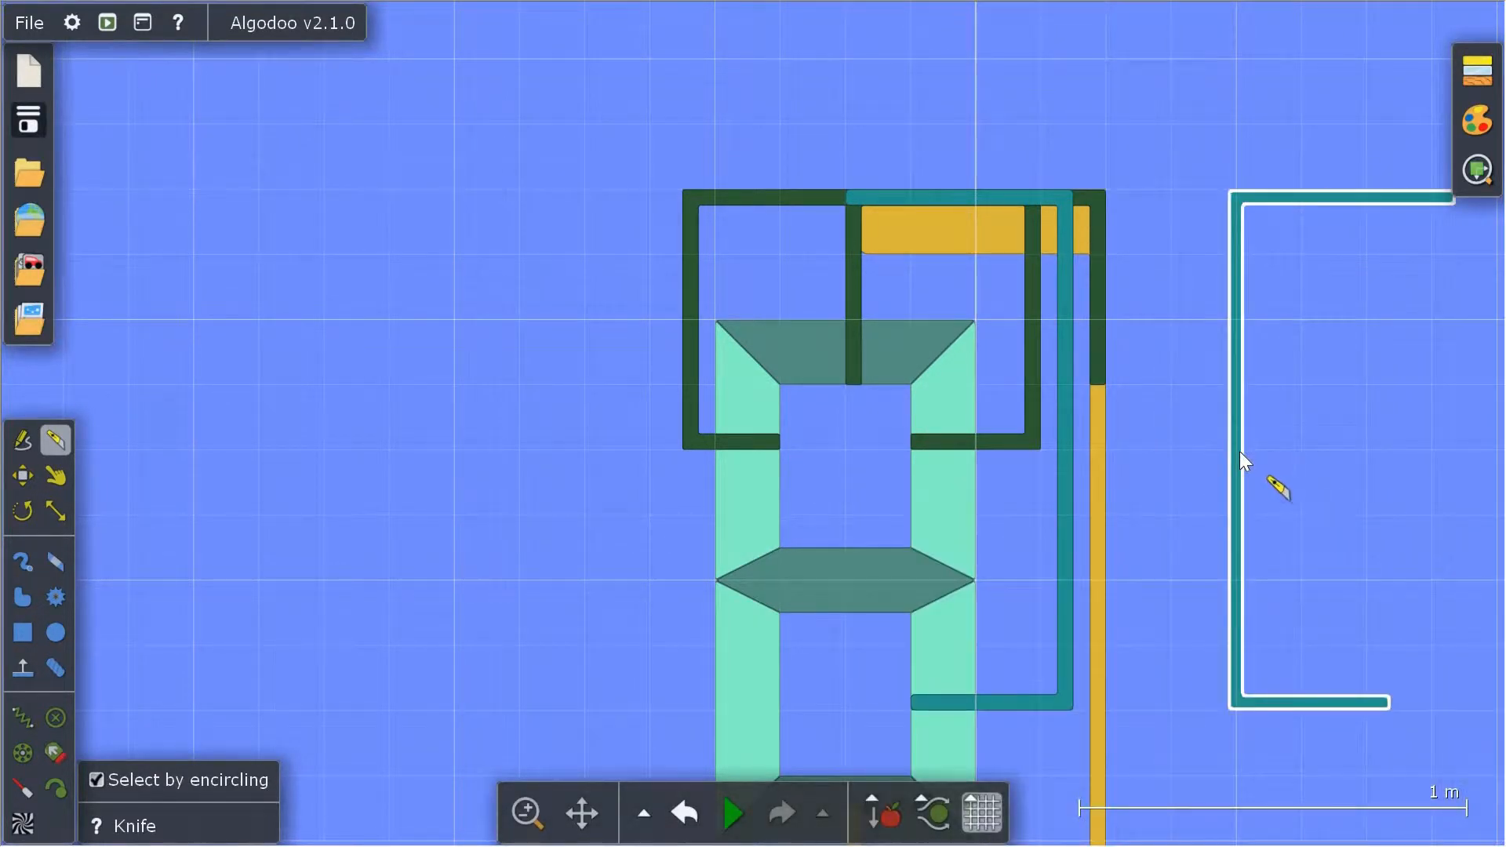
{"action": "left_click_drag", "start_coordinate": [1240, 450], "coordinate": [659, 424]}
{"action": "key", "text": "b"}
{"action": "scroll", "coordinate": [1058, 473], "scroll_direction": "down", "scroll_amount": 1}
- Copy the mirrored teal bracket and shrink the copy vertically so its lower arm meets the middle segment
{"action": "key", "text": "ctrl+v"}
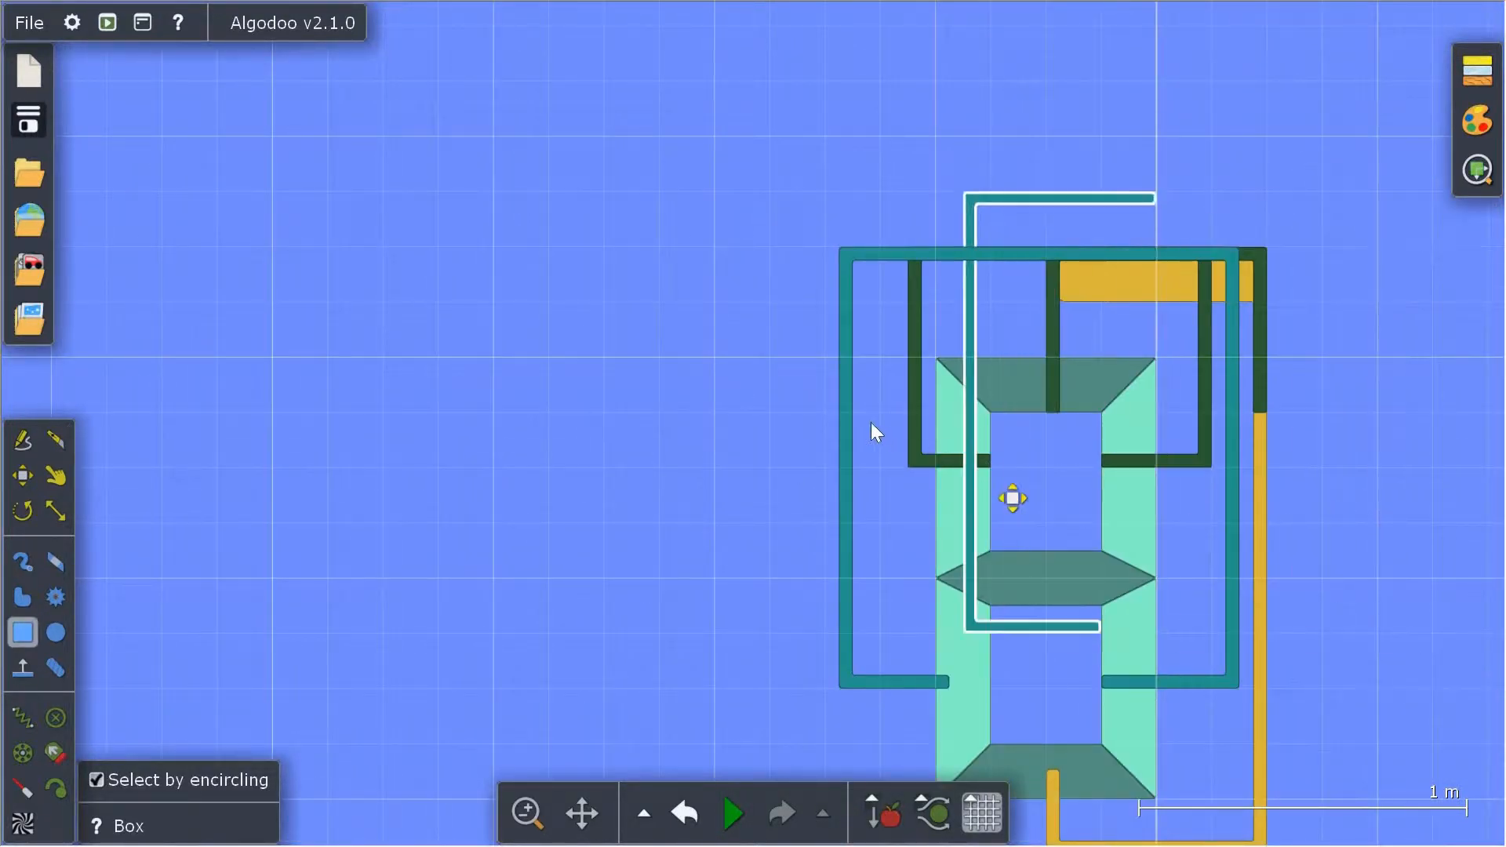
{"action": "left_click", "coordinate": [858, 408]}
{"action": "key", "text": "c"}
{"action": "left_click_drag", "start_coordinate": [975, 168], "coordinate": [995, 202]}
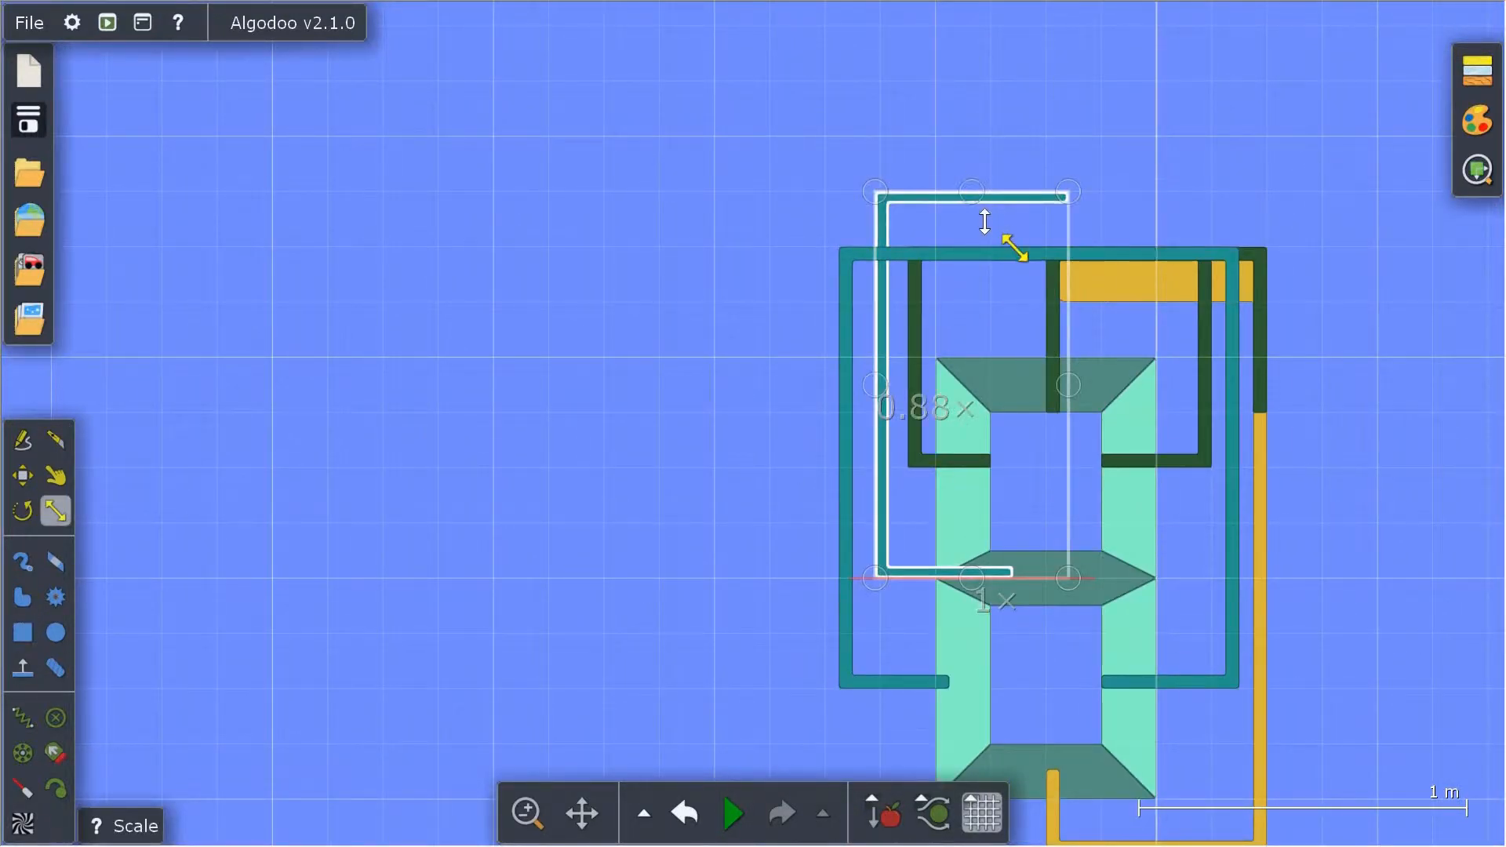
{"action": "scroll", "coordinate": [885, 338], "scroll_direction": "up", "scroll_amount": 3}
{"action": "key", "text": "b"}
{"action": "scroll", "coordinate": [882, 303], "scroll_direction": "down", "scroll_amount": 3}
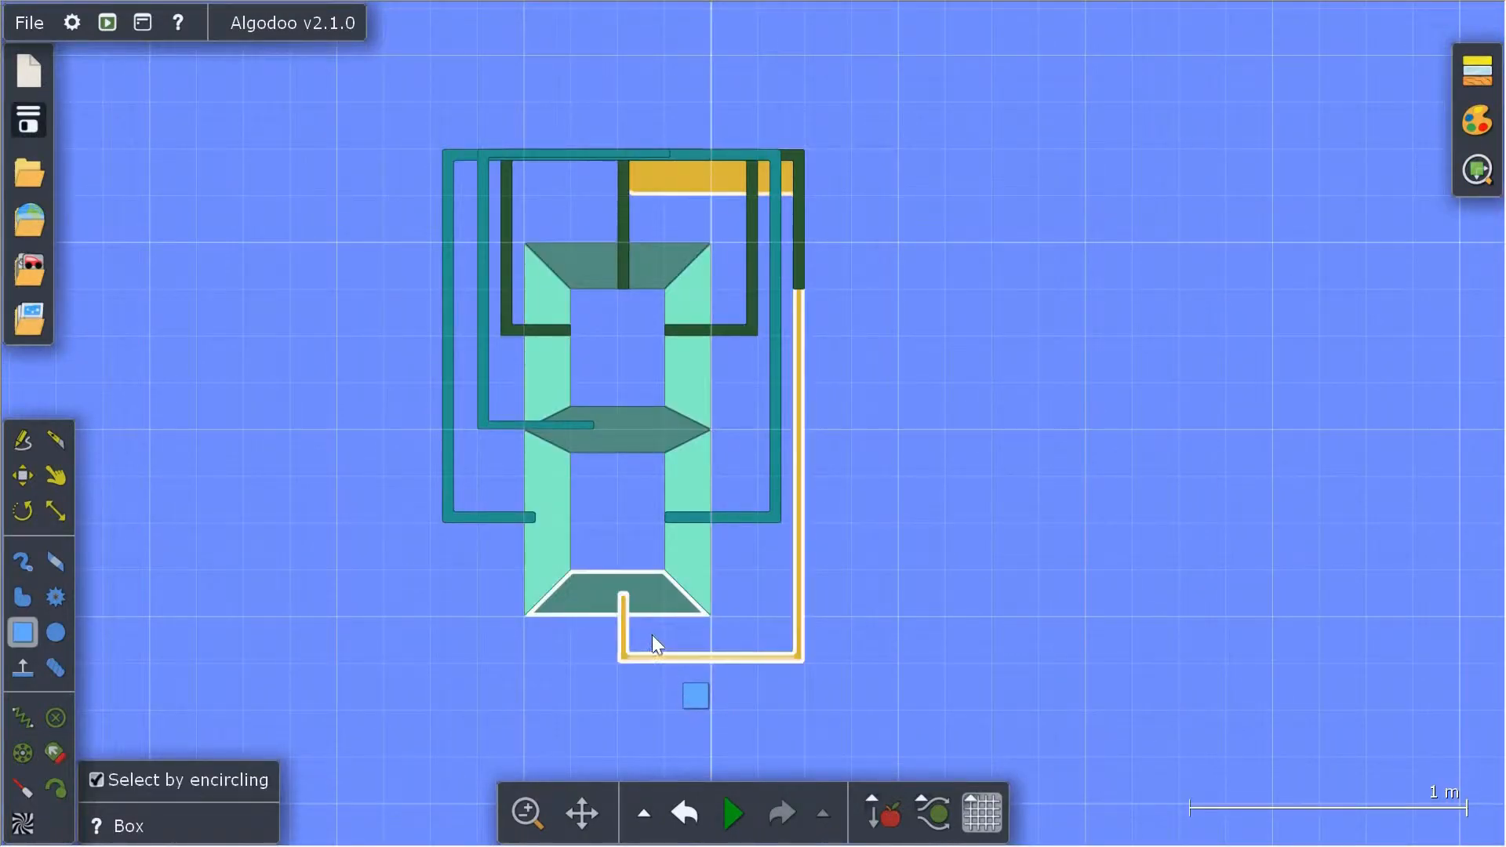
- Move the bottom segment and gold frame beside the digit, combine them with Add, and turn the grid back on
{"action": "left_click_drag", "start_coordinate": [645, 600], "coordinate": [986, 622]}
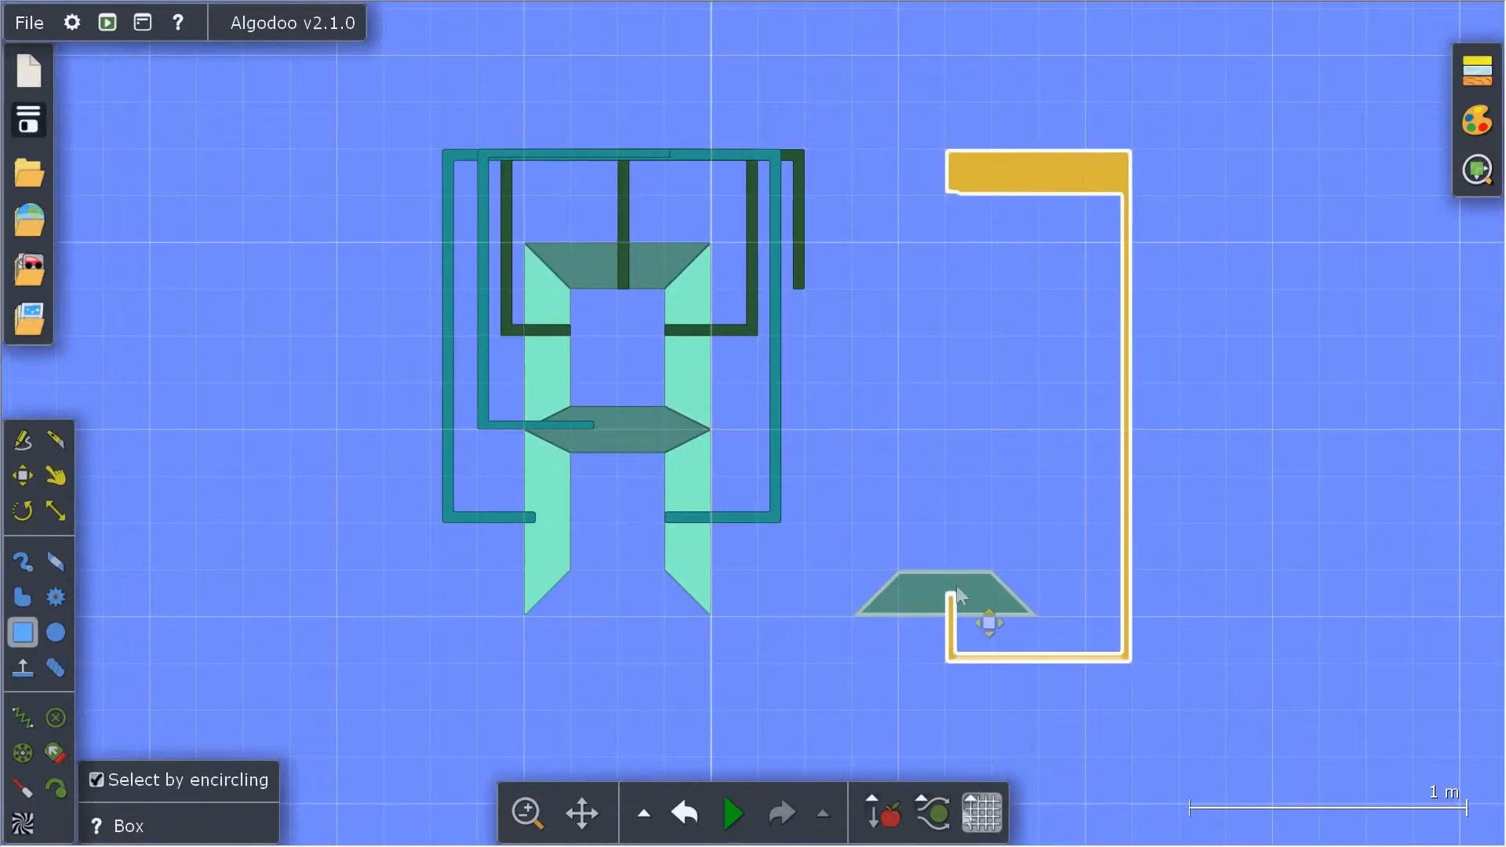
{"action": "right_click", "coordinate": [954, 648]}
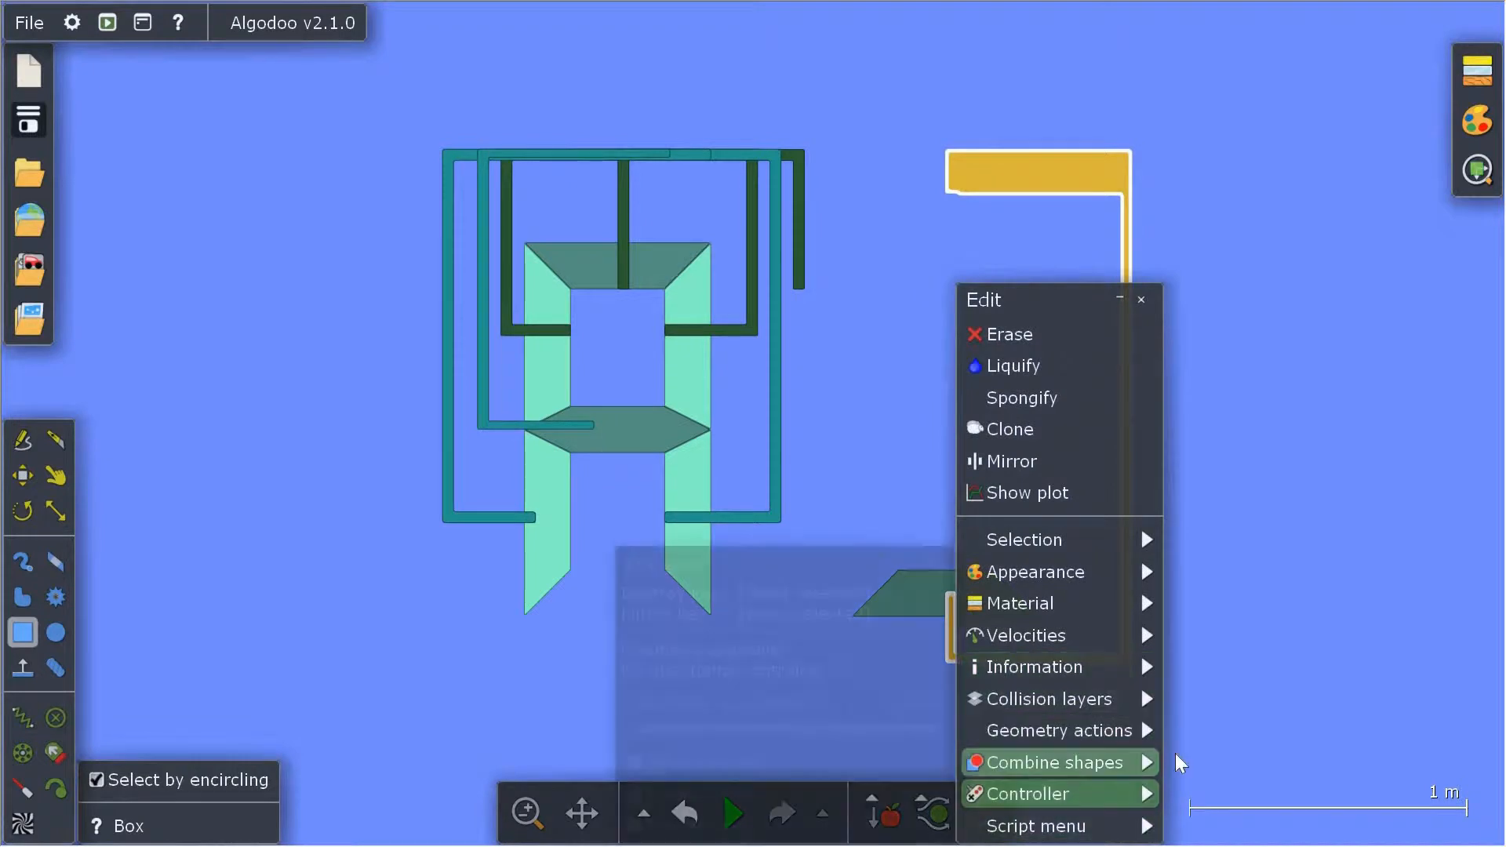
{"action": "mouse_move", "coordinate": [1161, 761]}
{"action": "left_click", "coordinate": [1213, 826]}
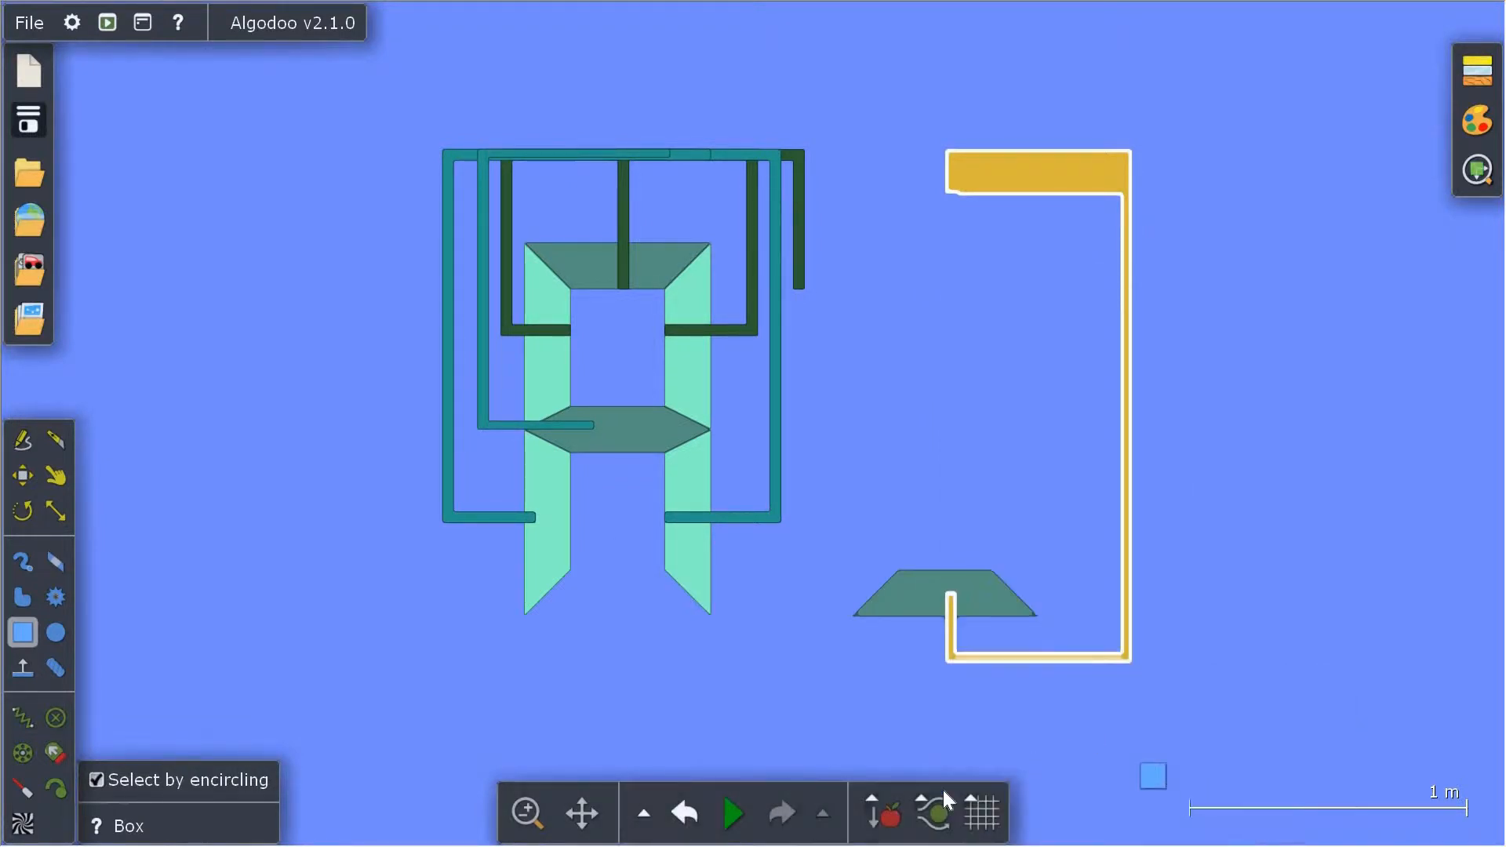
{"action": "left_click", "coordinate": [982, 813]}
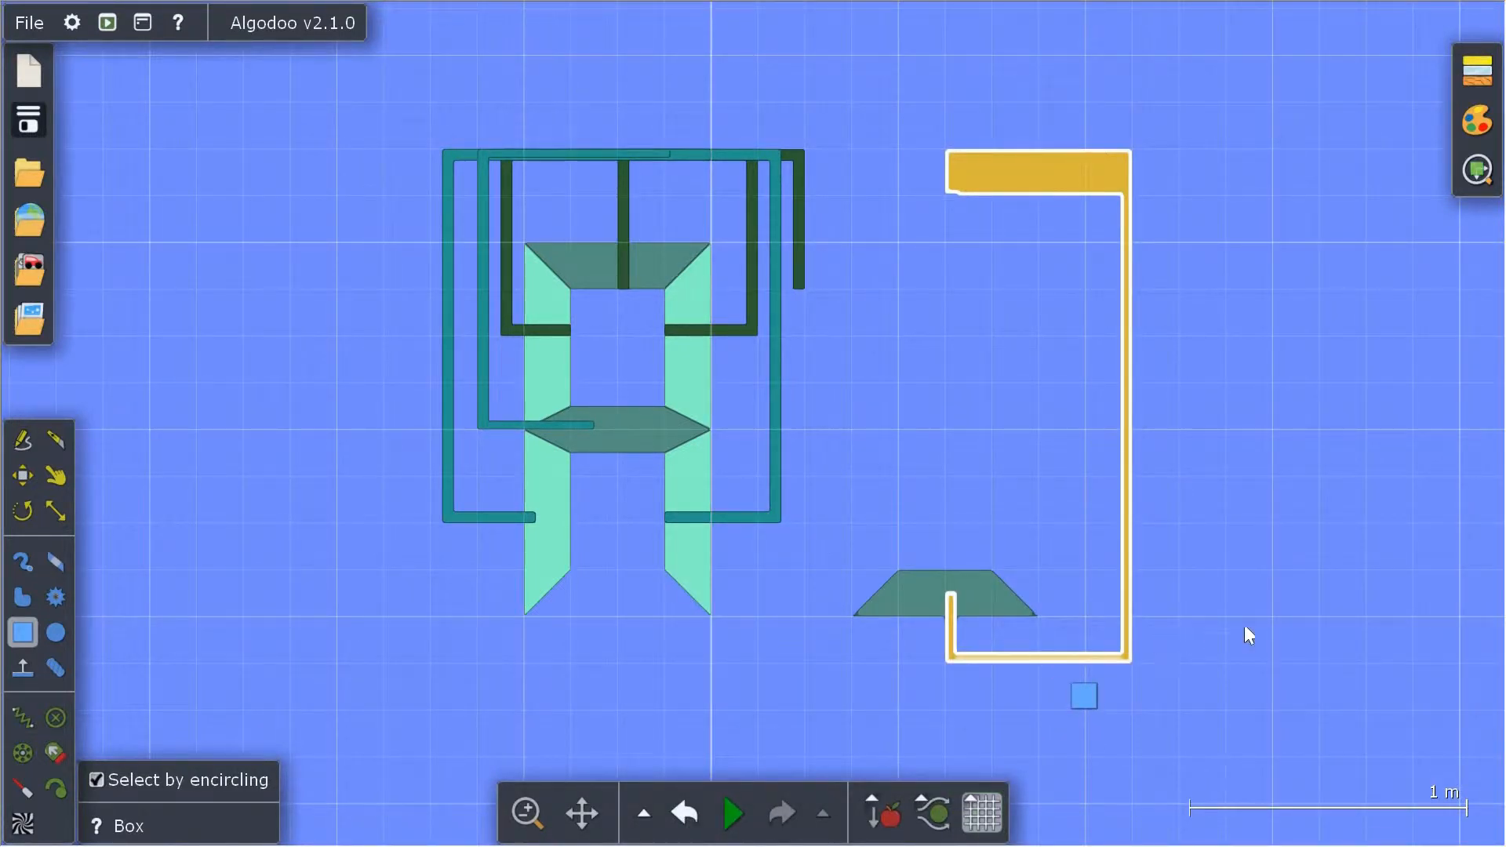
- Delete the spare gold frame and return the merged bottom segment to its place in the digit
{"action": "key", "text": "ctrl+v"}
{"action": "left_click_drag", "start_coordinate": [1279, 663], "coordinate": [1329, 699]}
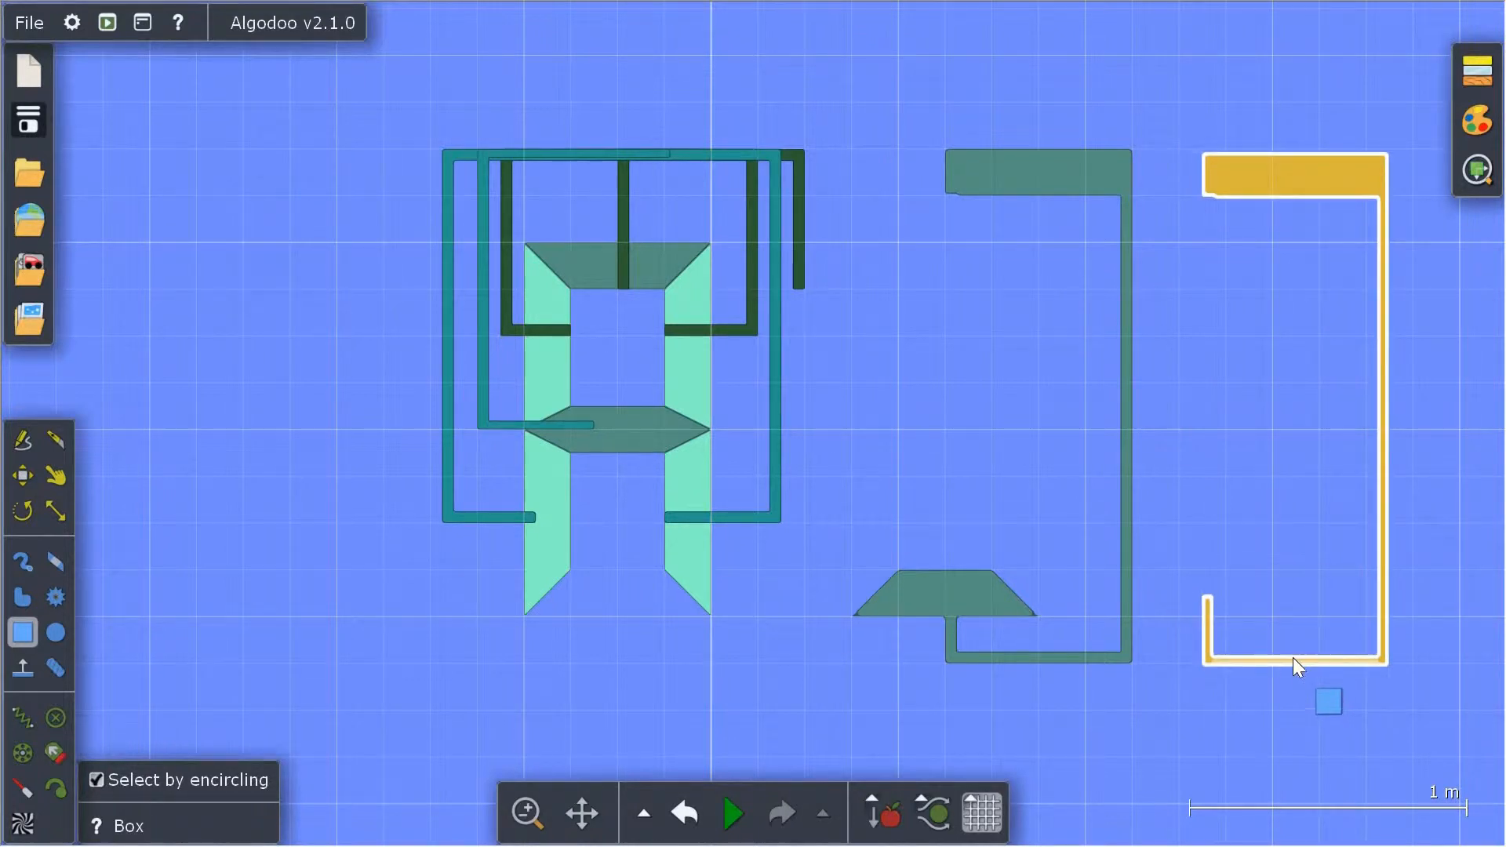
{"action": "key", "text": "Delete"}
{"action": "left_click_drag", "start_coordinate": [951, 593], "coordinate": [620, 603]}
- Move the lower-right segment and its teal bracket beside the digit and merge them with Add
{"action": "left_click", "coordinate": [687, 530]}
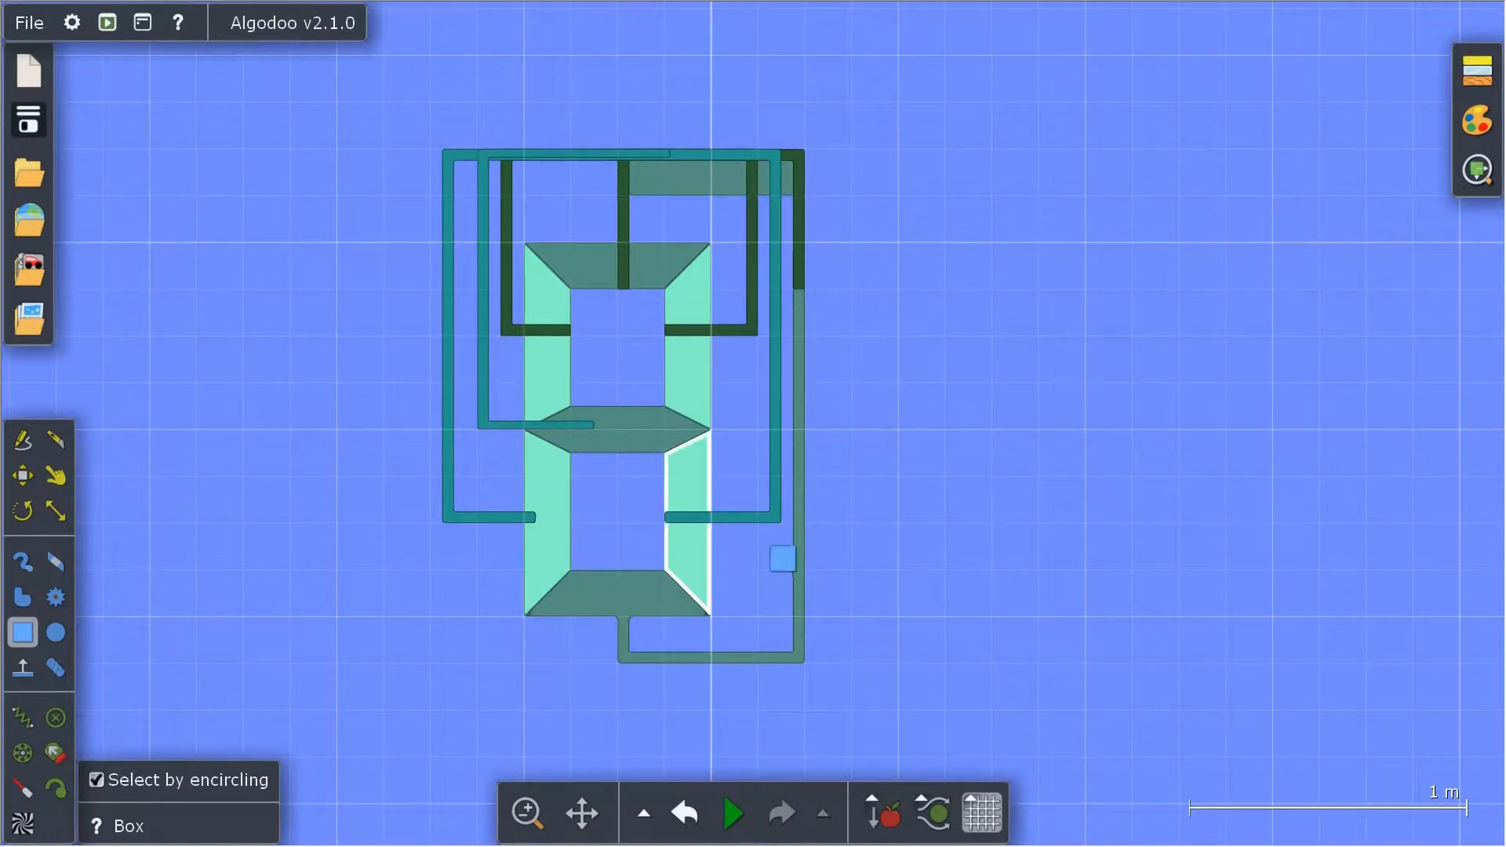
{"action": "left_click_drag", "start_coordinate": [682, 488], "coordinate": [1130, 514]}
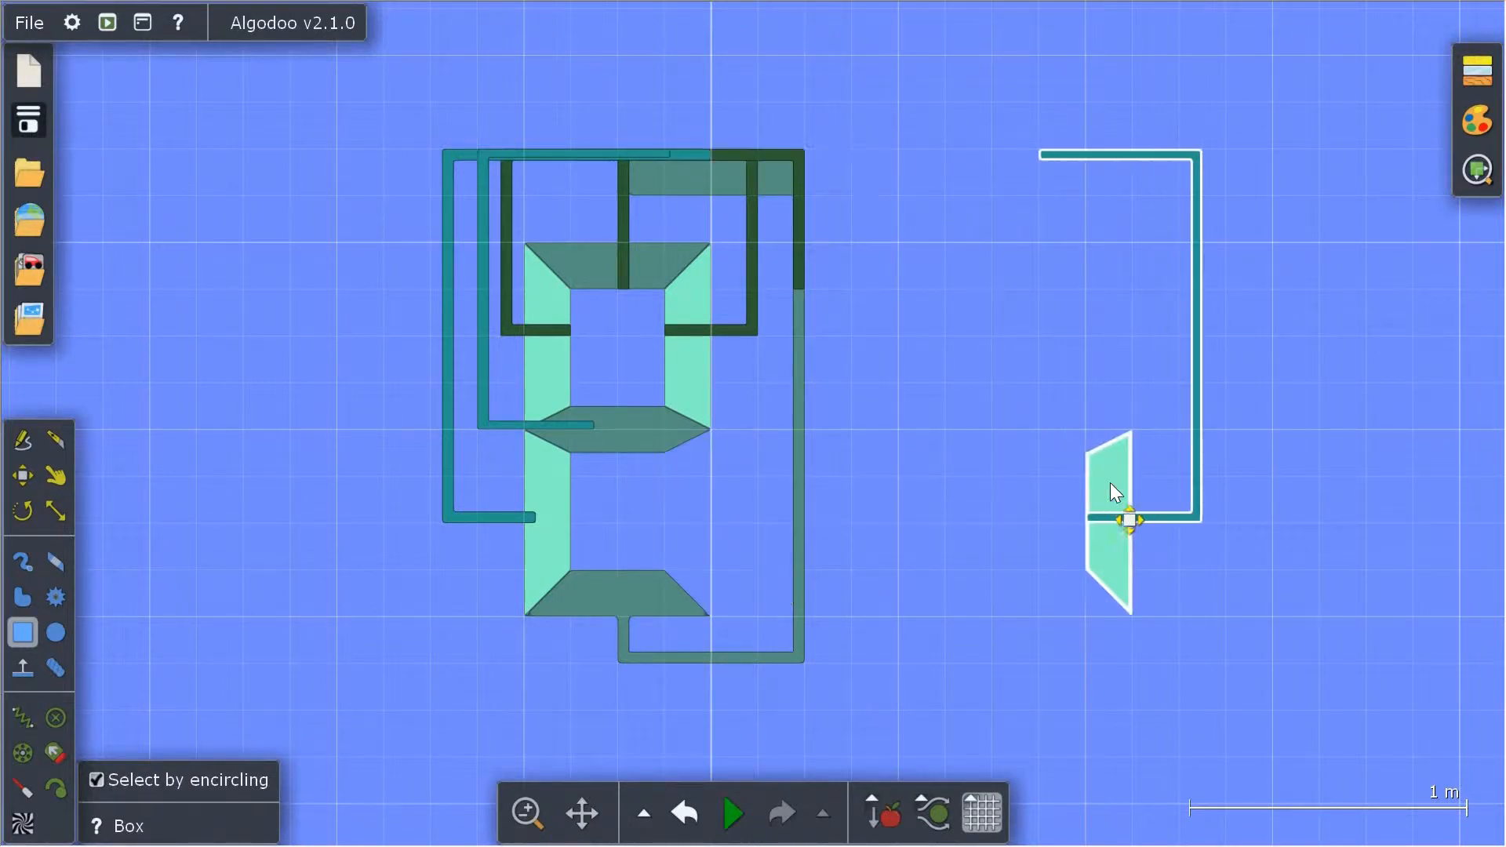
{"action": "right_click", "coordinate": [1159, 531]}
{"action": "mouse_move", "coordinate": [1326, 743]}
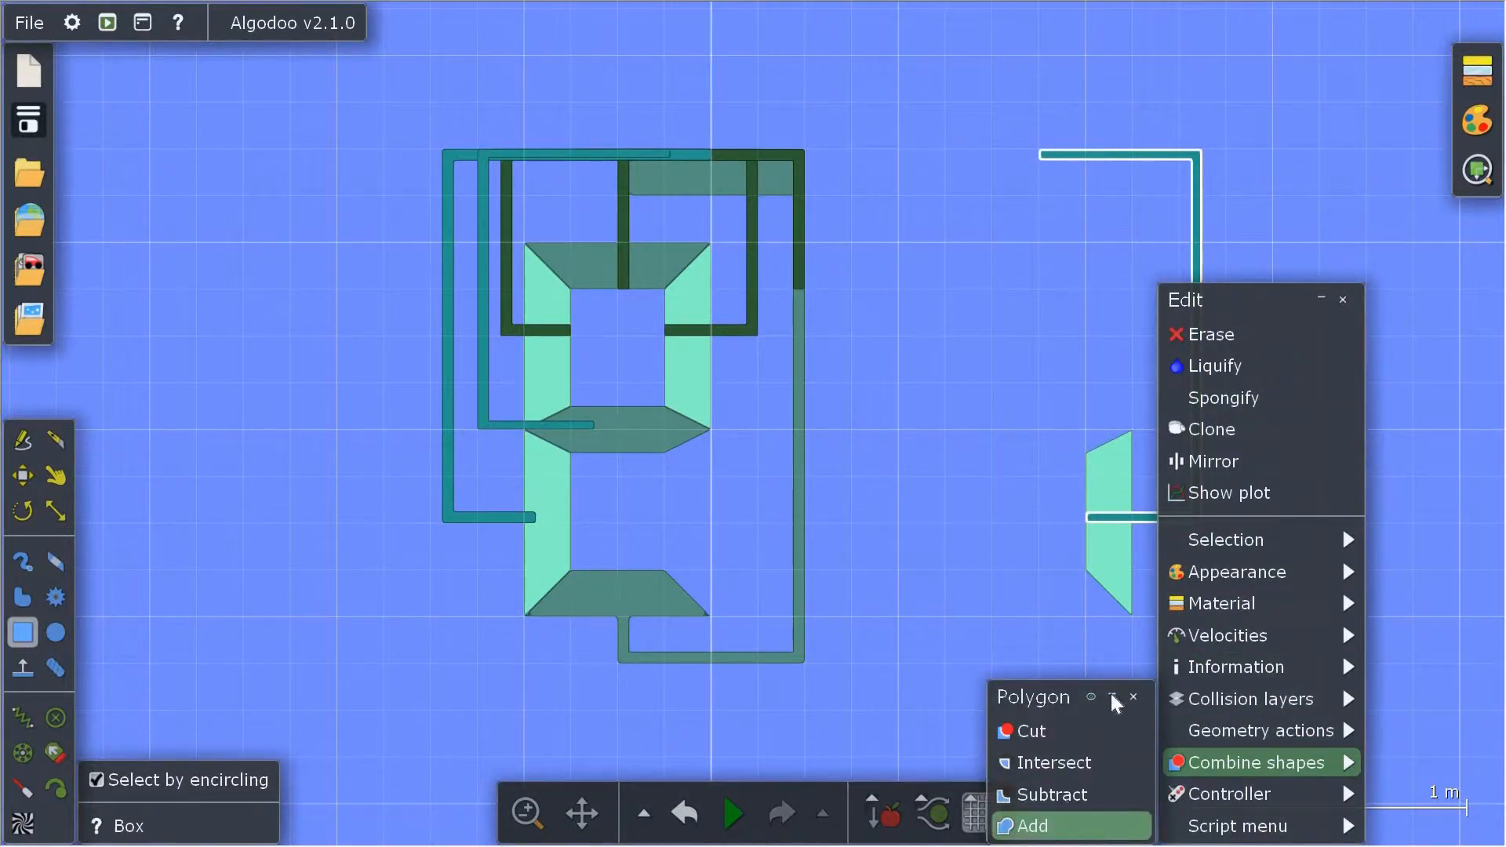
{"action": "left_click", "coordinate": [1033, 823]}
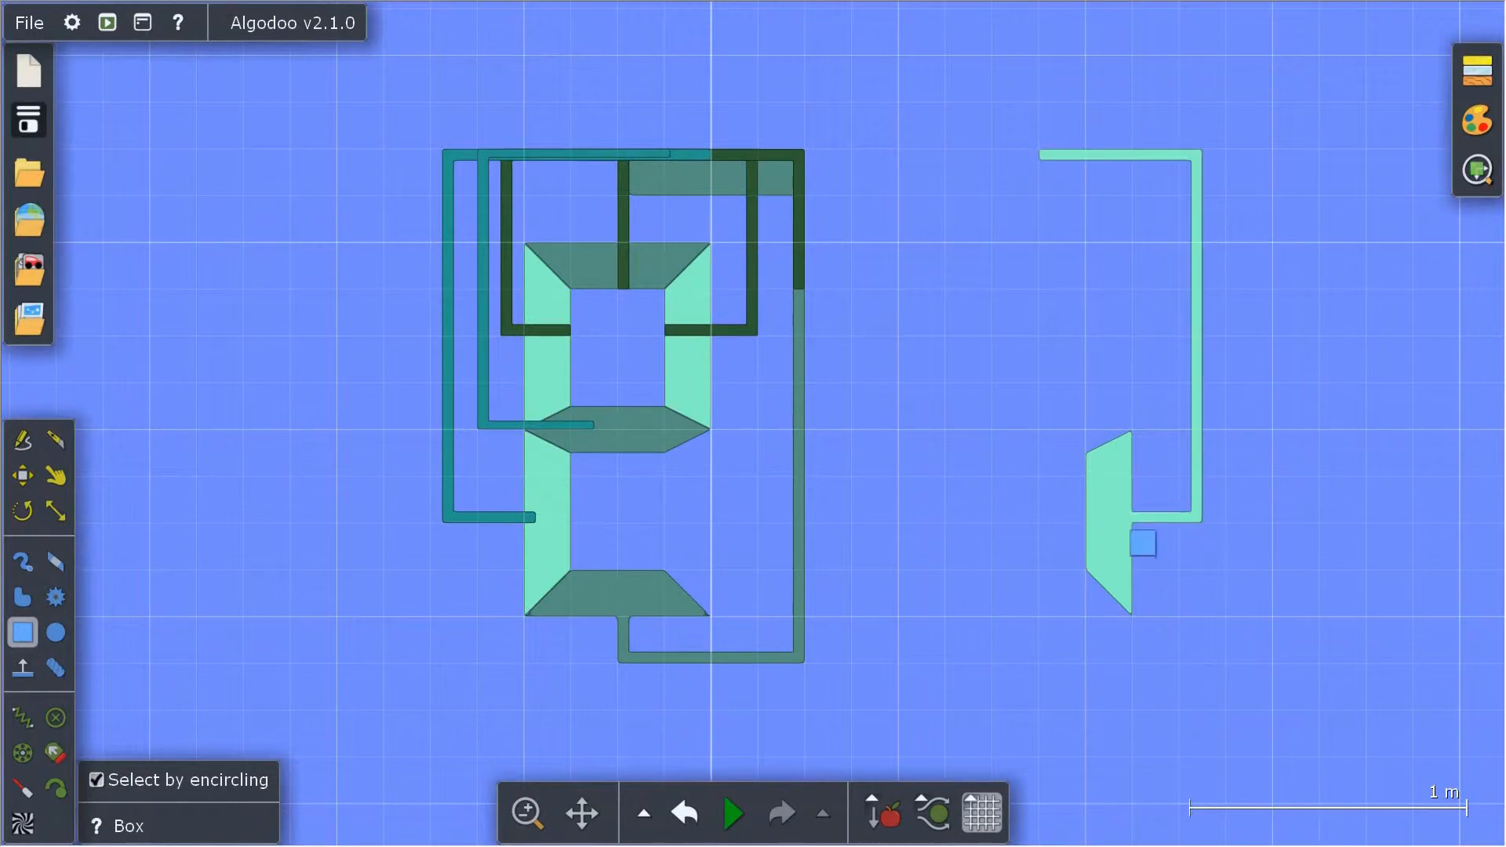
- Return the merged lower-right segment to the digit, and merge the top segment with its bracket using Add before putting it back
{"action": "left_click_drag", "start_coordinate": [1136, 539], "coordinate": [716, 538]}
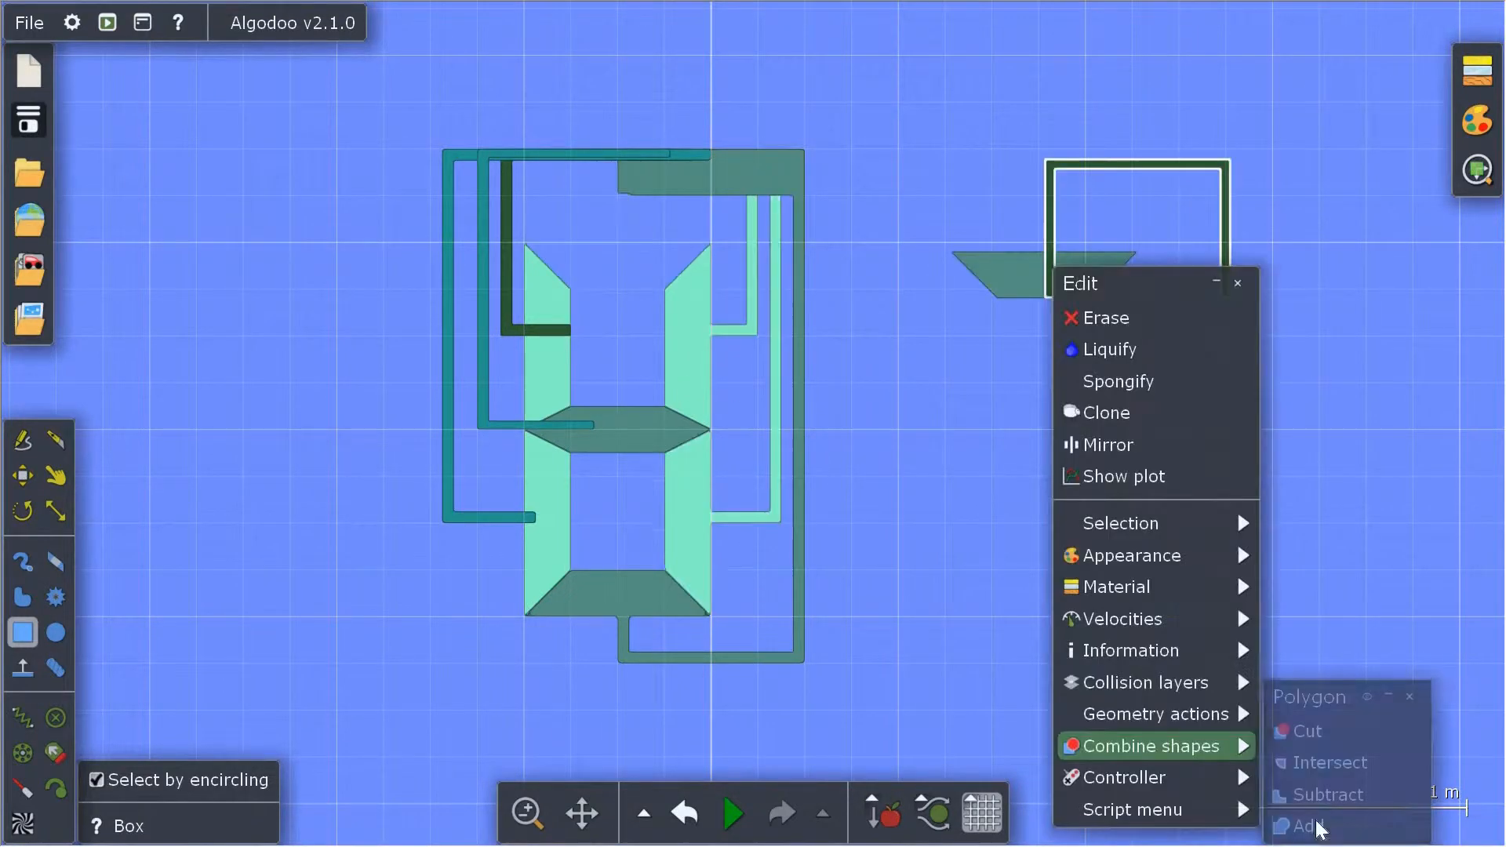
{"action": "left_click", "coordinate": [1328, 833]}
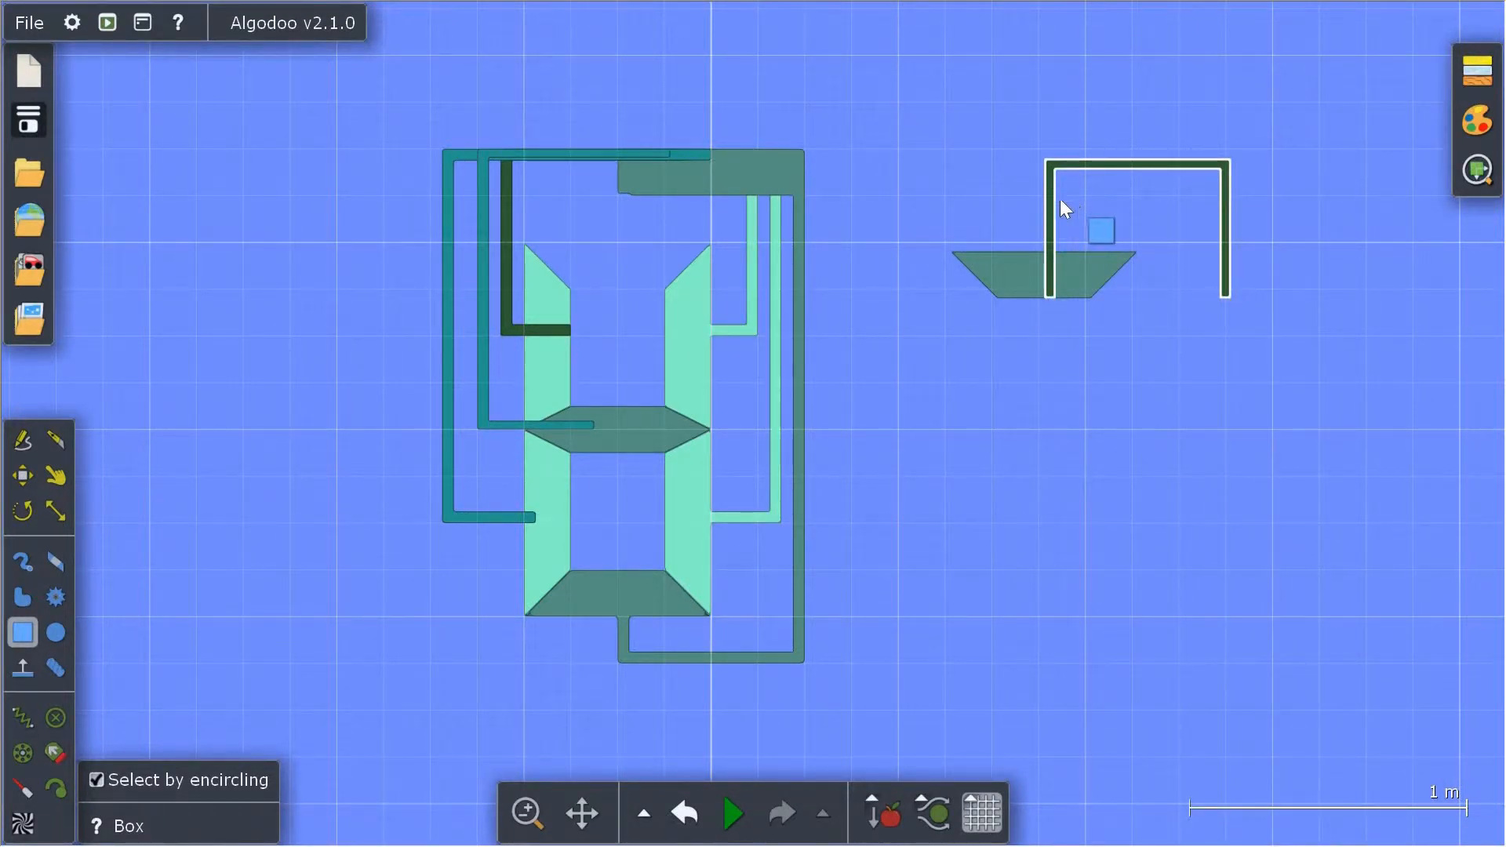
{"action": "left_click", "coordinate": [1050, 267]}
{"action": "left_click_drag", "start_coordinate": [1050, 267], "coordinate": [588, 302]}
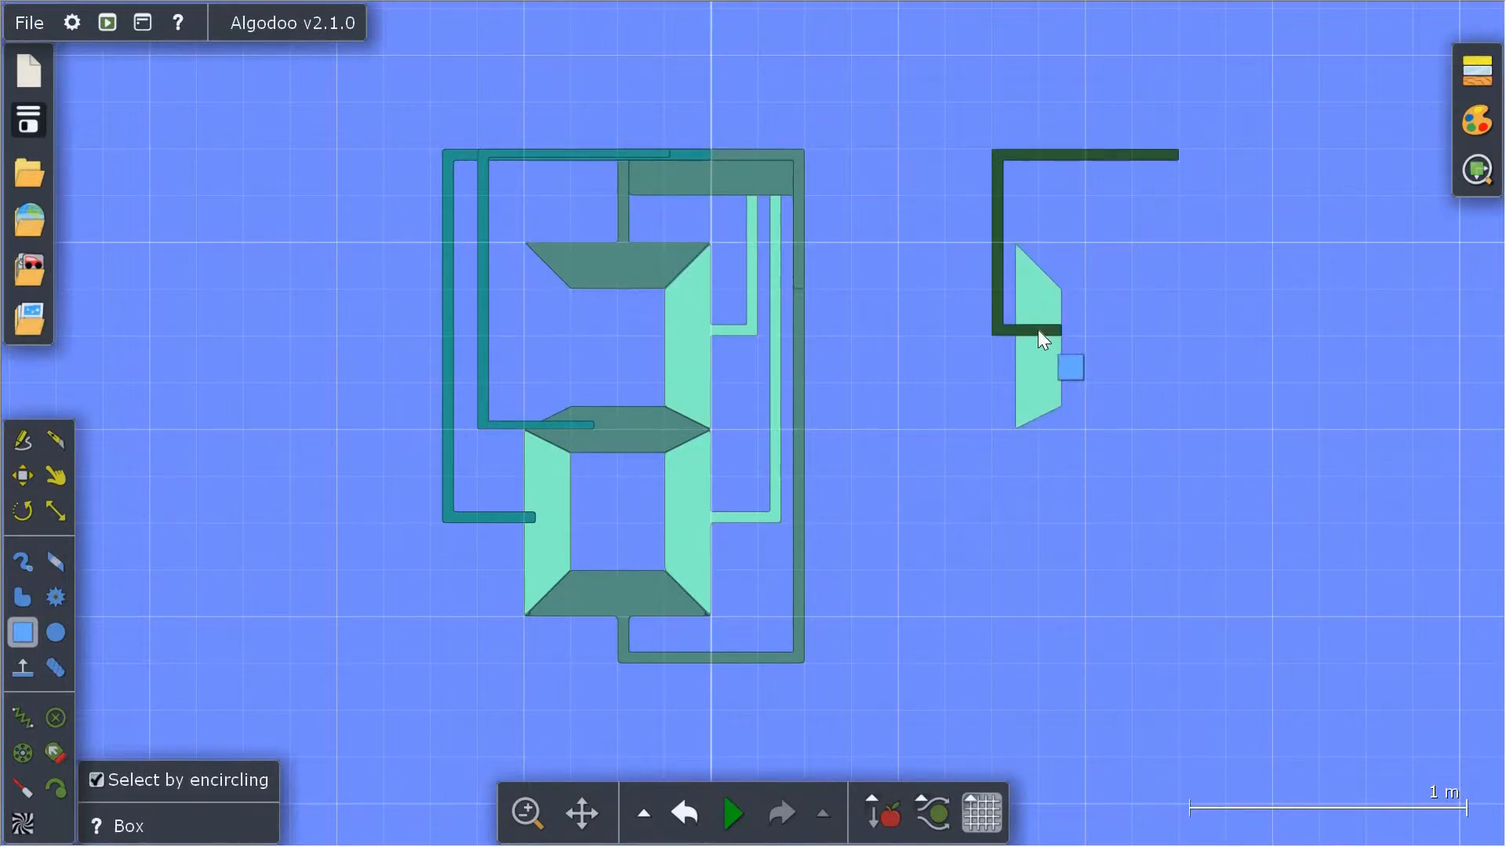
- Merge the upper-left segment with its dark green bracket using Add and return it to its place in the digit
{"action": "left_click", "coordinate": [1038, 329]}
{"action": "right_click", "coordinate": [1044, 287]}
{"action": "mouse_move", "coordinate": [1232, 763]}
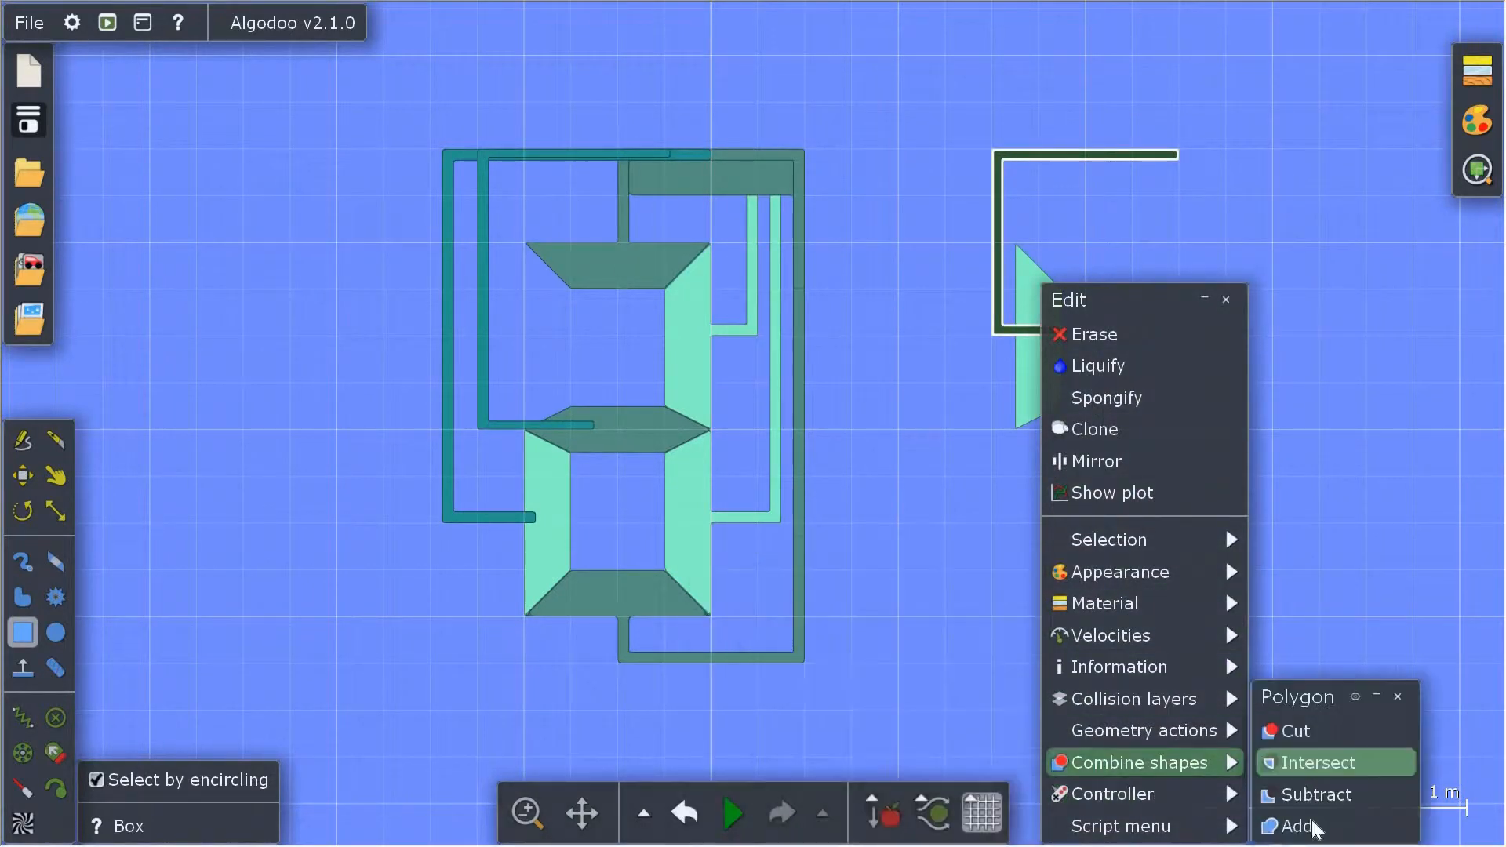
{"action": "left_click", "coordinate": [1316, 828]}
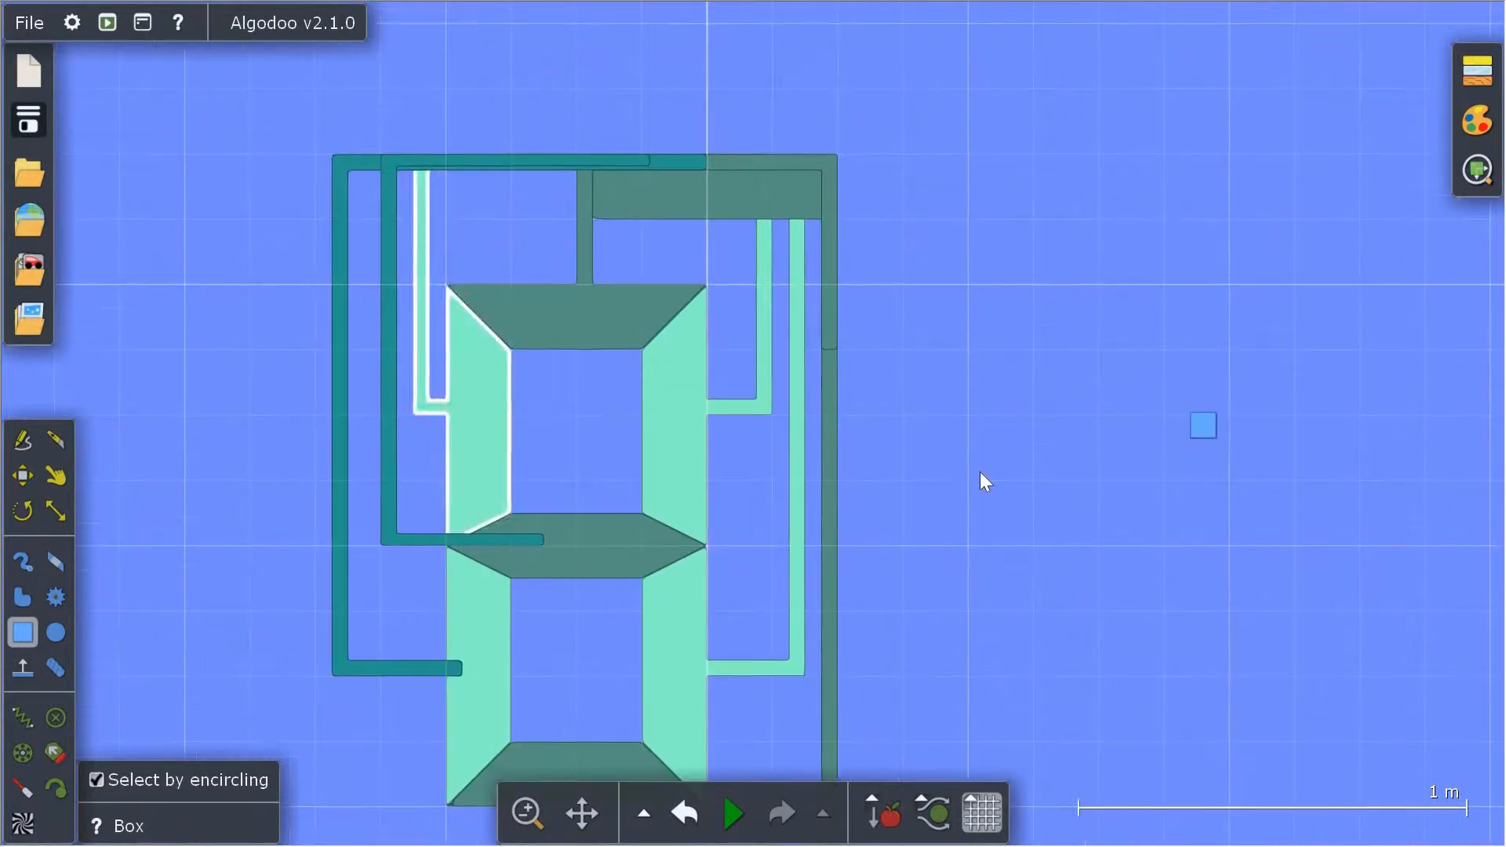
{"action": "left_click", "coordinate": [981, 472]}
- Merge the middle segment with its teal bracket and put it back in its place in the digit
{"action": "left_click", "coordinate": [595, 543]}
{"action": "left_click_drag", "start_coordinate": [595, 543], "coordinate": [1139, 532]}
{"action": "key", "text": "ctrl+z"}
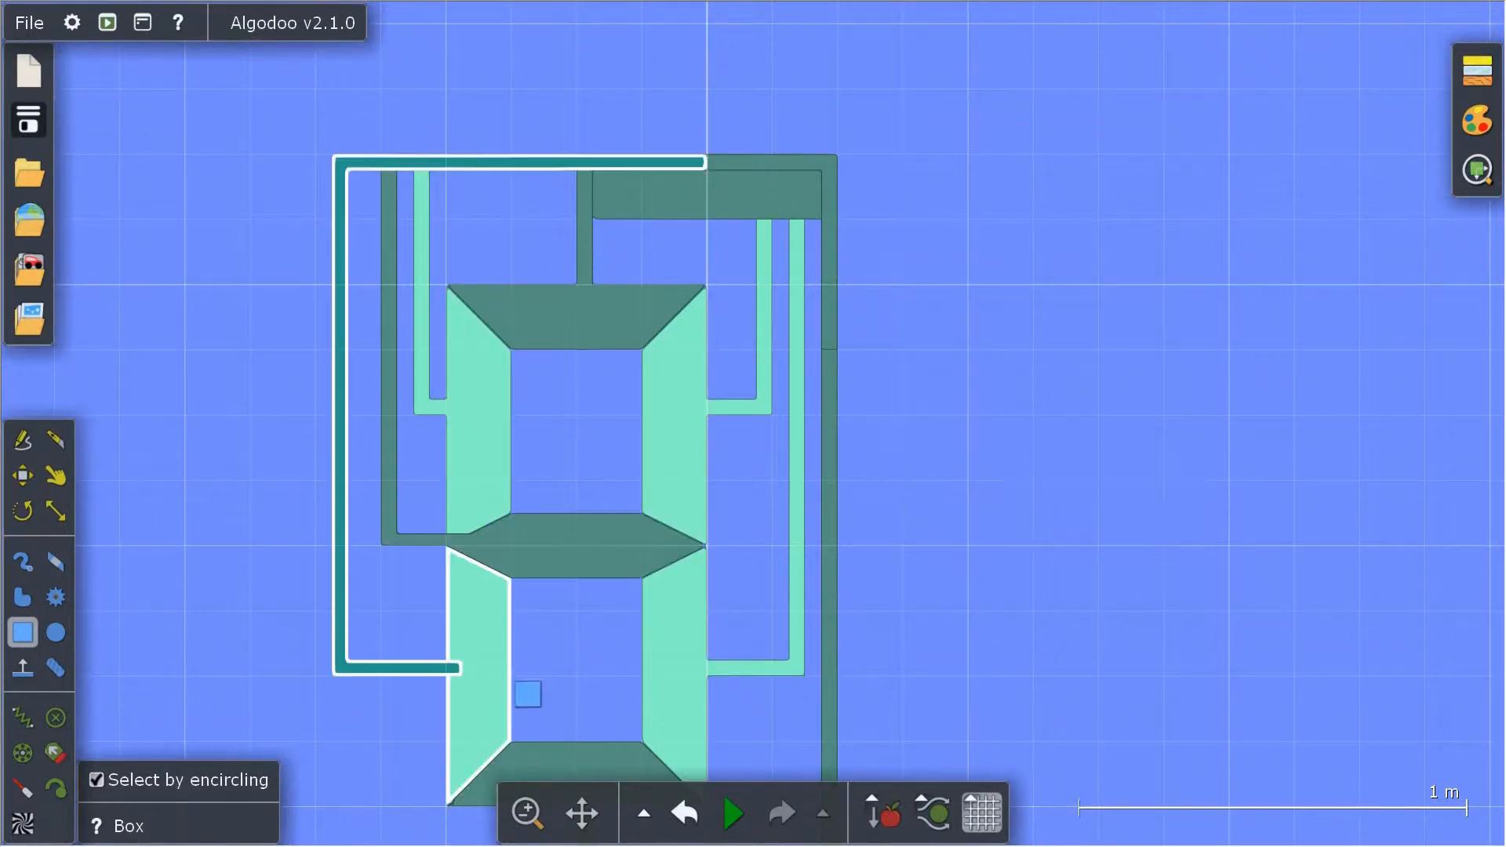
- Move the lower-left segment and its teal bracket beside the digit, merge them with Add, and return the merged piece
{"action": "left_click_drag", "start_coordinate": [864, 623], "coordinate": [1087, 609]}
{"action": "left_click", "coordinate": [1180, 601]}
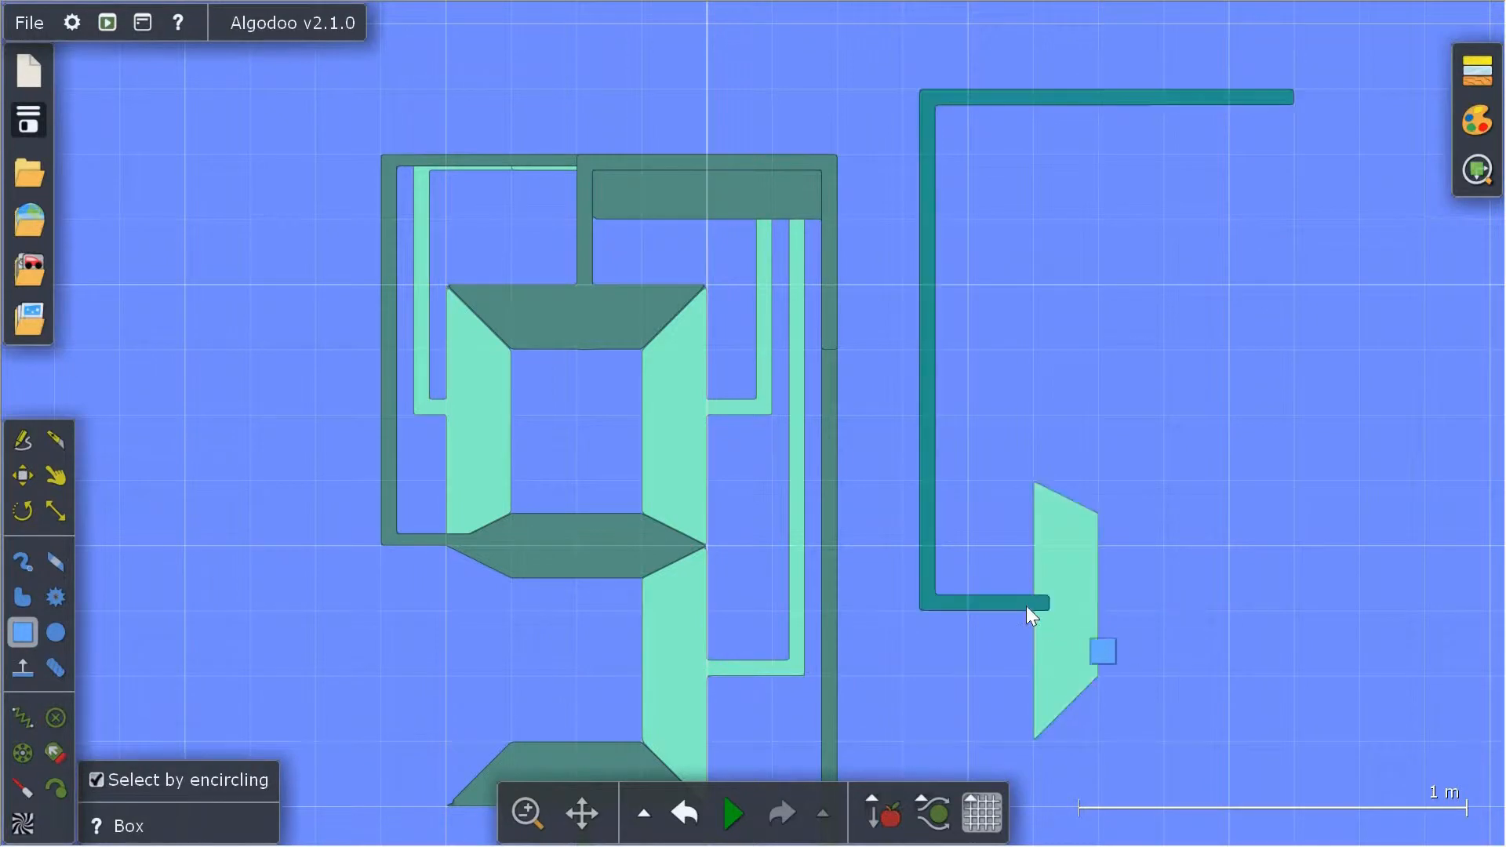
{"action": "right_click", "coordinate": [1027, 605]}
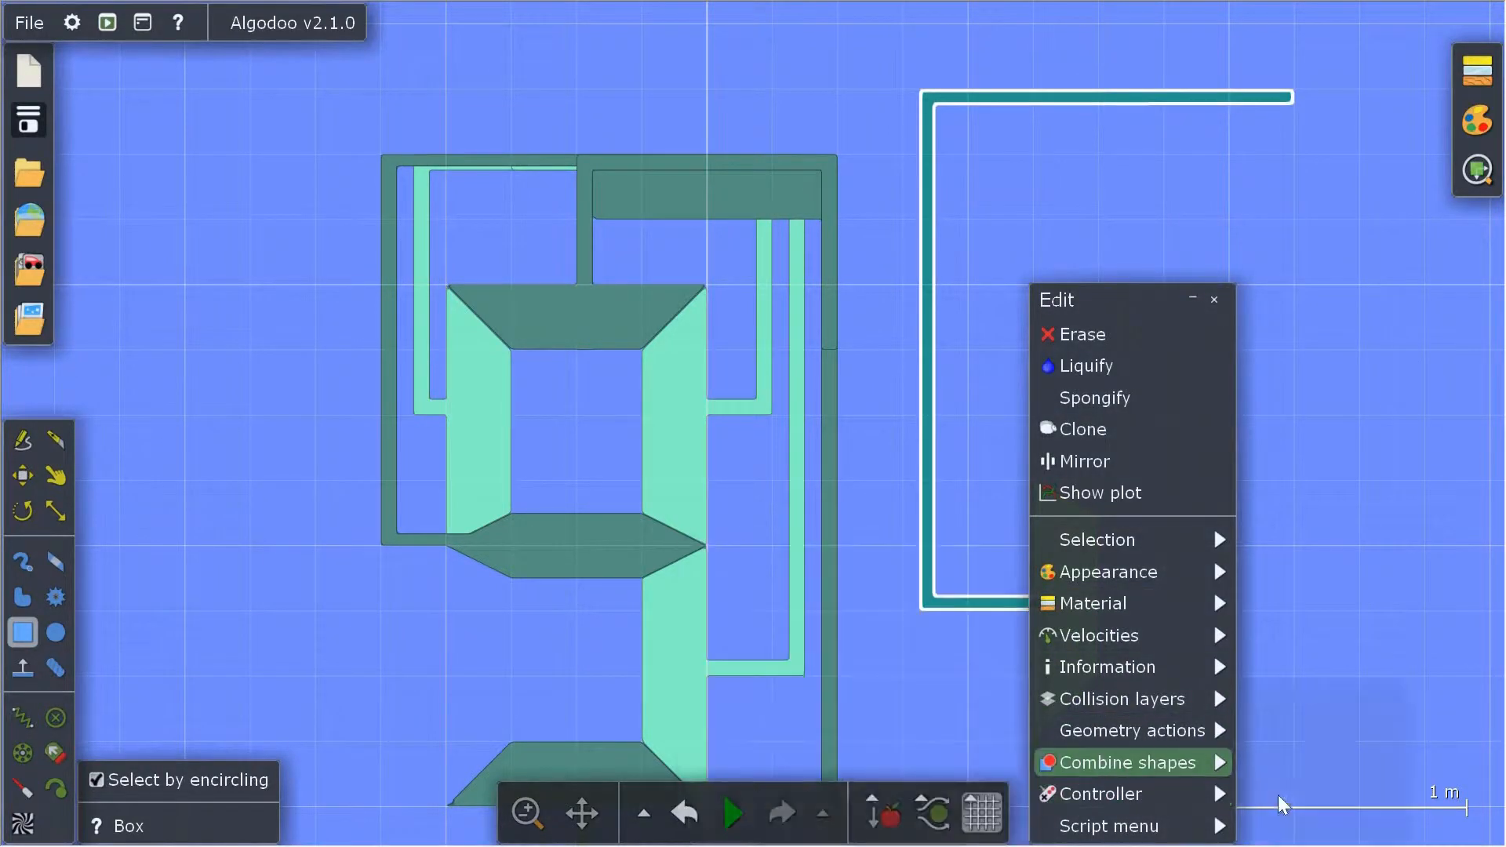
{"action": "mouse_move", "coordinate": [1138, 762]}
{"action": "left_click", "coordinate": [1296, 831]}
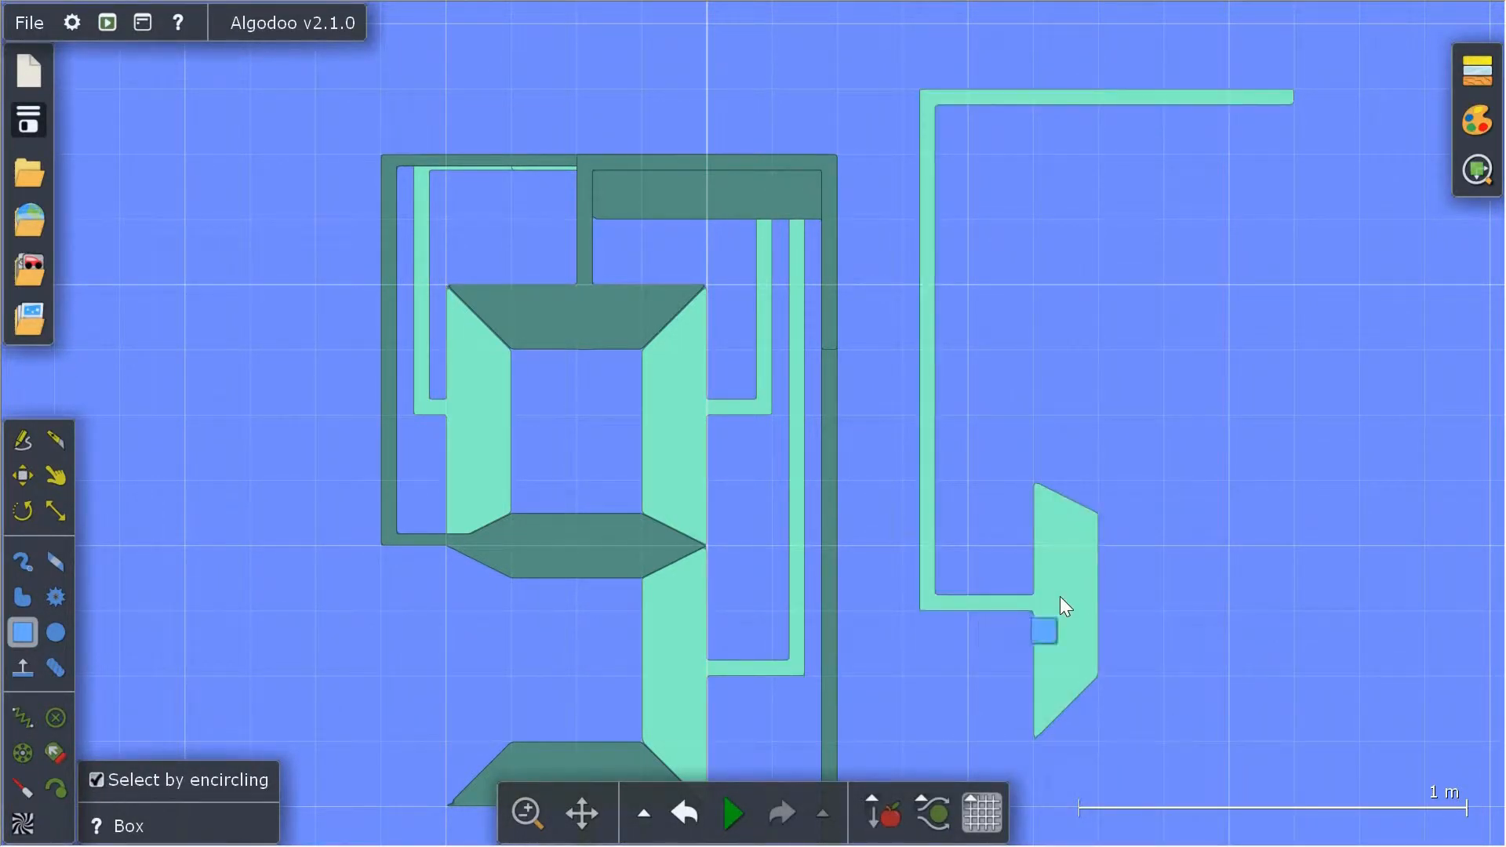
{"action": "left_click_drag", "start_coordinate": [970, 593], "coordinate": [488, 637]}
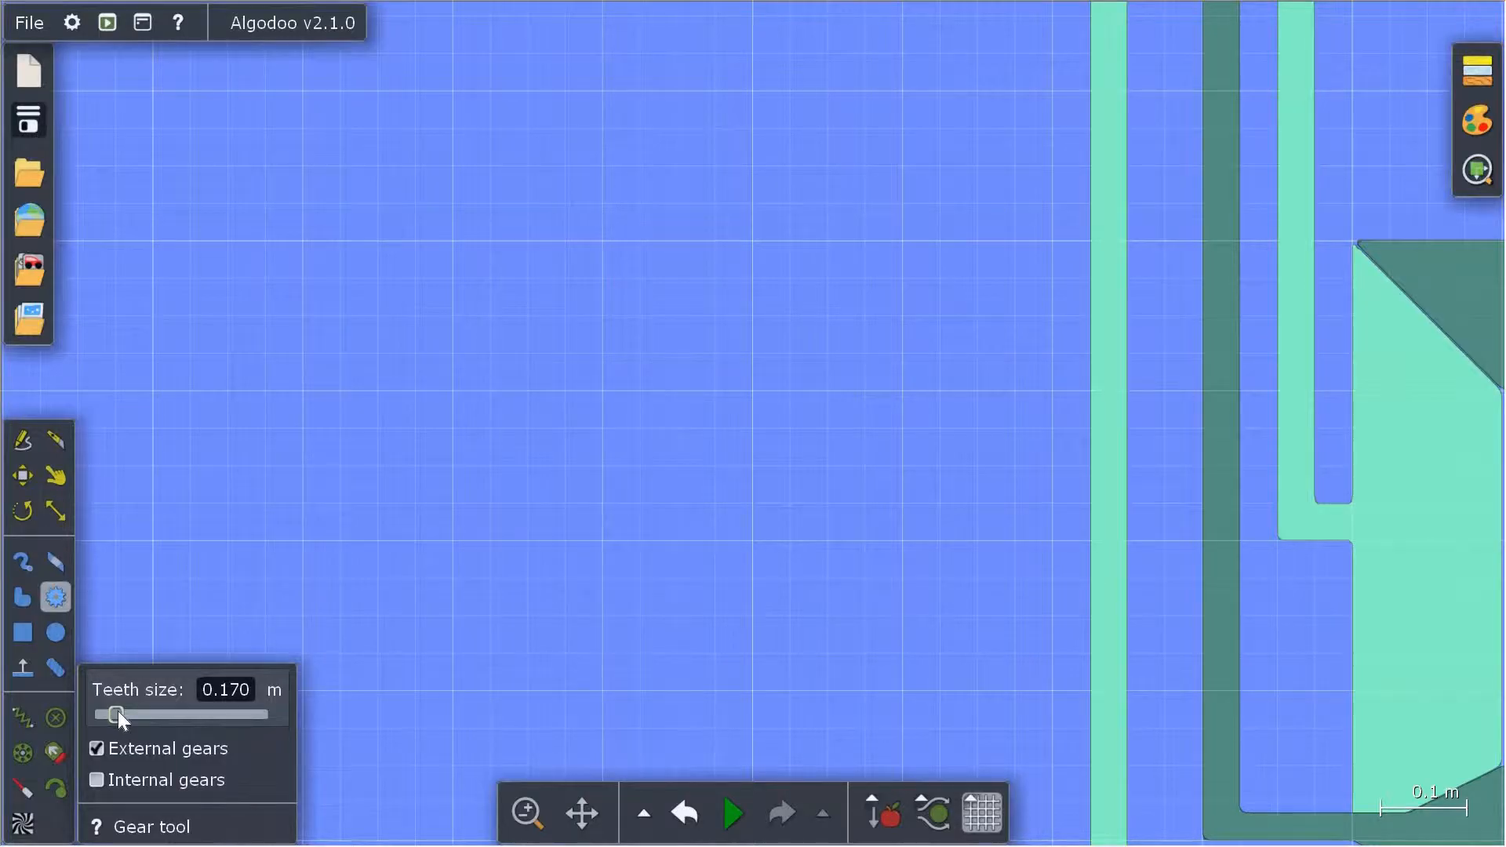
- Create an external gear with a teeth size of 0.24 m and place it above the digit
{"action": "left_click_drag", "start_coordinate": [118, 711], "coordinate": [129, 715]}
{"action": "left_click_drag", "start_coordinate": [458, 243], "coordinate": [998, 196]}
{"action": "scroll", "coordinate": [536, 443], "scroll_direction": "down", "scroll_amount": 5}
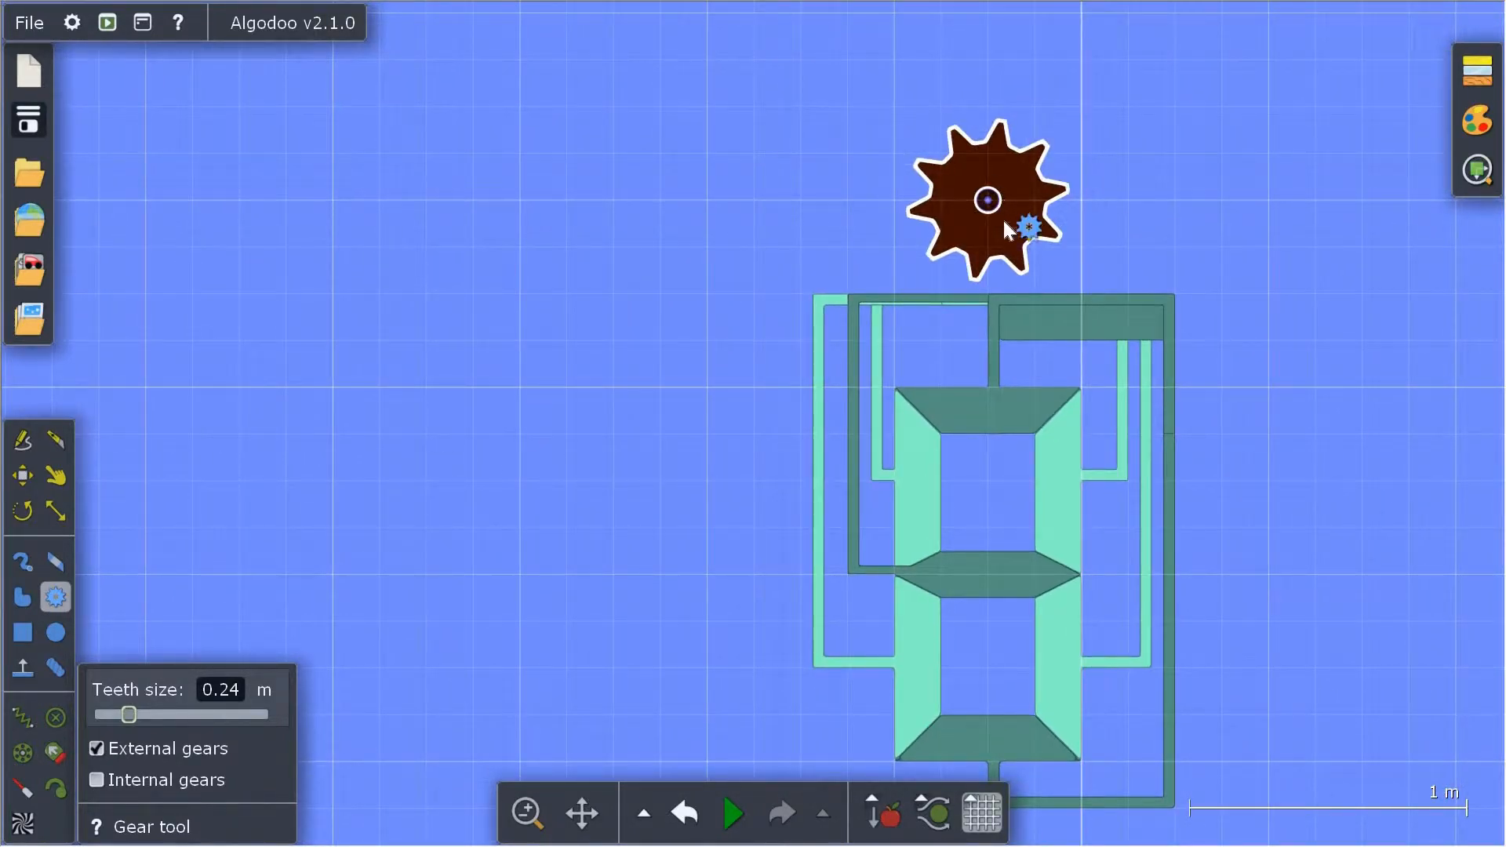
- Draw a narrow upright box between the gear's lowest tooth and the bracket's top edge, and clone it alongside
{"action": "scroll", "coordinate": [1008, 230], "scroll_direction": "up", "scroll_amount": 5}
{"action": "key", "text": "m"}
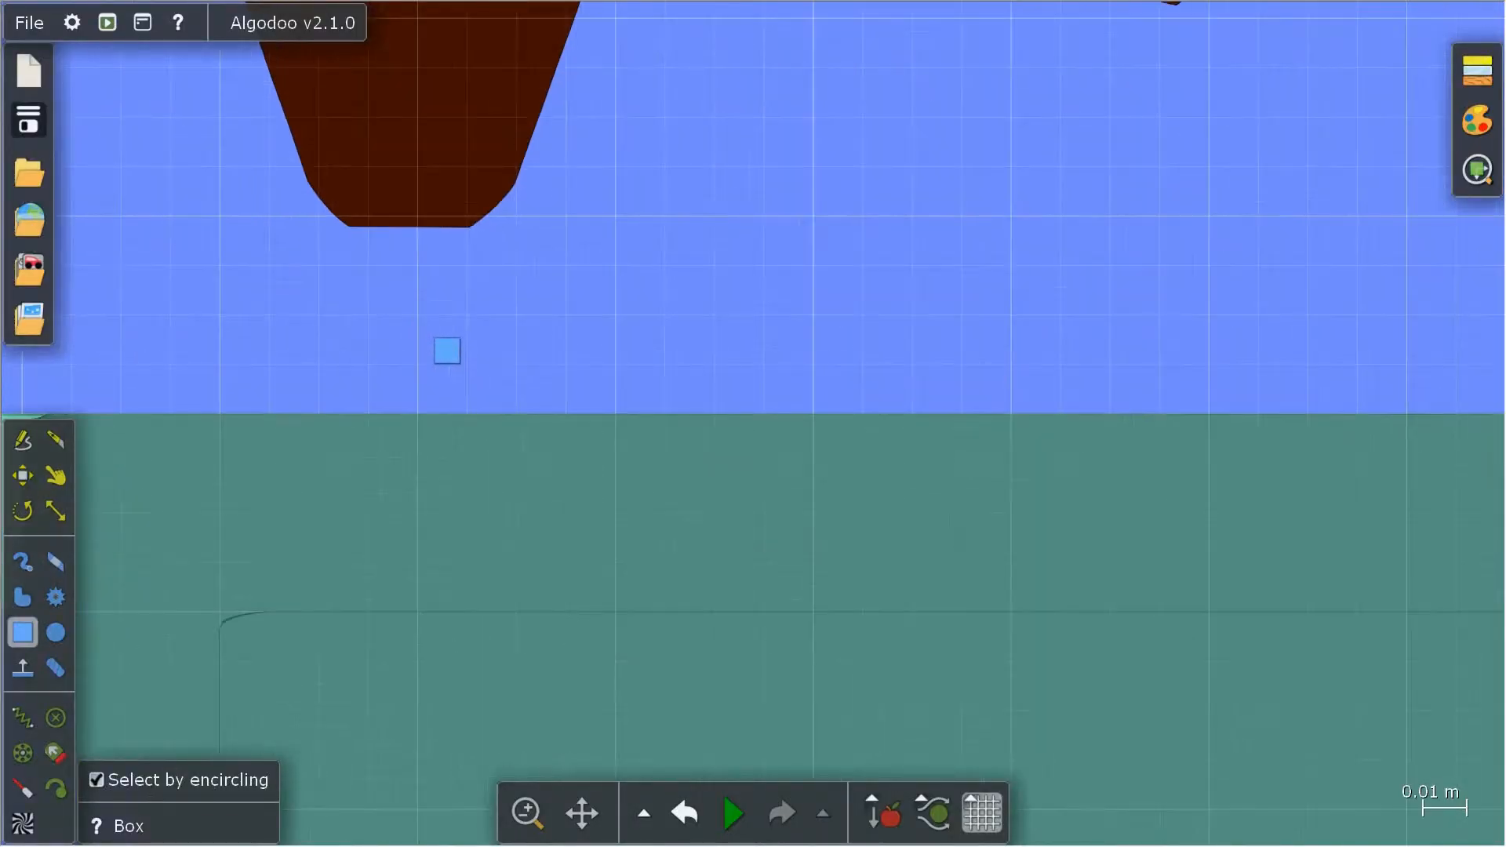
{"action": "left_click_drag", "start_coordinate": [448, 351], "coordinate": [373, 200]}
{"action": "mouse_move", "coordinate": [455, 284]}
{"action": "left_mouse_down"}
{"action": "mouse_move", "coordinate": [460, 410]}
{"action": "mouse_move", "coordinate": [502, 469]}
{"action": "left_mouse_up"}
{"action": "right_click", "coordinate": [439, 345]}
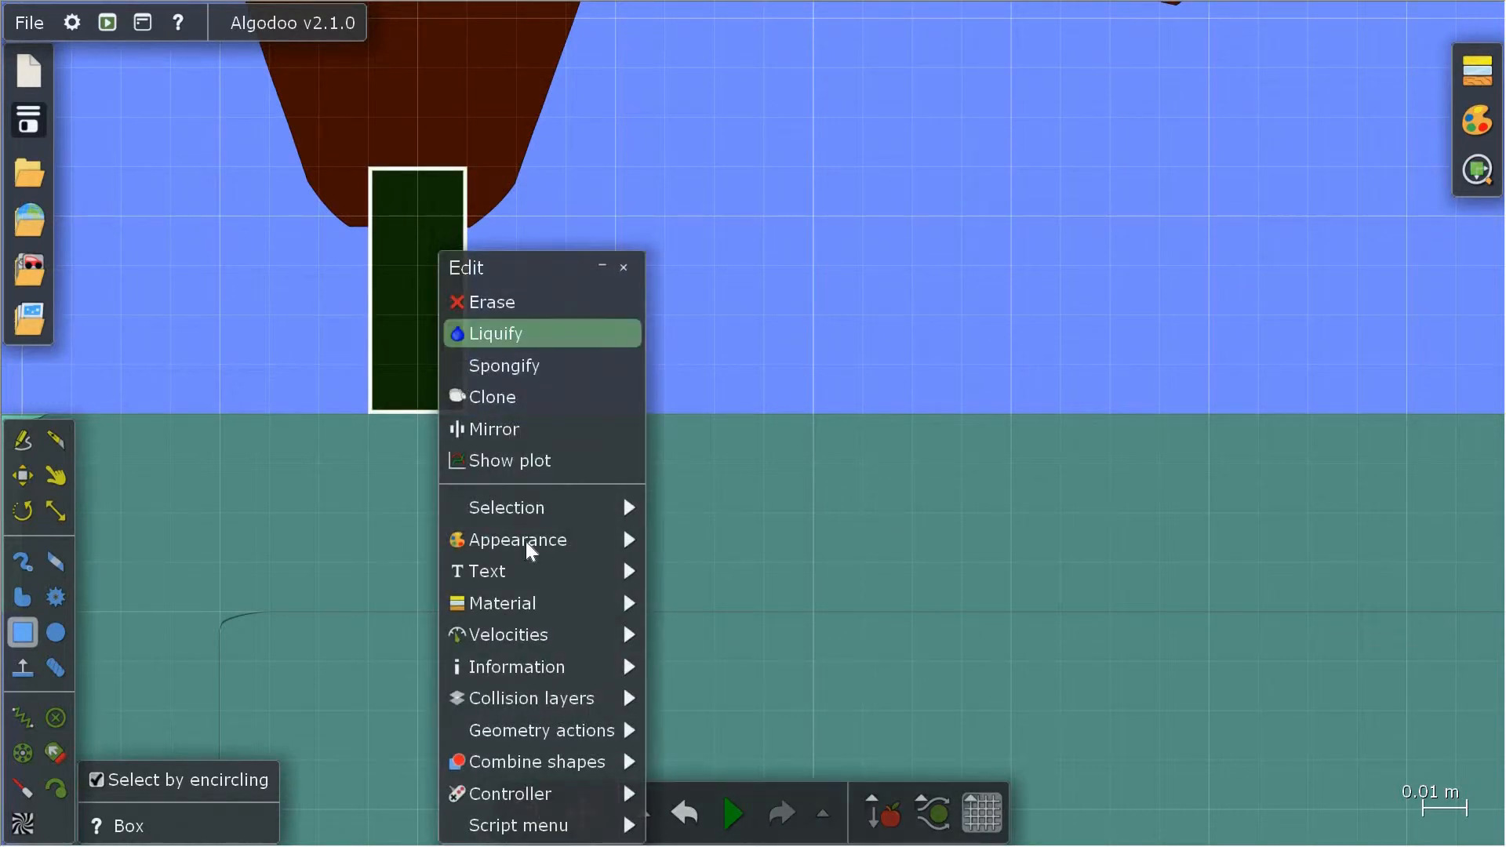
{"action": "left_click", "coordinate": [502, 394]}
- Colour the box under the gear tooth red and its clone blue
{"action": "left_click", "coordinate": [421, 309]}
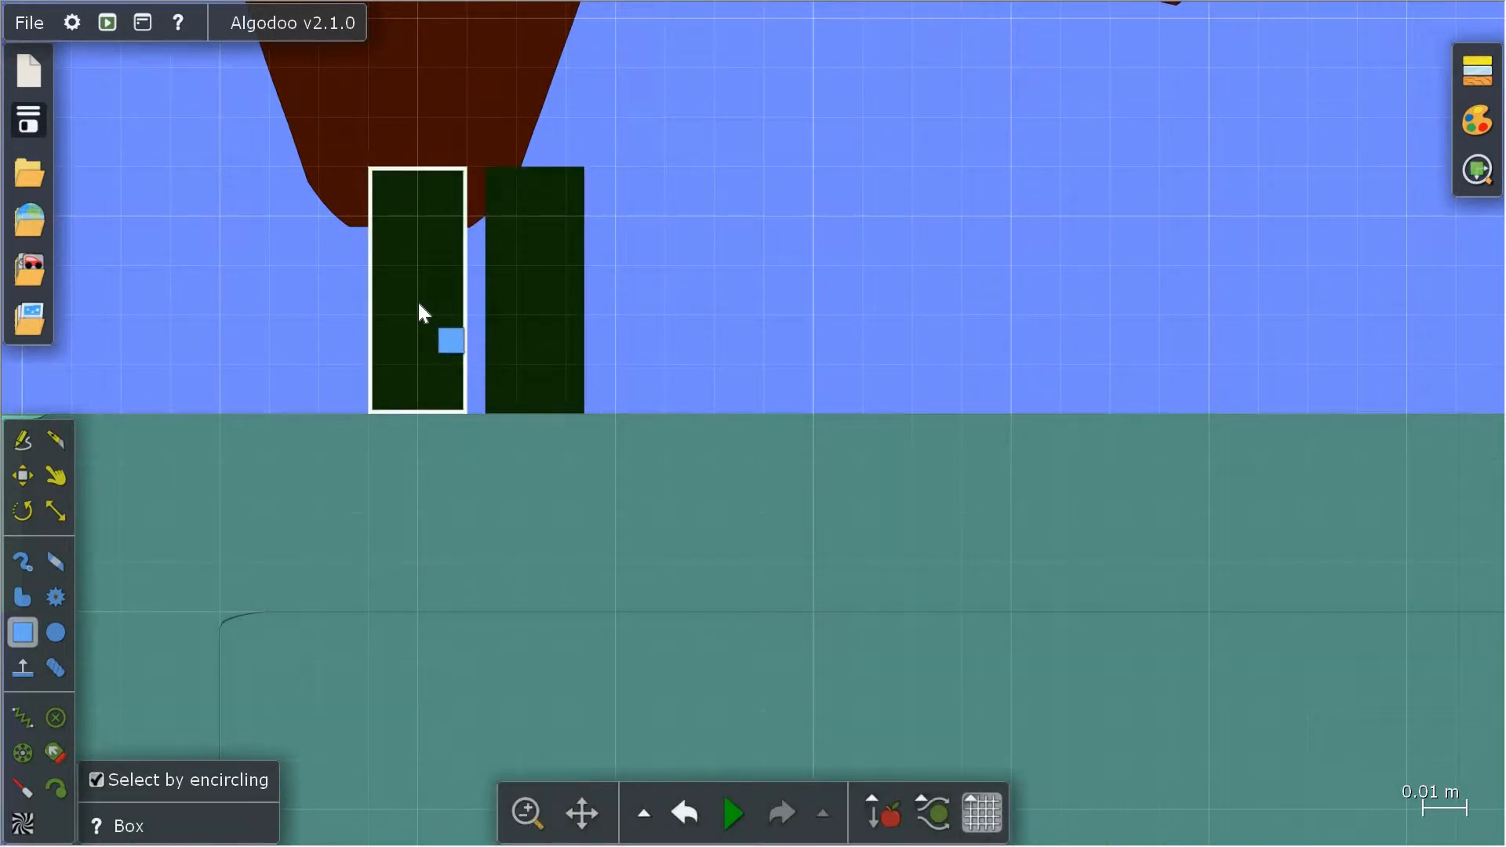
{"action": "right_click", "coordinate": [421, 310]}
{"action": "mouse_move", "coordinate": [597, 508]}
{"action": "mouse_move", "coordinate": [604, 540]}
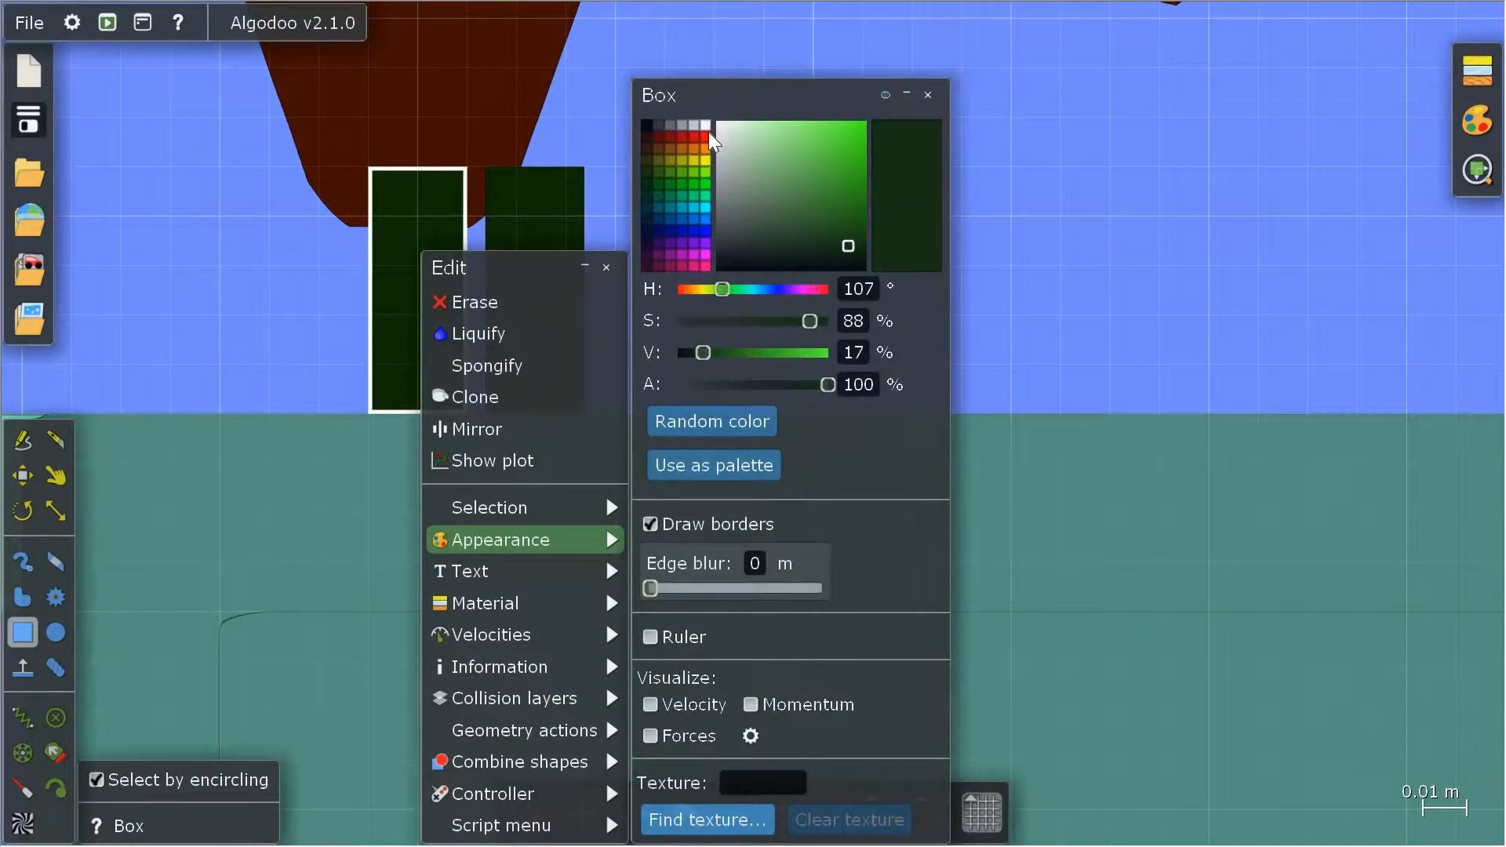
{"action": "left_click", "coordinate": [710, 139]}
{"action": "right_click", "coordinate": [559, 309]}
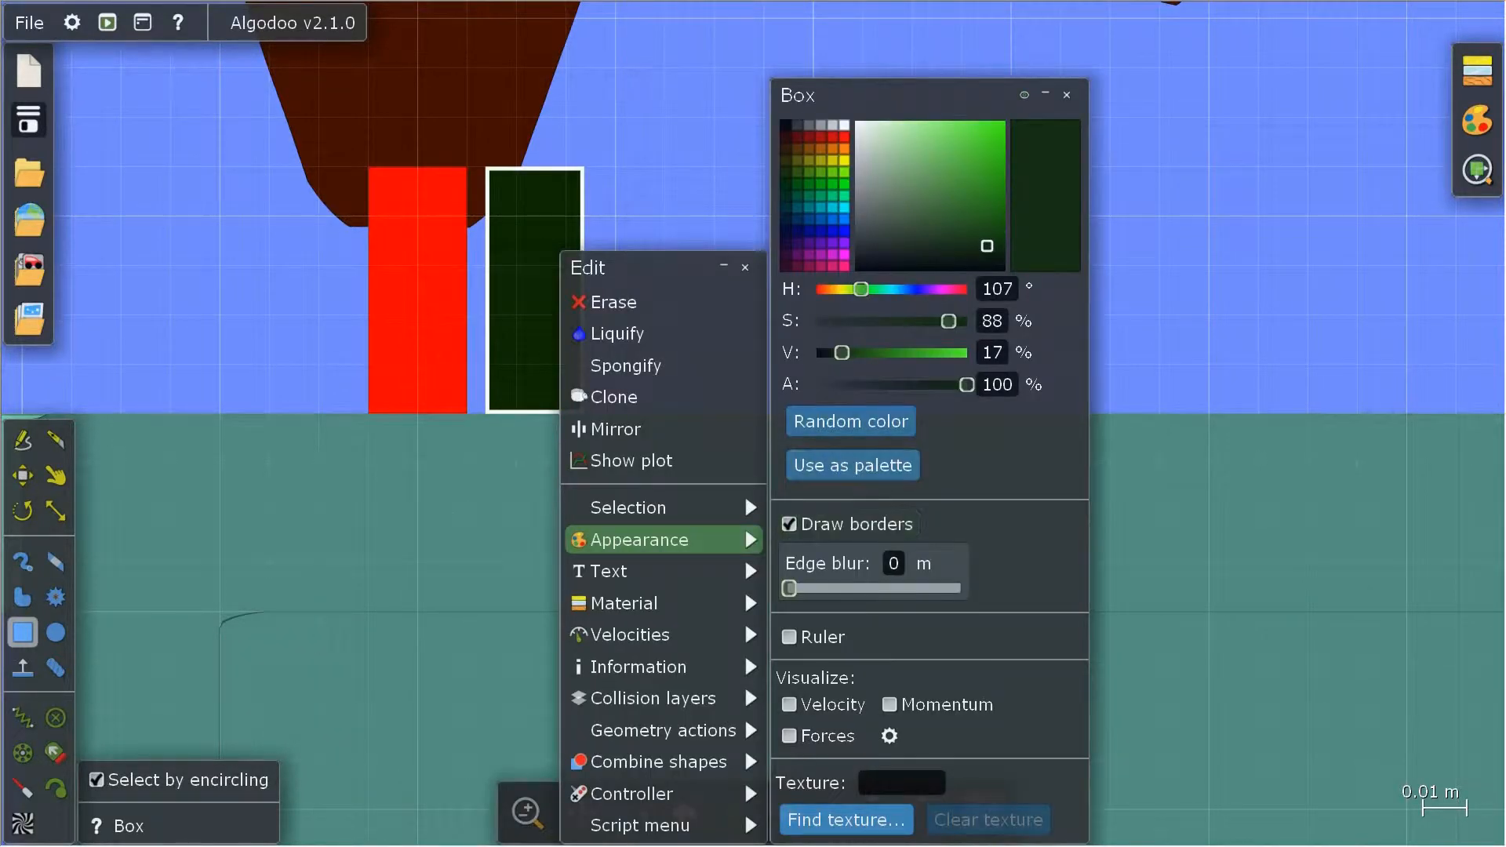
{"action": "left_click", "coordinate": [846, 231]}
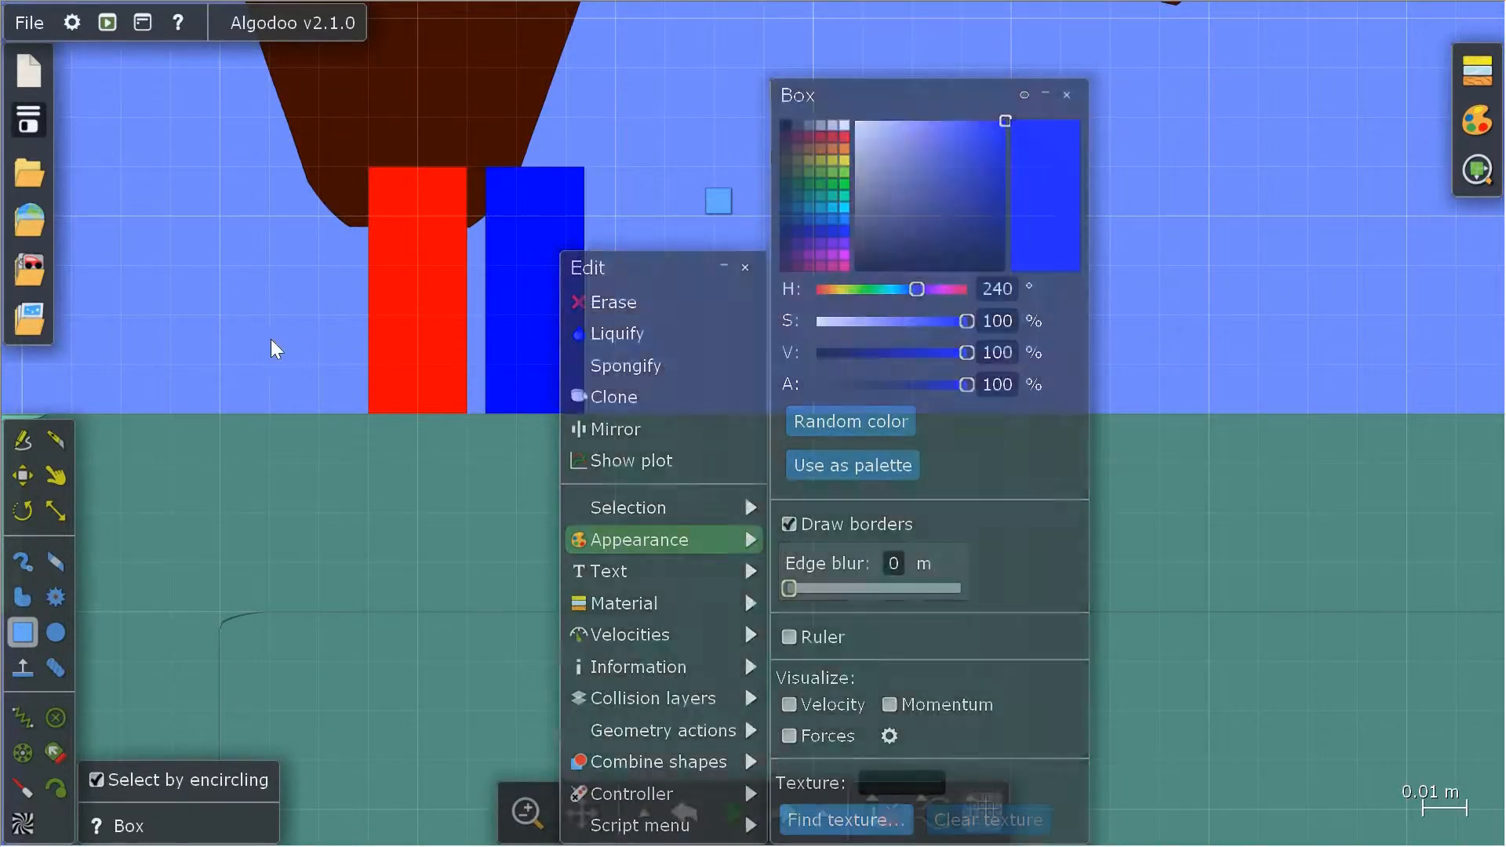
- Duplicate the red and blue box pair into a row of ten pairs along the bracket's top edge
{"action": "key", "text": "ctrl+c"}
{"action": "key", "text": "ctrl+v"}
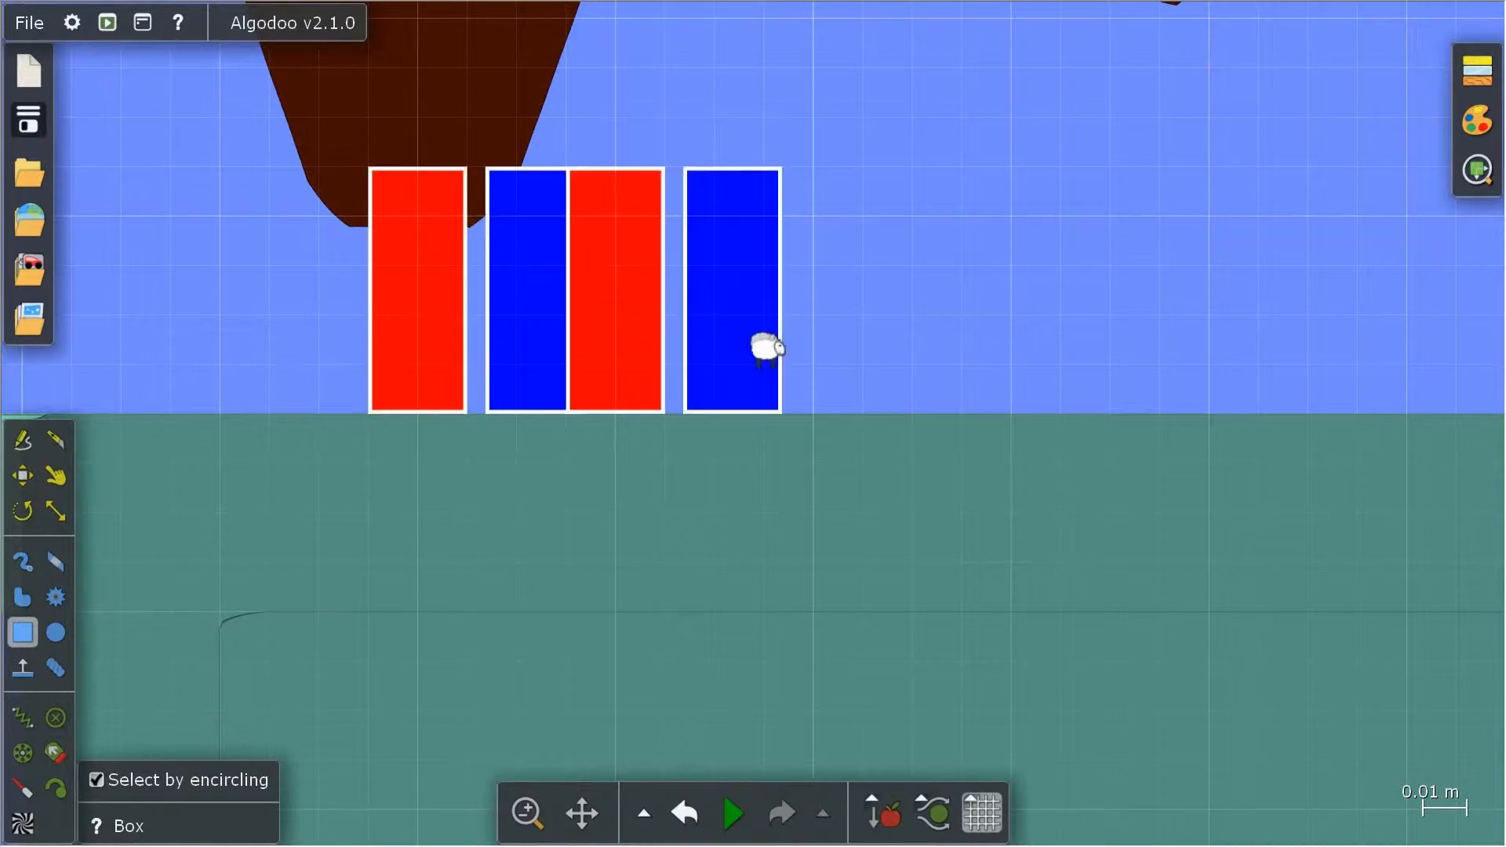
{"action": "left_click", "coordinate": [811, 326]}
{"action": "left_click_drag", "start_coordinate": [790, 369], "coordinate": [209, 370]}
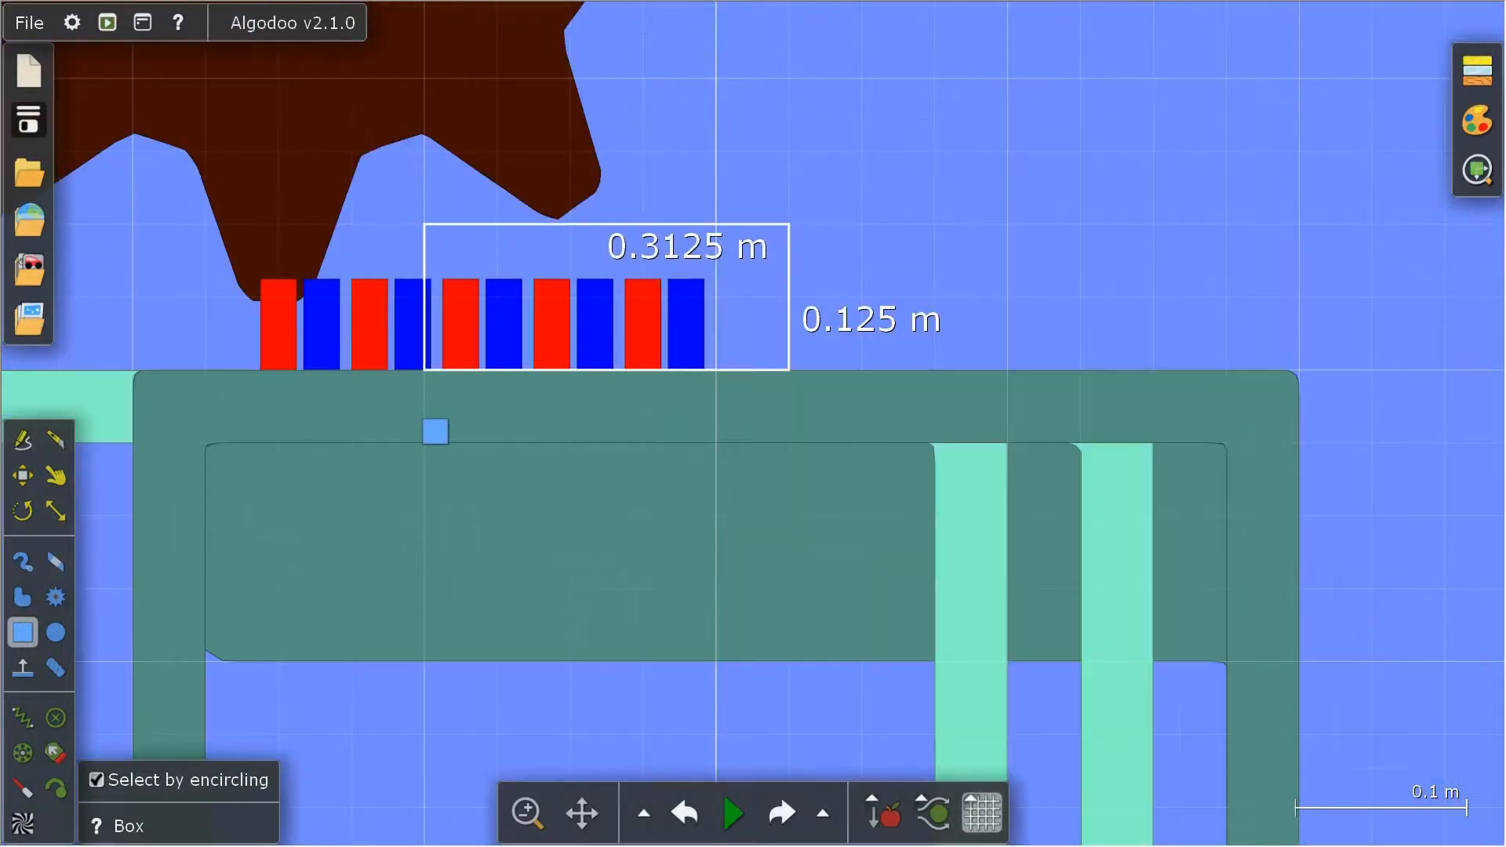
{"action": "key", "text": "ctrl+c"}
{"action": "key", "text": "ctrl+v"}
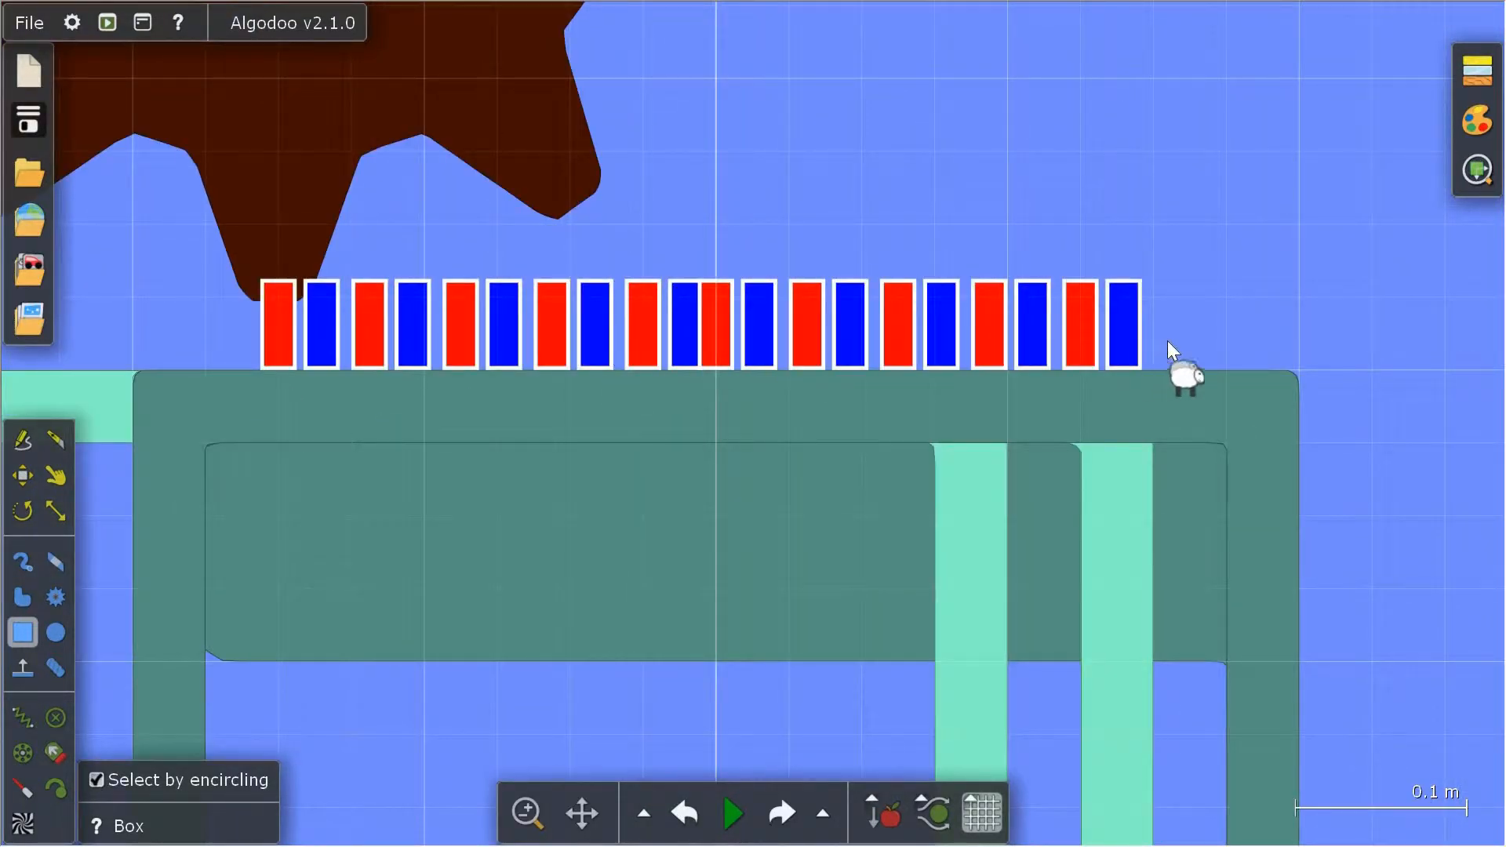
{"action": "left_click", "coordinate": [1185, 353]}
- Label both boxes of each red and blue pair with the pair's digit, from 0 to 9
{"action": "right_click", "coordinate": [425, 314]}
{"action": "mouse_move", "coordinate": [526, 594]}
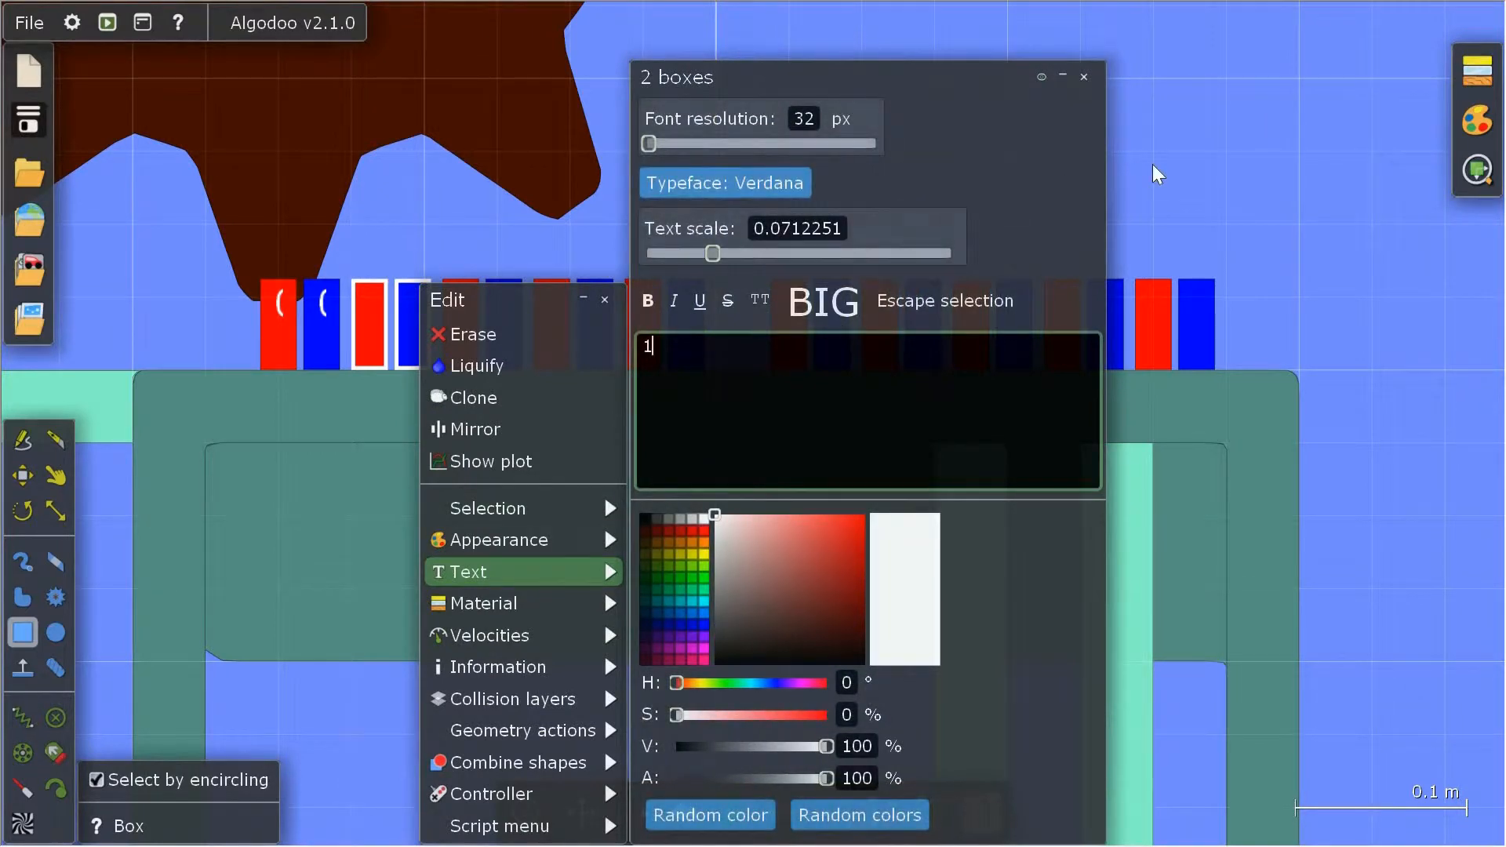
{"action": "left_click", "coordinate": [1144, 226]}
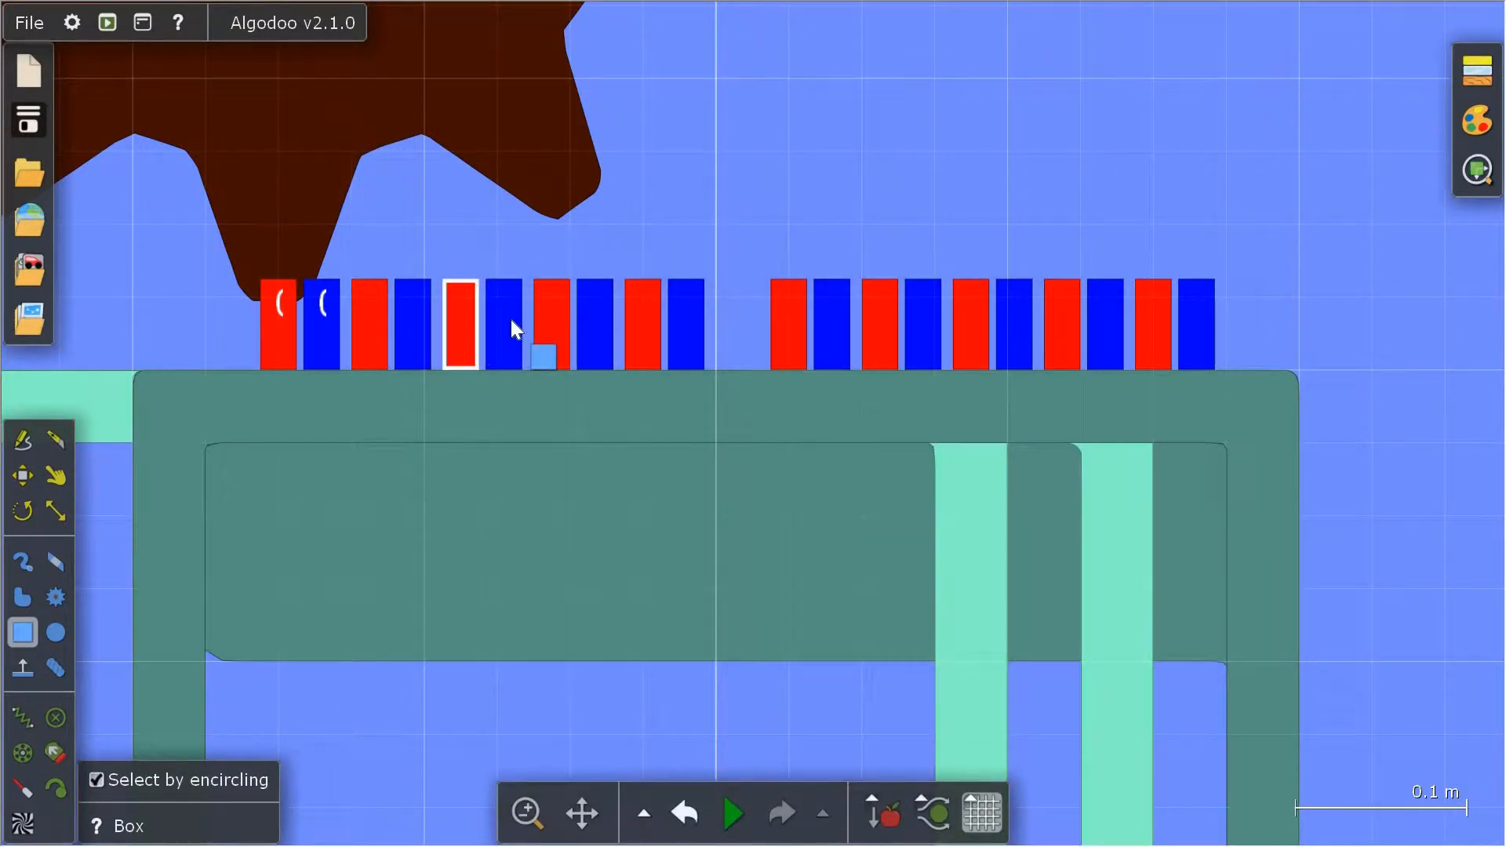
{"action": "left_click", "coordinate": [510, 318], "text": "shift"}
{"action": "right_click", "coordinate": [518, 306]}
{"action": "mouse_move", "coordinate": [643, 581]}
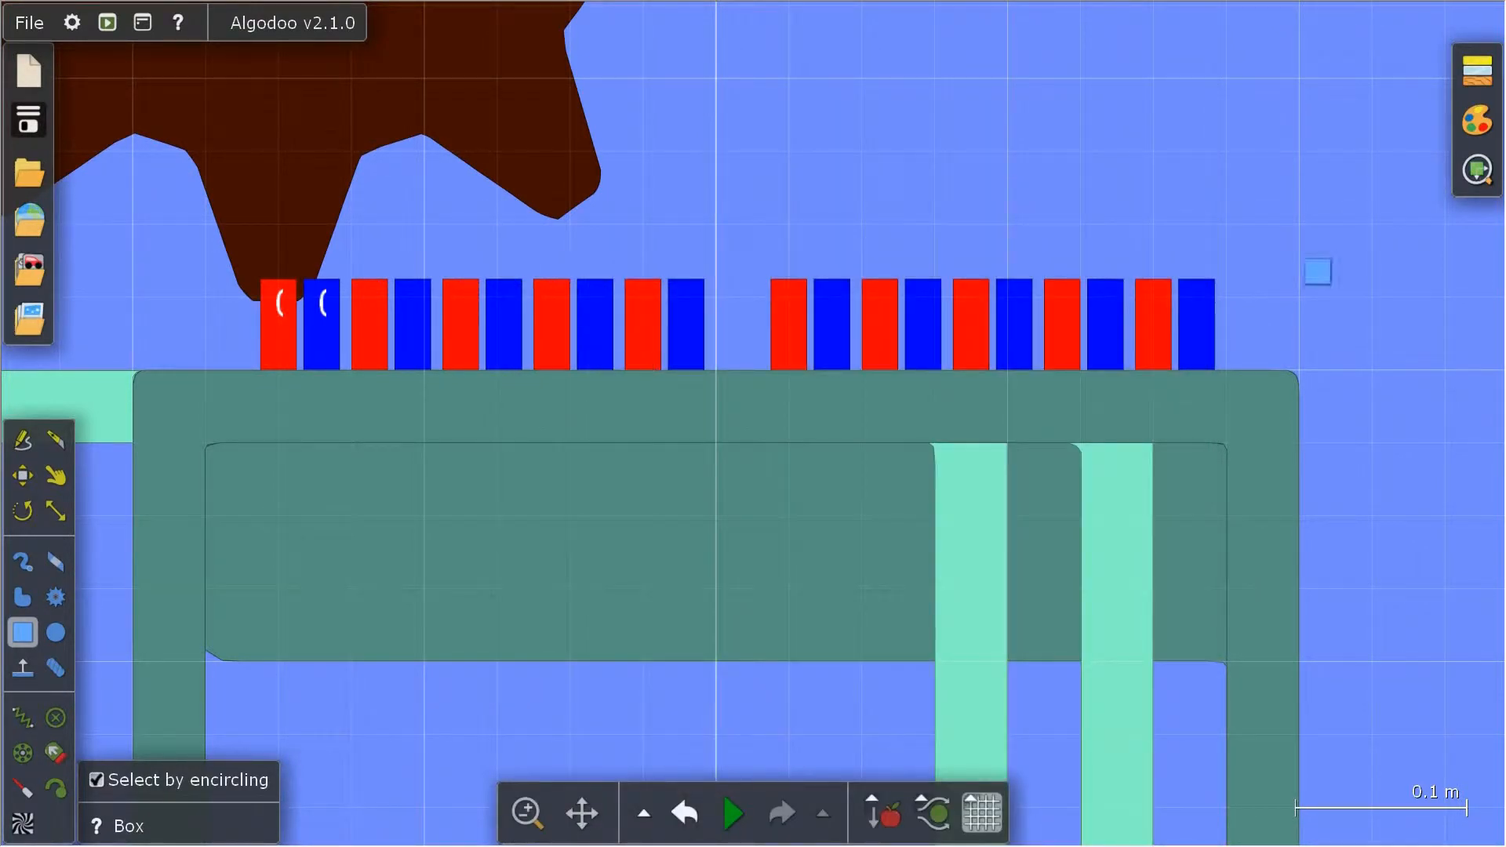
- Select all twenty boxes and reduce their text scale so the digit labels fit
{"action": "left_click_drag", "start_coordinate": [1299, 231], "coordinate": [279, 322]}
{"action": "right_click", "coordinate": [280, 321]}
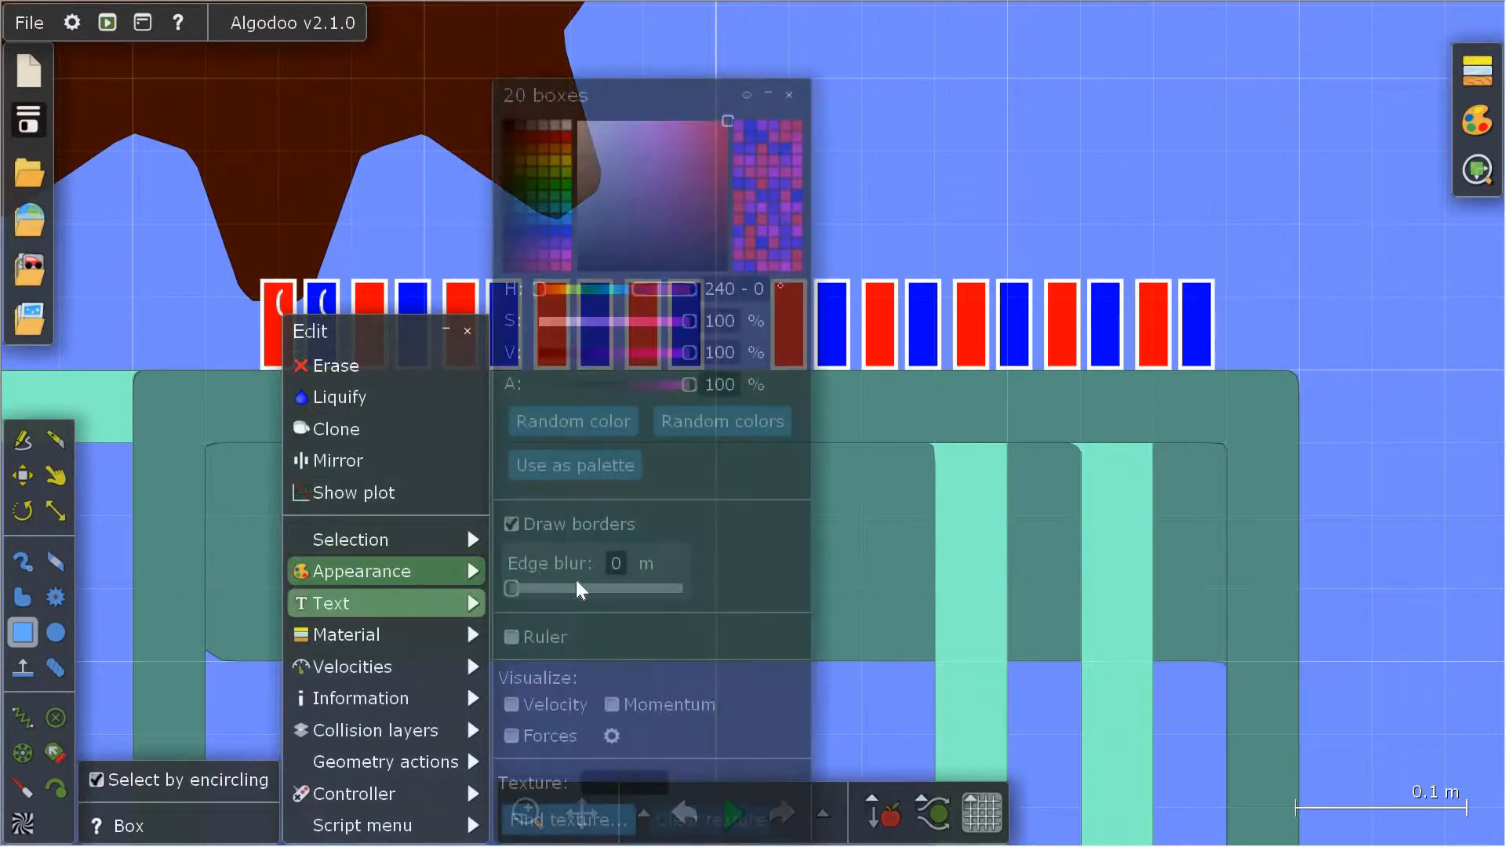
{"action": "mouse_move", "coordinate": [377, 603]}
{"action": "left_click_drag", "start_coordinate": [571, 263], "coordinate": [547, 259]}
{"action": "left_click", "coordinate": [1029, 255]}
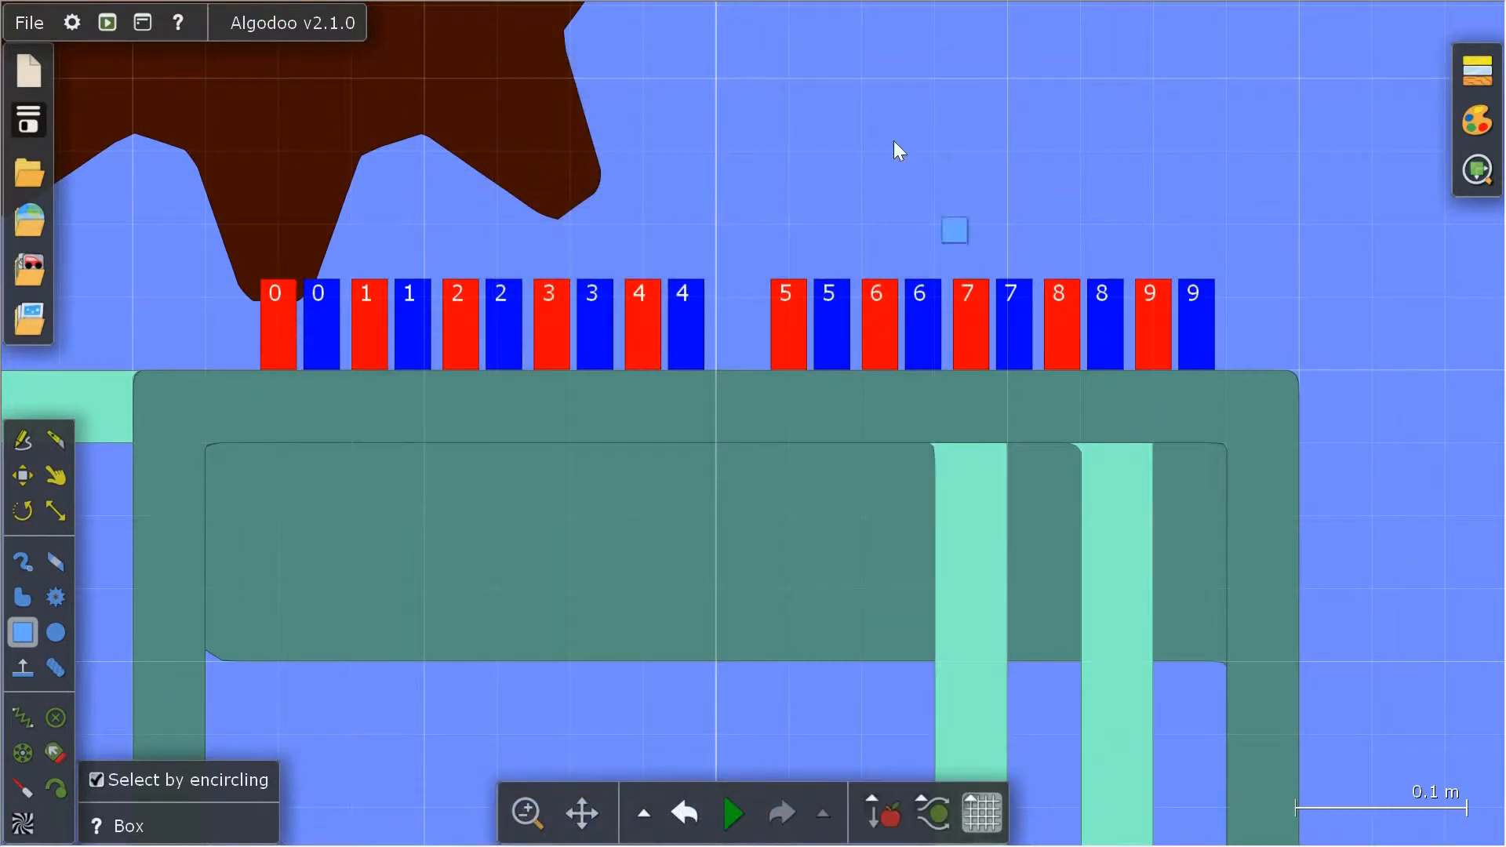
- Put the red box labelled 0 on collision layer G instead of layer A
{"action": "right_click", "coordinate": [280, 322]}
{"action": "mouse_move", "coordinate": [393, 698]}
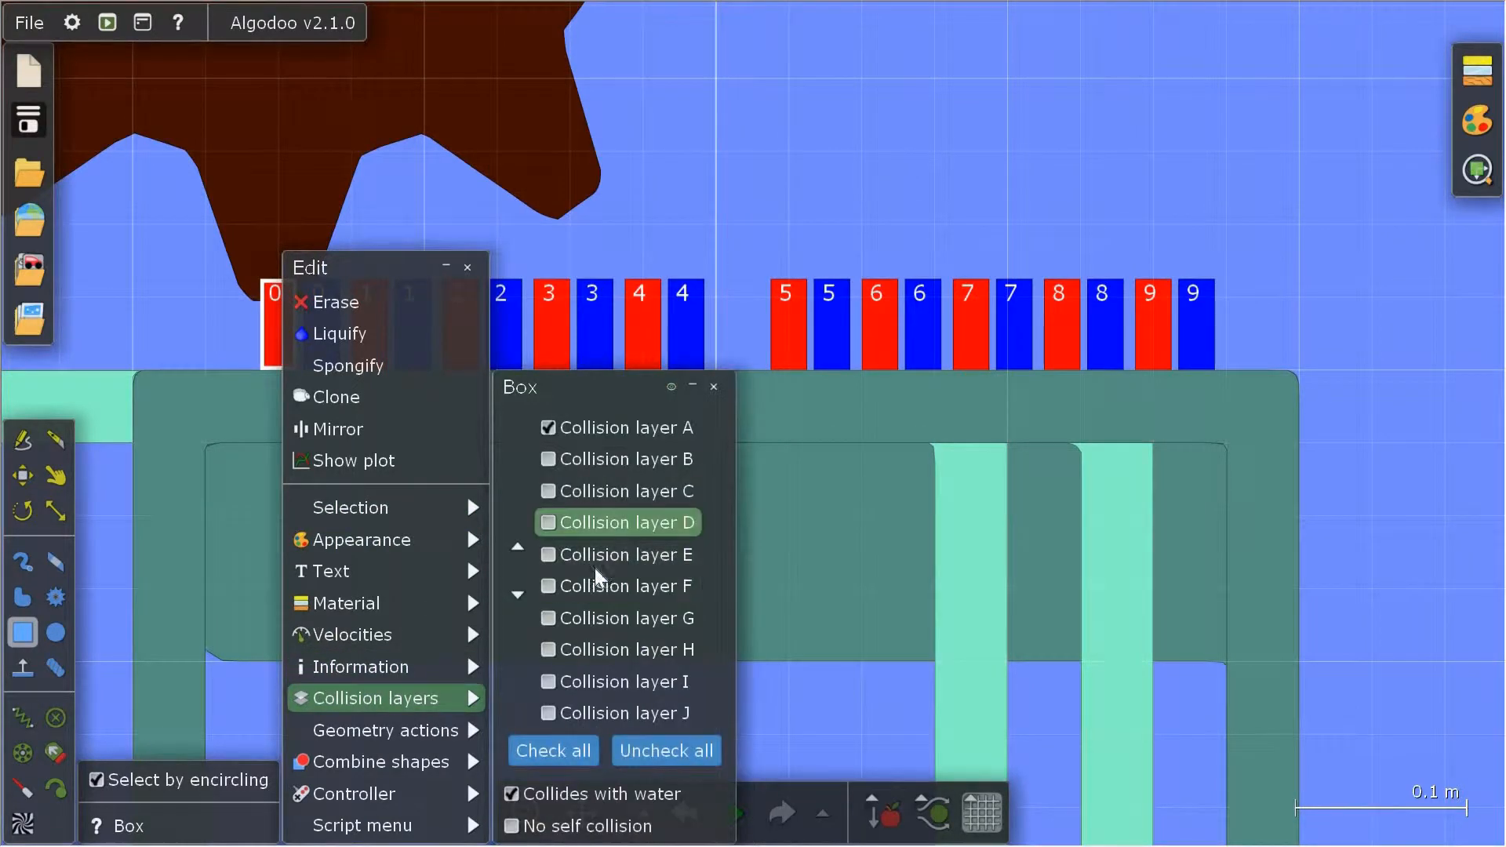
{"action": "left_click", "coordinate": [623, 618]}
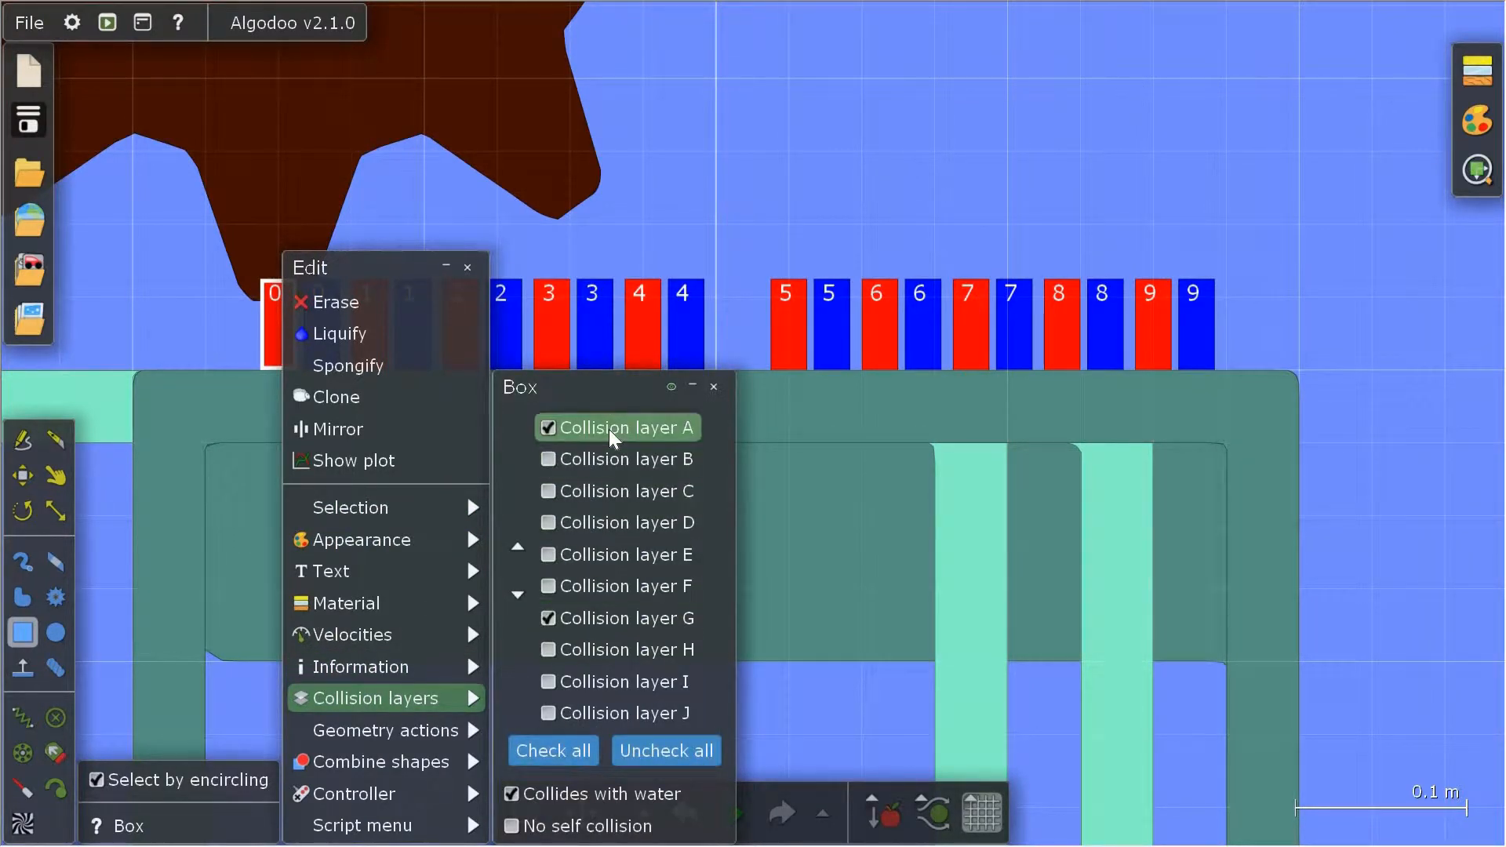
{"action": "left_click", "coordinate": [794, 178]}
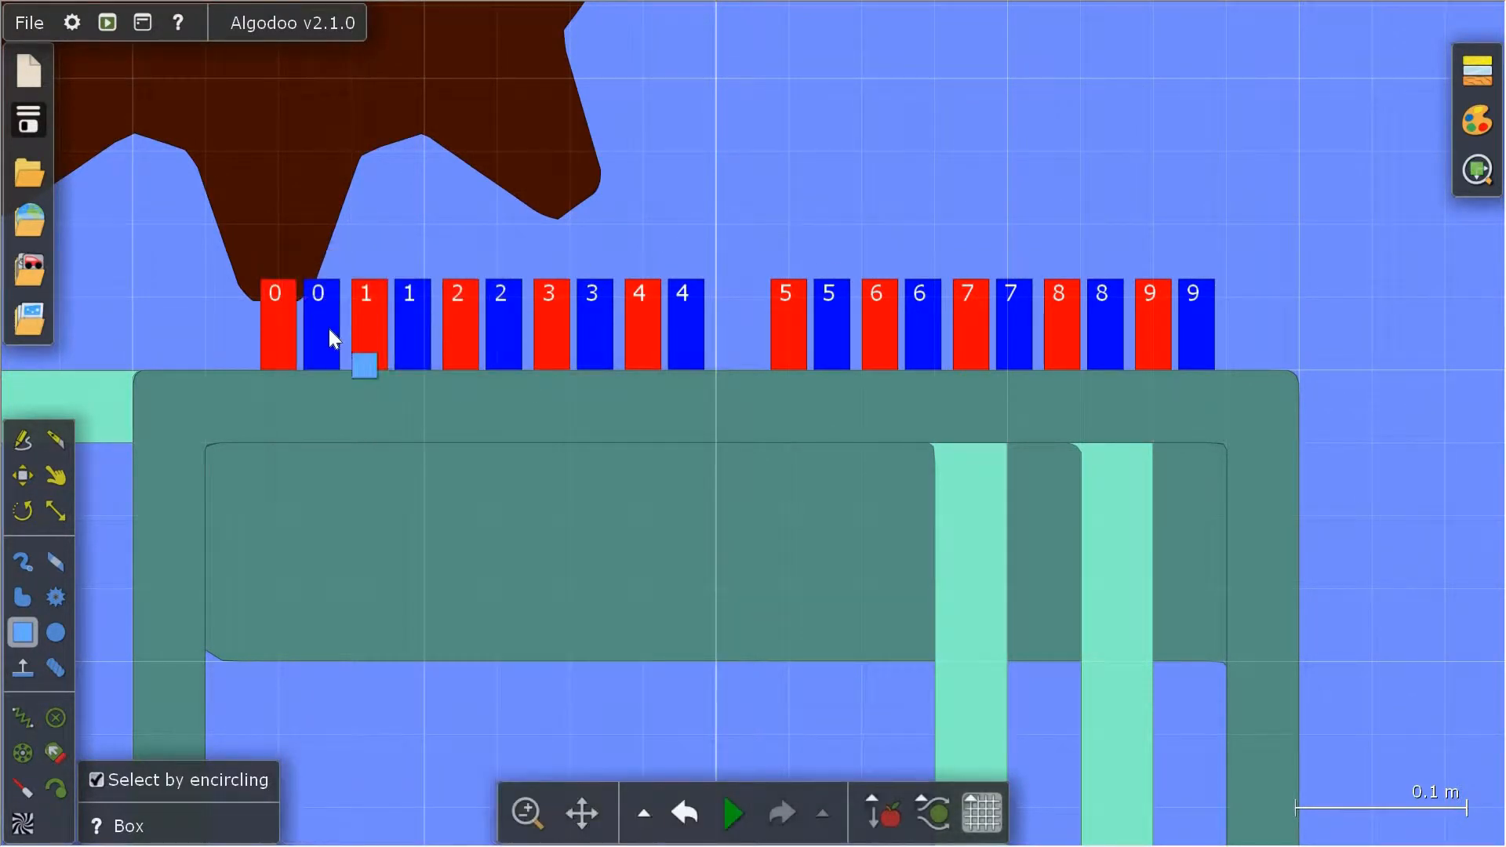
- Put the blue box labelled 0 on collision layer E instead of layer A
{"action": "left_click", "coordinate": [329, 331]}
{"action": "right_click", "coordinate": [329, 331]}
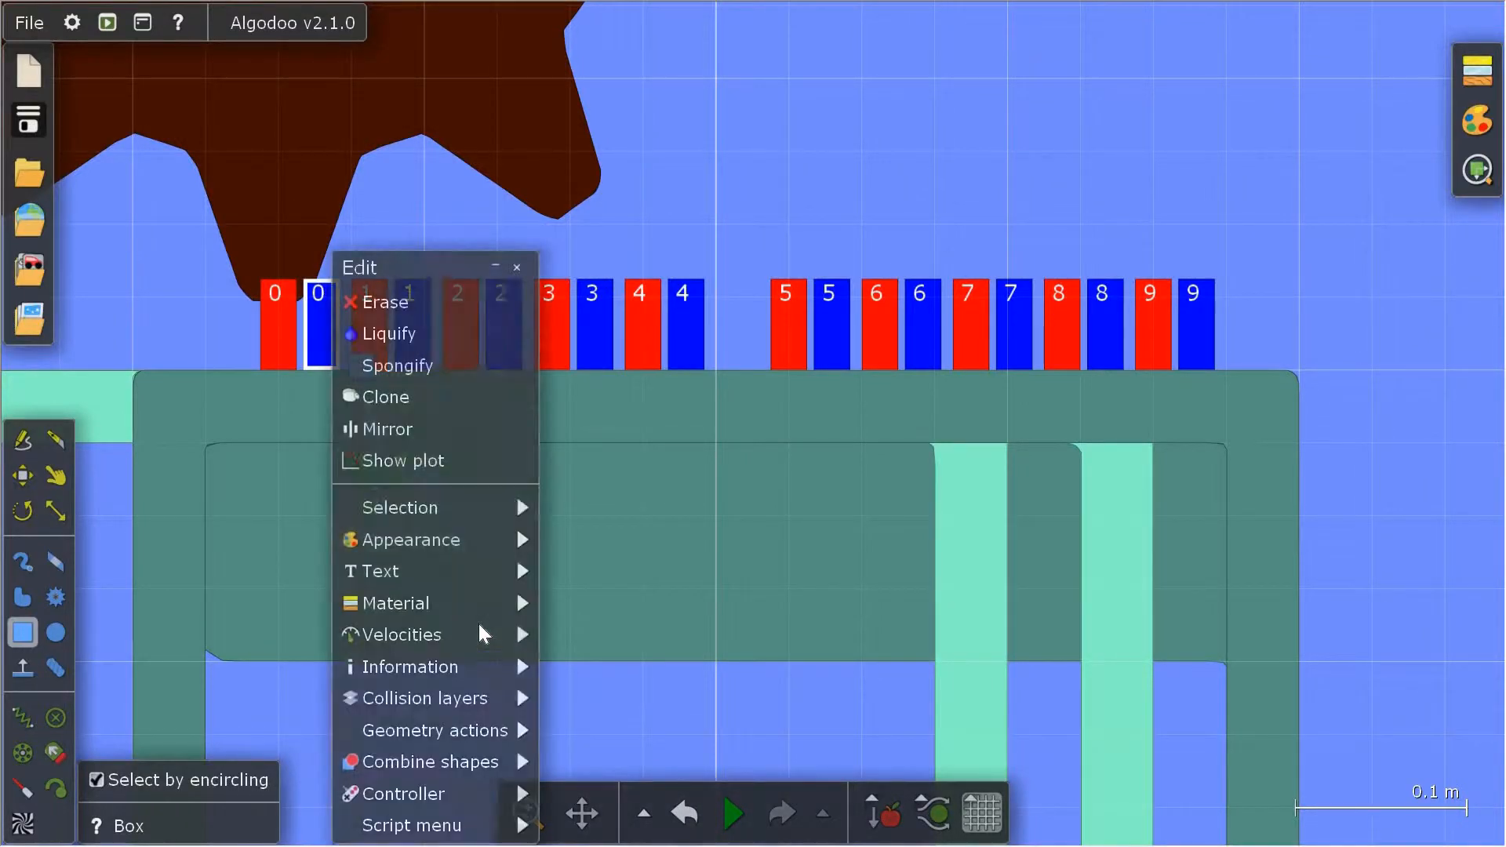
{"action": "mouse_move", "coordinate": [436, 698]}
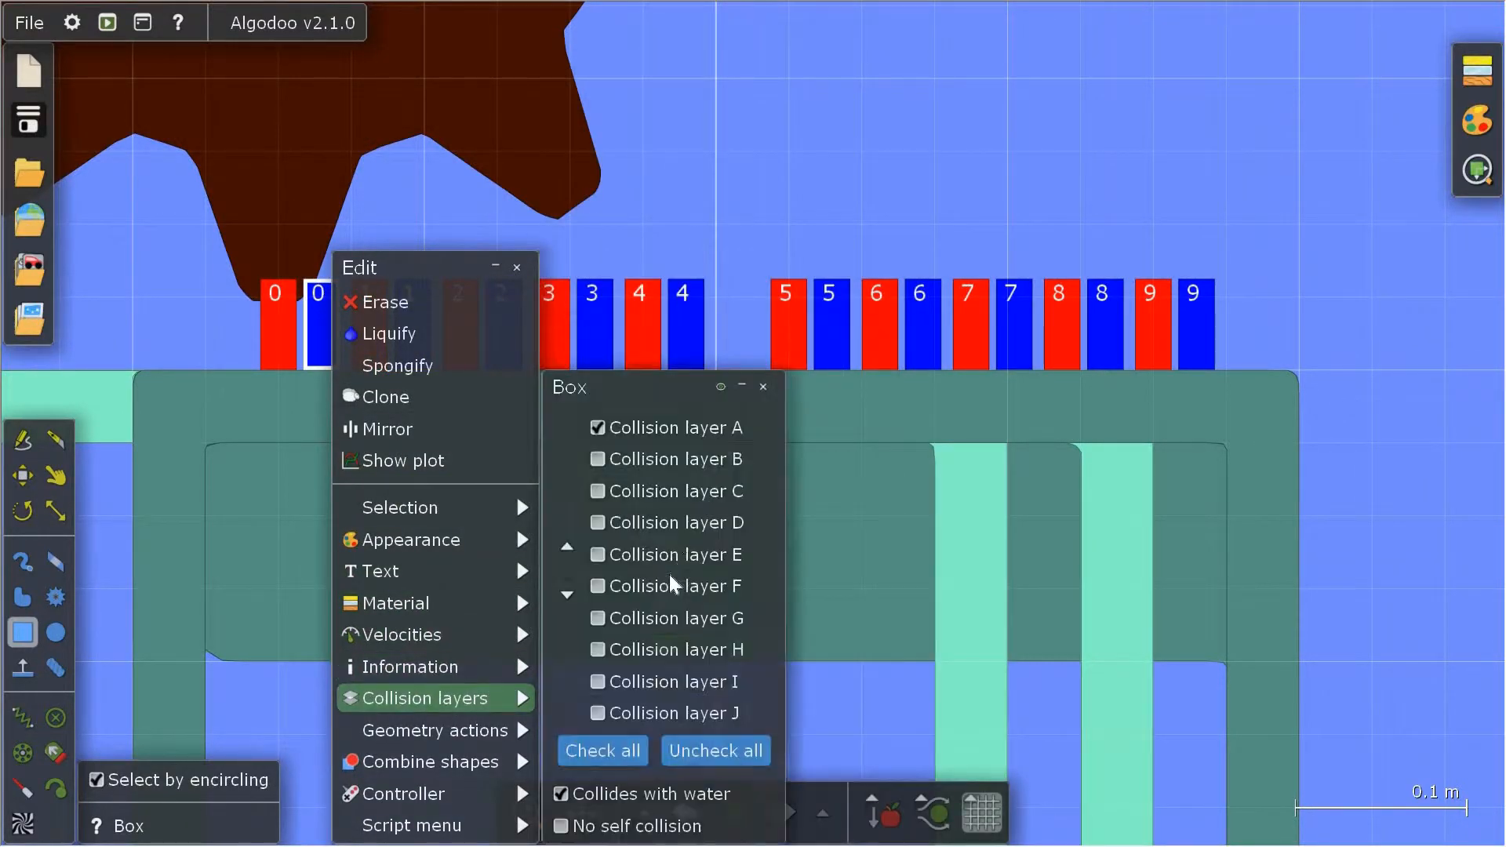
{"action": "left_click", "coordinate": [689, 565]}
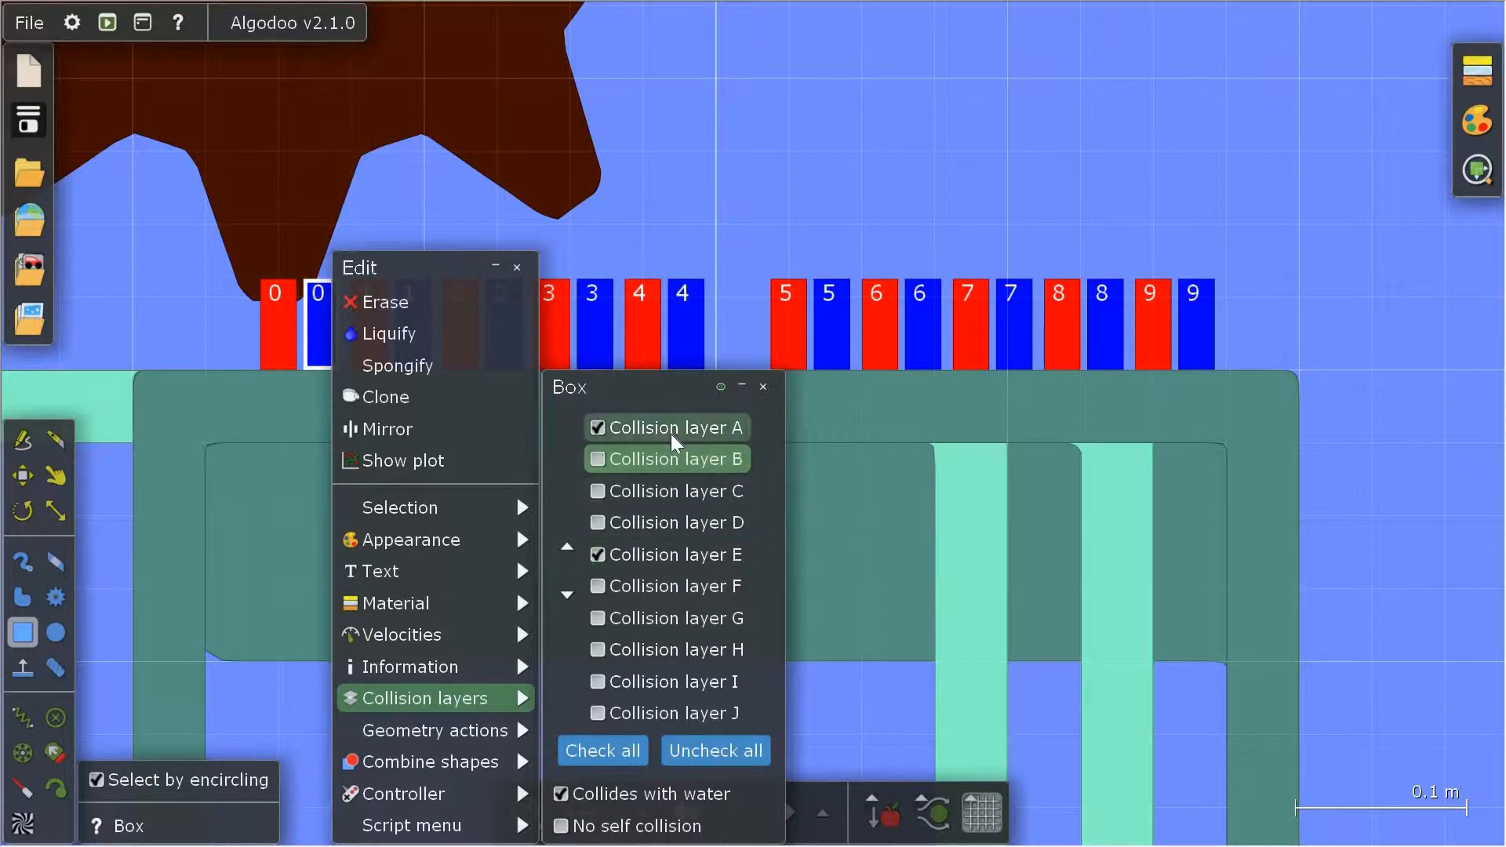
{"action": "left_click", "coordinate": [675, 427]}
{"action": "left_click", "coordinate": [695, 200]}
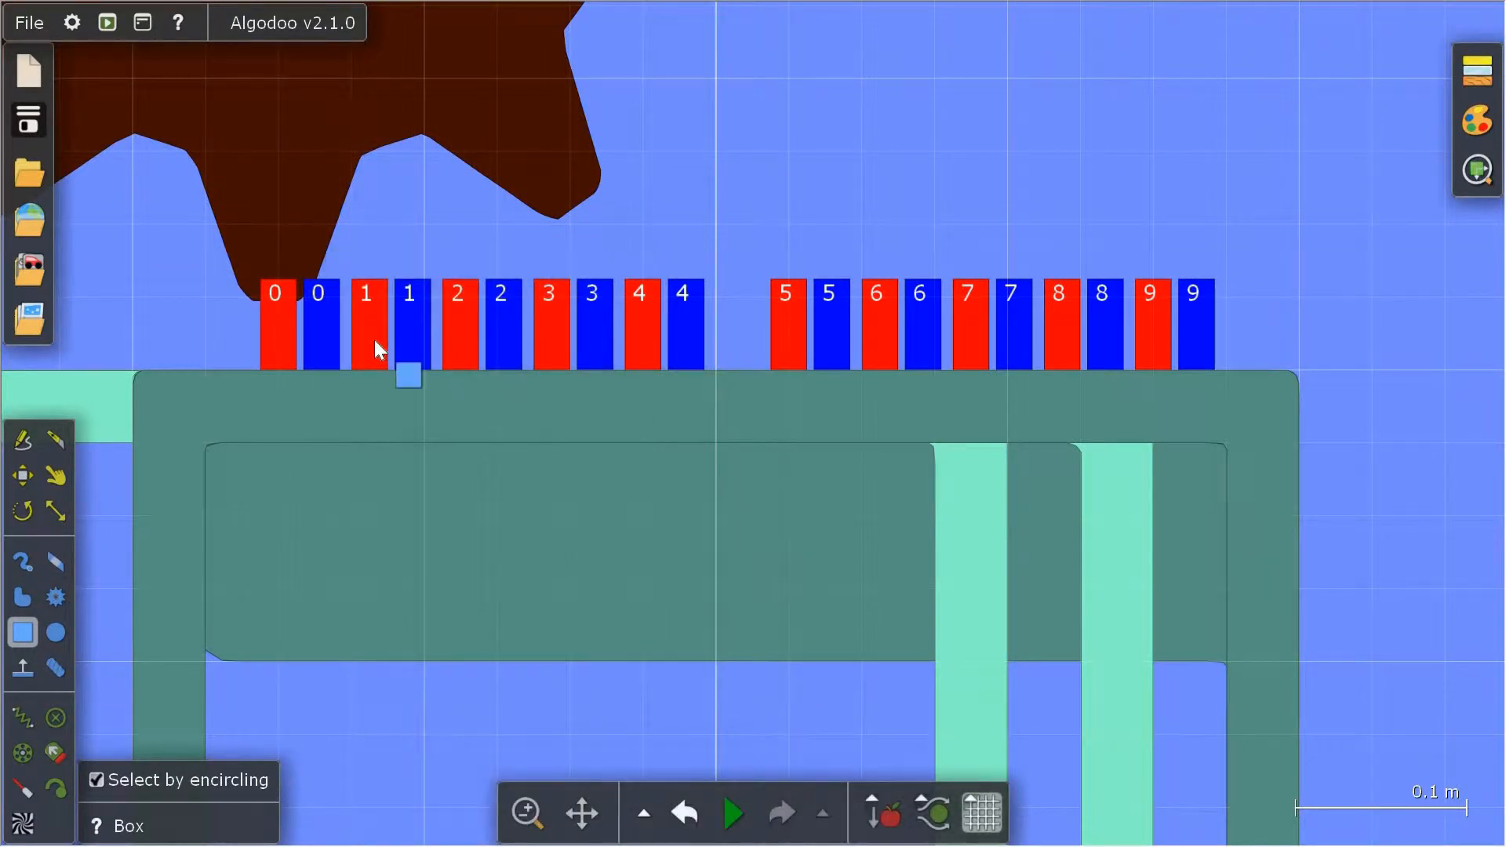
- Erase the red box labelled 1 and add collision layers D, F and G to the blue box labelled 1
{"action": "right_click", "coordinate": [380, 346]}
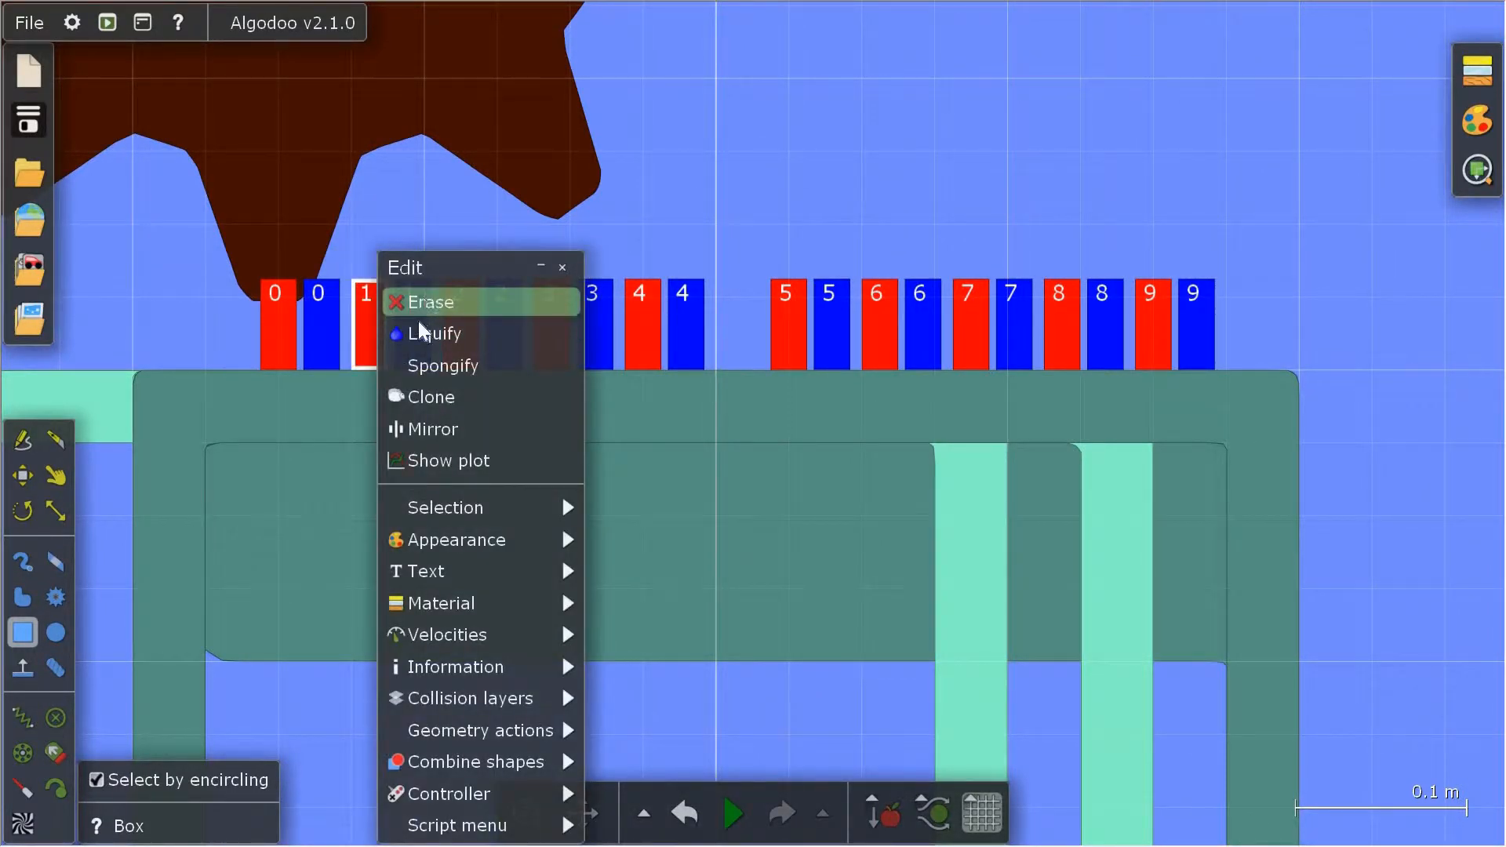
{"action": "left_click", "coordinate": [424, 302]}
{"action": "left_click", "coordinate": [417, 322]}
{"action": "right_click", "coordinate": [417, 322]}
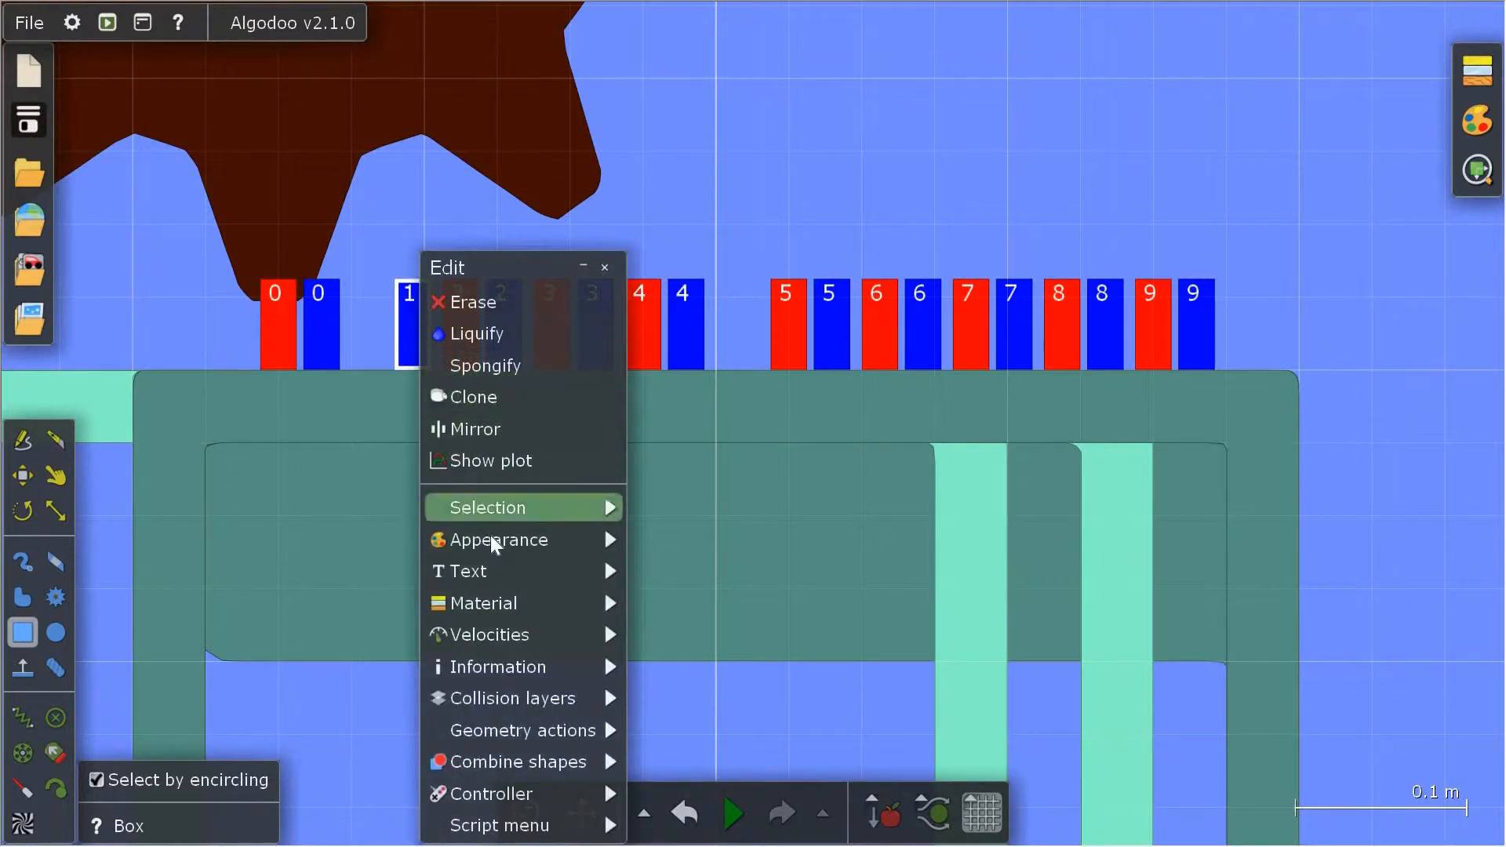
{"action": "mouse_move", "coordinate": [540, 708]}
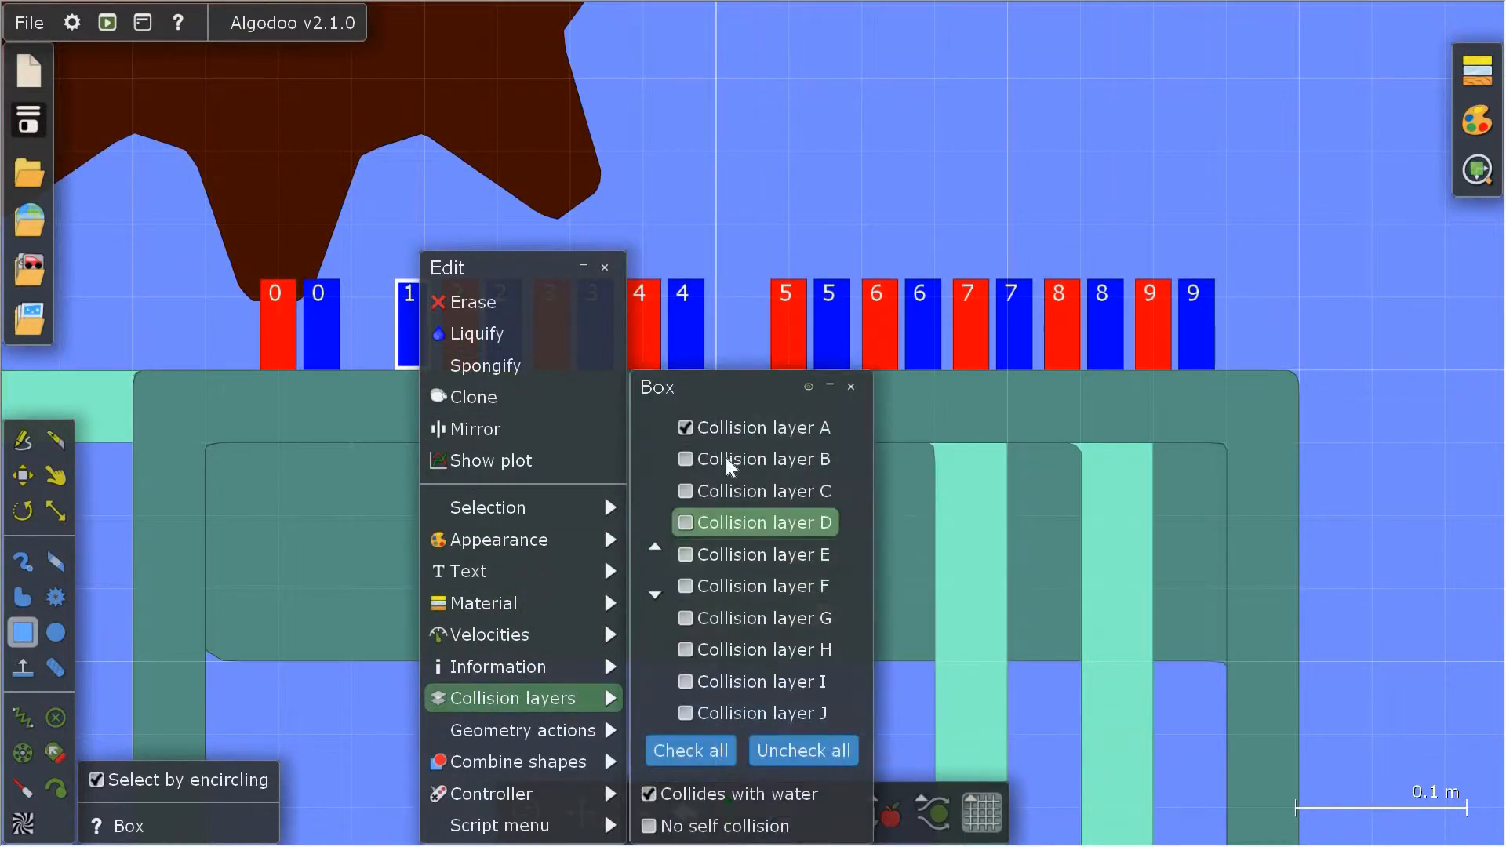
{"action": "left_click", "coordinate": [753, 524]}
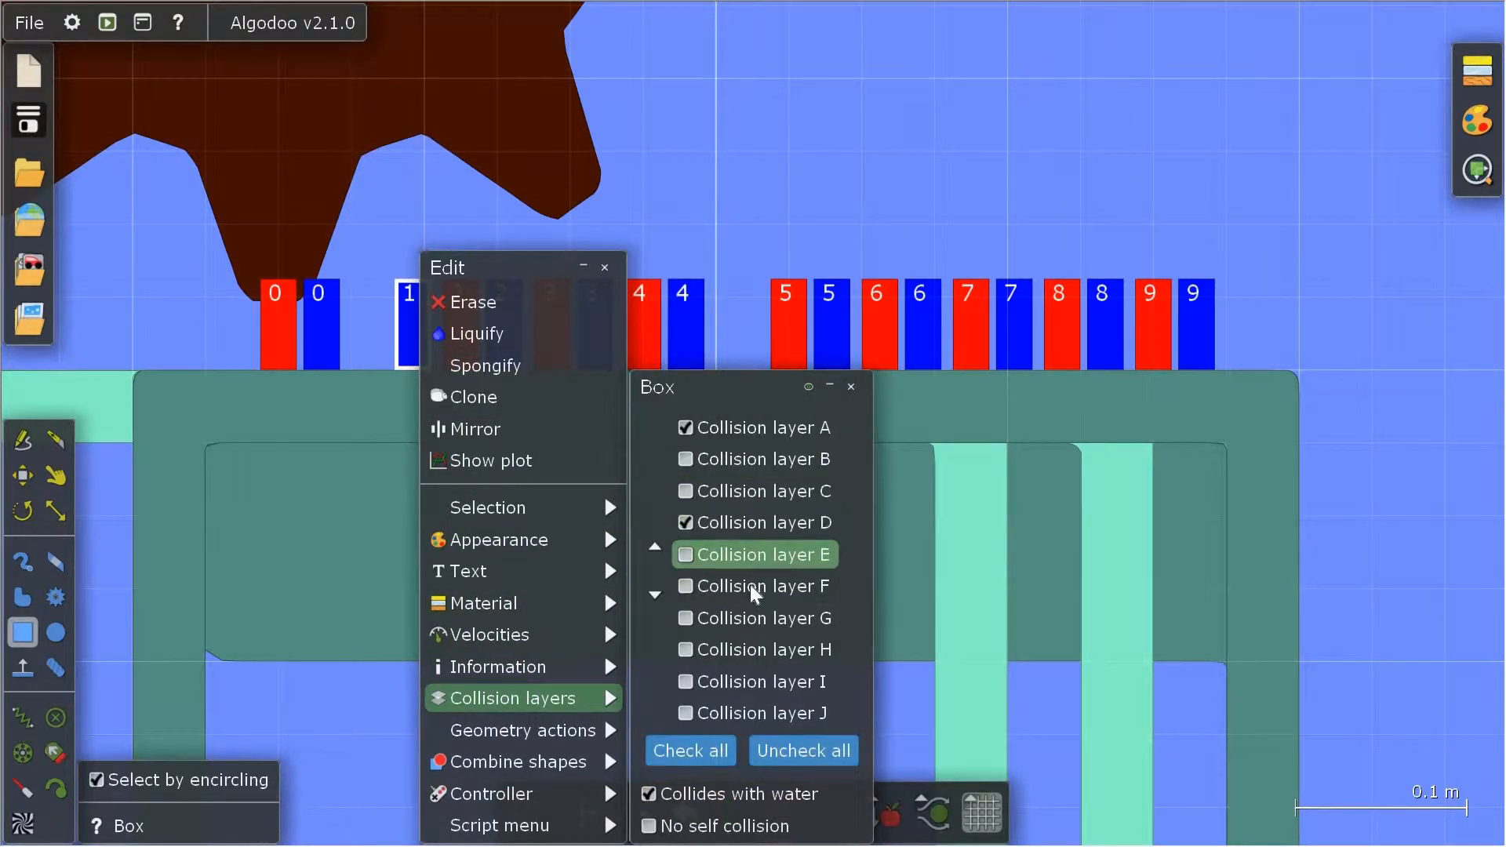
{"action": "left_click", "coordinate": [755, 587]}
{"action": "left_click", "coordinate": [765, 620]}
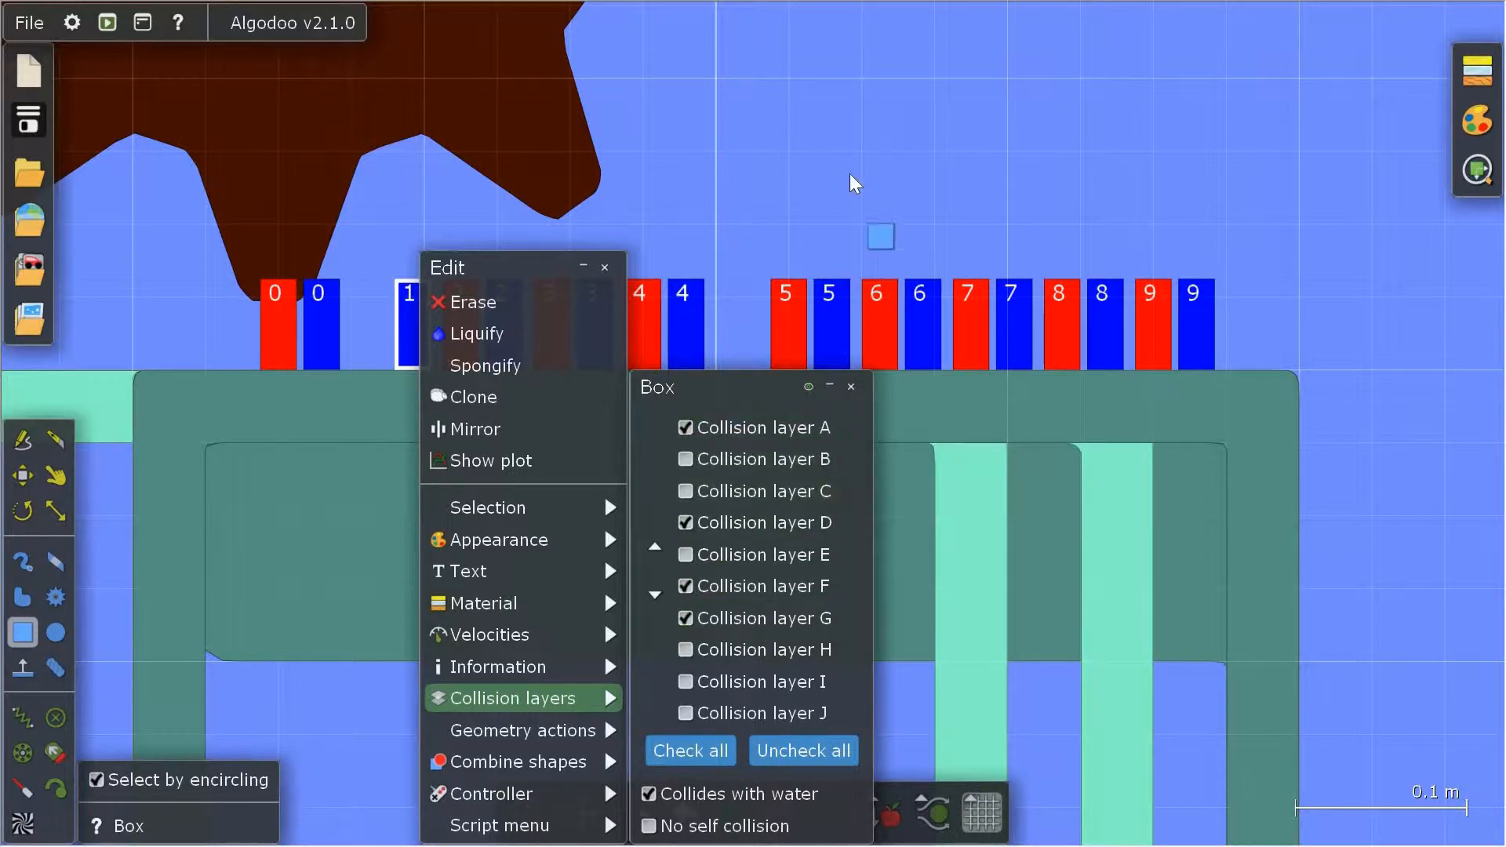
{"action": "left_click", "coordinate": [848, 196]}
- Add collision layers D, E and G to the red box labelled 2
{"action": "left_click", "coordinate": [469, 346]}
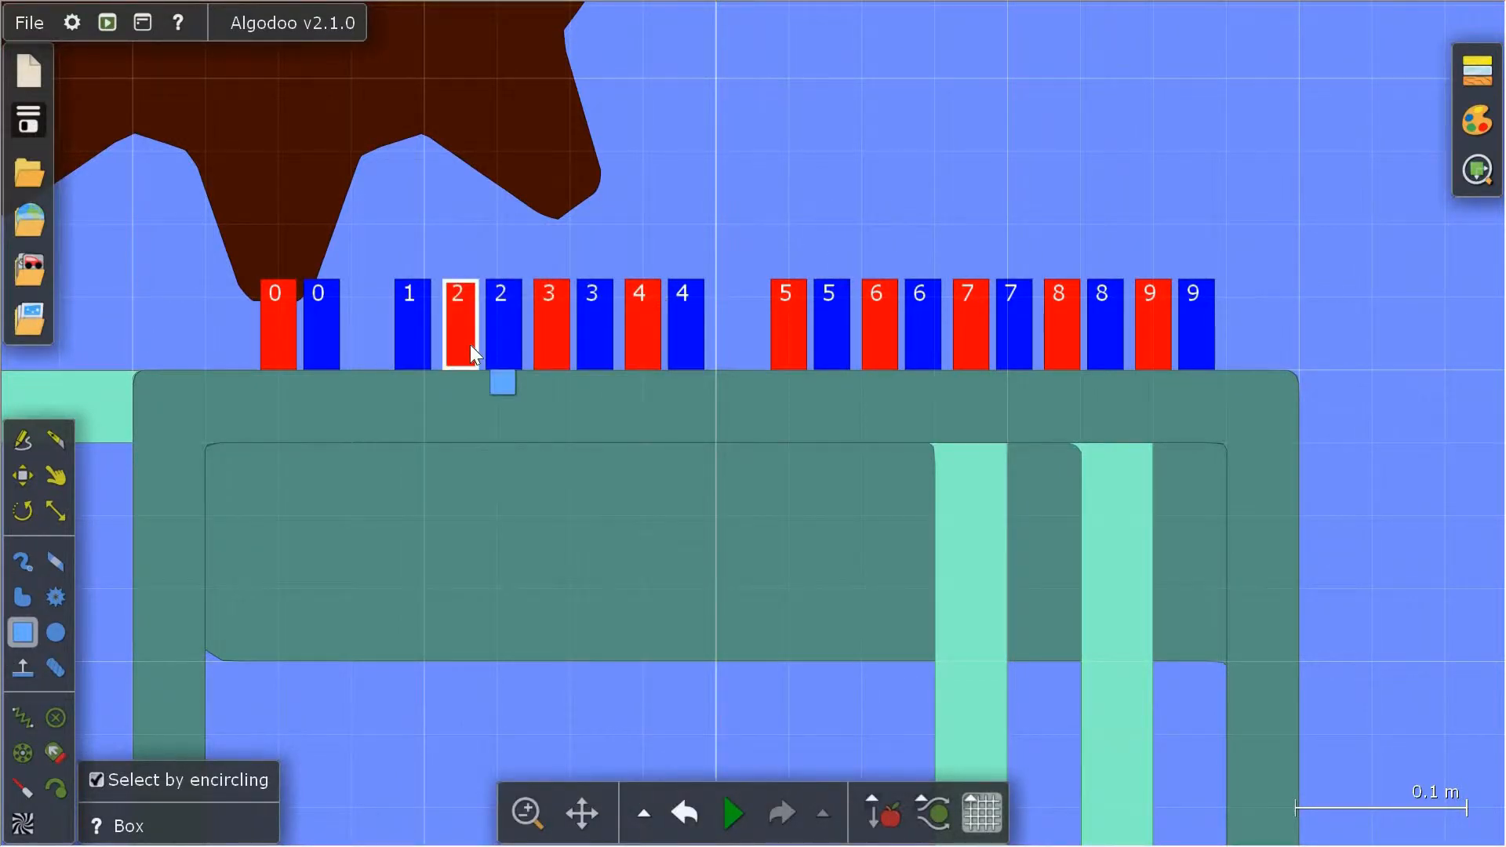
{"action": "right_click", "coordinate": [469, 345]}
{"action": "mouse_move", "coordinate": [565, 698]}
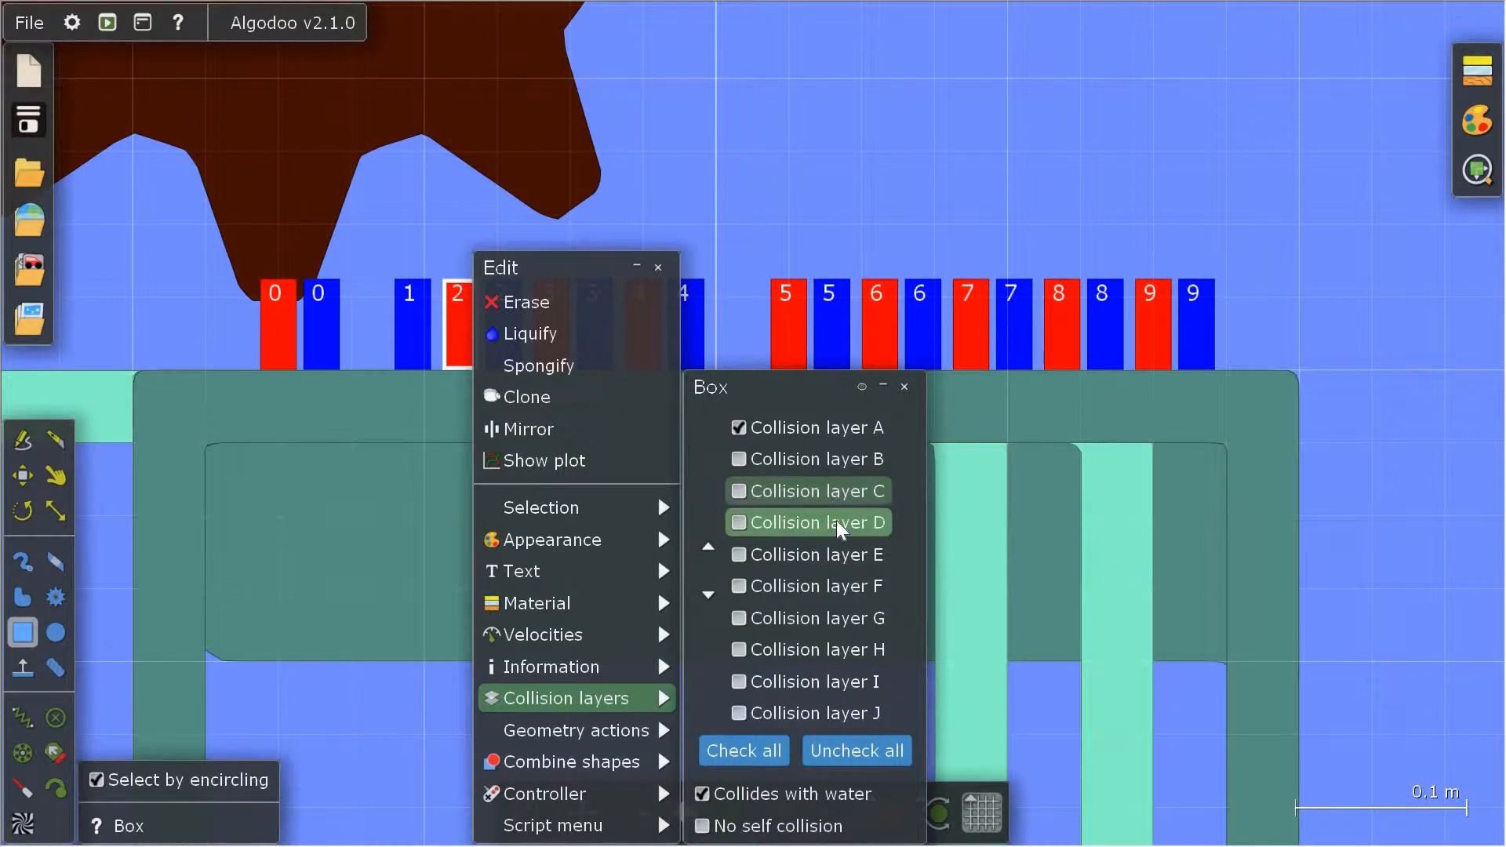
{"action": "left_click", "coordinate": [839, 524]}
{"action": "left_click", "coordinate": [845, 557]}
{"action": "left_click", "coordinate": [847, 620]}
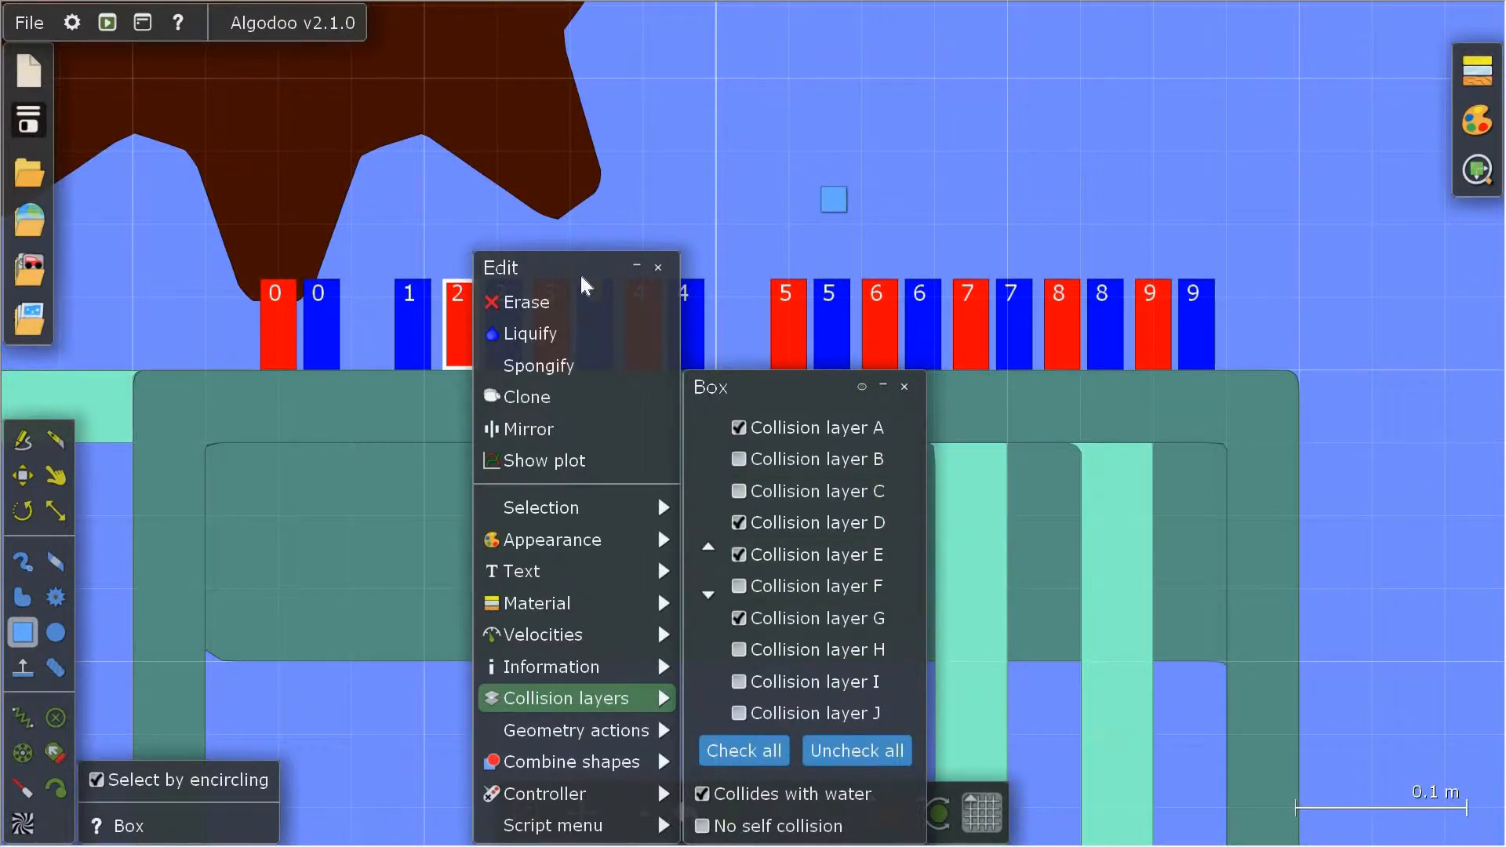
{"action": "key", "text": "Escape"}
- Put the blue box labelled 2 on collision layer B instead of layer A
{"action": "left_click", "coordinate": [510, 334]}
{"action": "right_click", "coordinate": [510, 334]}
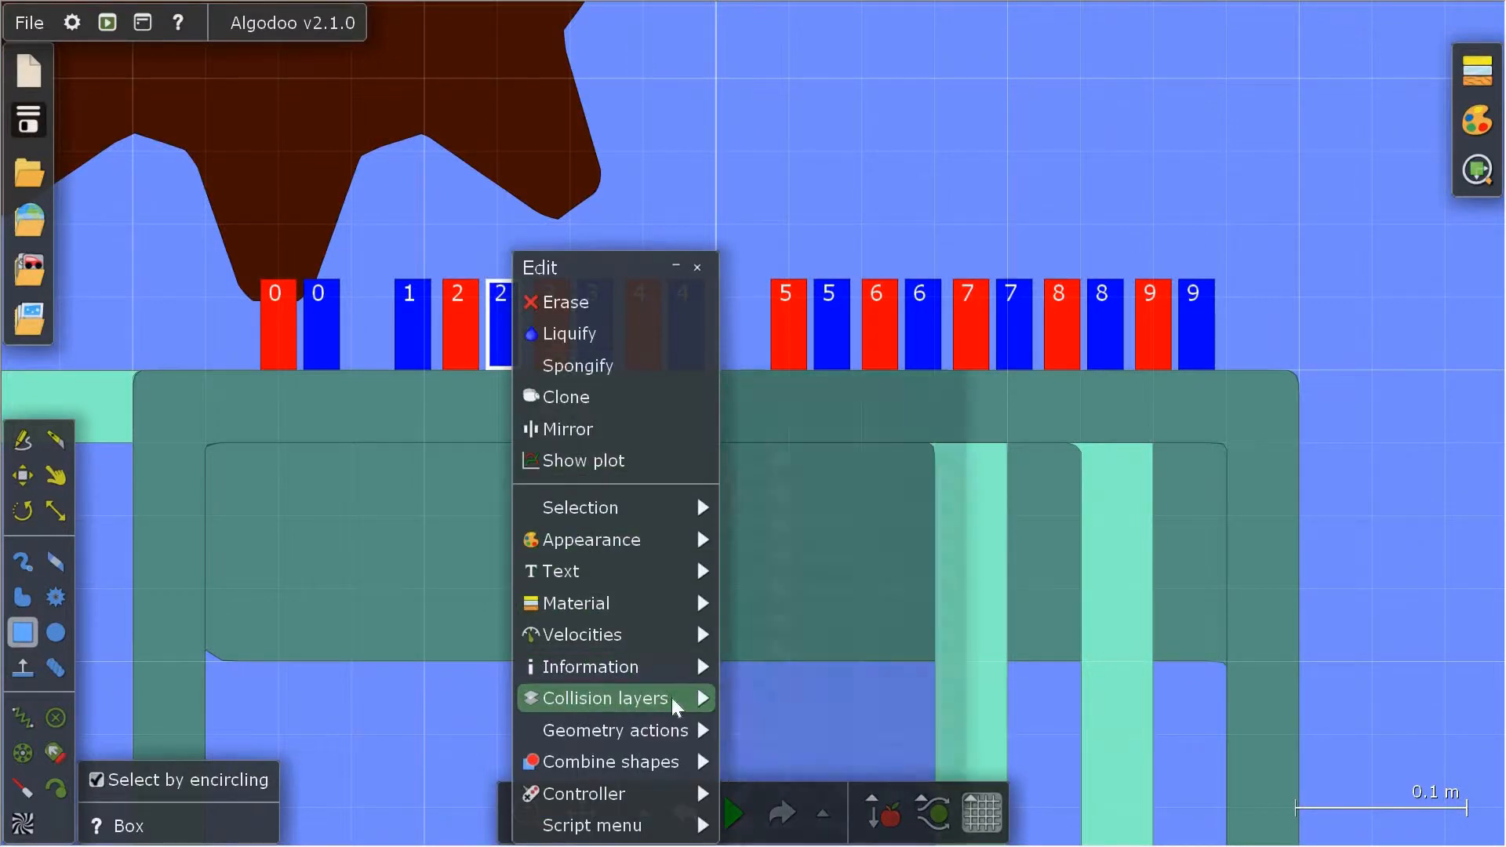
{"action": "mouse_move", "coordinate": [672, 699]}
{"action": "left_click", "coordinate": [848, 459]}
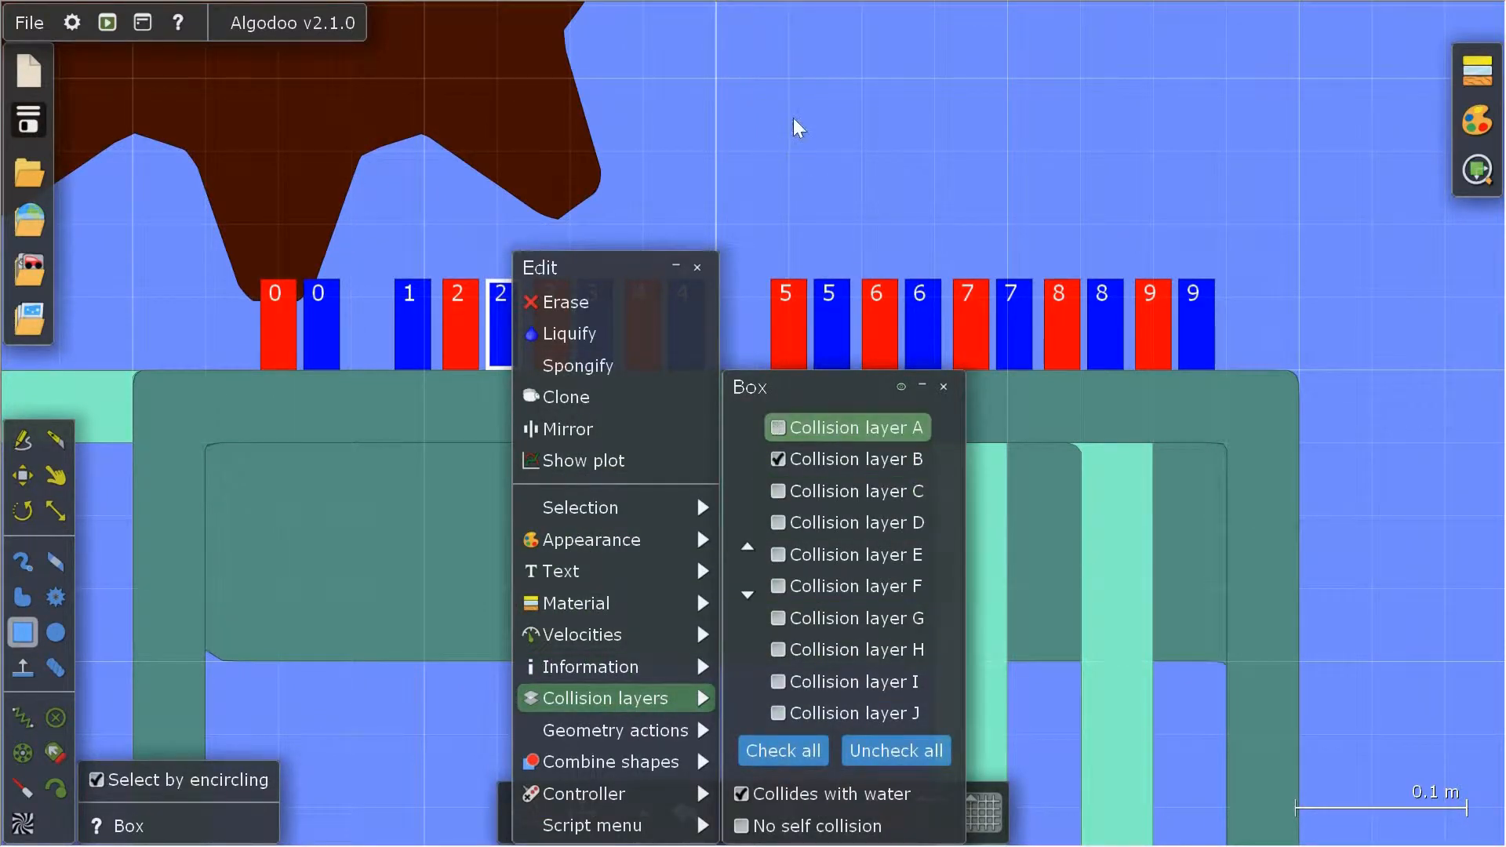
- Enable collision layer B on the red box labelled 3 and collision layer G on the blue box labelled 3
{"action": "left_click", "coordinate": [550, 326]}
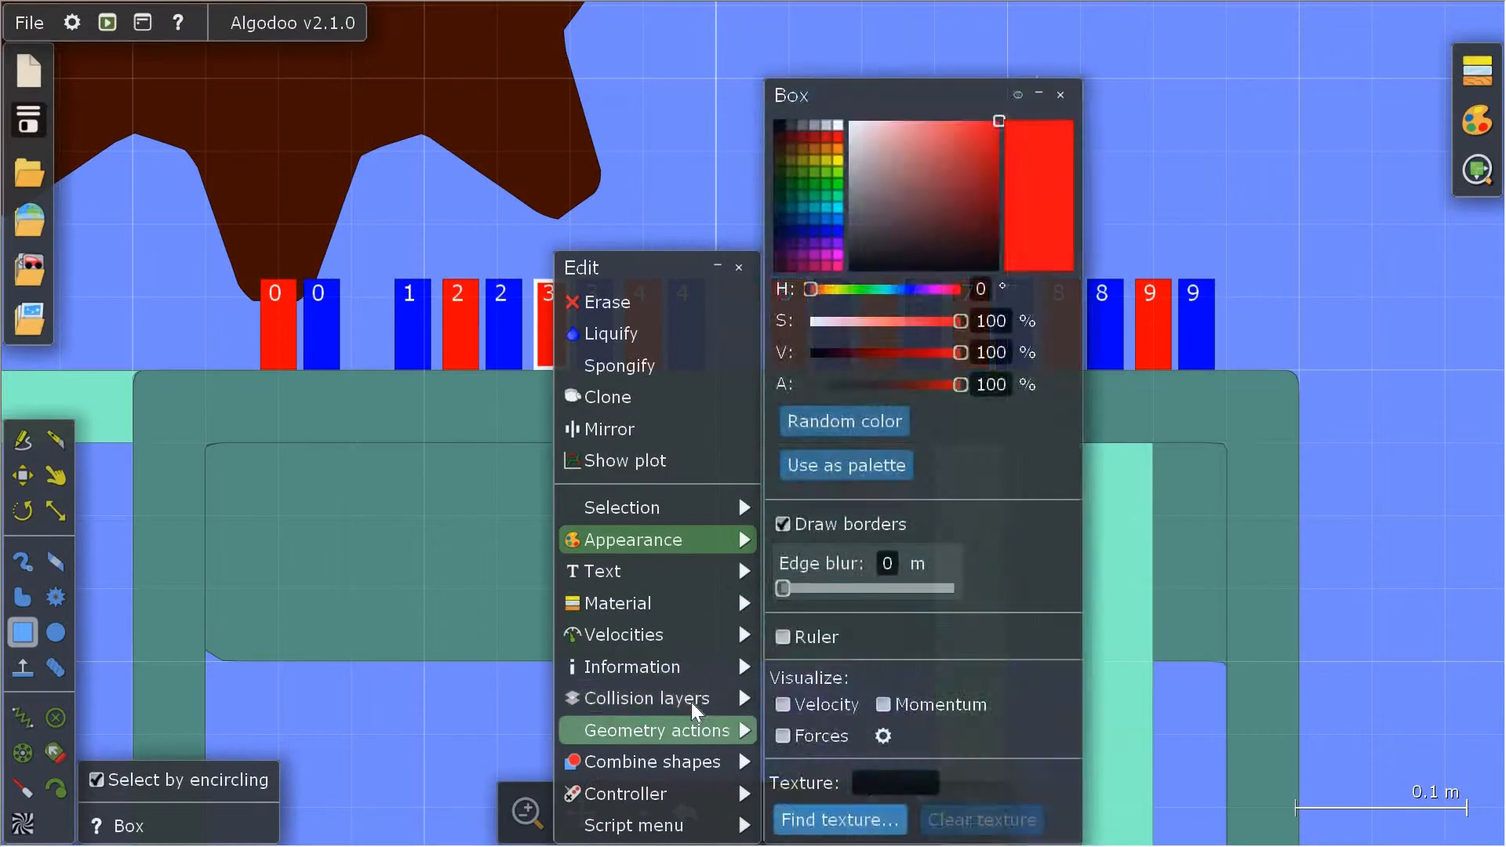
{"action": "mouse_move", "coordinate": [674, 699]}
{"action": "left_click", "coordinate": [894, 459]}
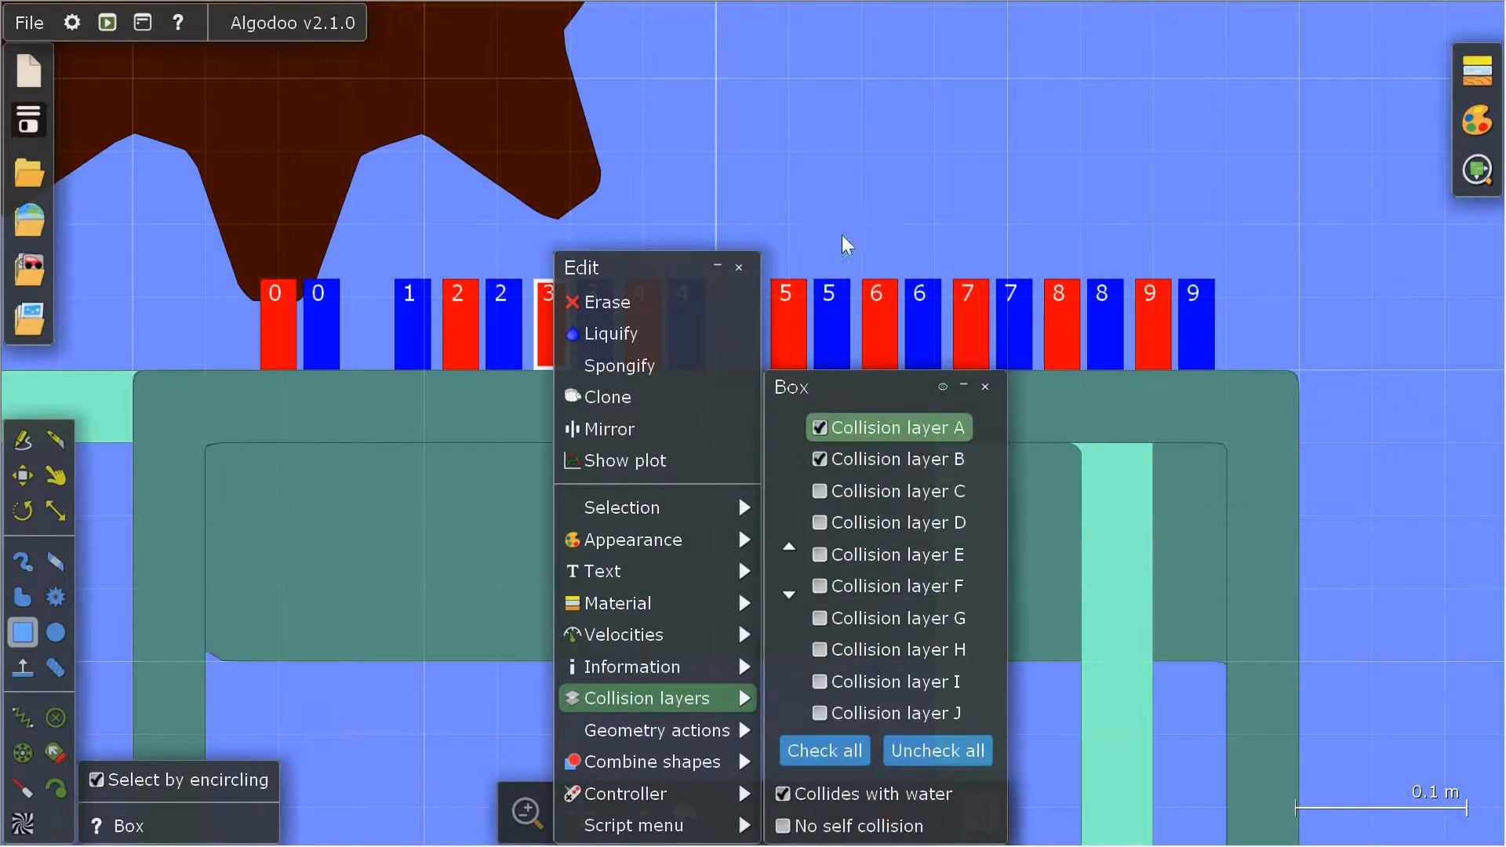
{"action": "left_click", "coordinate": [863, 228]}
{"action": "right_click", "coordinate": [591, 325]}
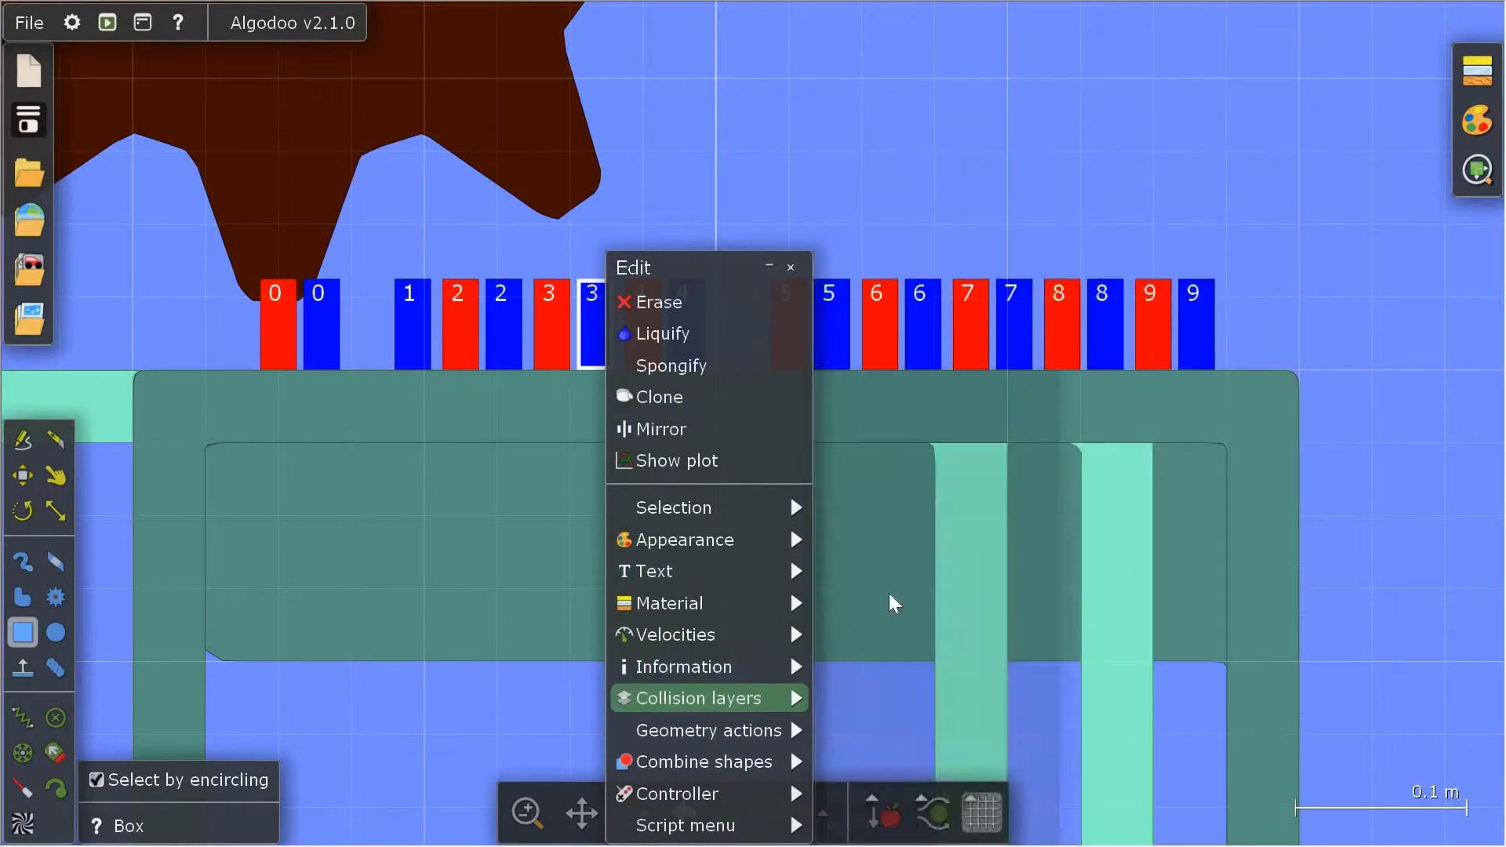
{"action": "mouse_move", "coordinate": [714, 698]}
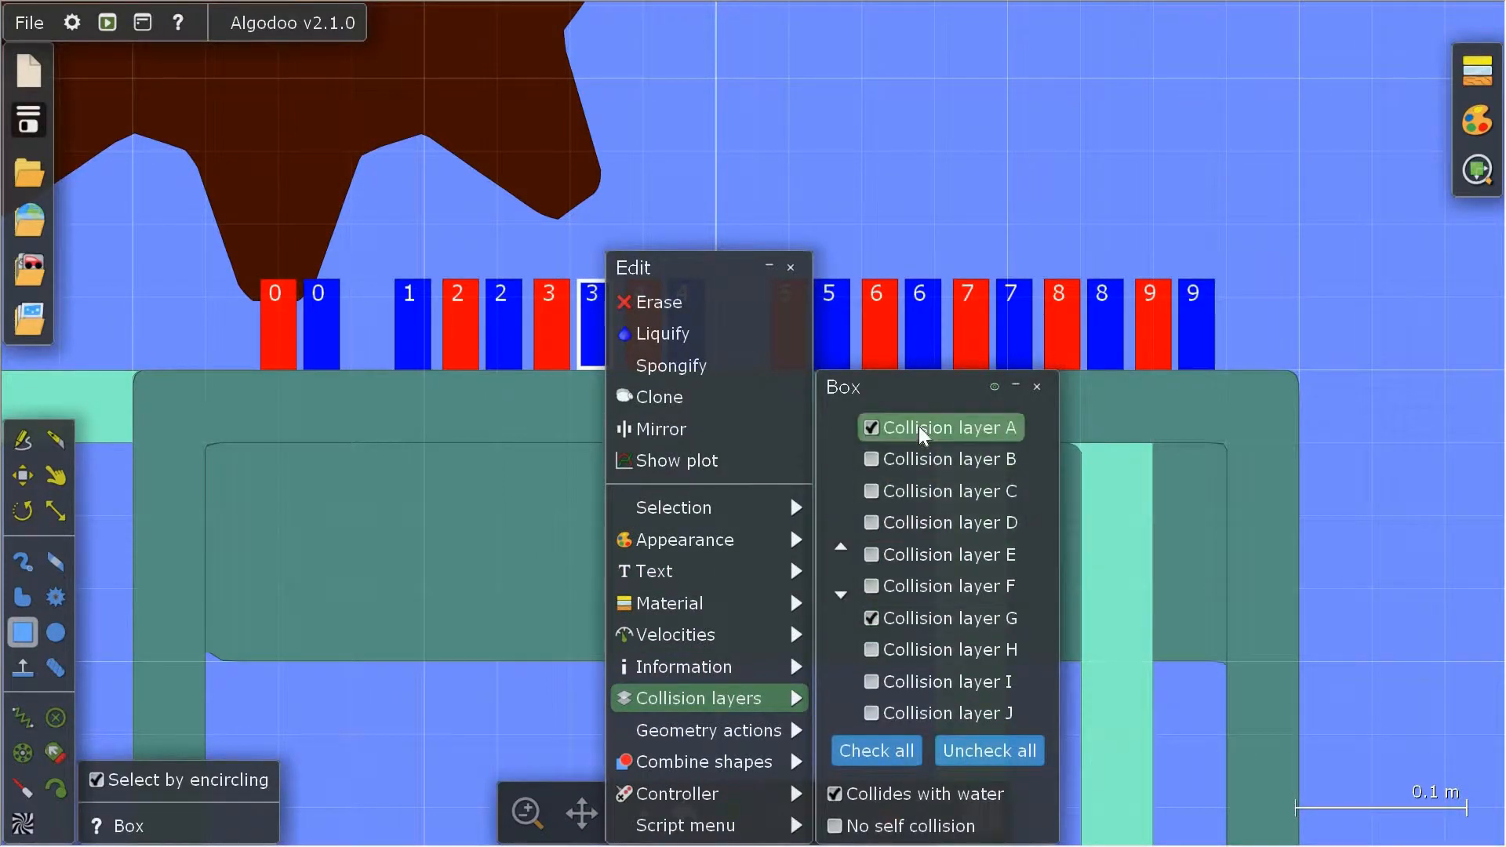
{"action": "left_click", "coordinate": [898, 196]}
- Put the red box labelled 4 on collision layer F instead of layer A
{"action": "left_click", "coordinate": [656, 334]}
{"action": "right_click", "coordinate": [656, 345]}
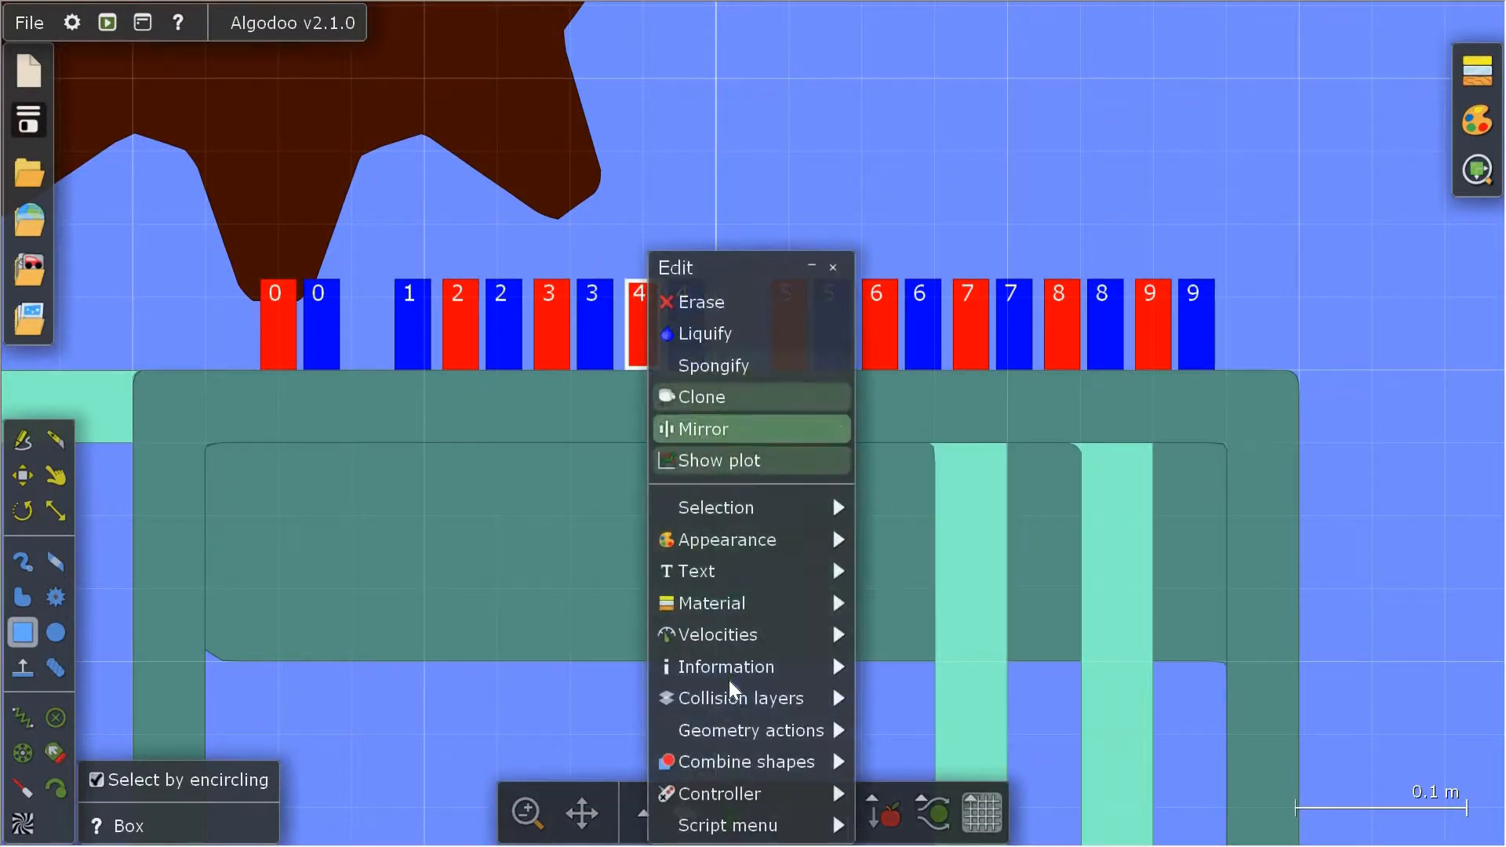
{"action": "mouse_move", "coordinate": [816, 698]}
{"action": "left_click", "coordinate": [972, 589]}
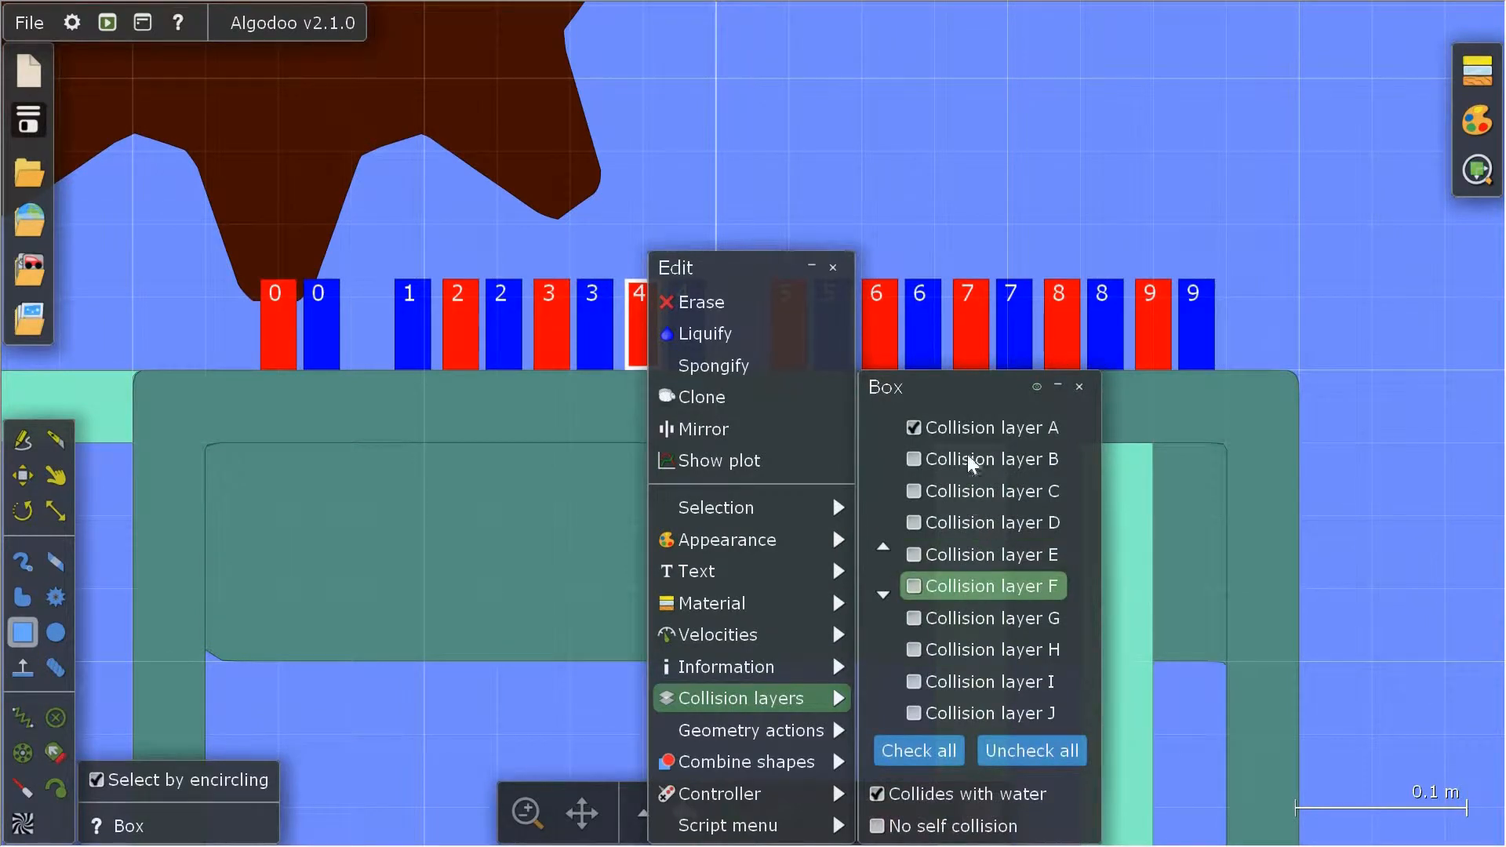
{"action": "left_click", "coordinate": [972, 433]}
{"action": "left_click", "coordinate": [931, 196]}
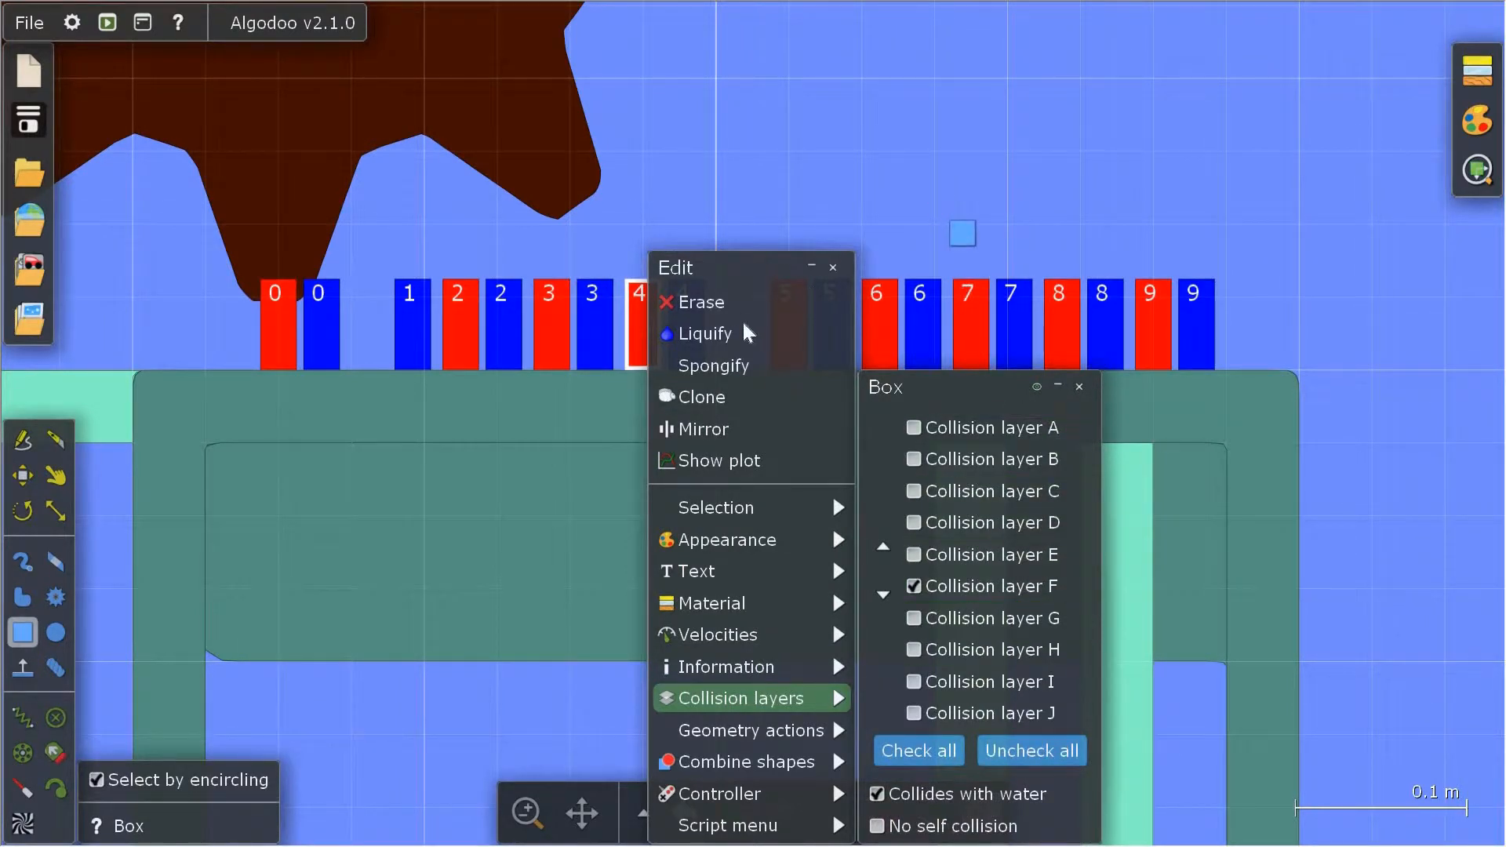
- Add collision layer D to the blue box labelled 4
{"action": "right_click", "coordinate": [700, 336]}
{"action": "mouse_move", "coordinate": [863, 698]}
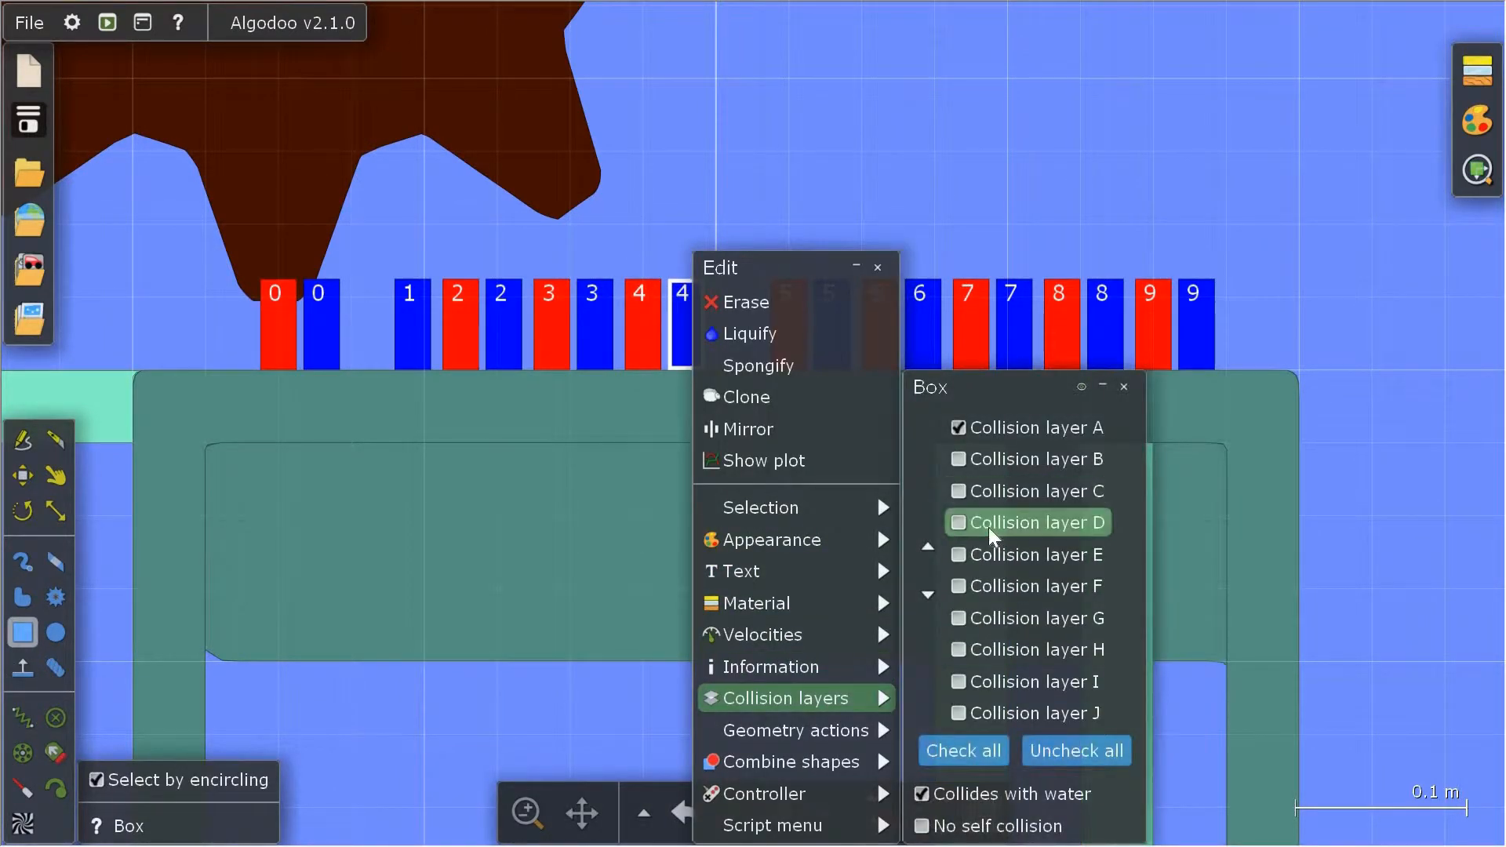
{"action": "left_click", "coordinate": [987, 521]}
{"action": "left_click", "coordinate": [991, 91]}
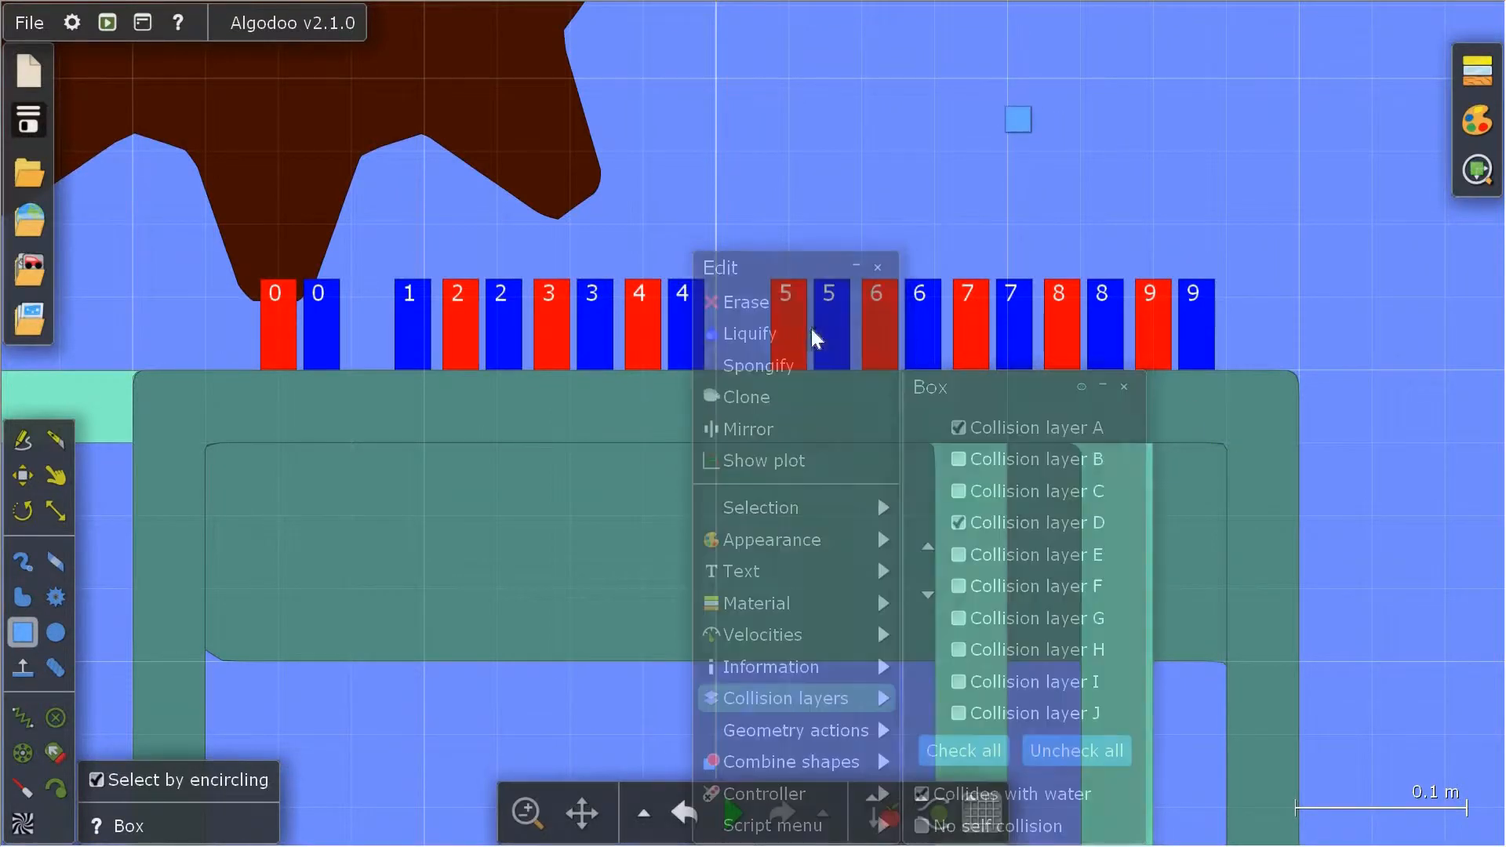
- Add collision layer D to the red box labelled 5
{"action": "right_click", "coordinate": [794, 336]}
{"action": "mouse_move", "coordinate": [946, 706]}
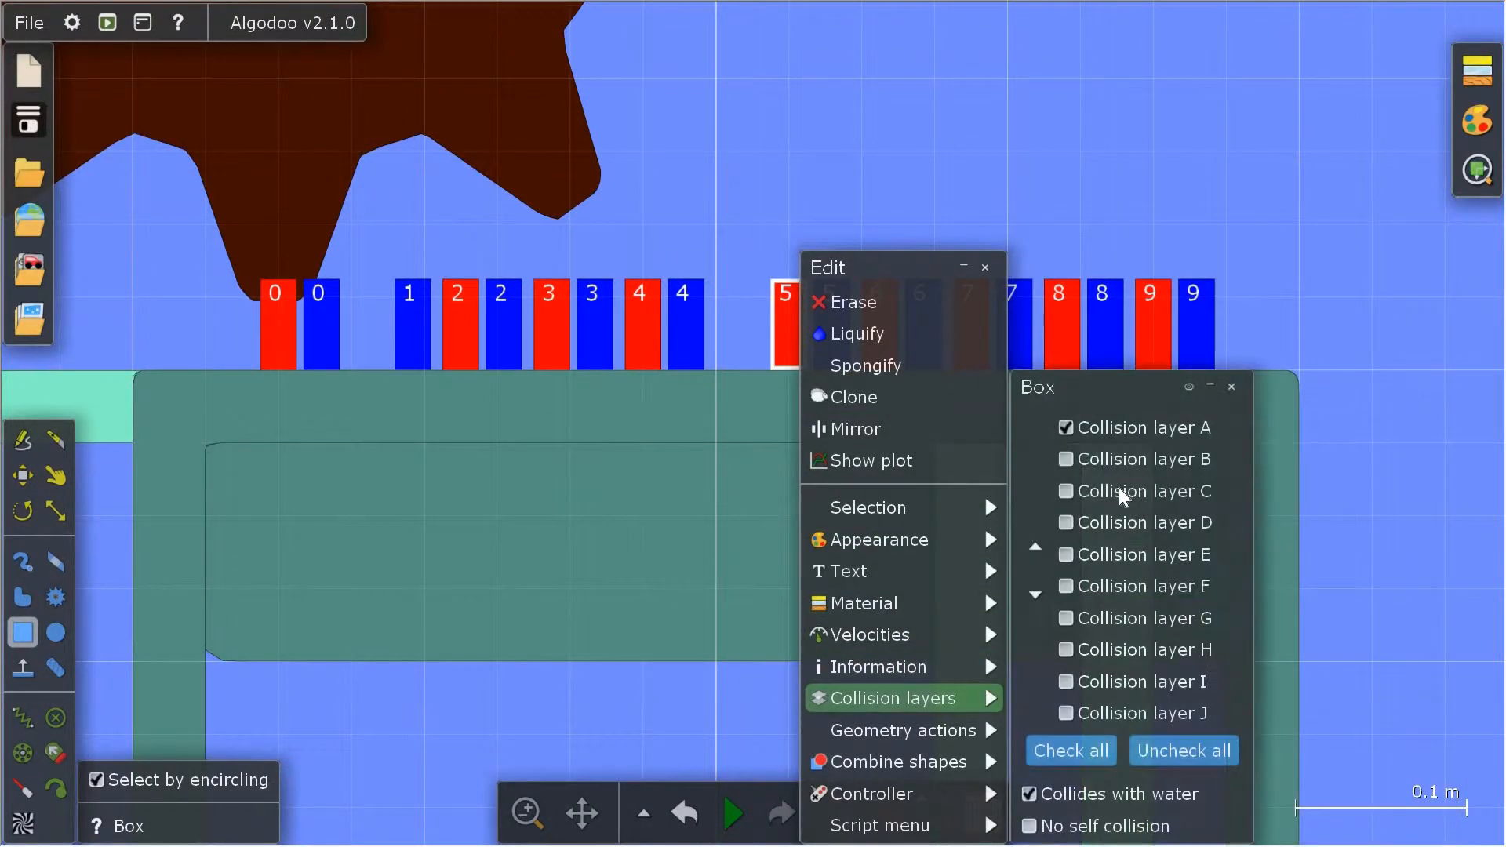
{"action": "left_click", "coordinate": [1114, 522]}
{"action": "left_click", "coordinate": [1156, 202]}
- Put the blue box labelled 5 on collision layer C instead of layer A
{"action": "left_click", "coordinate": [835, 345]}
{"action": "right_click", "coordinate": [836, 346]}
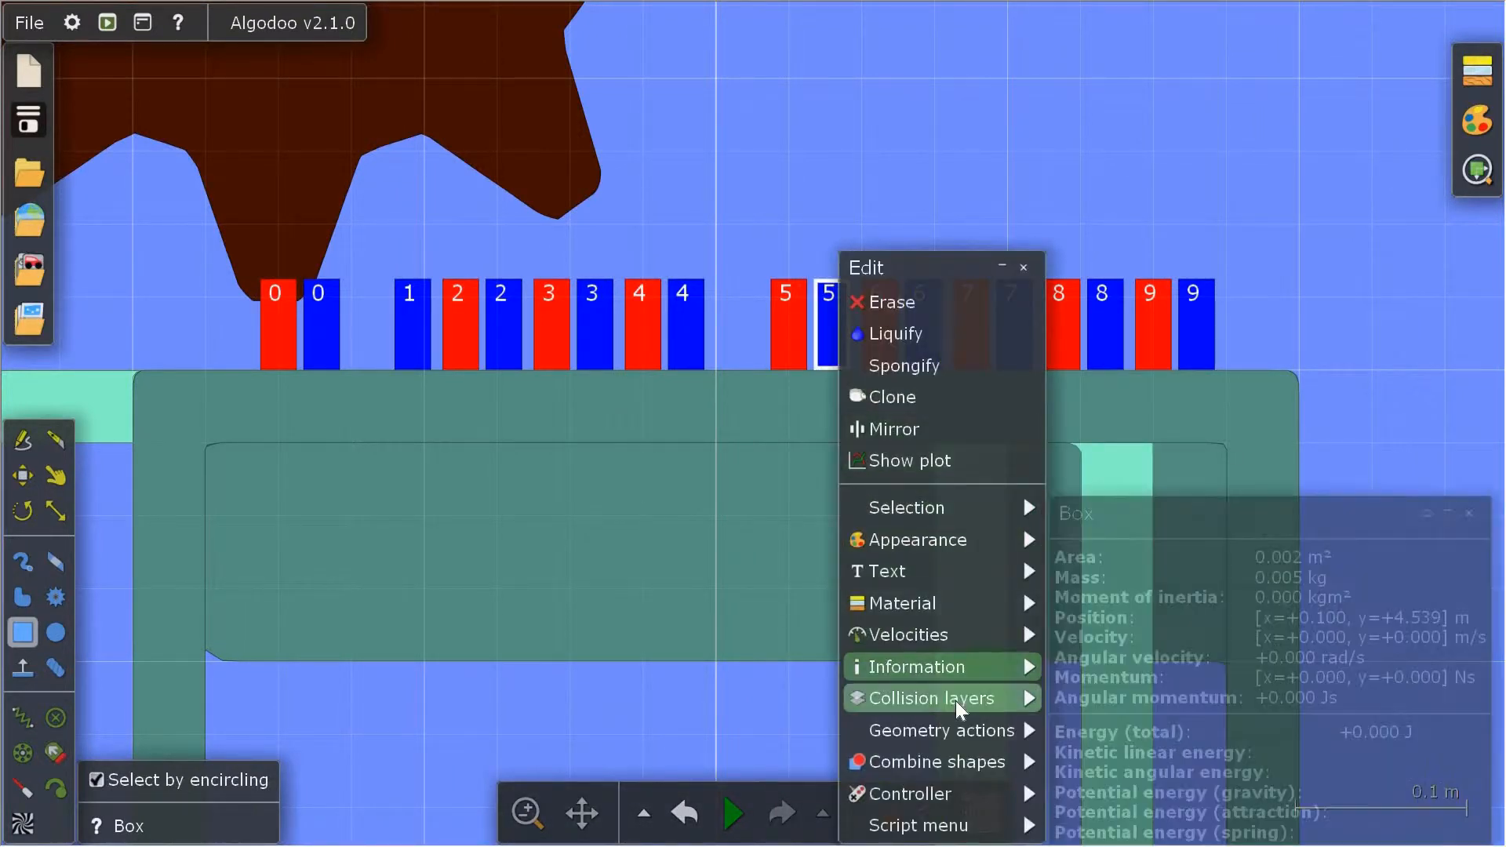
{"action": "mouse_move", "coordinate": [946, 698]}
{"action": "left_click", "coordinate": [1161, 492]}
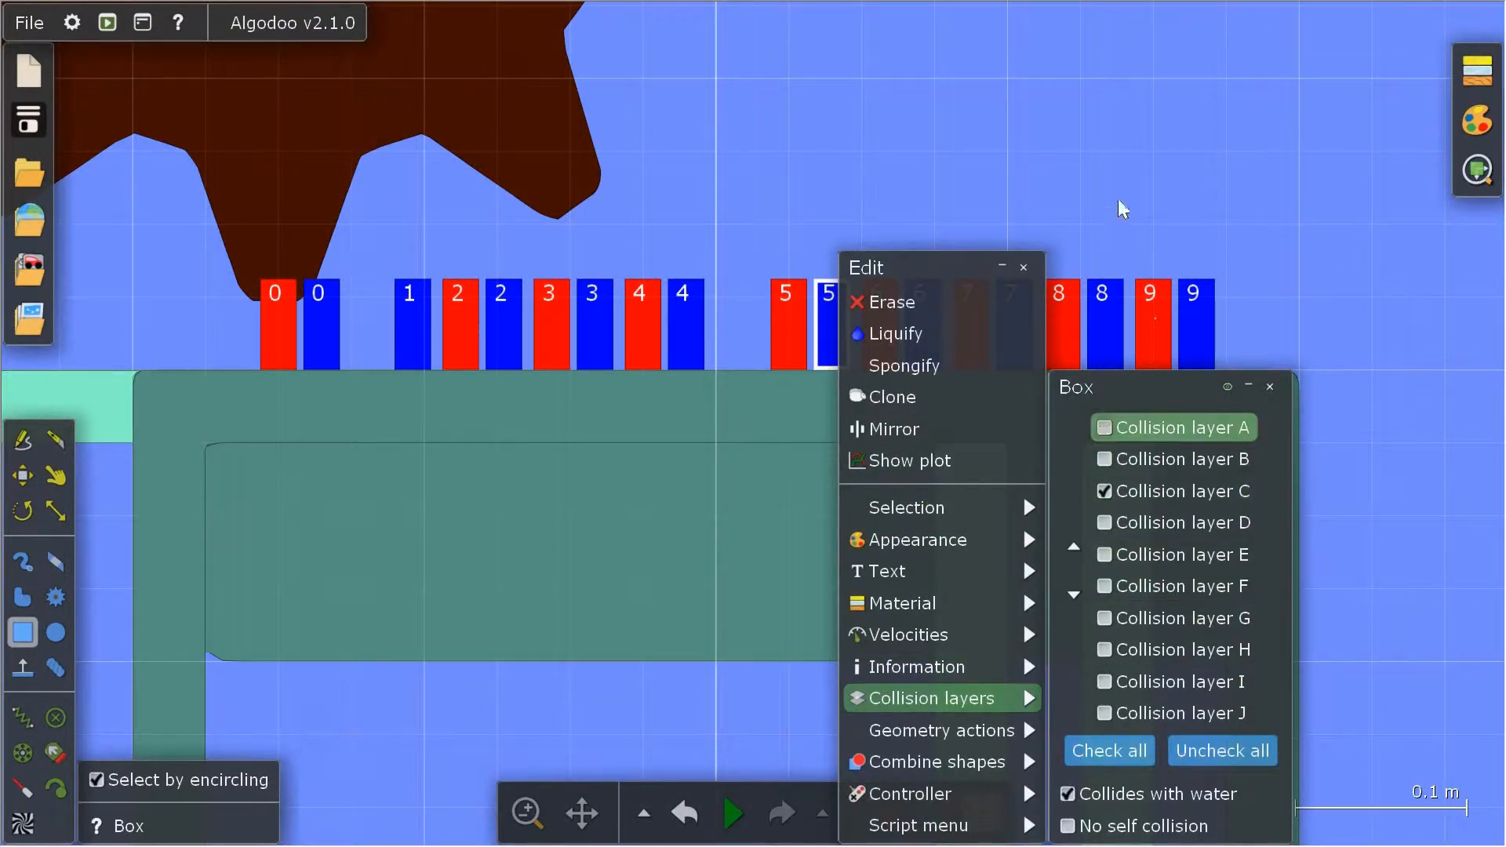
{"action": "left_click", "coordinate": [1146, 235]}
- Put the red box labelled 6 on collision layer G instead of layer A, and erase the blue box labelled 6
{"action": "right_click", "coordinate": [886, 337]}
{"action": "mouse_move", "coordinate": [1010, 694]}
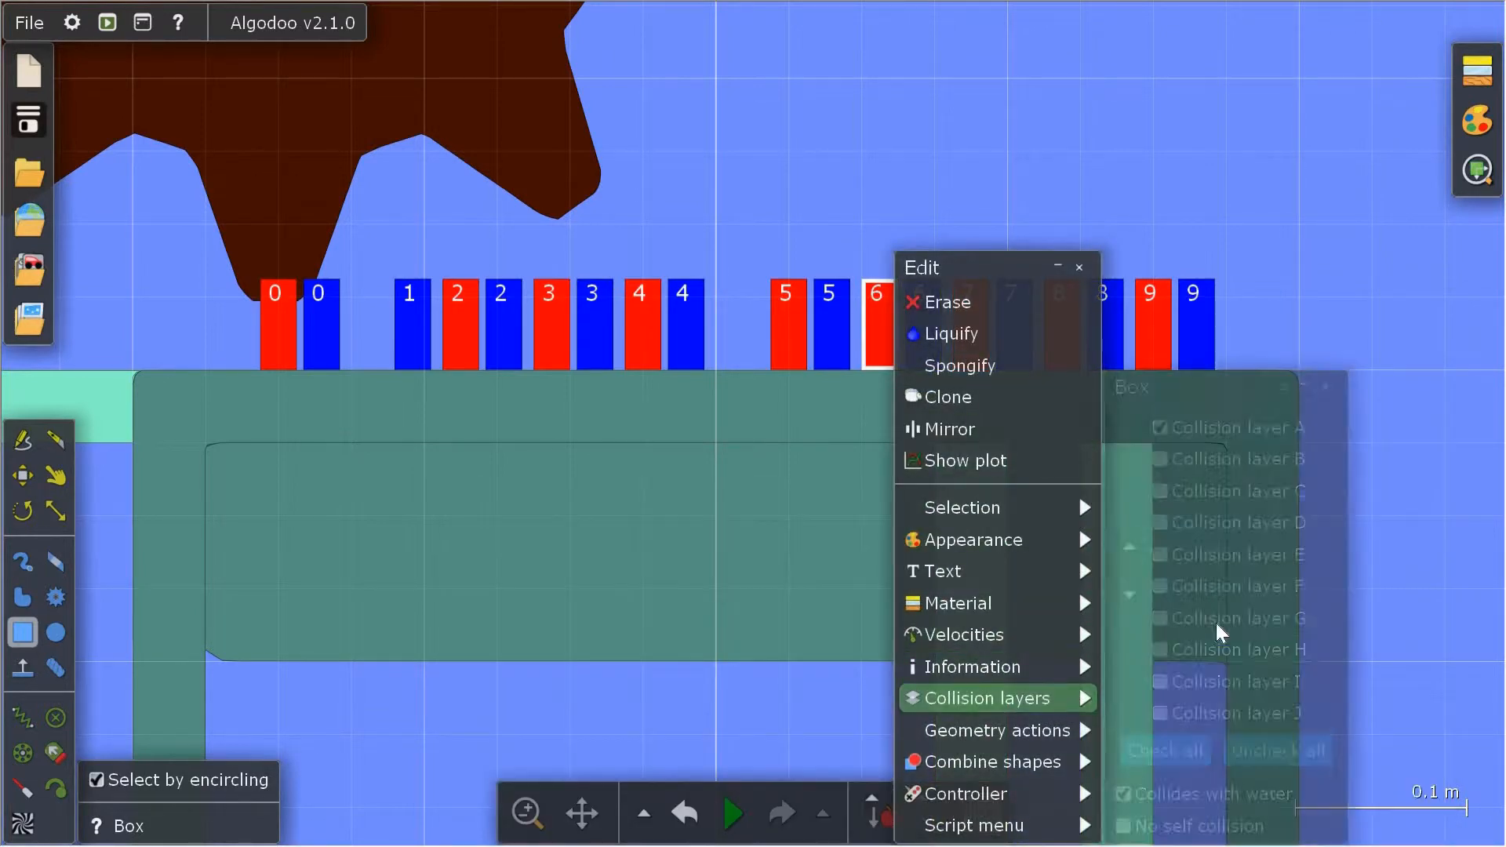
{"action": "left_click", "coordinate": [1236, 620]}
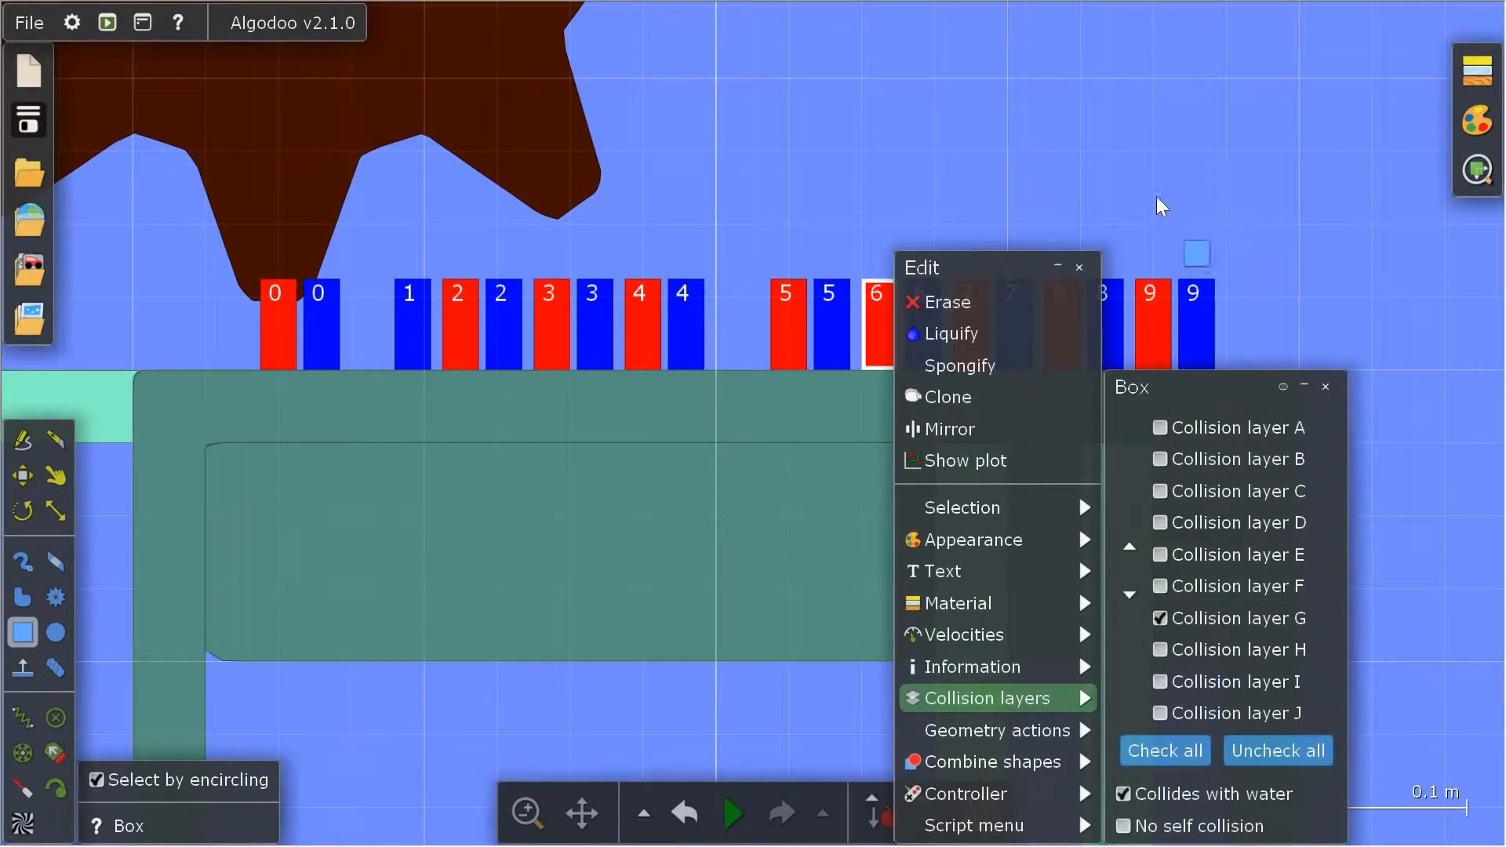
{"action": "left_click", "coordinate": [1197, 252]}
{"action": "left_click", "coordinate": [920, 345]}
{"action": "right_click", "coordinate": [926, 357]}
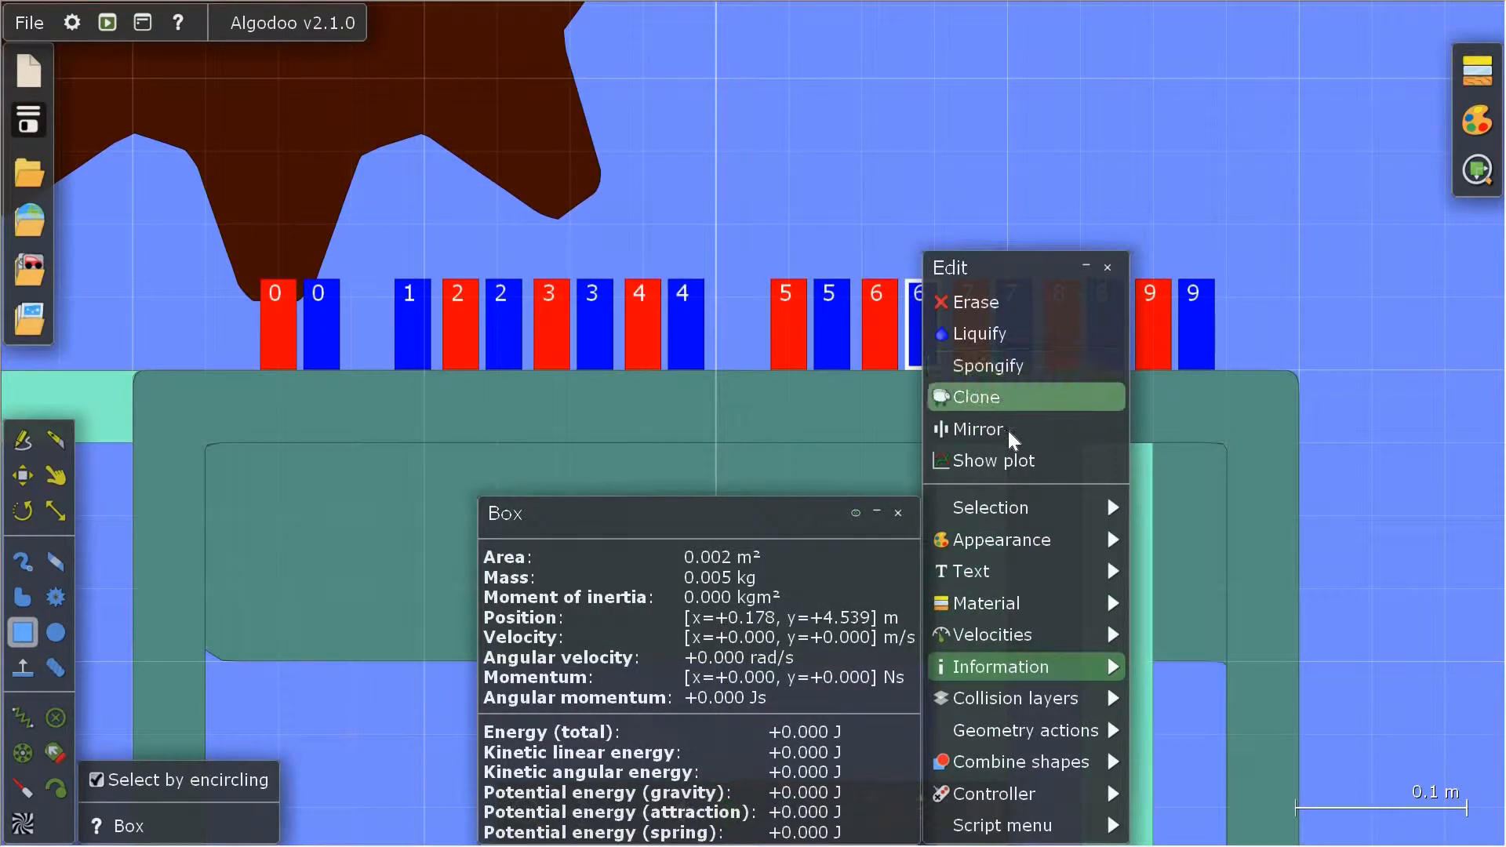
{"action": "left_click", "coordinate": [962, 305]}
- Put the red box labelled 7 on collision layer C instead of layer A
{"action": "left_click", "coordinate": [973, 346]}
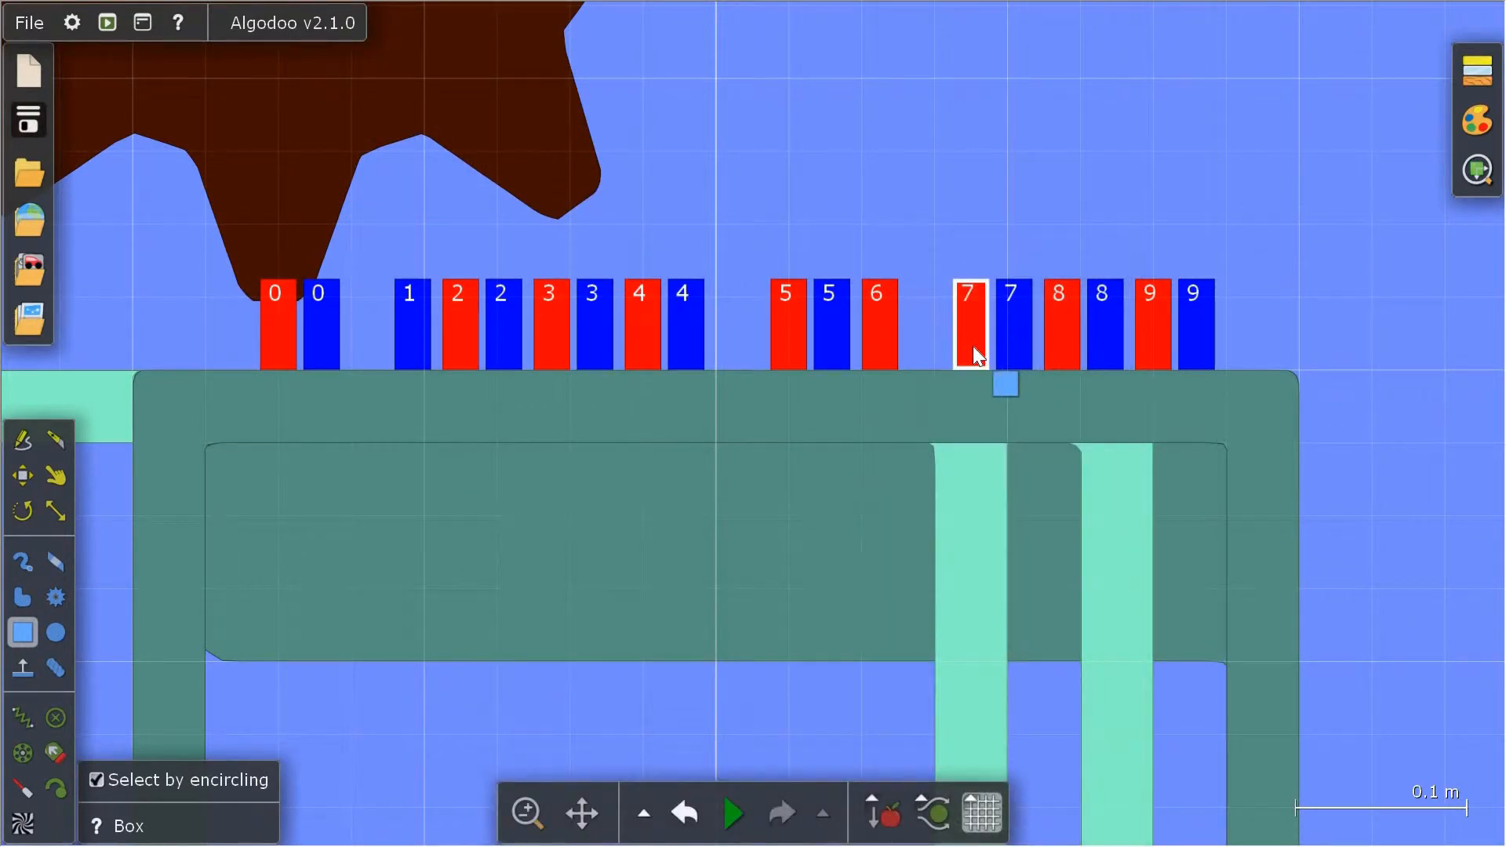
{"action": "right_click", "coordinate": [973, 346]}
{"action": "mouse_move", "coordinate": [1091, 694]}
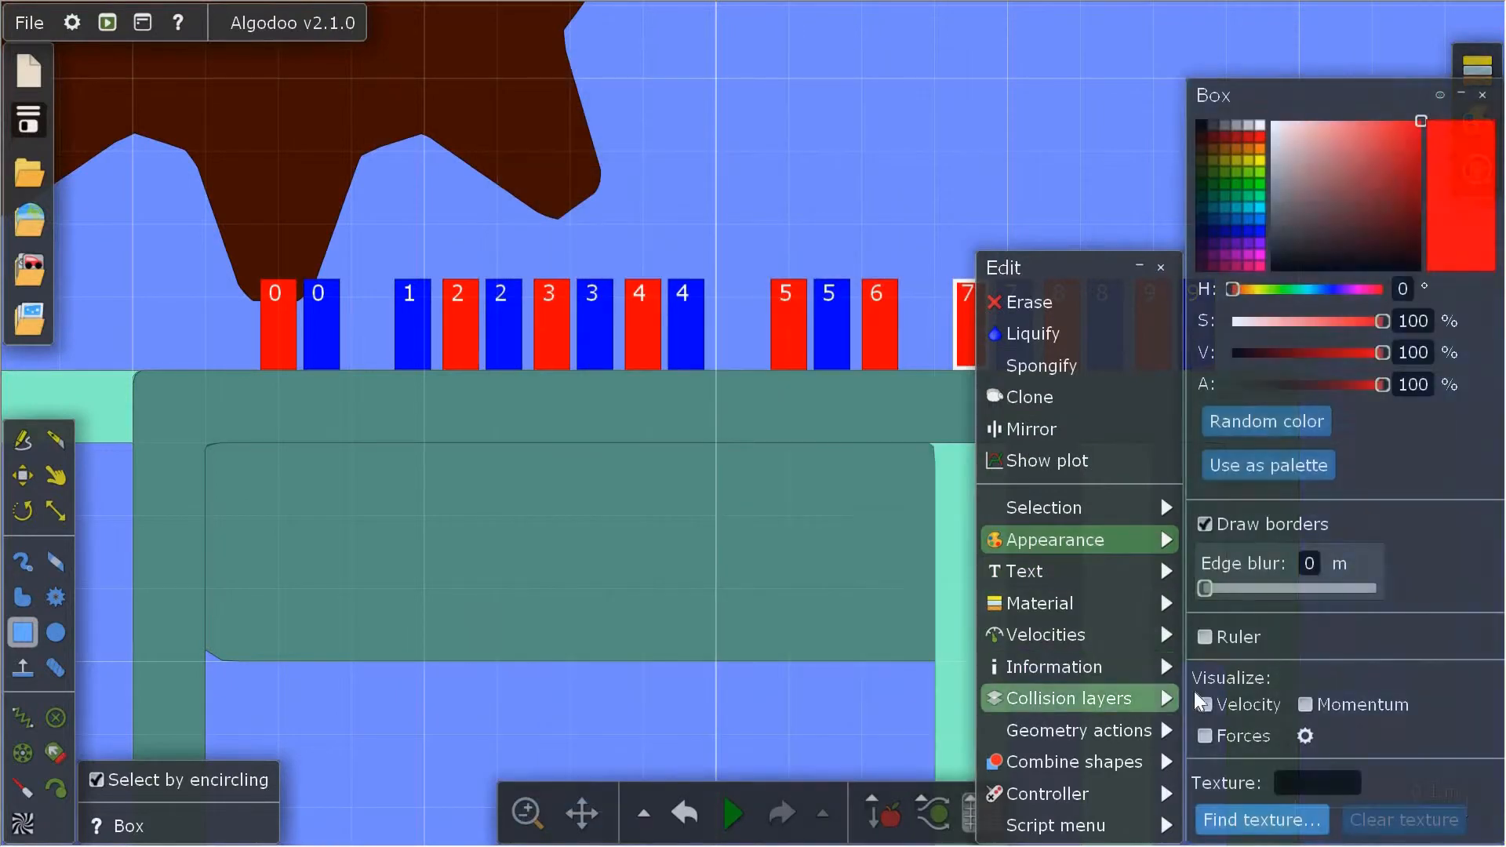
{"action": "left_click", "coordinate": [1307, 489]}
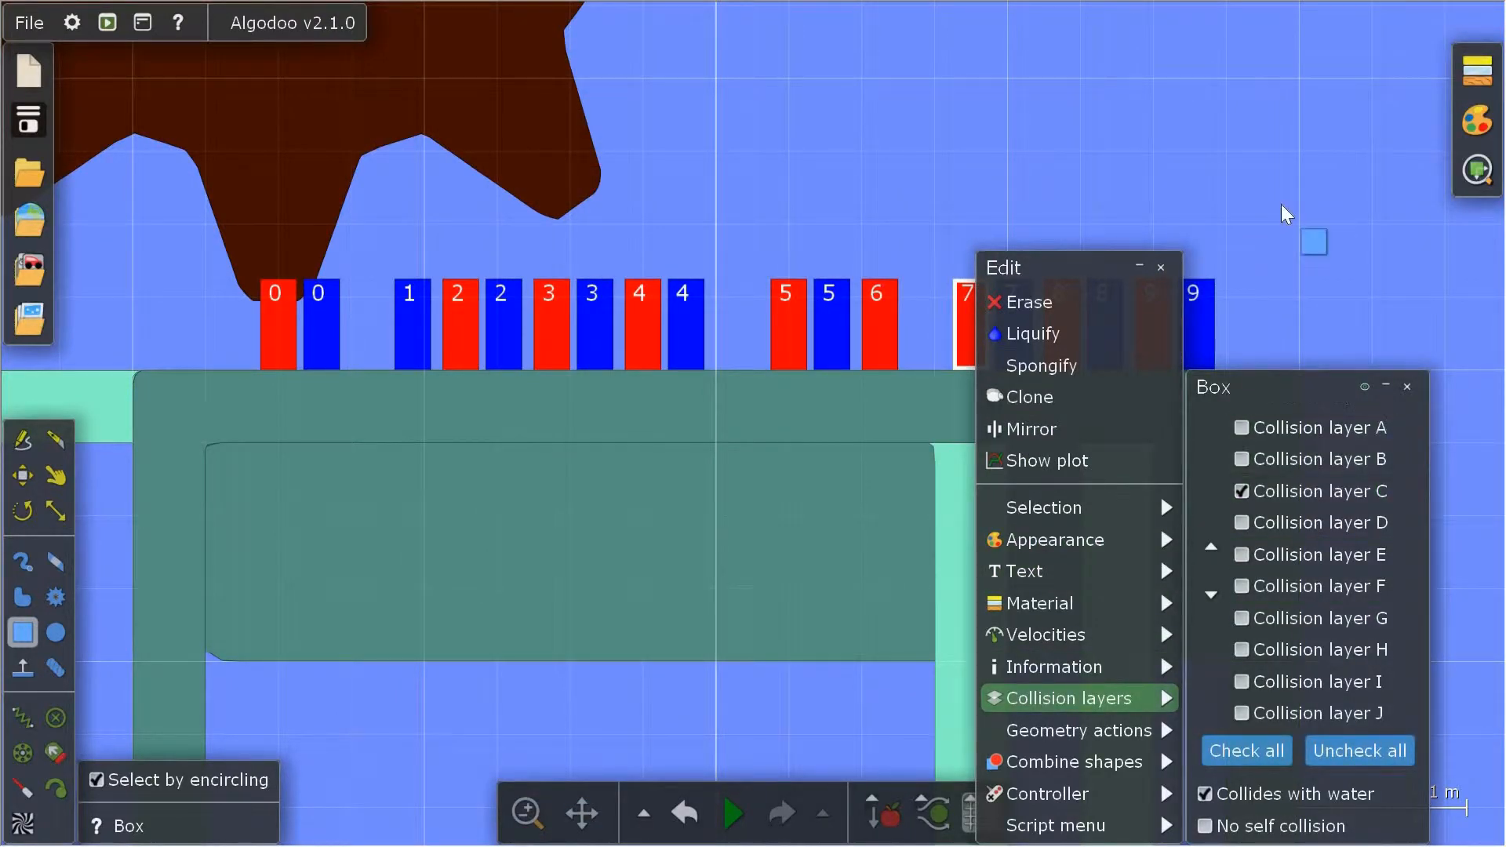
- Enable collision layers E and F on the blue box labelled 7
{"action": "left_click", "coordinate": [1012, 338]}
{"action": "right_click", "coordinate": [1012, 337]}
{"action": "mouse_move", "coordinate": [1114, 698]}
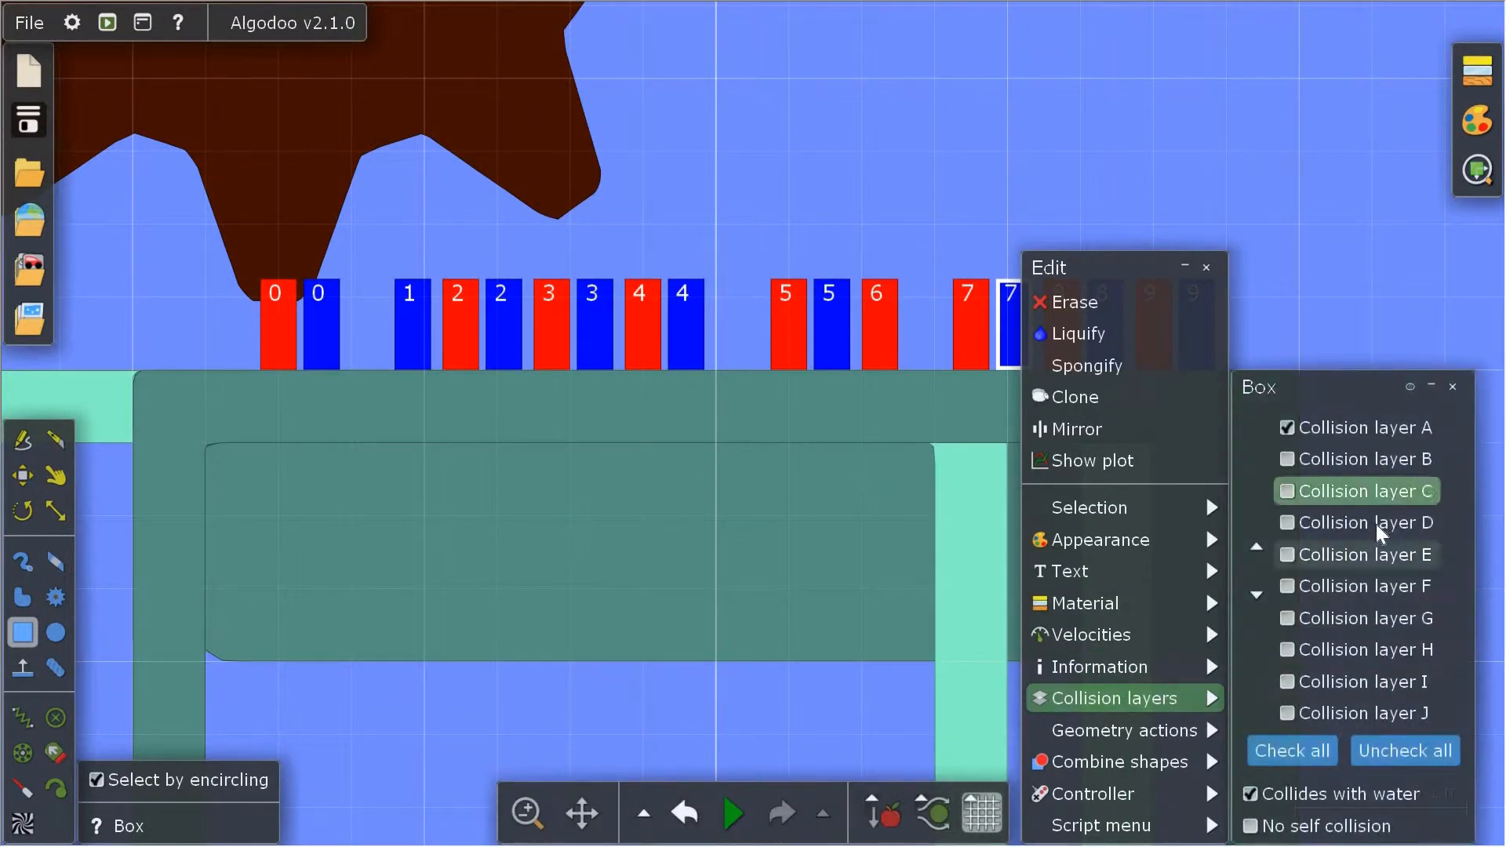
{"action": "left_click", "coordinate": [1381, 555]}
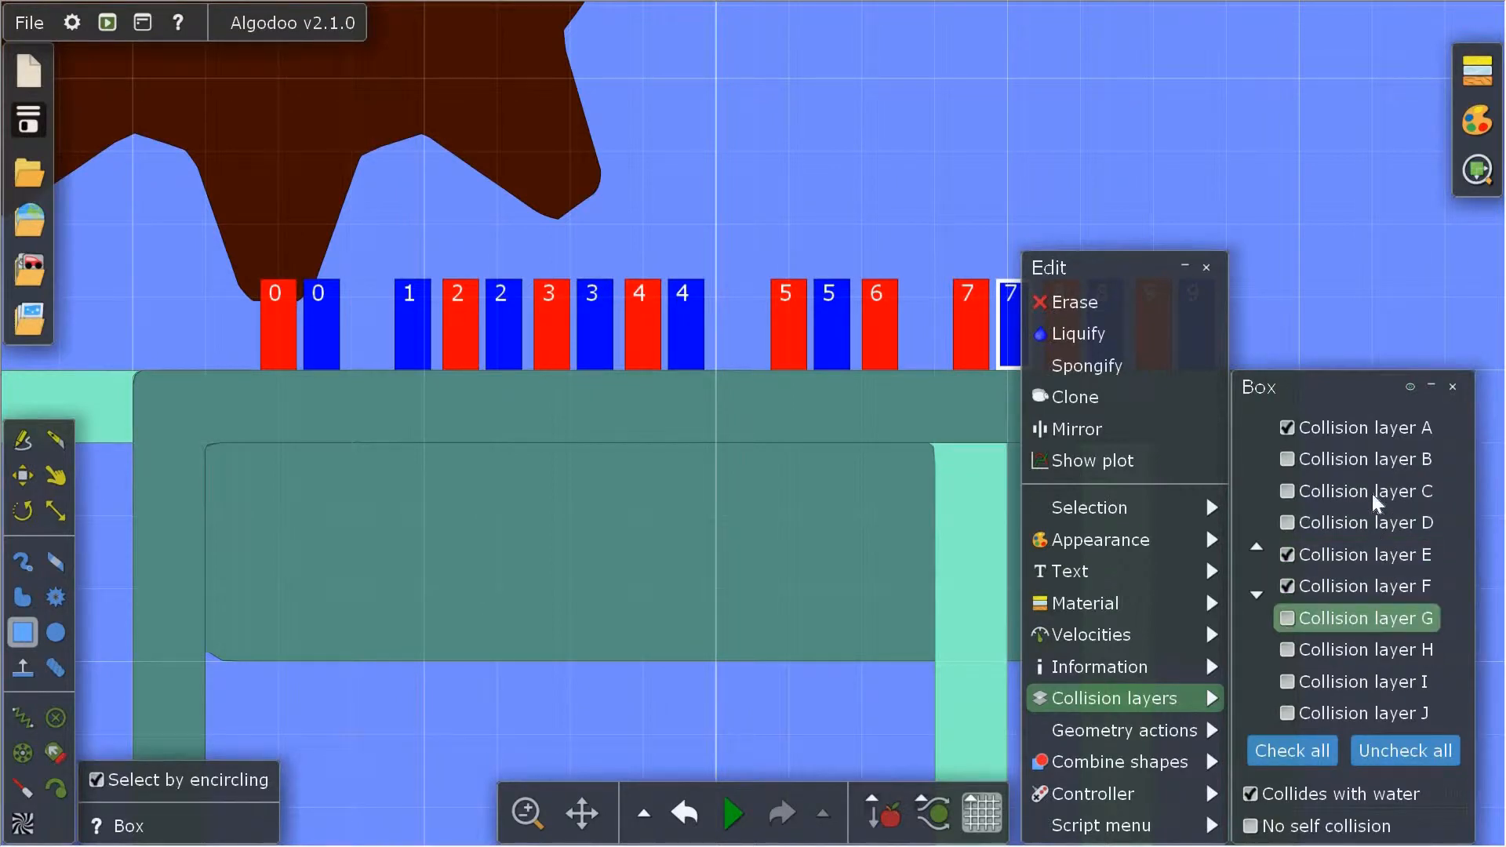
{"action": "key", "text": "Escape"}
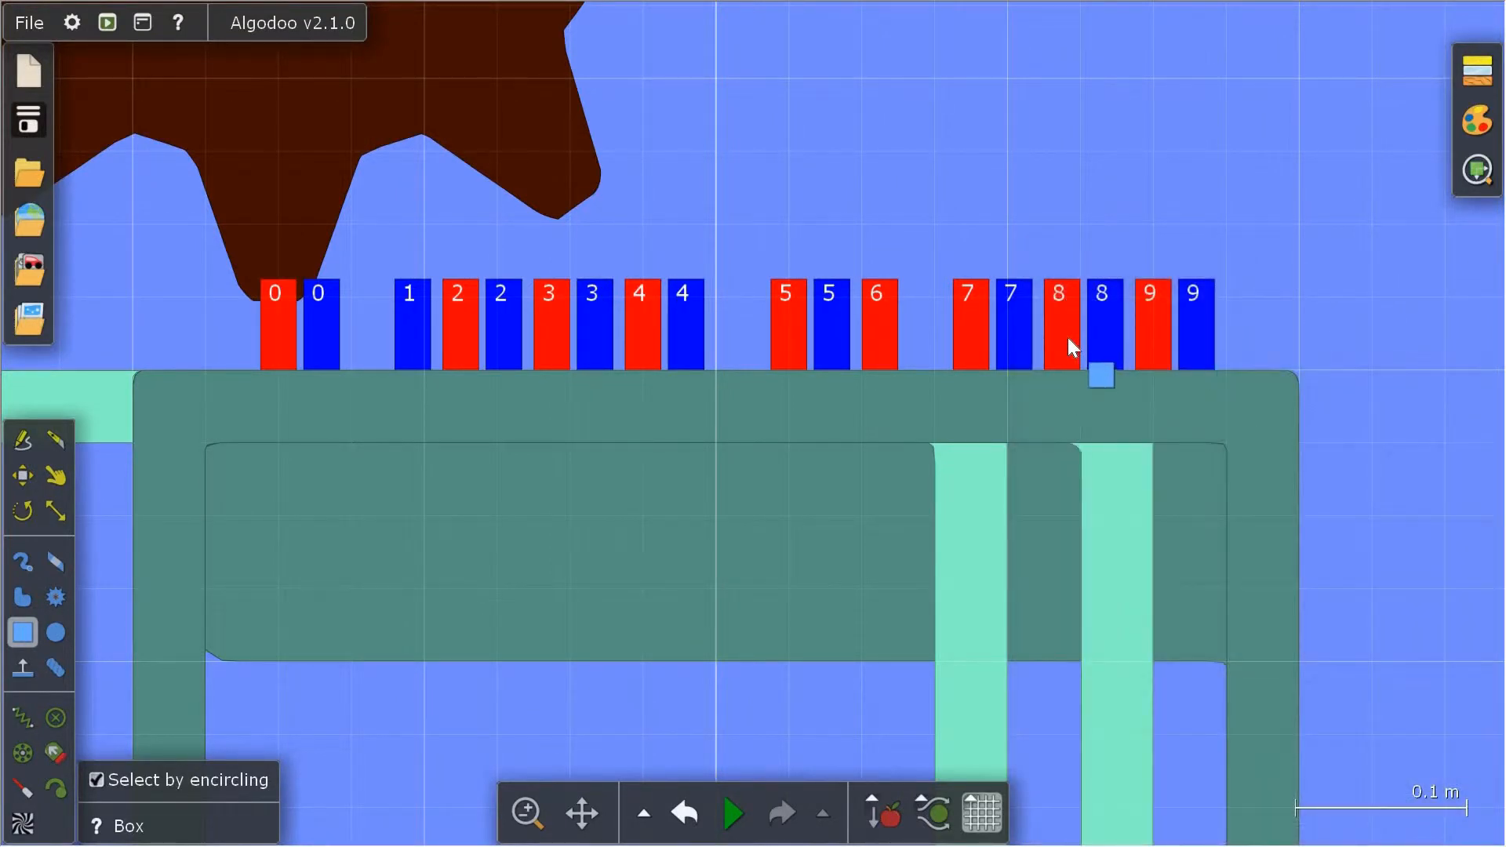
- Add collision layers E, F and G to the red box labelled 8
{"action": "right_click", "coordinate": [1069, 337]}
{"action": "mouse_move", "coordinate": [1177, 698]}
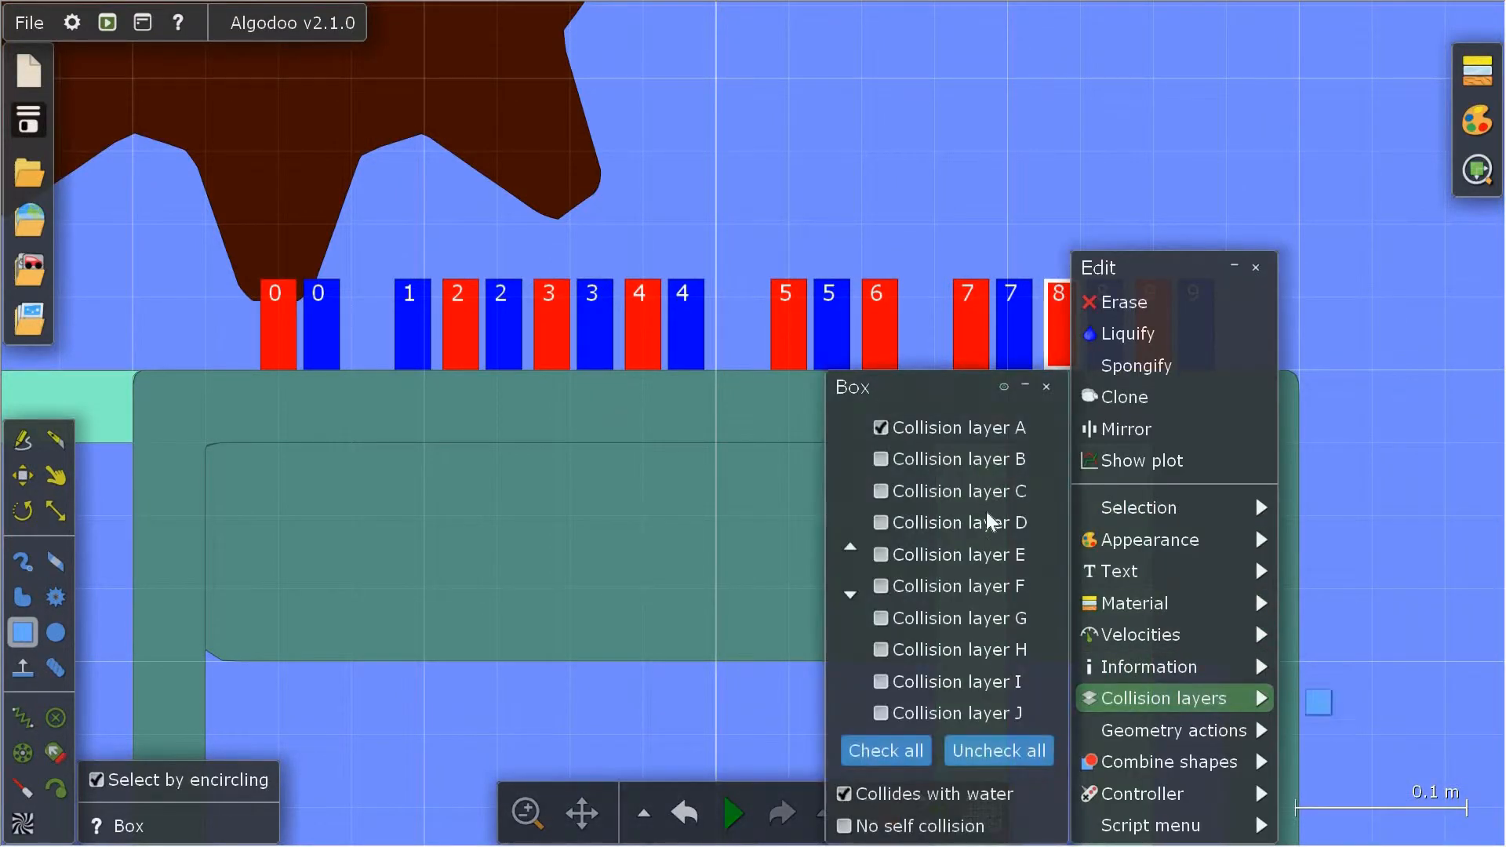
{"action": "left_click", "coordinate": [1001, 557]}
{"action": "left_click", "coordinate": [1004, 589]}
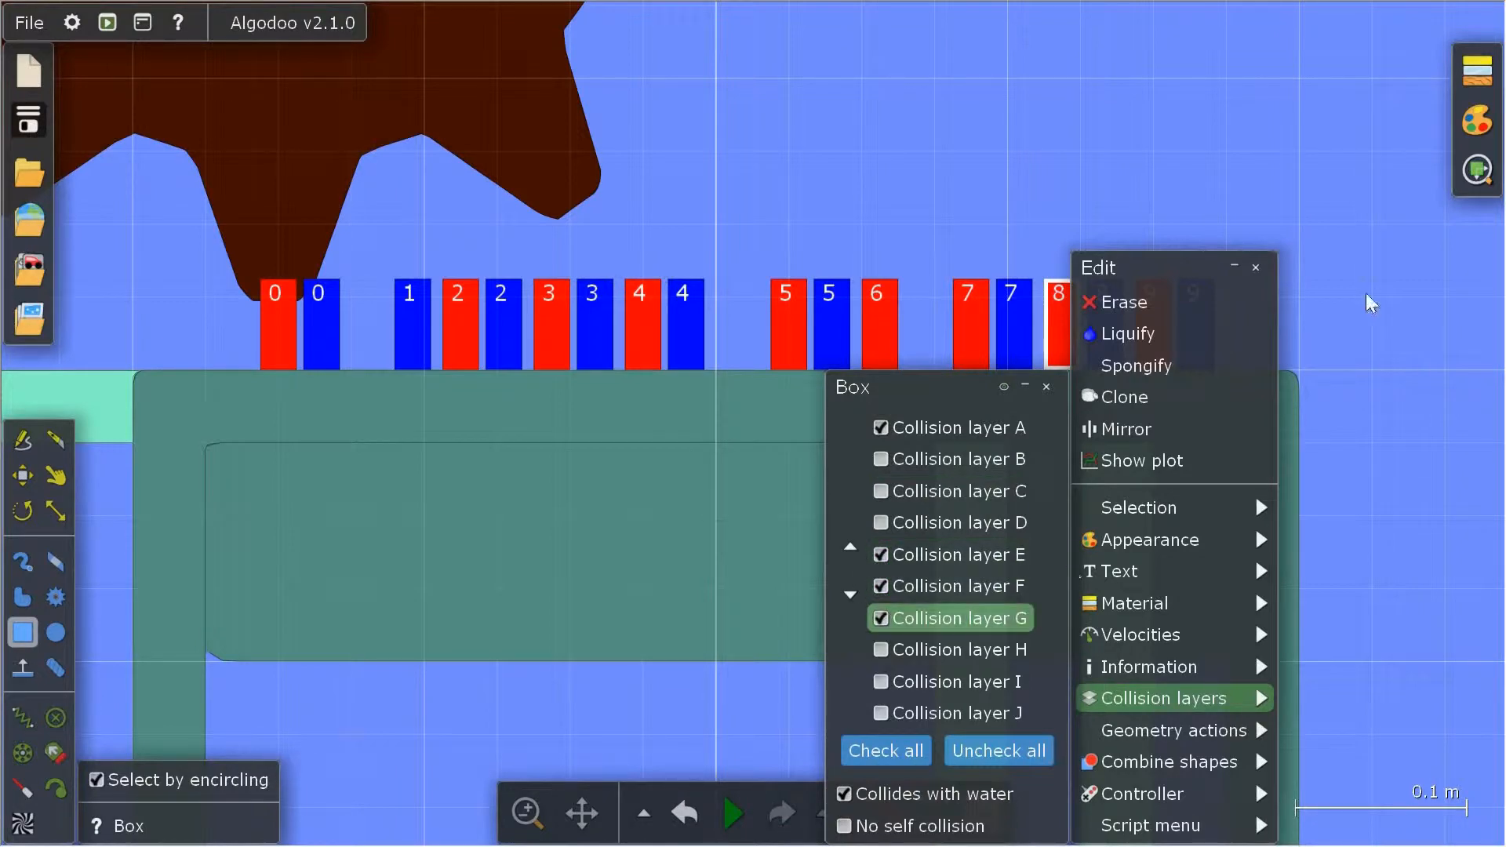
- Erase the blue box labelled 8 and the red box labelled 9
{"action": "left_click", "coordinate": [1156, 323]}
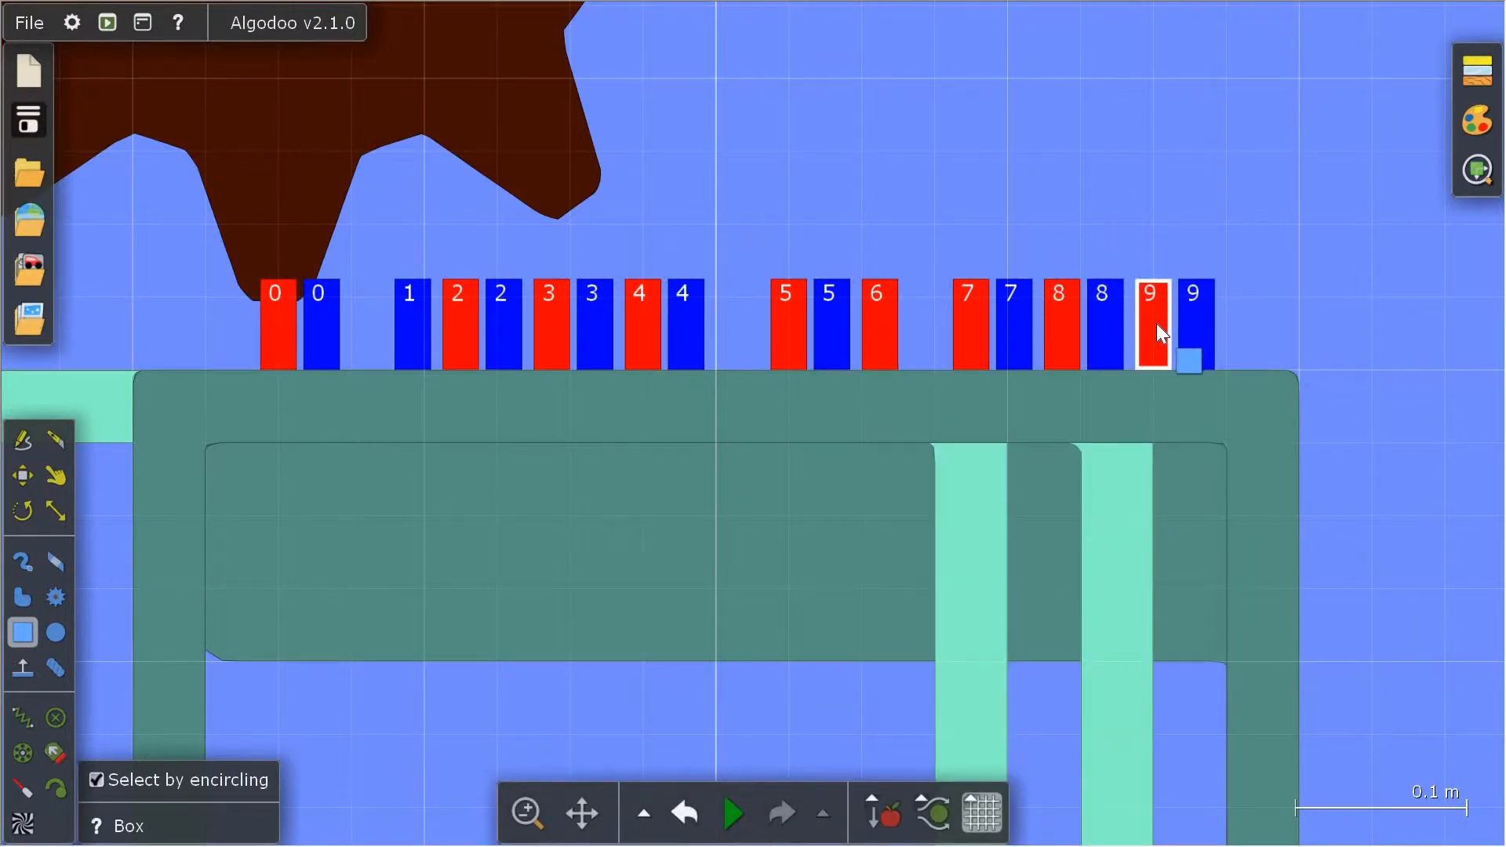
{"action": "right_click", "coordinate": [1159, 329]}
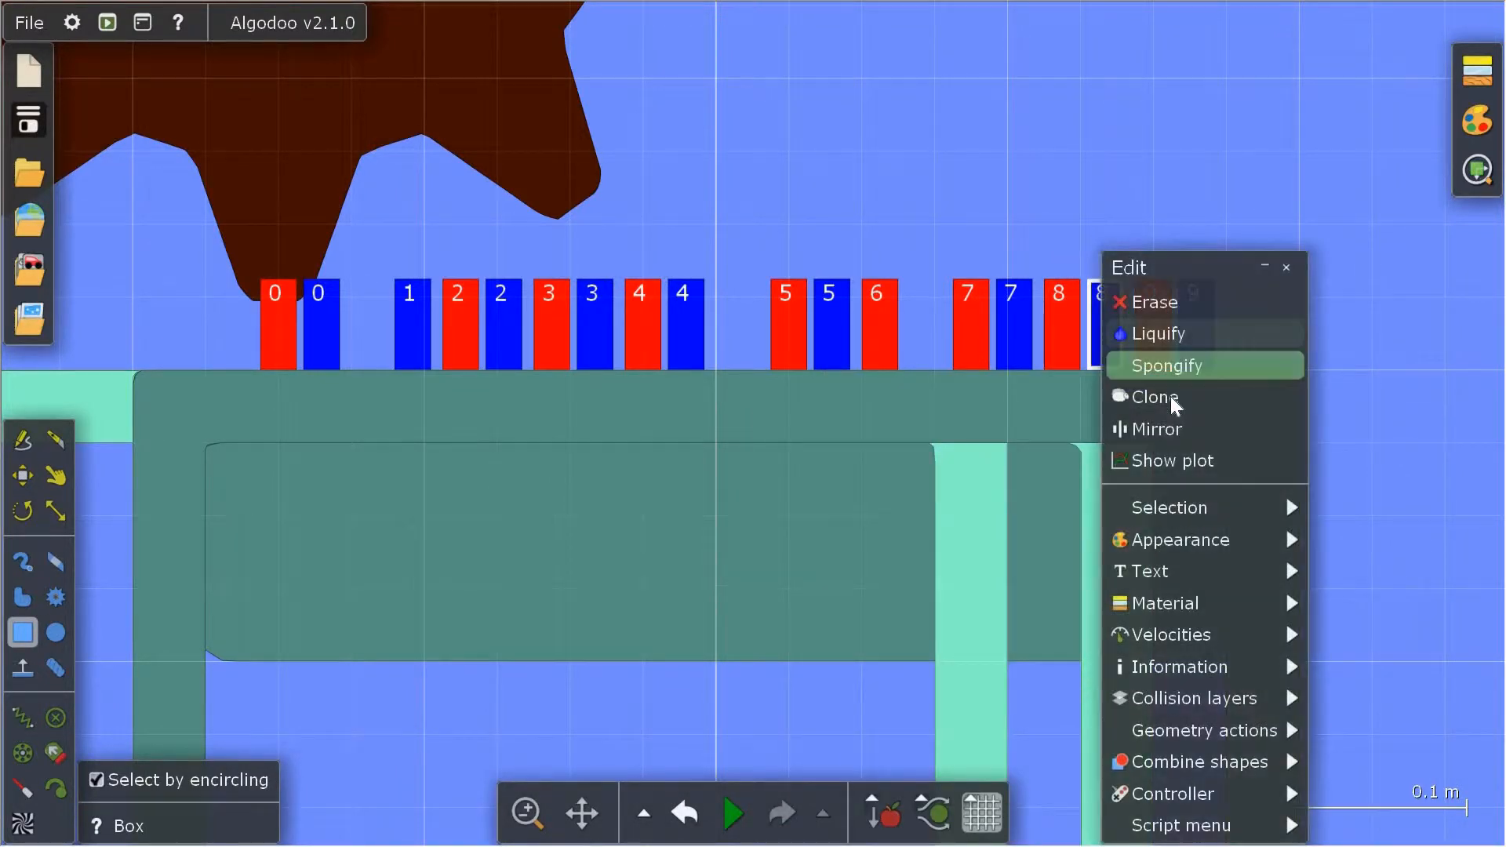
{"action": "left_click", "coordinate": [1185, 302]}
{"action": "left_click", "coordinate": [1152, 338]}
{"action": "right_click", "coordinate": [1151, 339]}
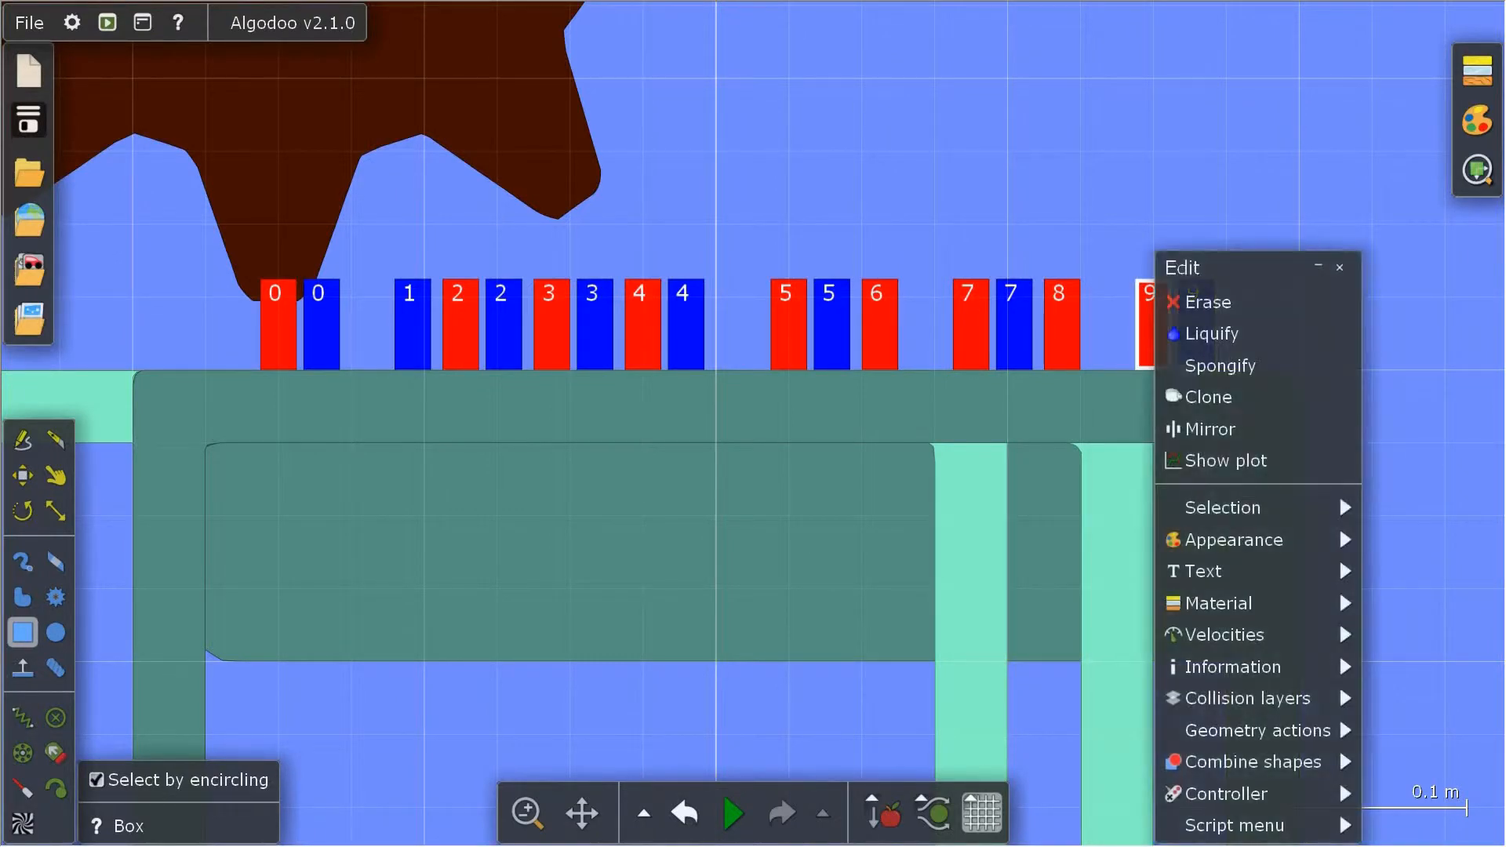
{"action": "left_click", "coordinate": [1217, 303]}
- Put the blue box labelled 9 on collision layer G instead of layer A
{"action": "left_click", "coordinate": [1199, 312]}
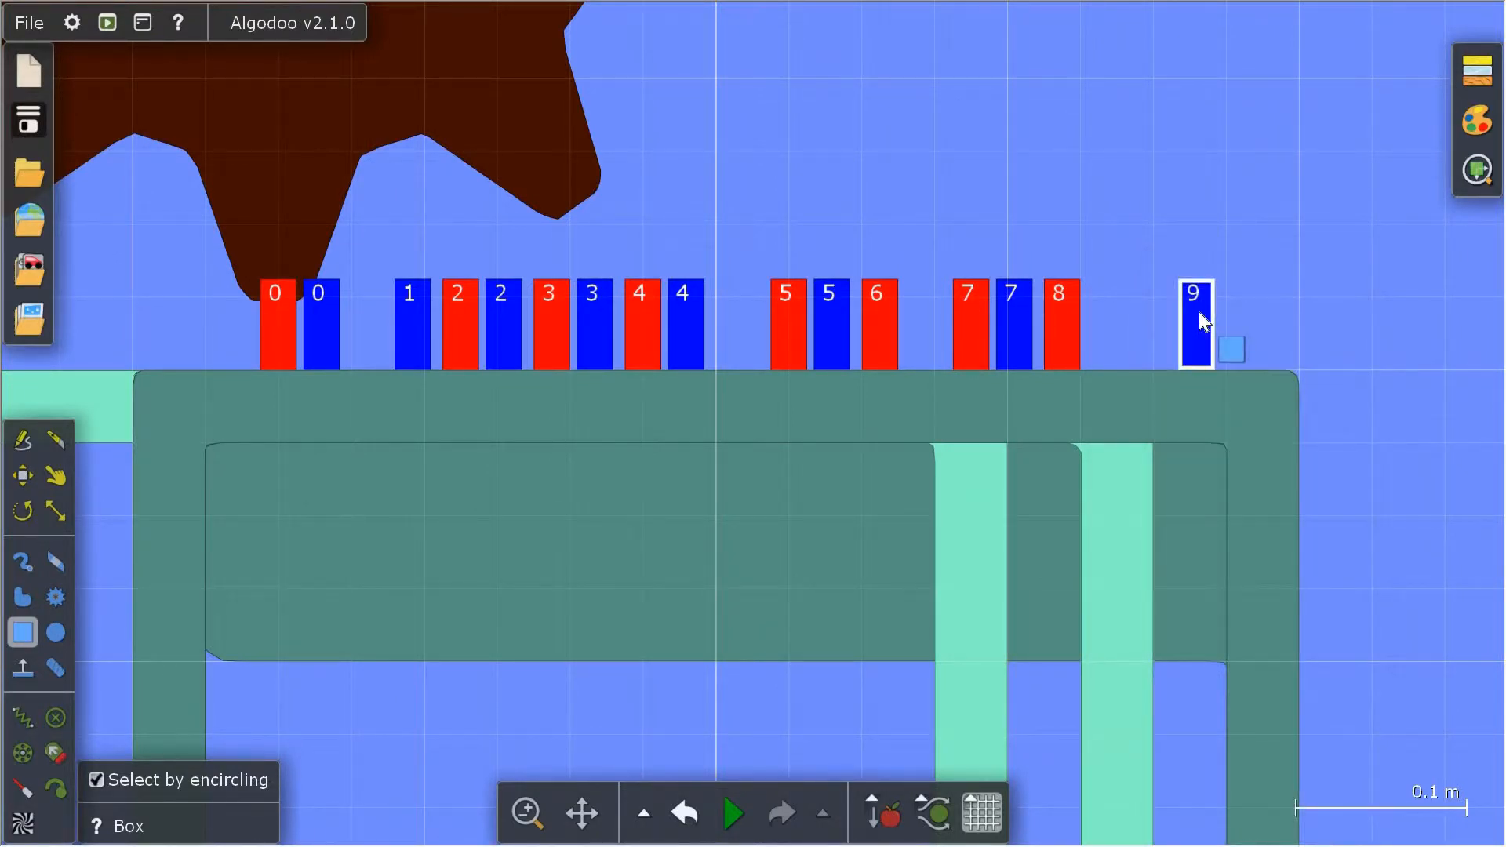
{"action": "right_click", "coordinate": [1199, 312]}
{"action": "mouse_move", "coordinate": [1319, 698]}
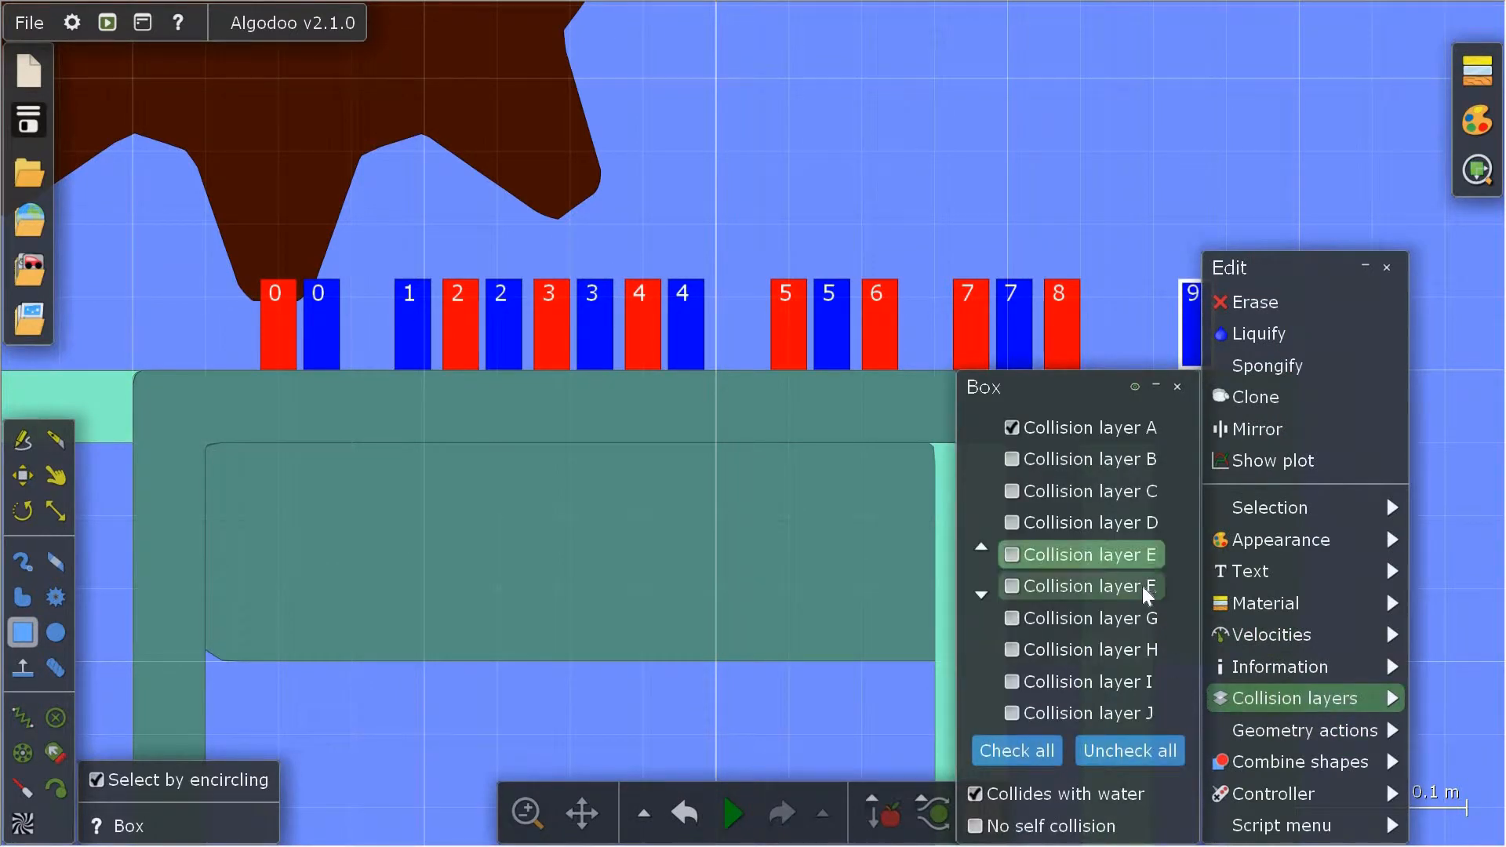
{"action": "left_click", "coordinate": [1145, 620]}
{"action": "left_click", "coordinate": [1143, 430]}
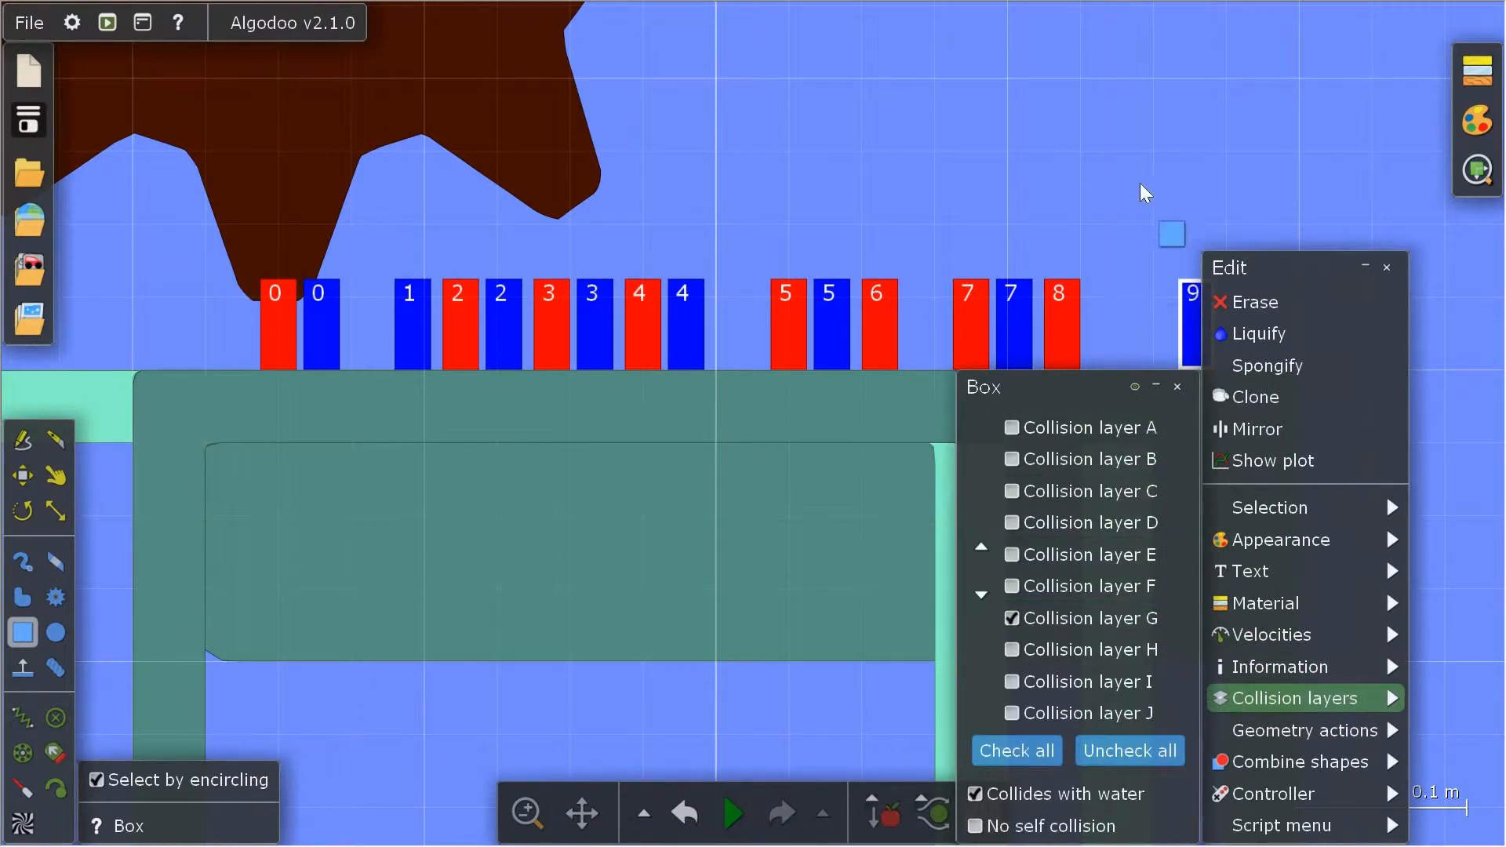
{"action": "left_click", "coordinate": [1024, 266]}
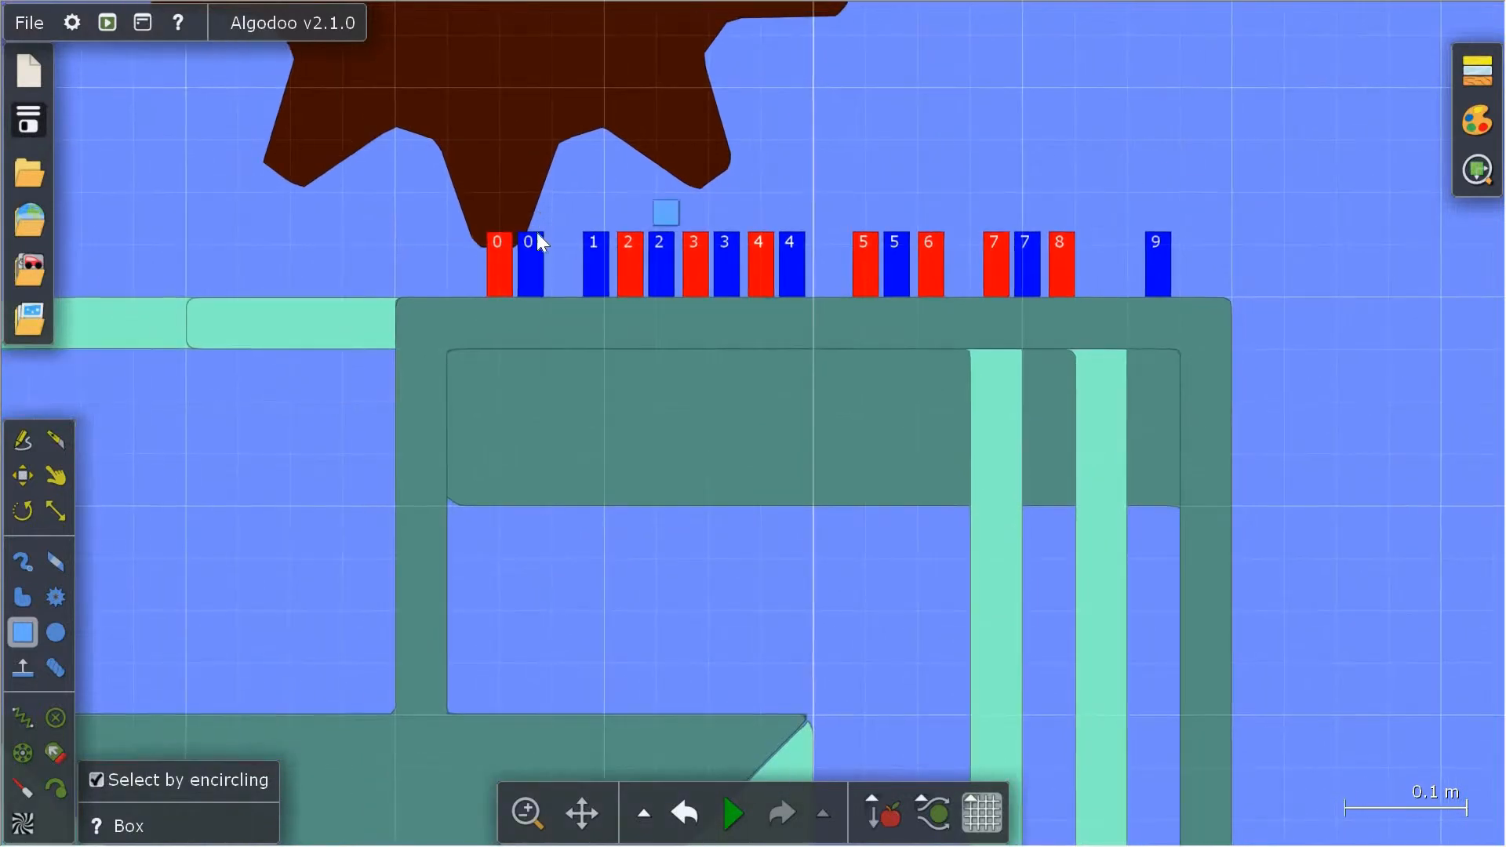
- Give all eight red boxes the onCollide script e.other.color = [1, 0, 0, 1]
{"action": "key", "text": "m"}
{"action": "left_click", "coordinate": [456, 357], "text": "shift"}
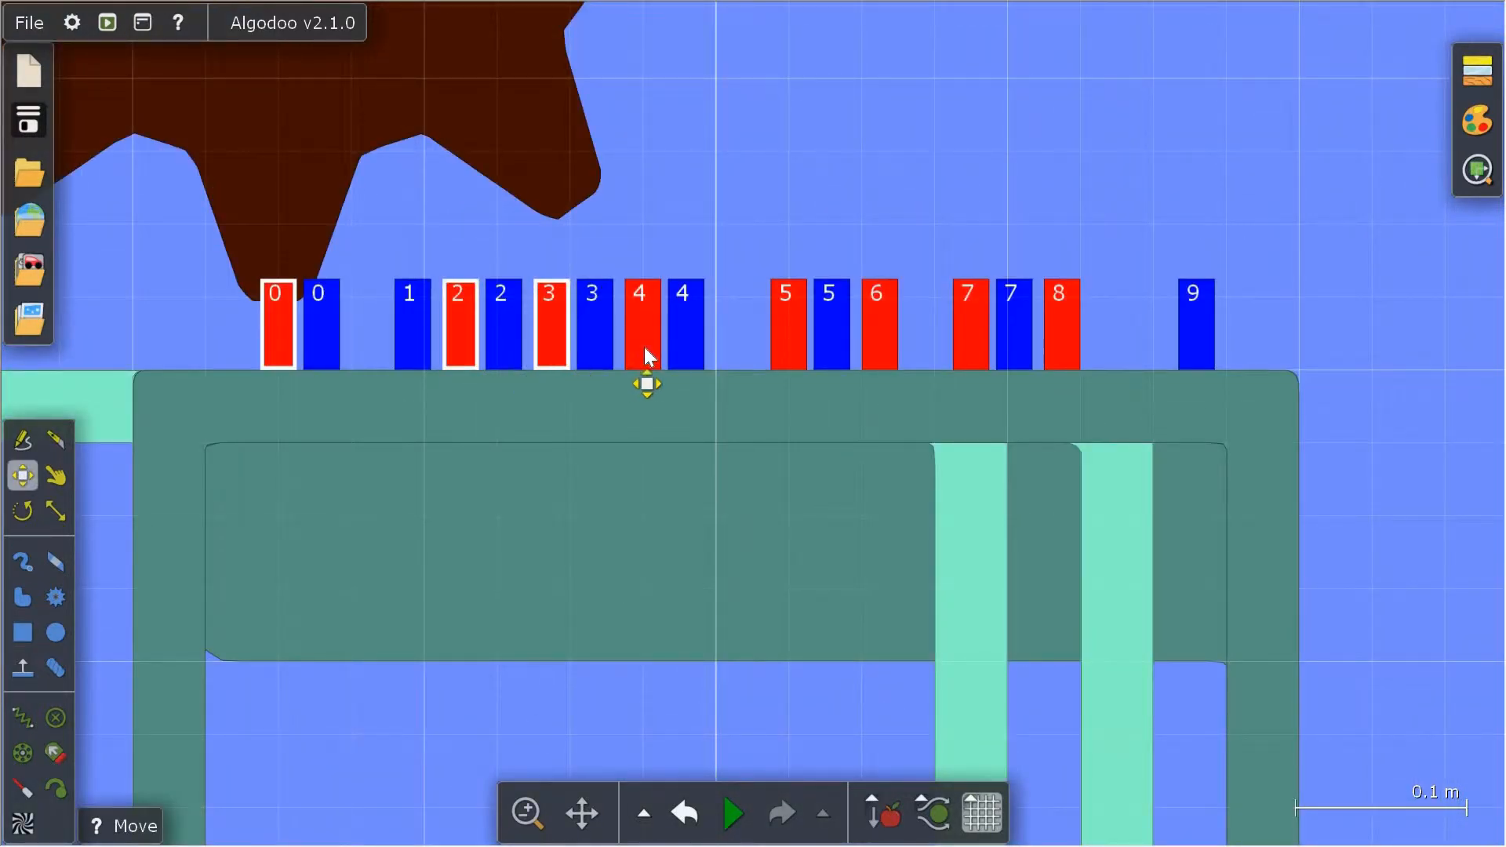
{"action": "left_click", "coordinate": [887, 359], "text": "shift"}
{"action": "left_click", "coordinate": [979, 351], "text": "shift"}
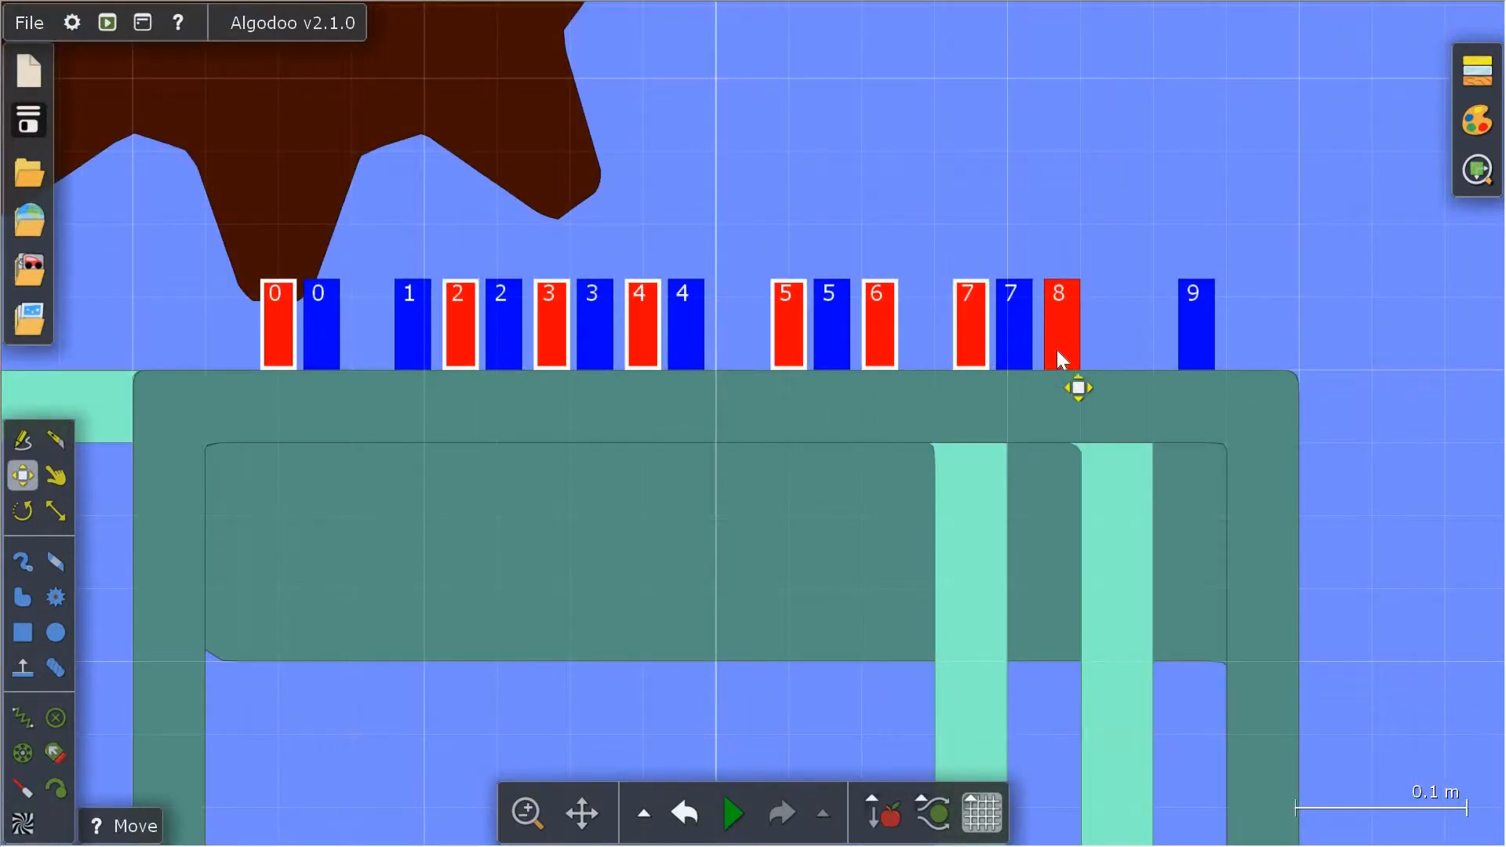
{"action": "left_click", "coordinate": [1057, 350], "text": "shift"}
{"action": "right_click", "coordinate": [1061, 350]}
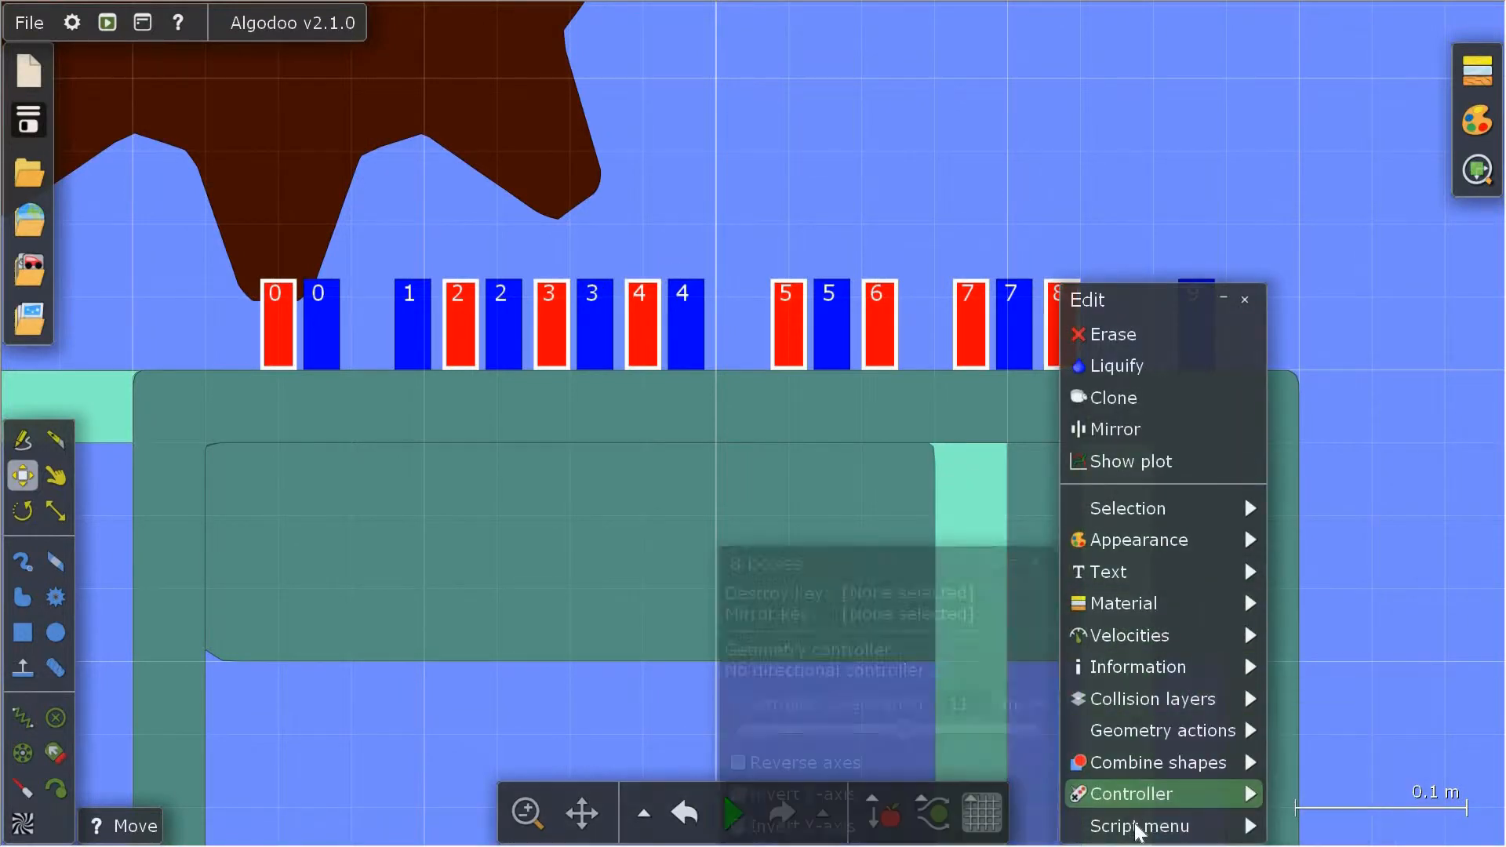
{"action": "mouse_move", "coordinate": [1138, 826]}
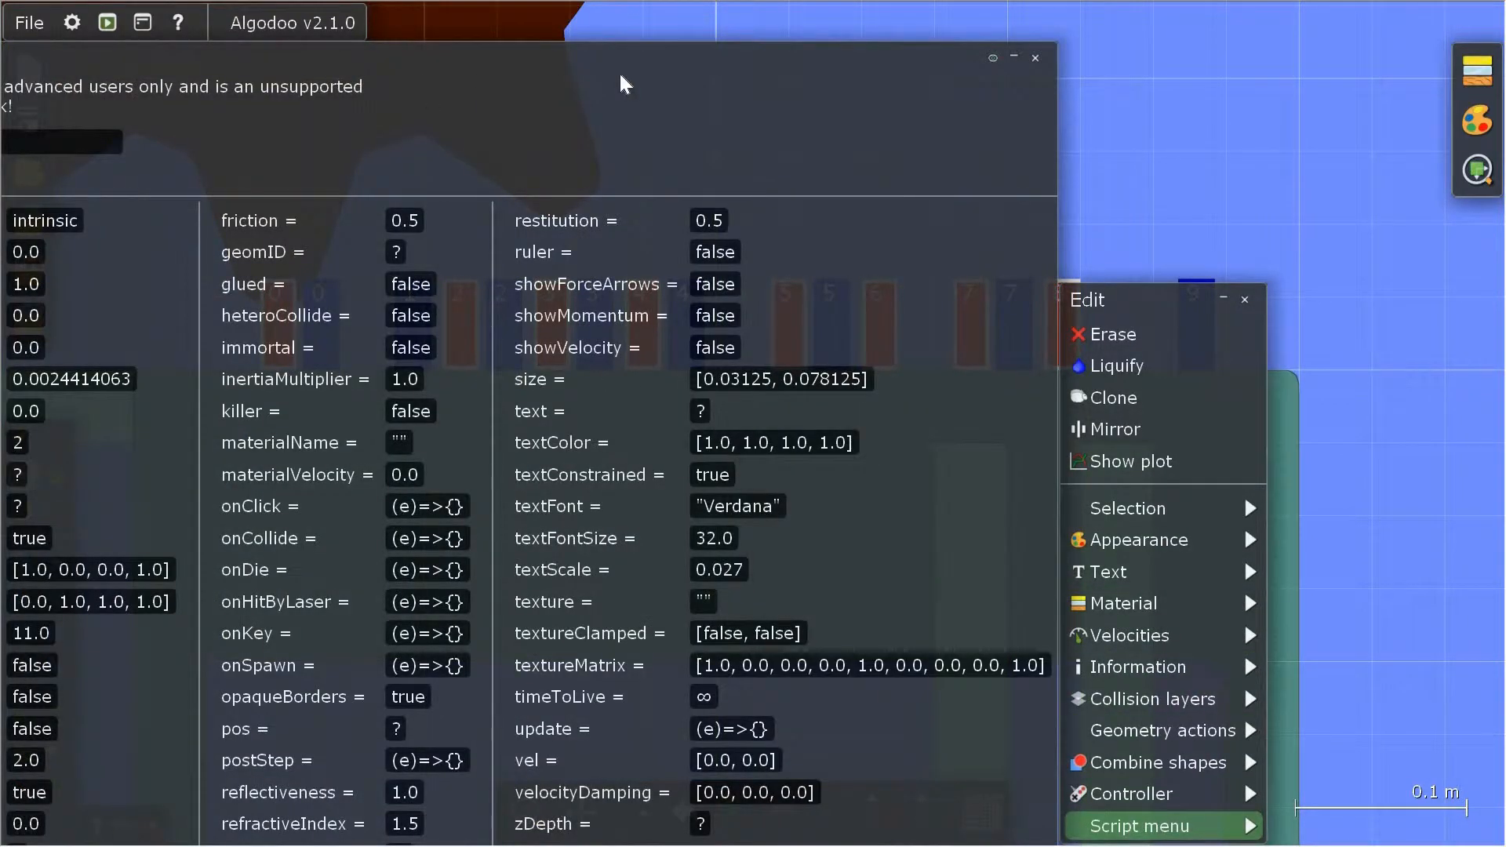
{"action": "left_click_drag", "start_coordinate": [658, 71], "coordinate": [729, 69]}
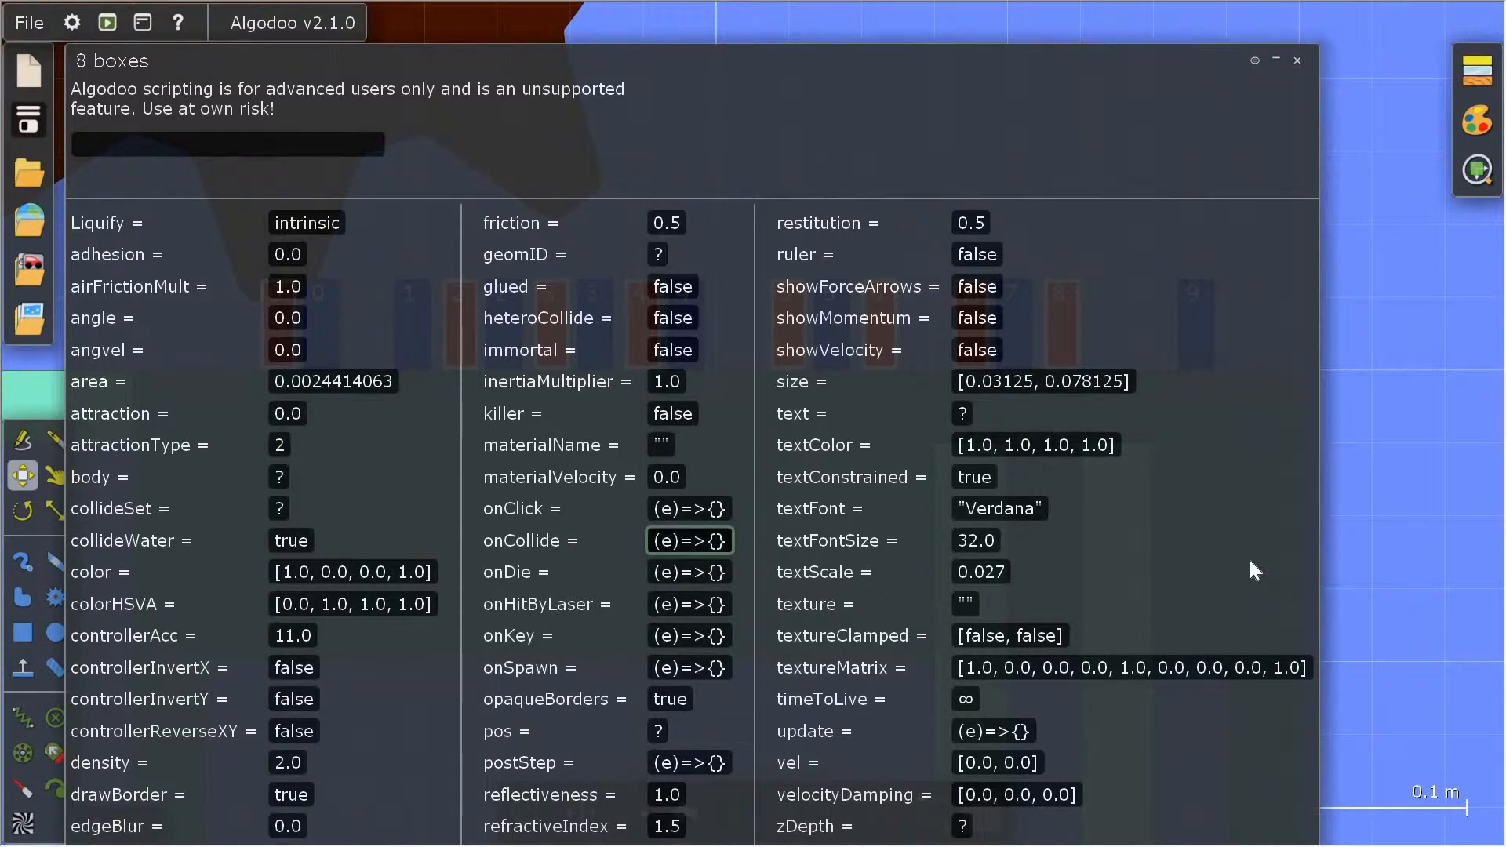
{"action": "type", "text": "e.other."}
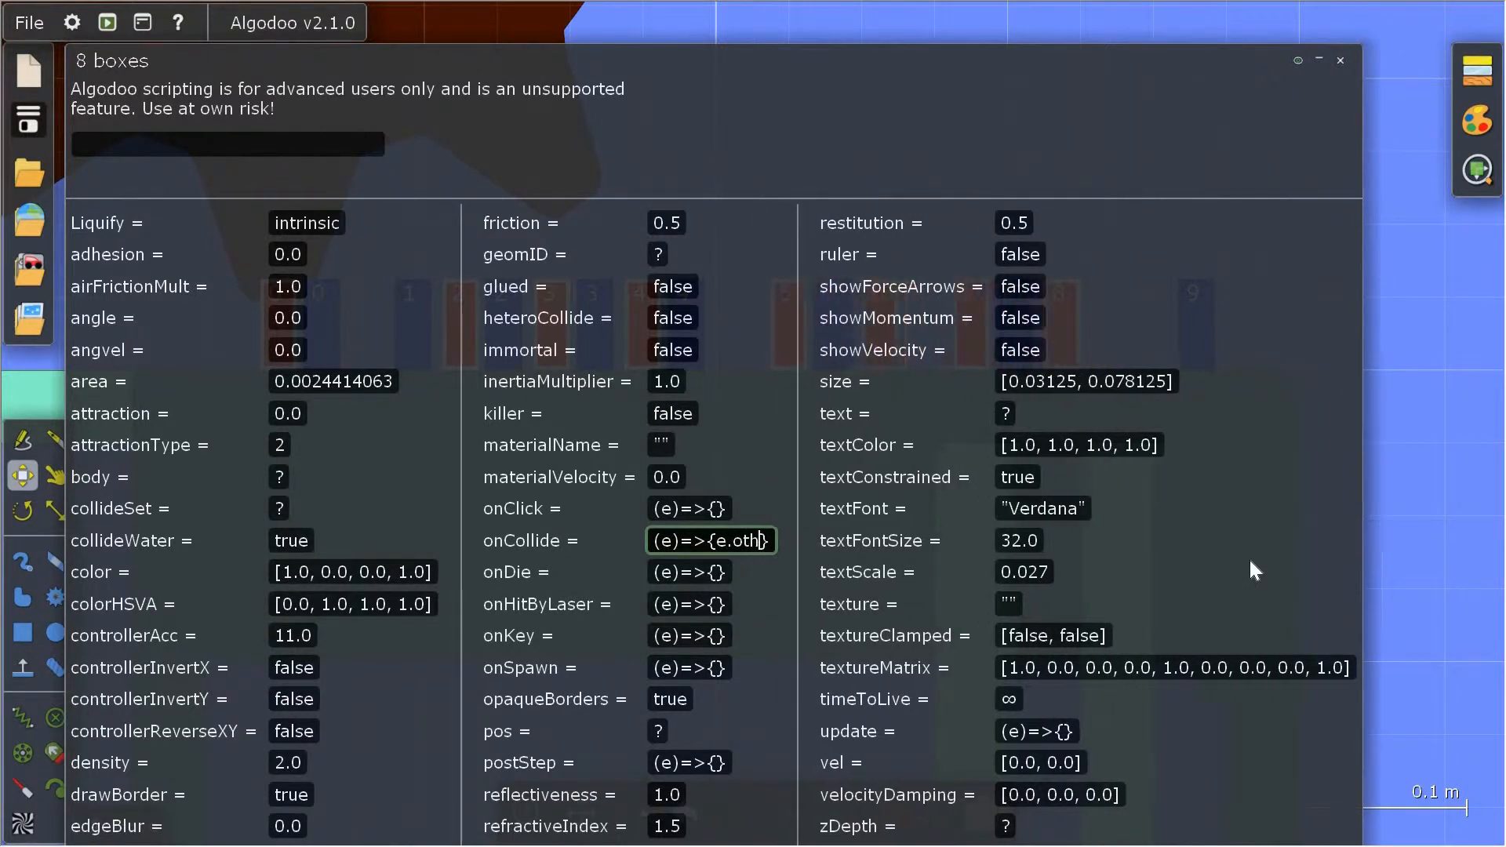
{"action": "type", "text": "color = "}
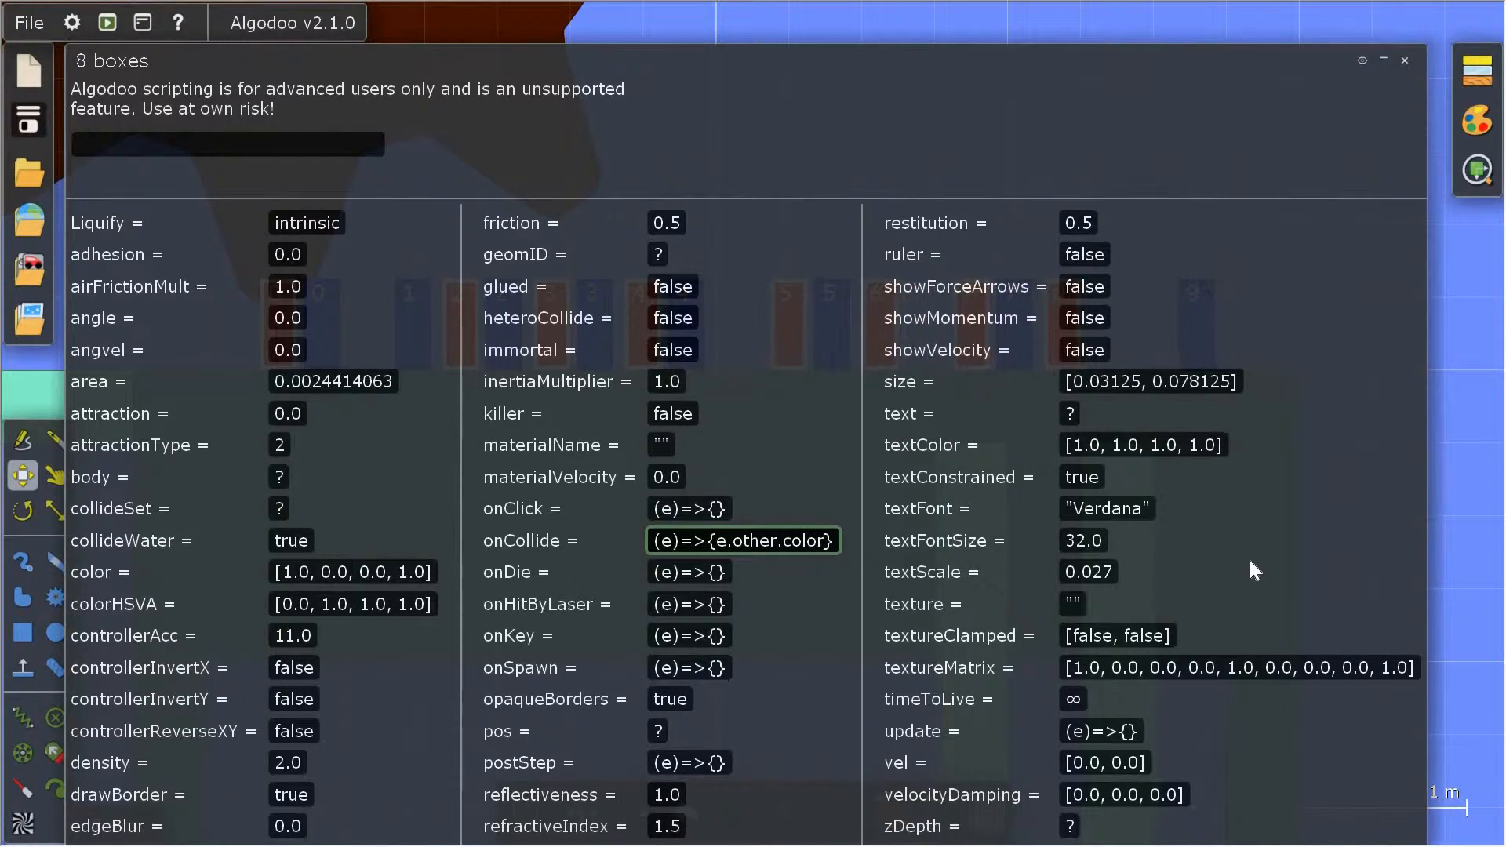
{"action": "type", "text": "[1, "}
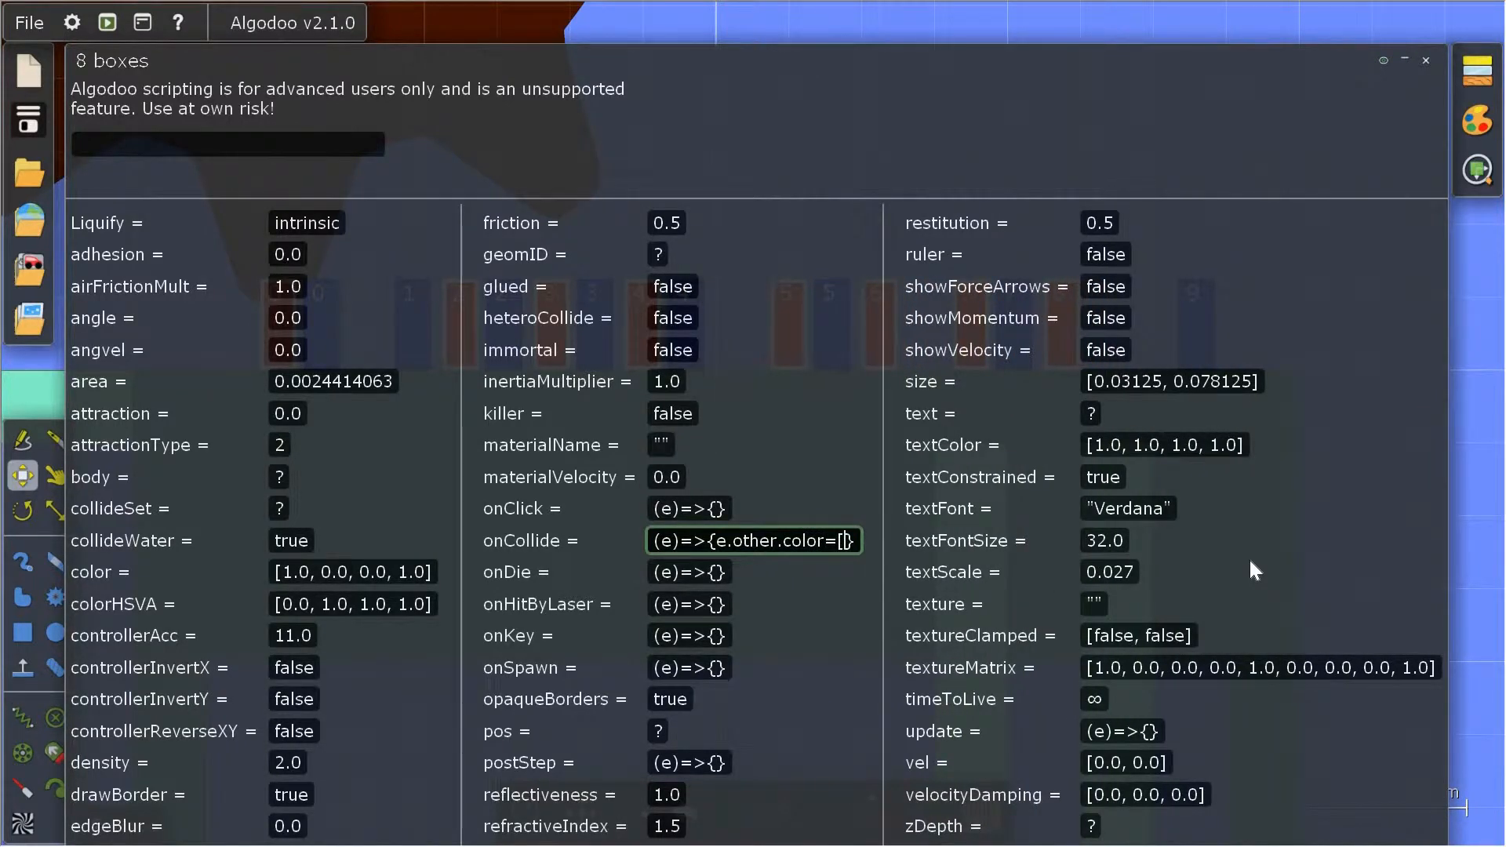
{"action": "type", "text": "0, 0, 1"}
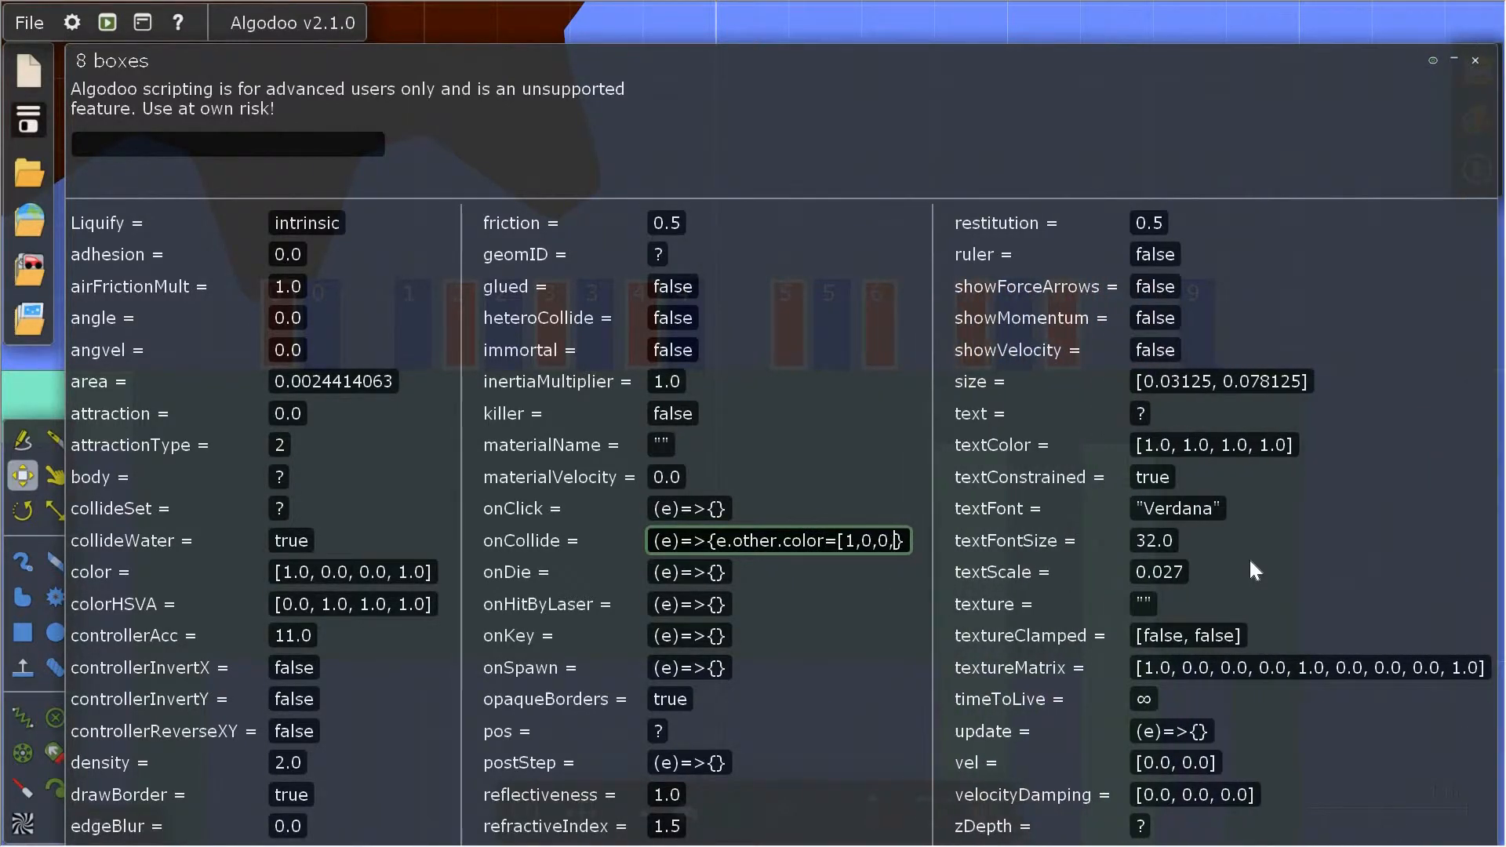
{"action": "type", "text": "]"}
{"action": "key", "text": "Return"}
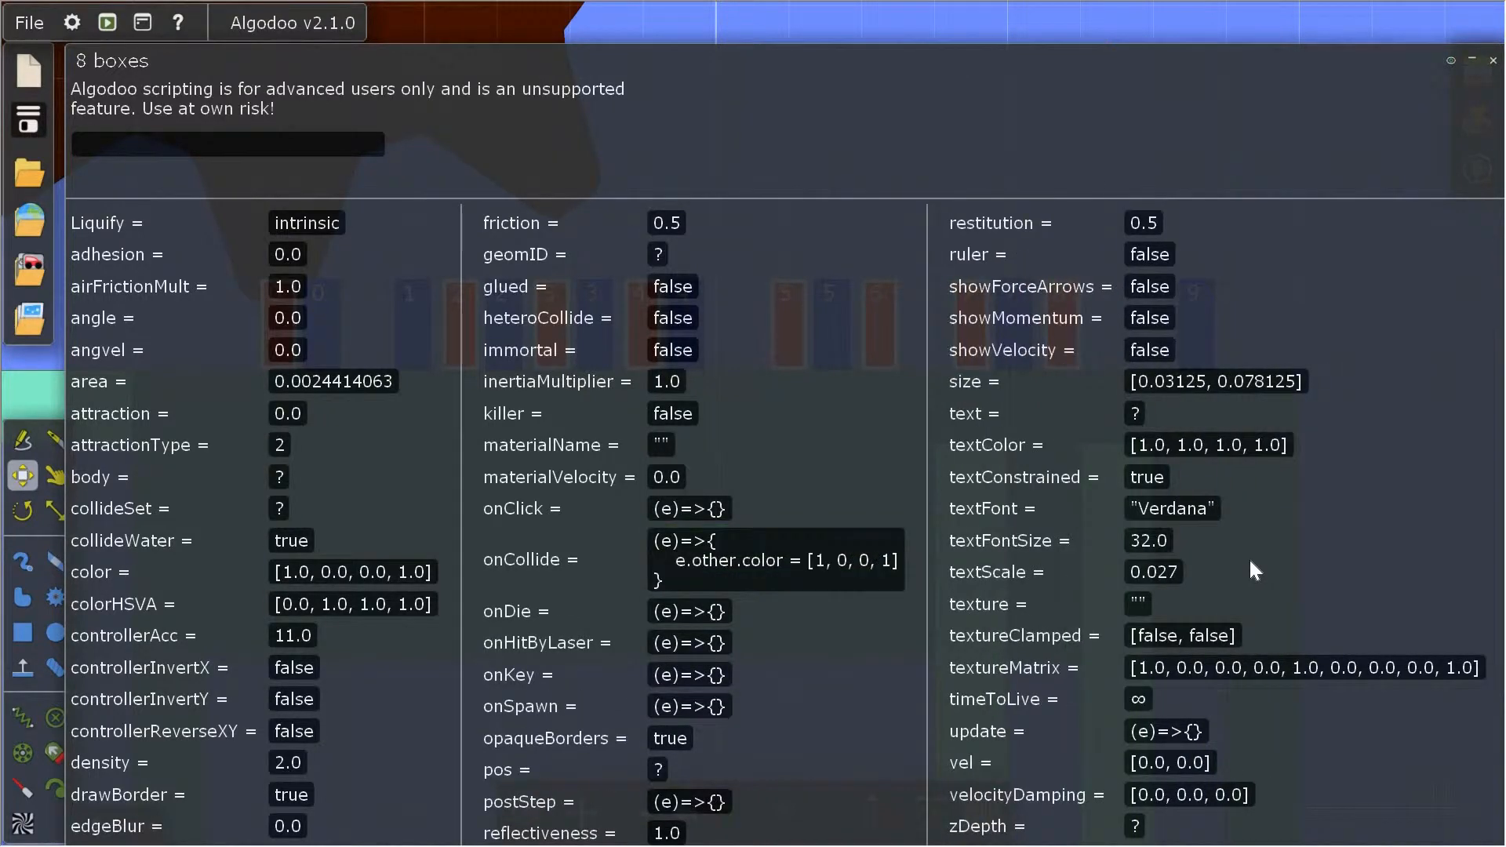
{"action": "left_click", "coordinate": [1493, 60]}
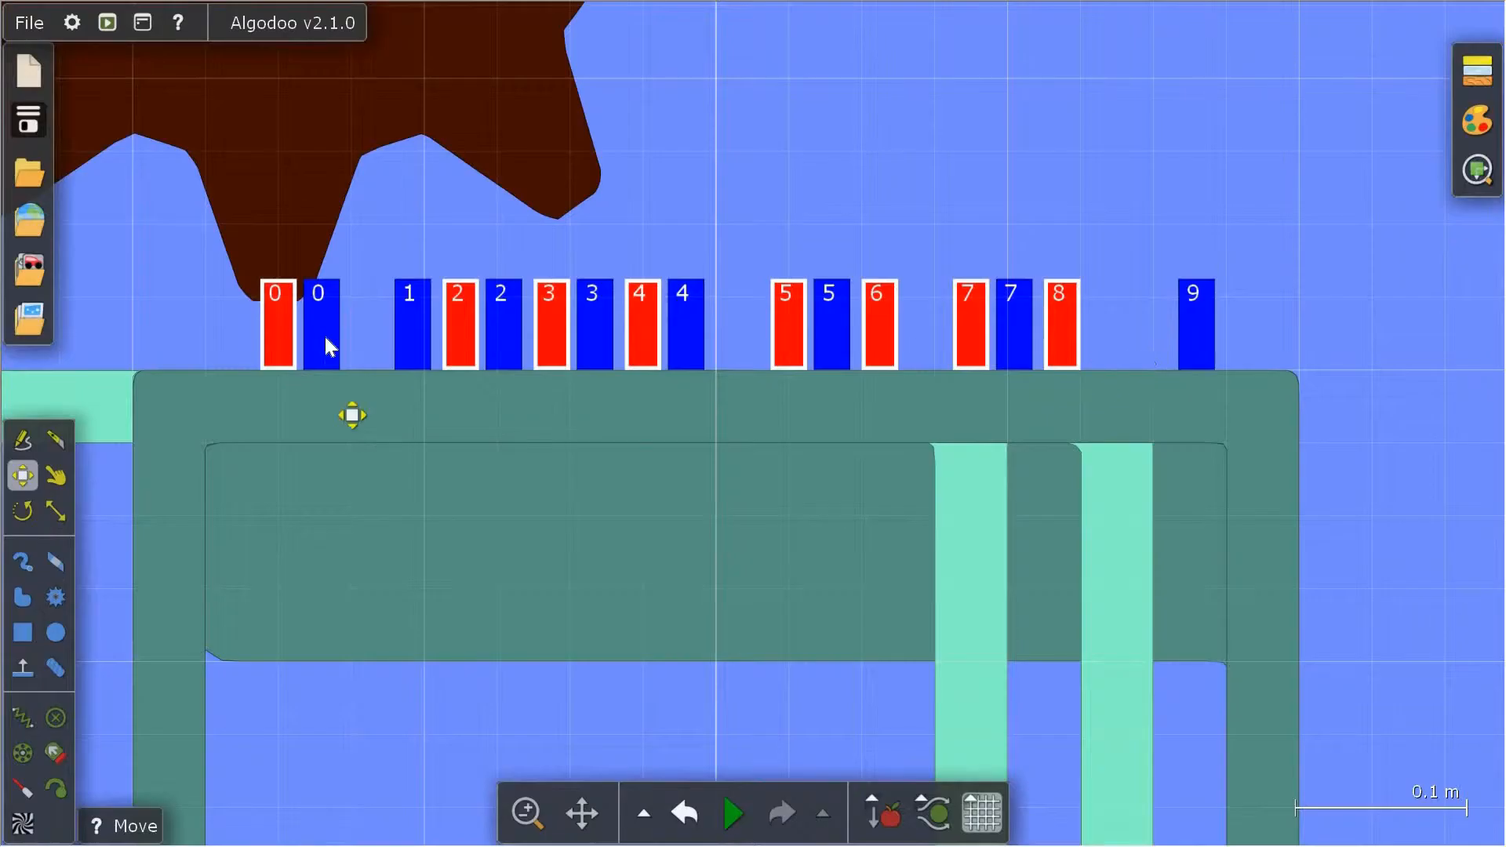
- Give all the blue boxes the onCollide script e.other.color = [0, 0, 0, 0]
{"action": "left_click", "coordinate": [350, 345]}
{"action": "left_click", "coordinate": [428, 346], "text": "shift"}
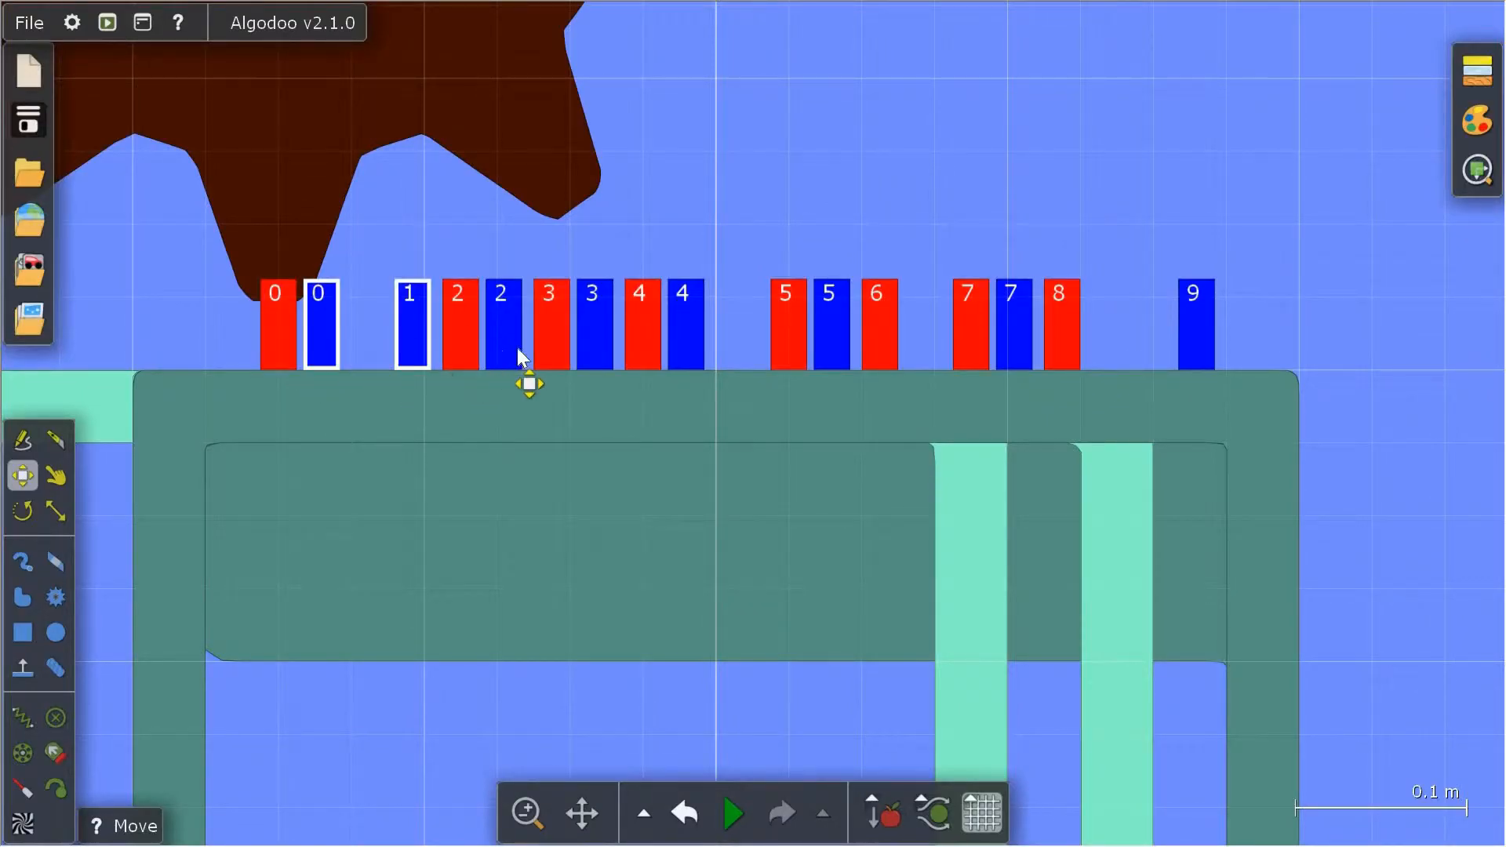
{"action": "left_click", "coordinate": [510, 347], "text": "shift"}
{"action": "left_click", "coordinate": [612, 351], "text": "shift"}
{"action": "left_click", "coordinate": [694, 344], "text": "shift"}
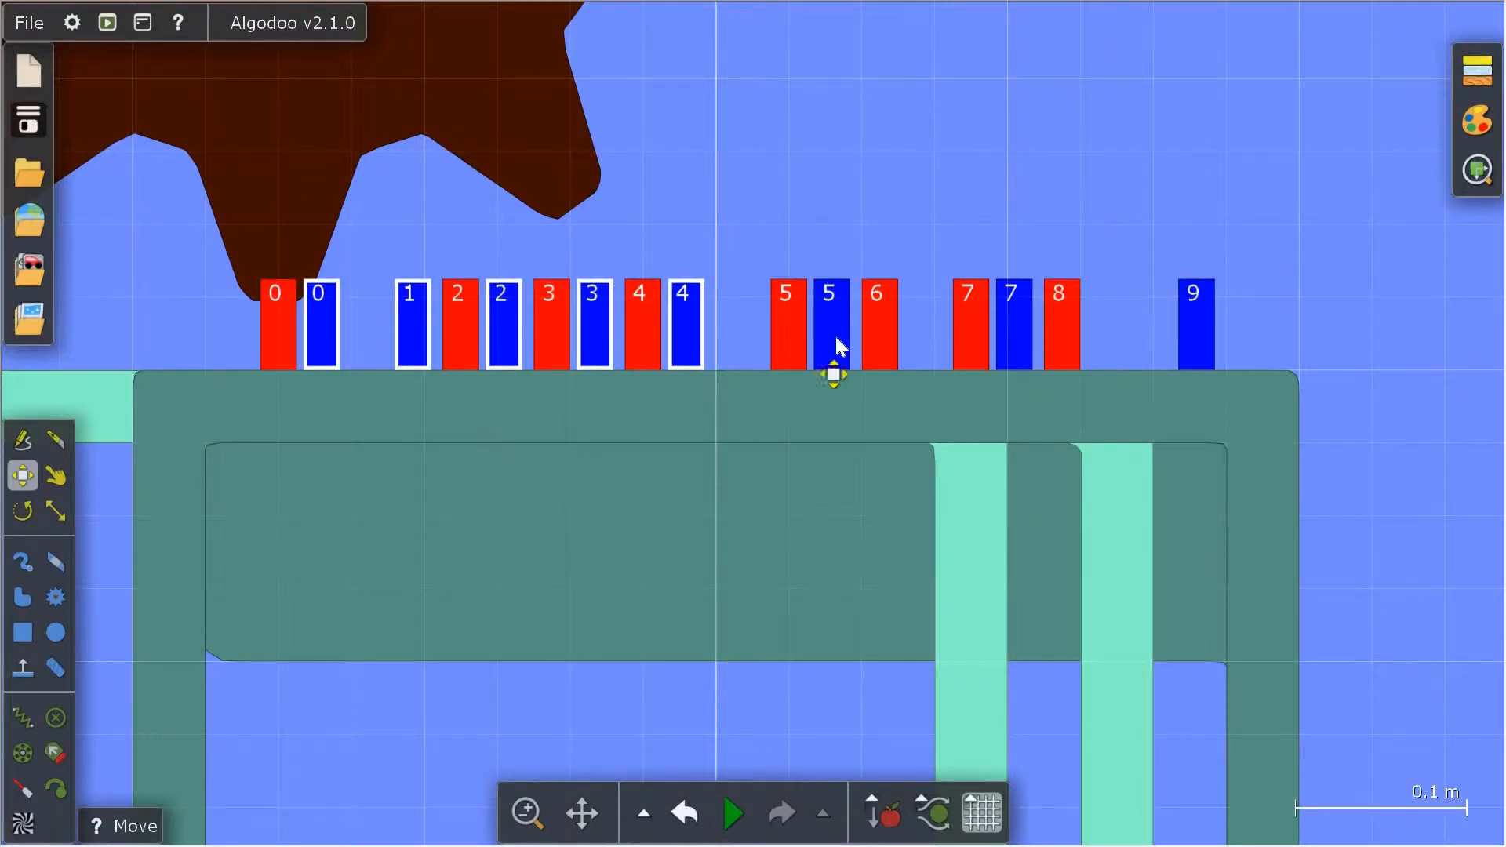
{"action": "left_click", "coordinate": [836, 346], "text": "shift"}
{"action": "left_click", "coordinate": [1023, 338], "text": "shift"}
{"action": "left_click", "coordinate": [1193, 337], "text": "shift"}
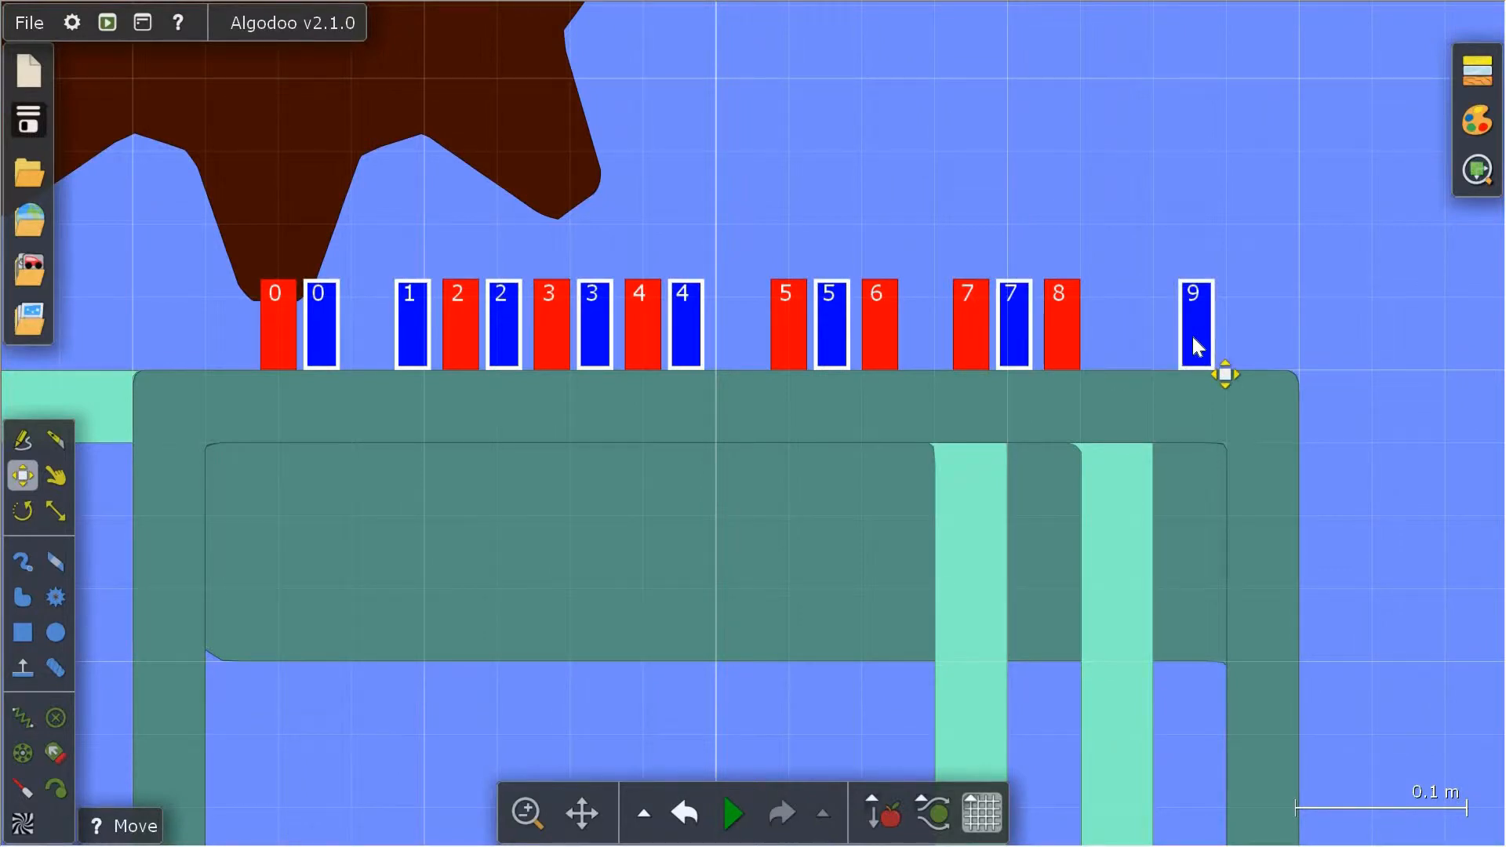
{"action": "right_click", "coordinate": [1193, 338]}
{"action": "mouse_move", "coordinate": [1287, 828]}
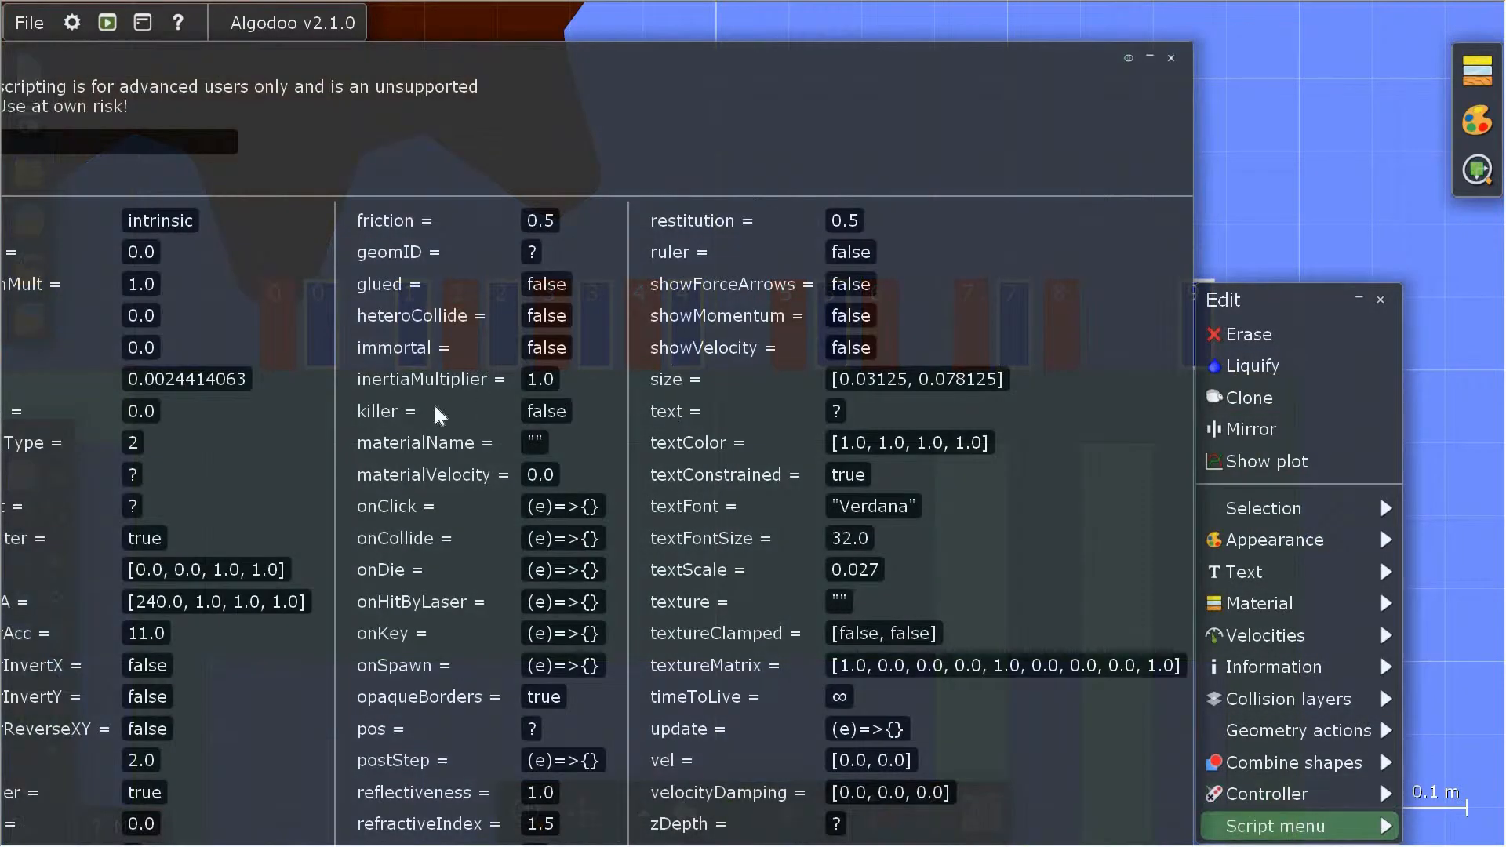
{"action": "left_click", "coordinate": [590, 538]}
{"action": "type", "text": "e.other.color = [0"}
{"action": "type", "text": ", 0, 0, 0"}
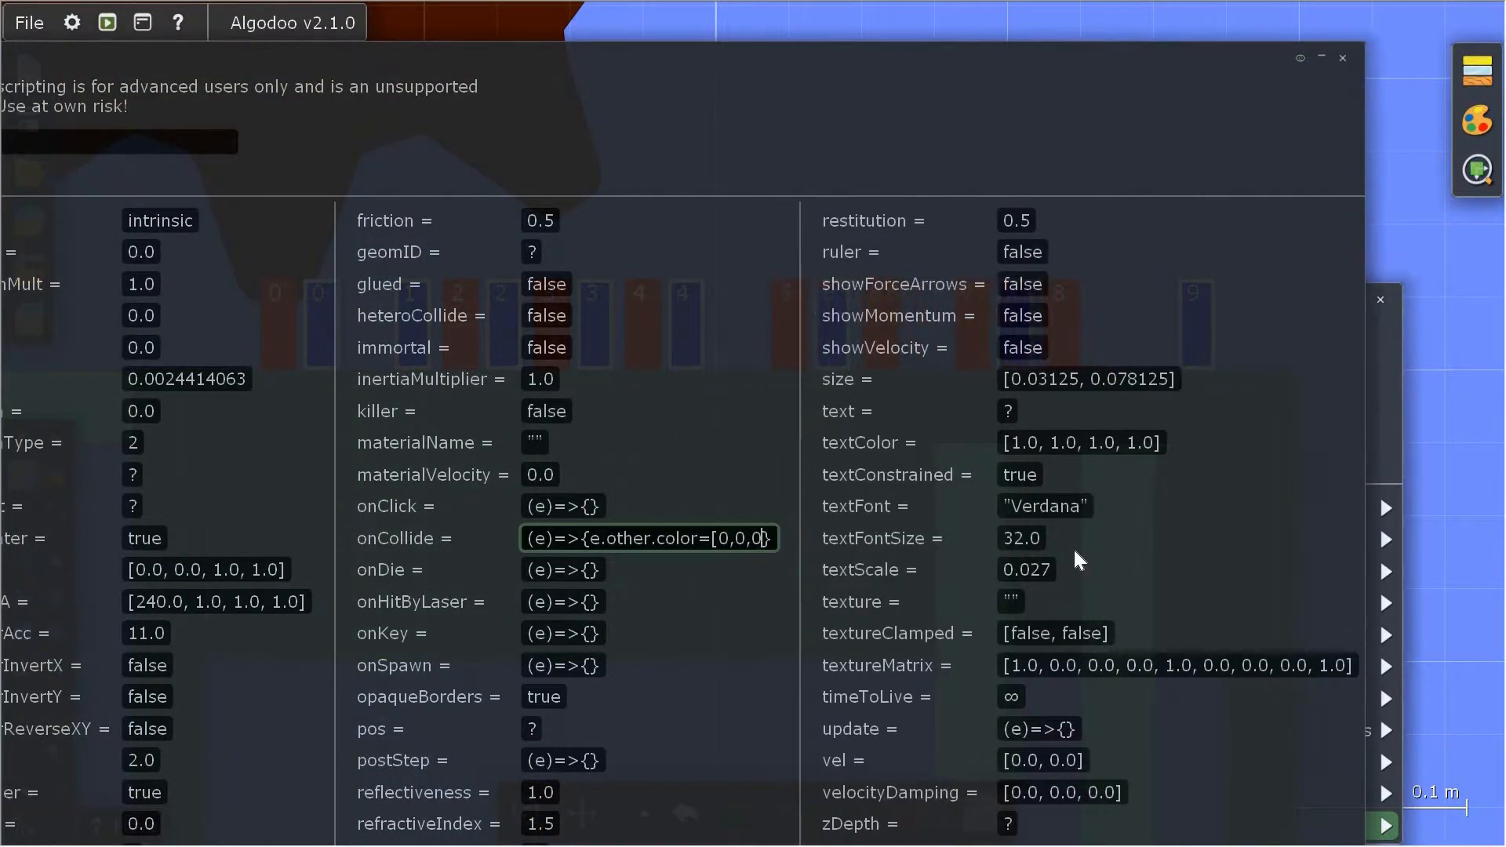
{"action": "type", "text": "]"}
{"action": "key", "text": "Return"}
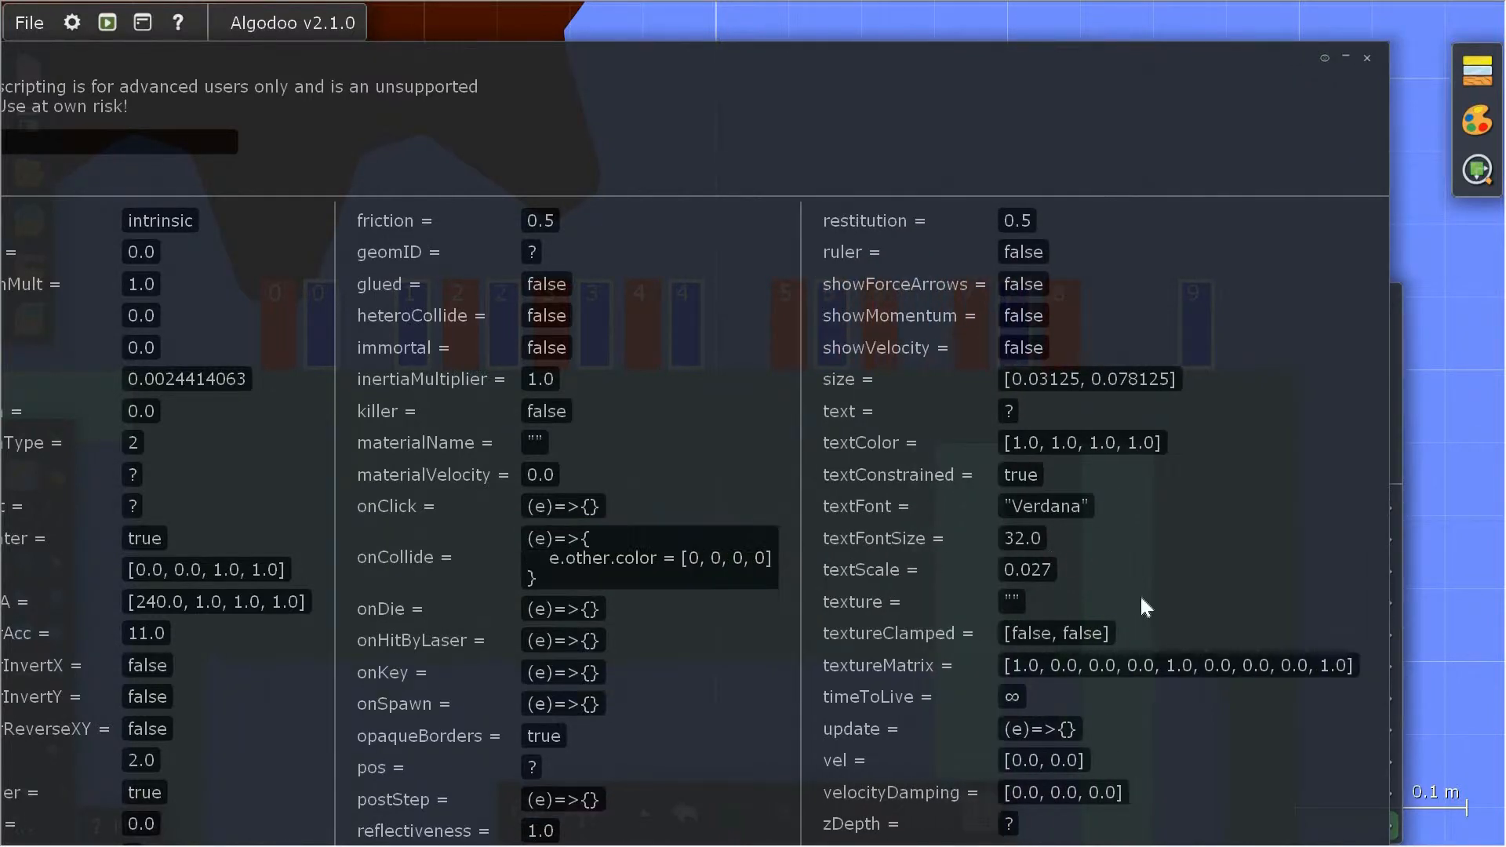
{"action": "left_click", "coordinate": [1367, 59]}
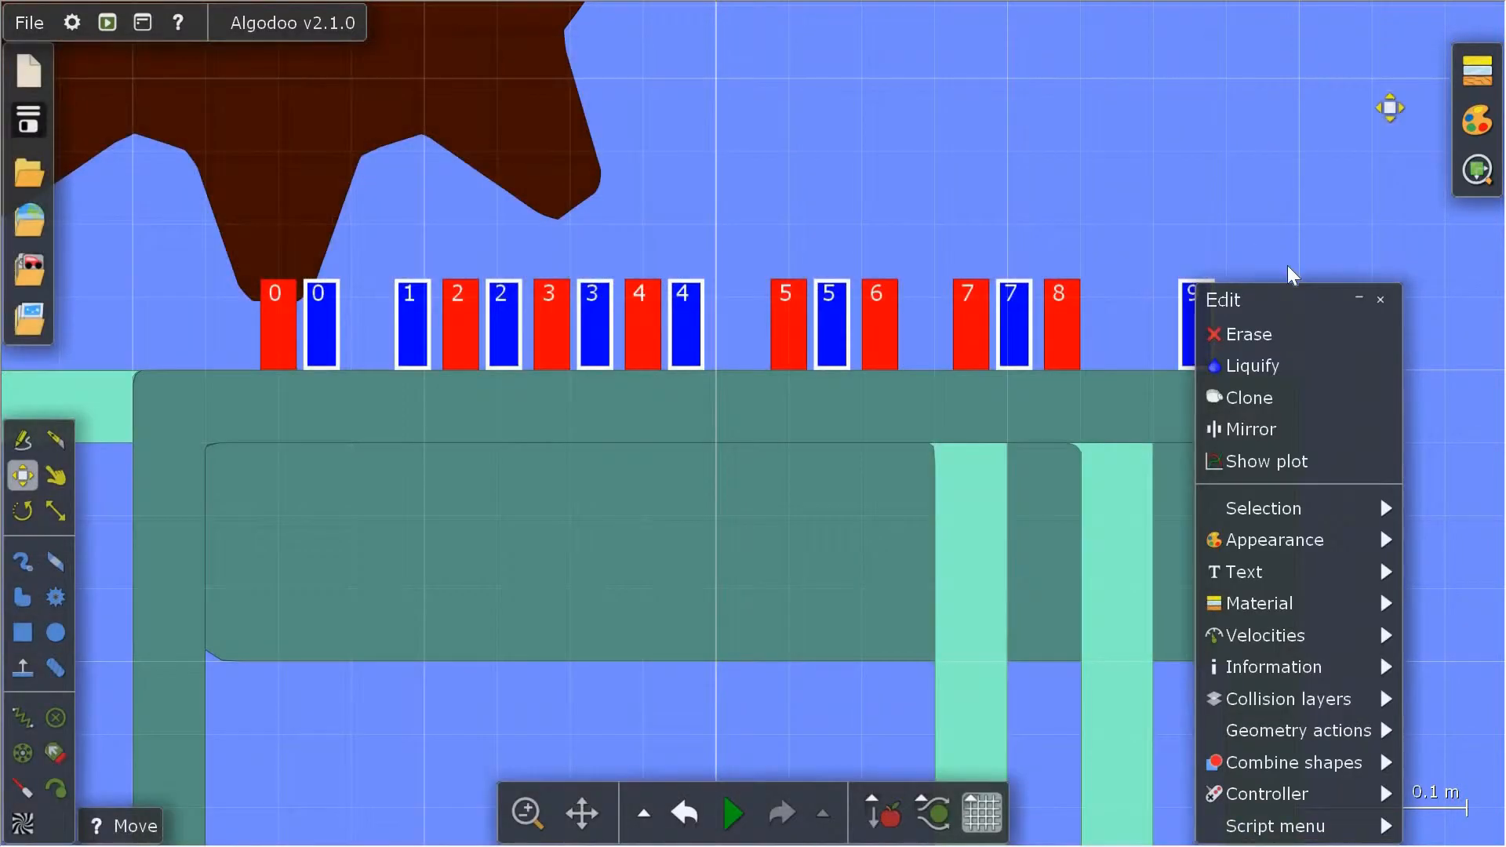
{"action": "left_click", "coordinate": [797, 201]}
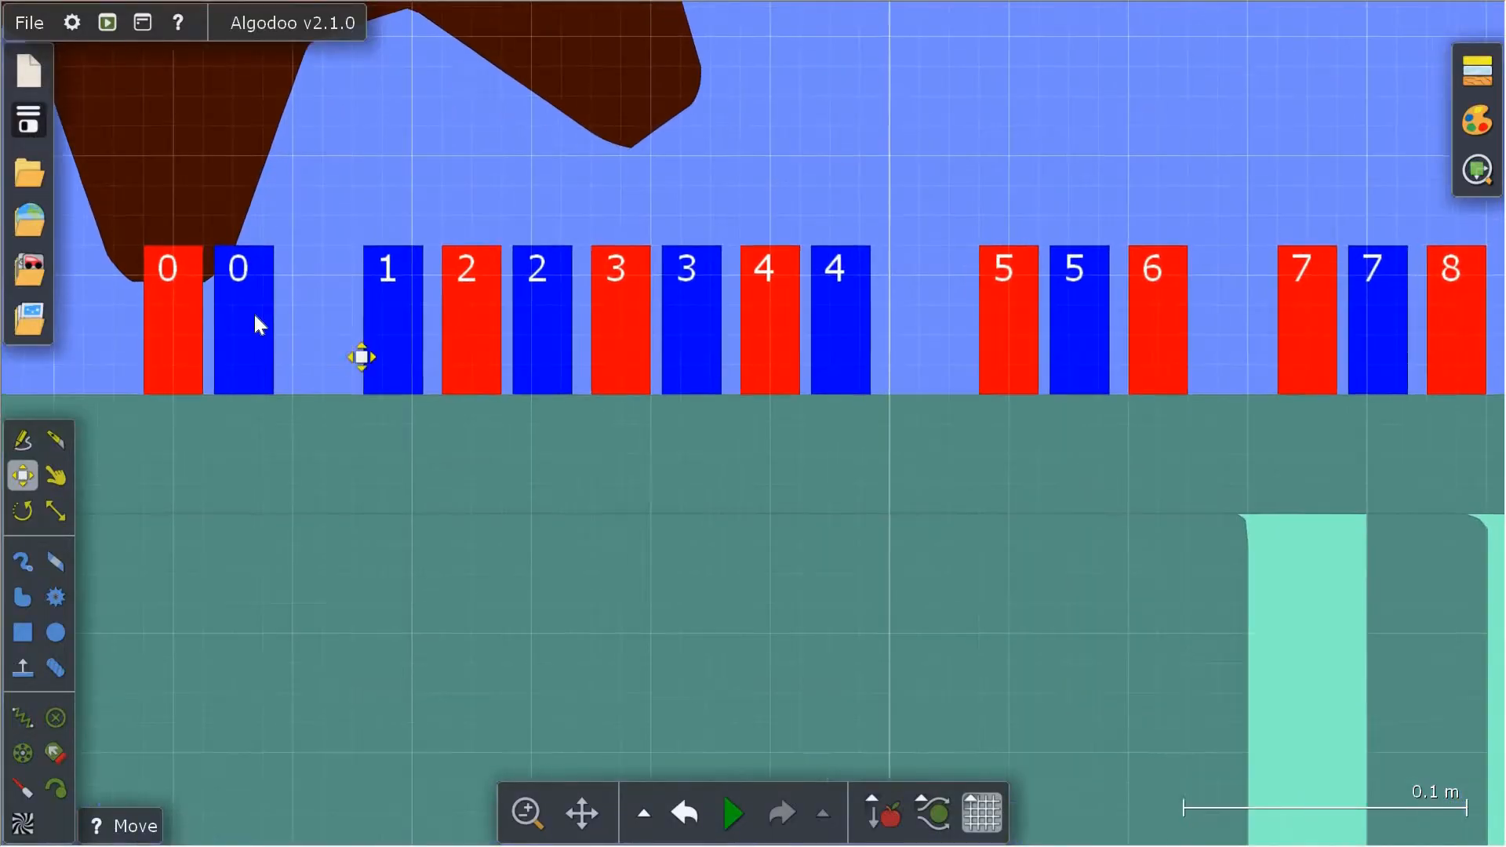
- Stack and glue together the red and blue boxes labelled 0, and place the pair centred beneath the gear tooth
{"action": "left_click_drag", "start_coordinate": [256, 322], "coordinate": [339, 321]}
{"action": "left_click", "coordinate": [179, 318]}
{"action": "left_click_drag", "start_coordinate": [209, 346], "coordinate": [354, 348]}
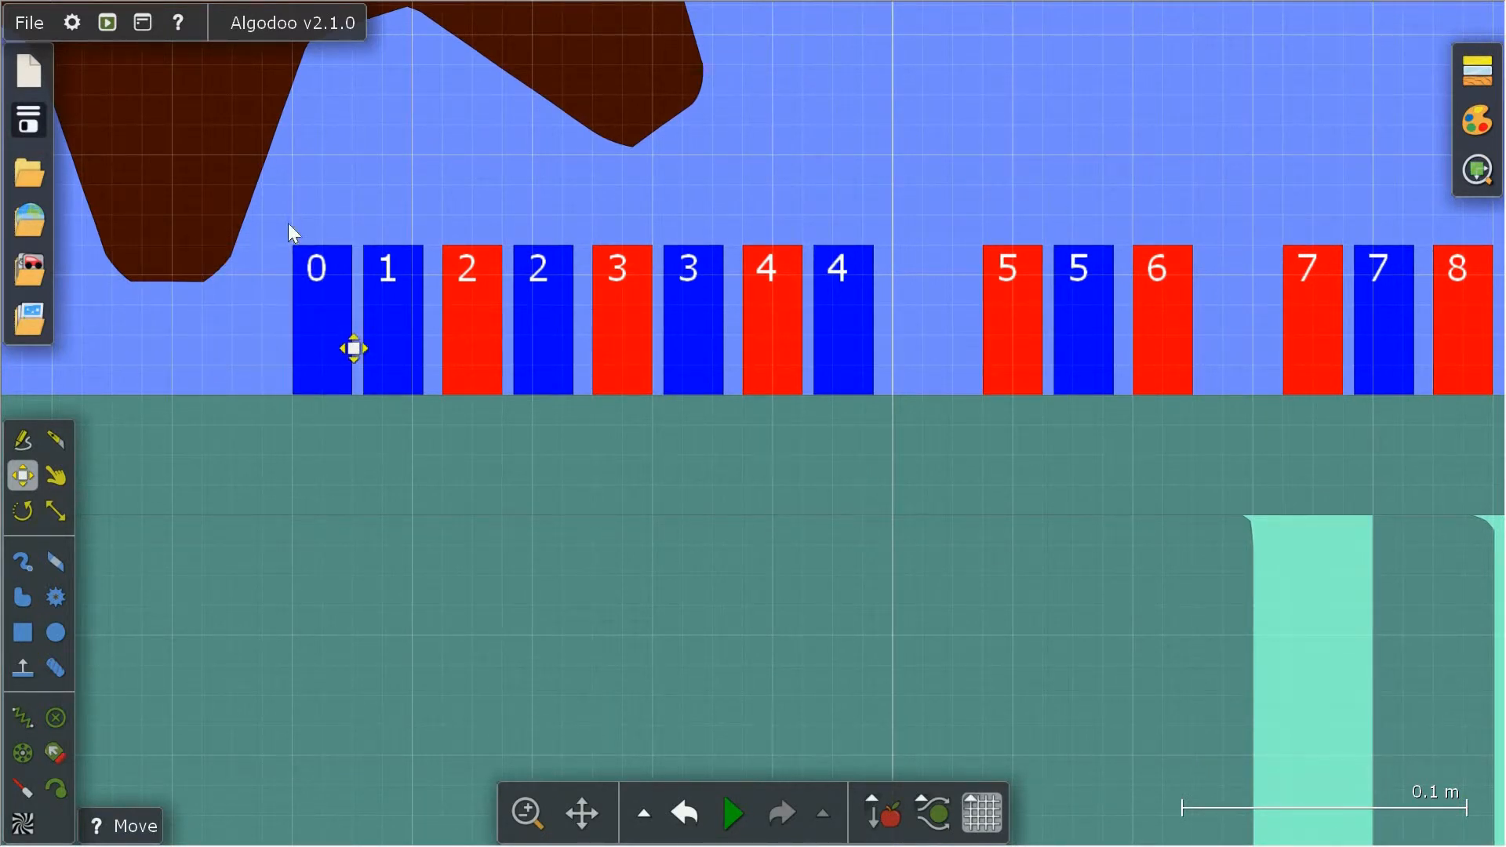
{"action": "left_click", "coordinate": [311, 373]}
{"action": "right_click", "coordinate": [323, 339]}
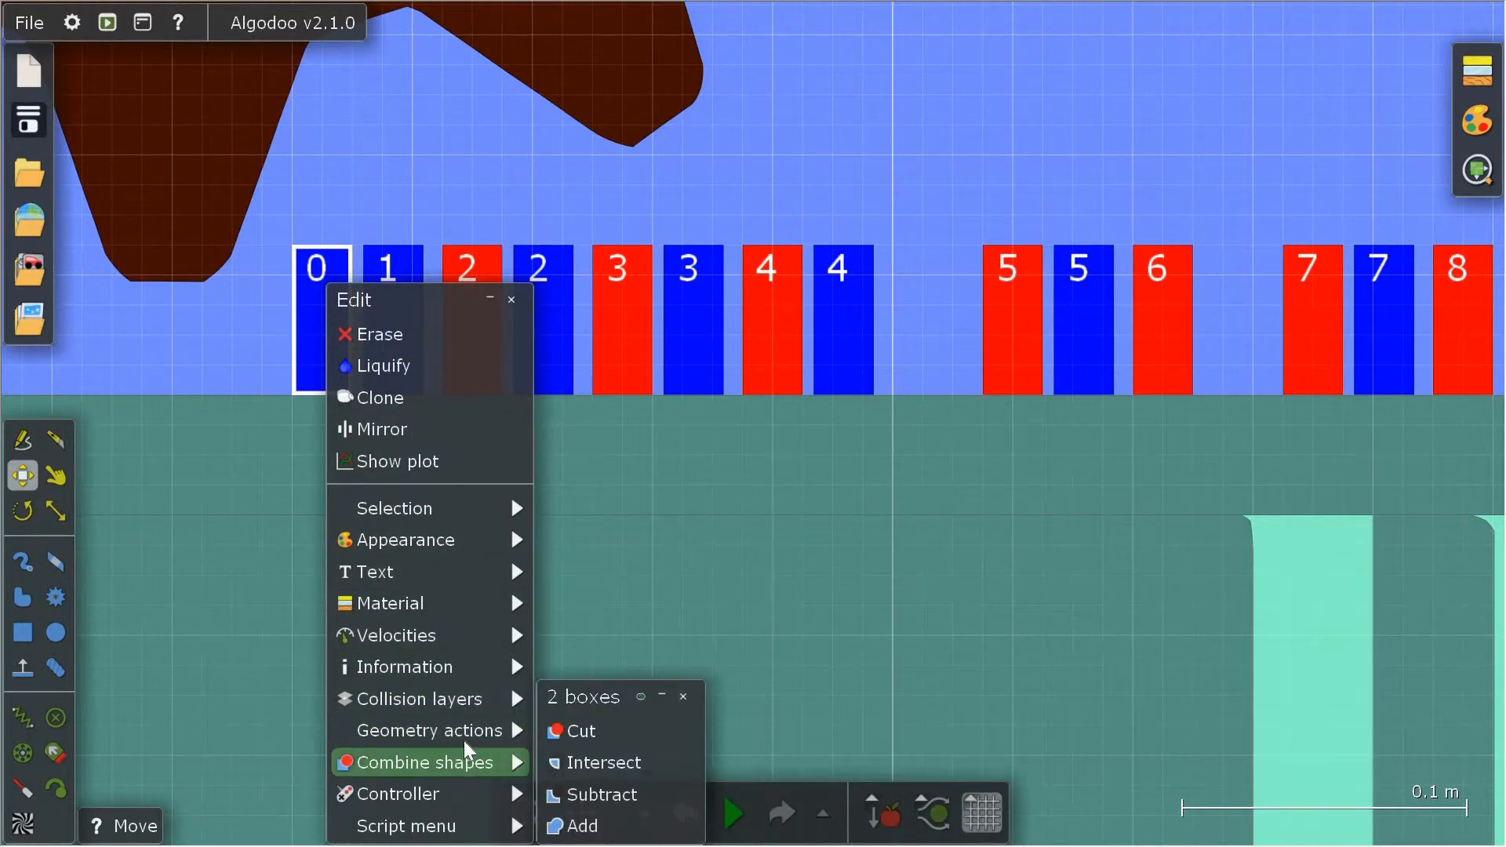
{"action": "mouse_move", "coordinate": [470, 730]}
{"action": "left_click", "coordinate": [625, 668]}
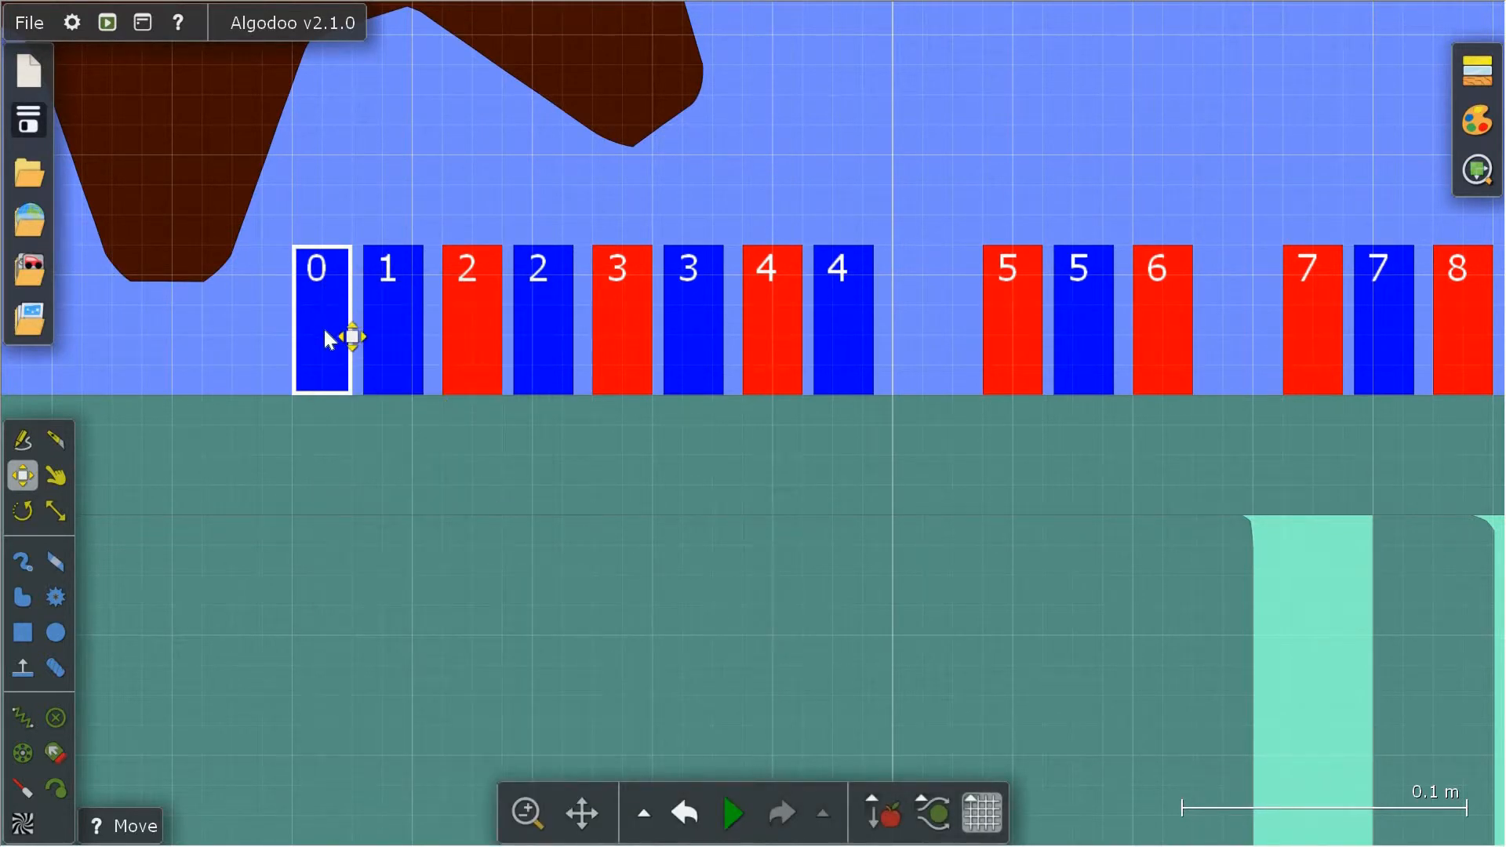
{"action": "left_click_drag", "start_coordinate": [332, 348], "coordinate": [181, 347]}
- Stack the red and blue boxes labelled 2 midway between their original positions and glue them together
{"action": "left_click", "coordinate": [385, 346]}
{"action": "left_click", "coordinate": [471, 334]}
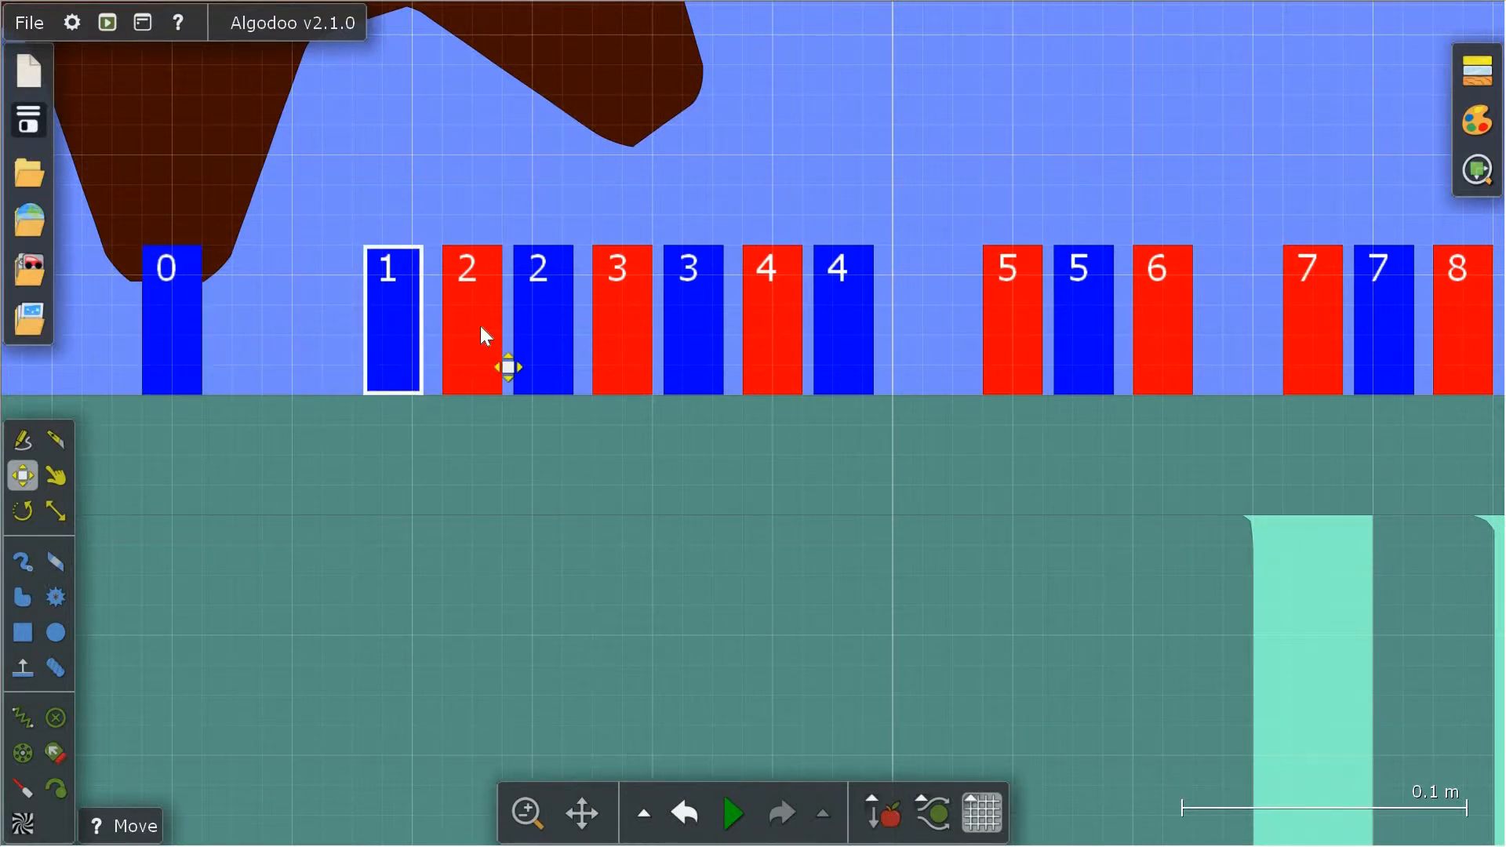
{"action": "mouse_move", "coordinate": [541, 327]}
{"action": "left_mouse_down"}
{"action": "mouse_move", "coordinate": [552, 324]}
{"action": "mouse_move", "coordinate": [537, 323]}
{"action": "left_mouse_up"}
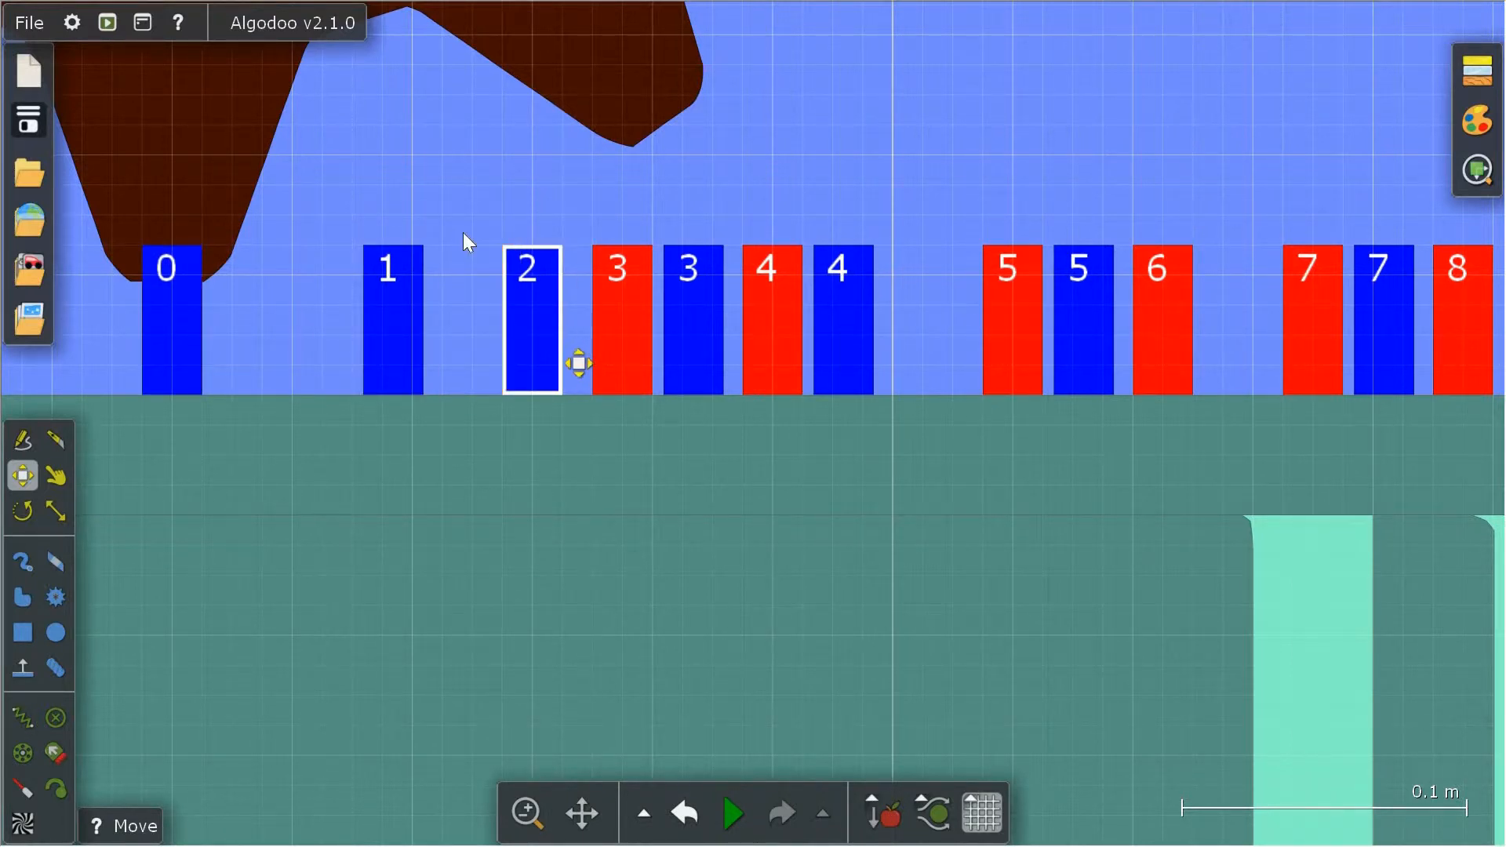
{"action": "right_click", "coordinate": [548, 380]}
{"action": "mouse_move", "coordinate": [650, 731]}
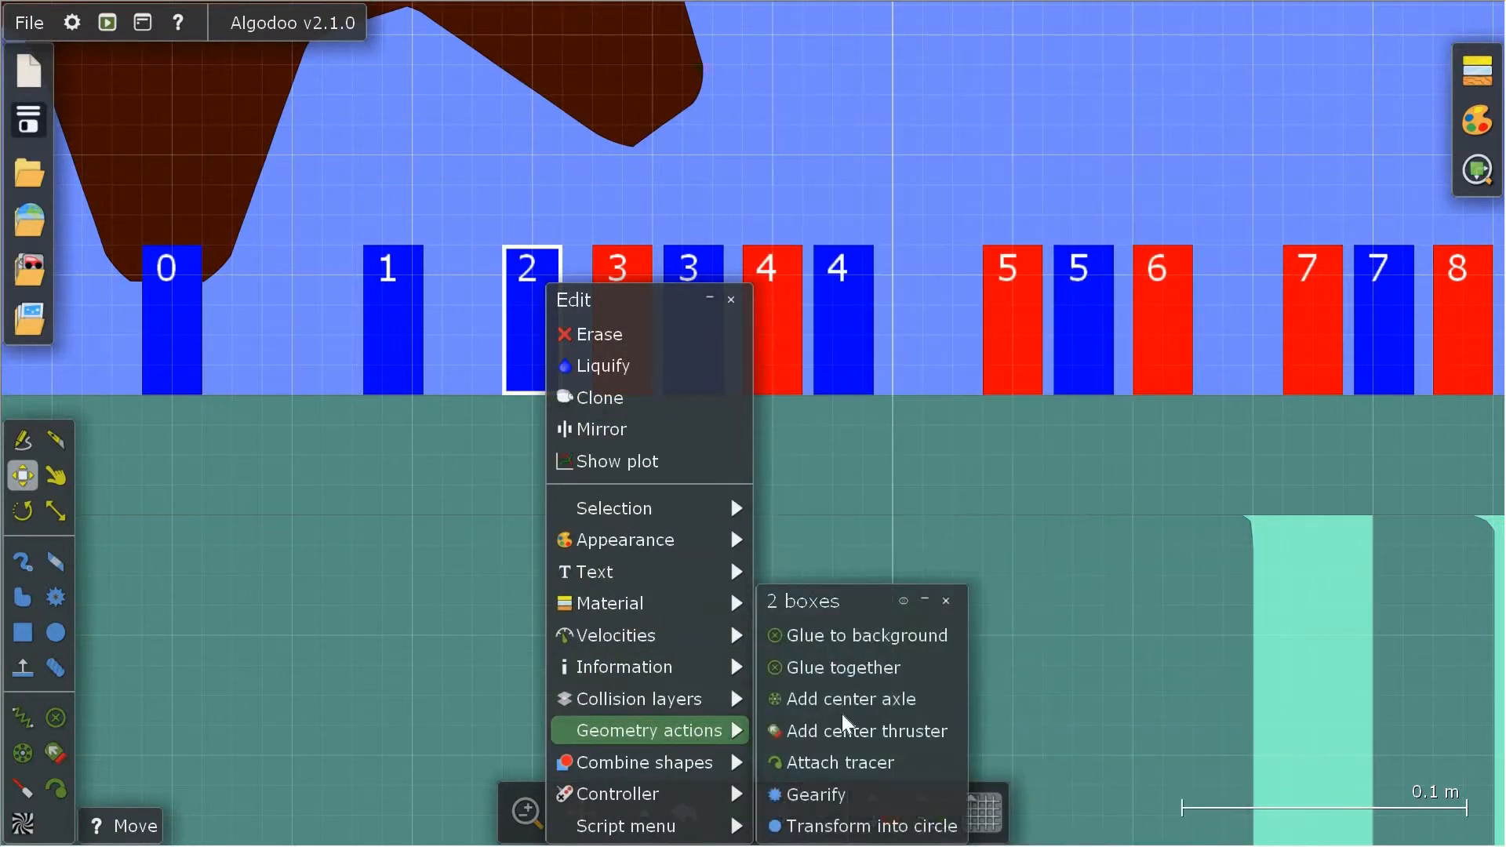
{"action": "left_click", "coordinate": [861, 667]}
- Stack the red and blue boxes labelled 3 midway between their original positions and glue them together
{"action": "left_click_drag", "start_coordinate": [639, 333], "coordinate": [692, 344]}
{"action": "left_click", "coordinate": [688, 334]}
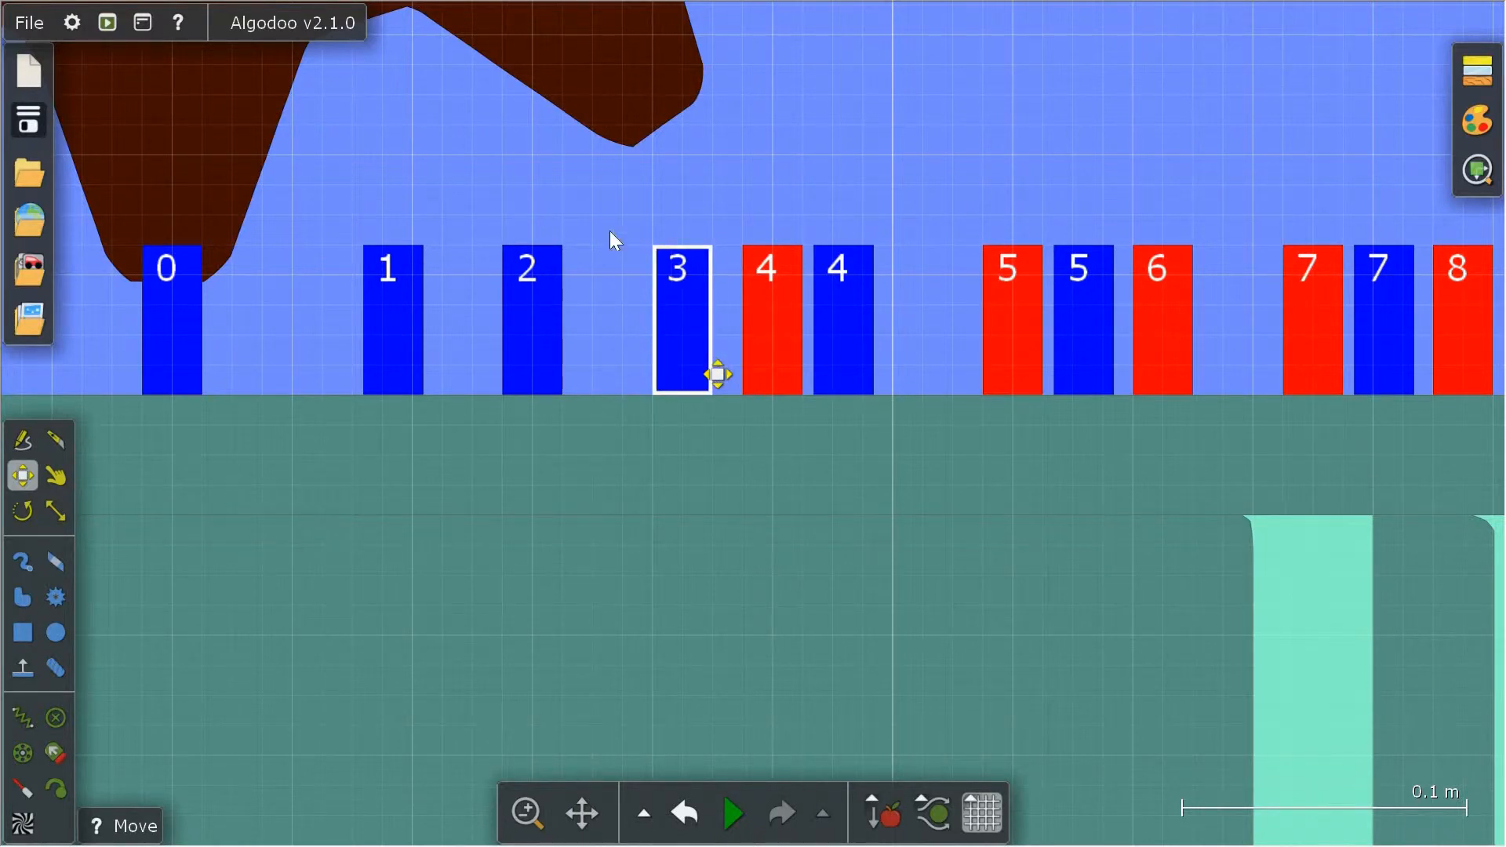
{"action": "right_click", "coordinate": [675, 353]}
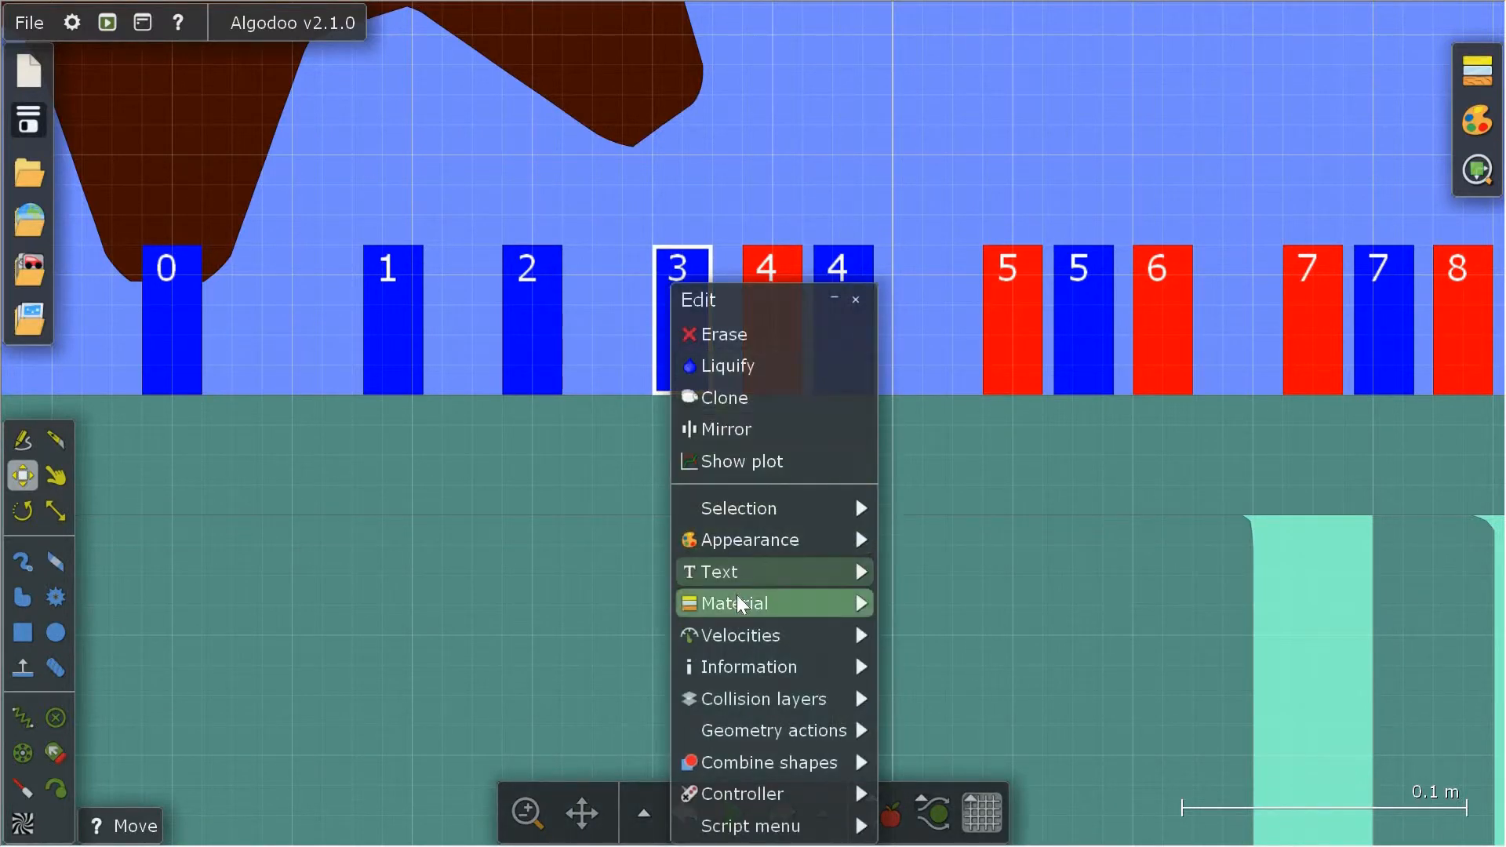
{"action": "mouse_move", "coordinate": [765, 731]}
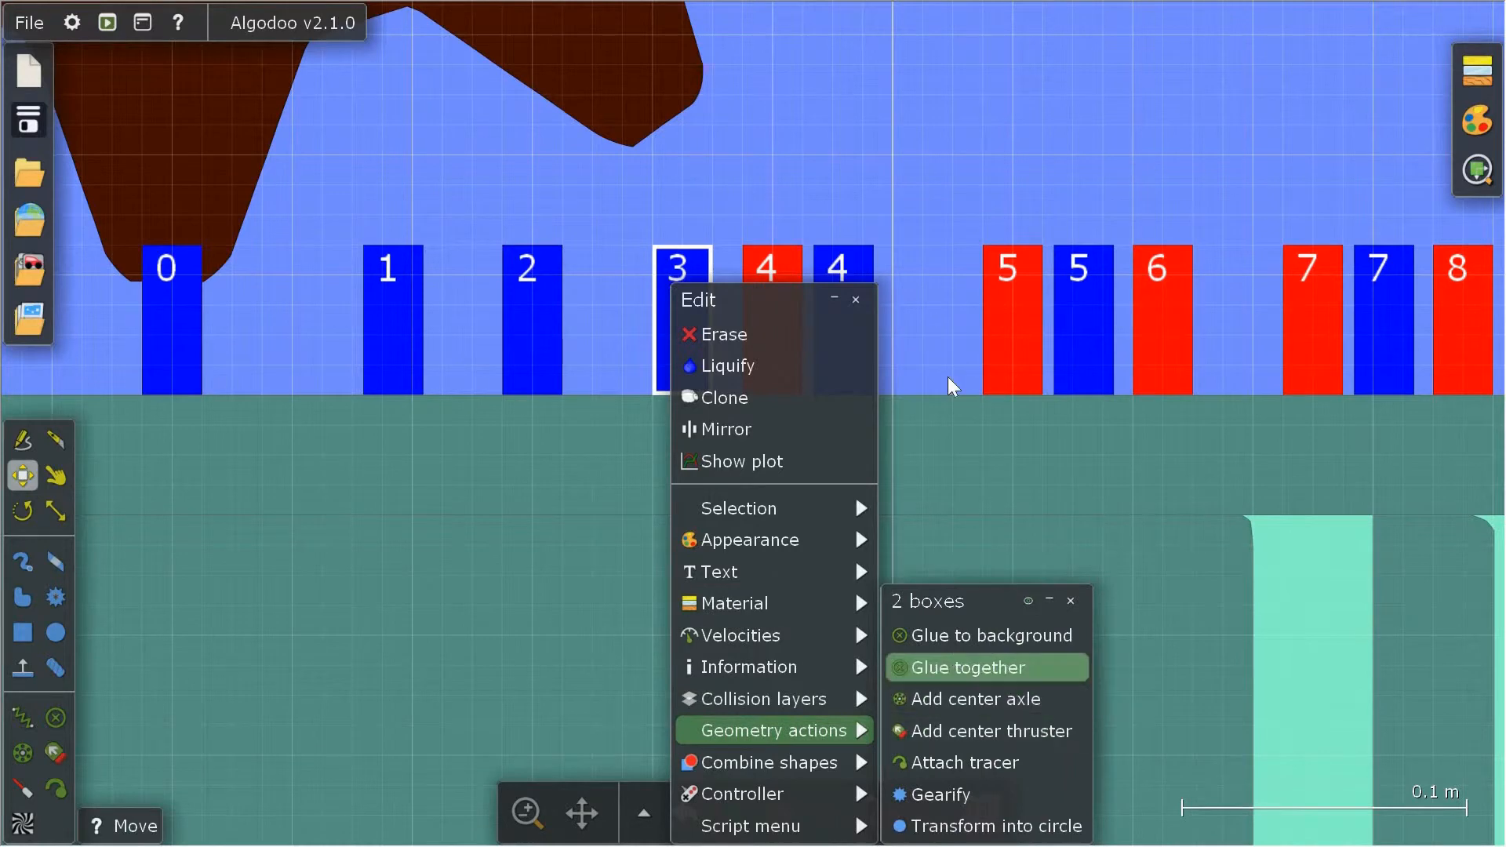
- Glue the stacked boxes labelled 3 together, and likewise glue the stacked pair labelled 7 together
{"action": "left_click", "coordinate": [949, 665]}
{"action": "right_click", "coordinate": [1373, 330]}
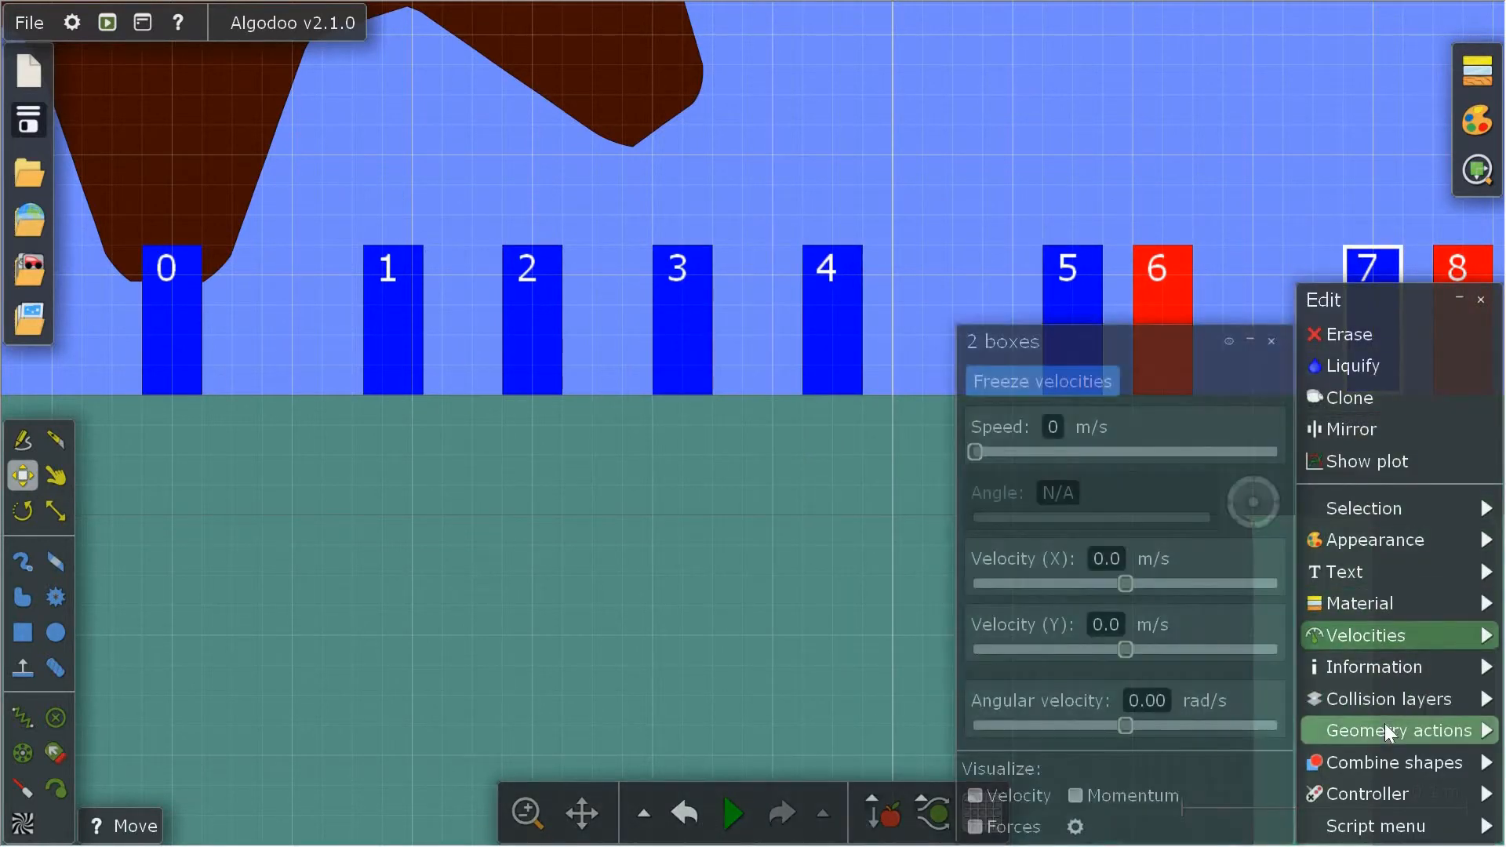
{"action": "mouse_move", "coordinate": [1397, 731]}
{"action": "left_click", "coordinate": [1181, 668]}
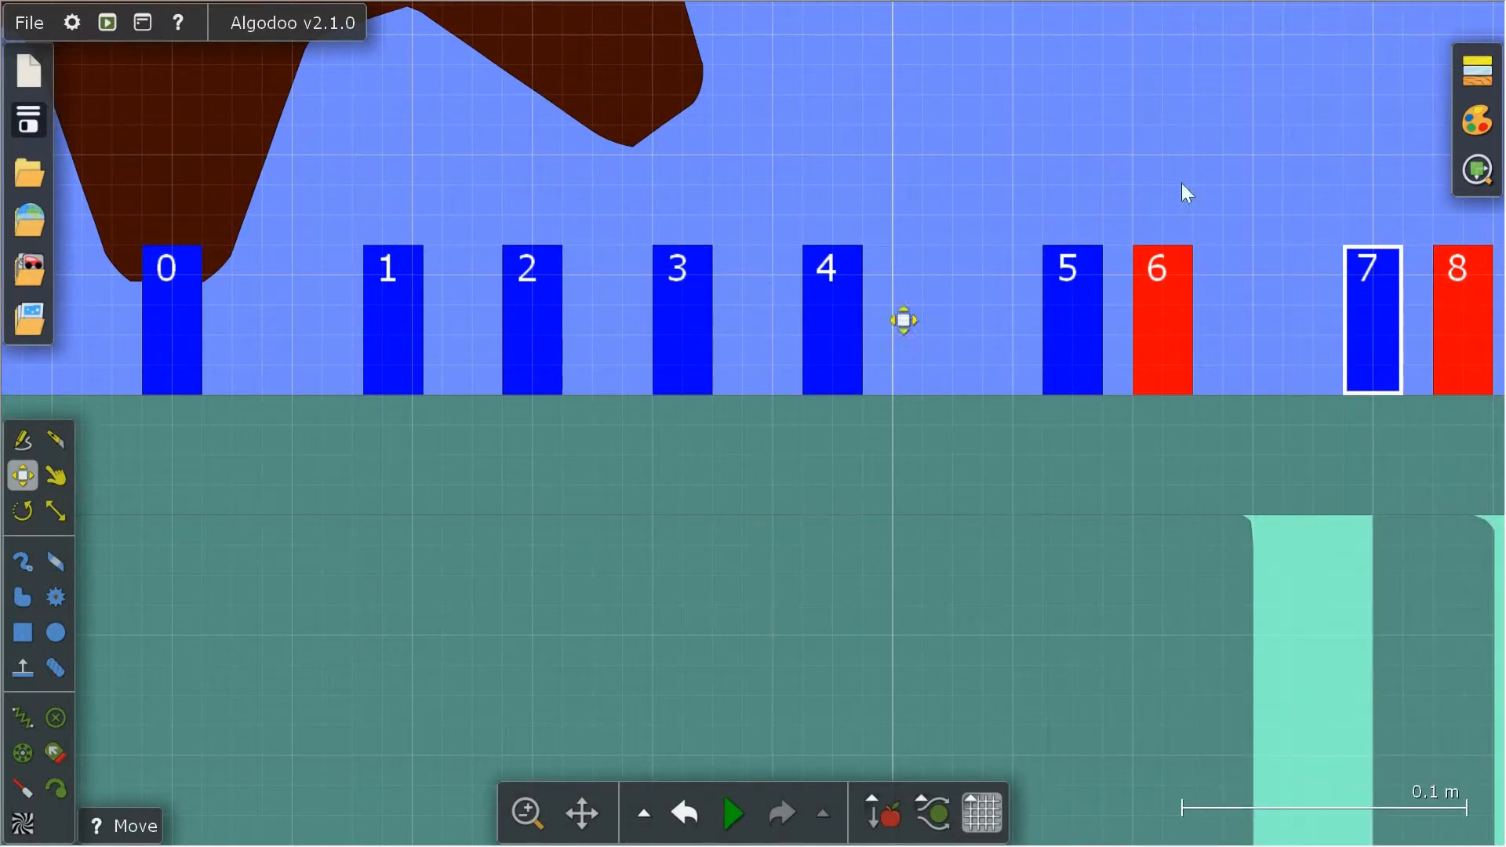
- Select the gear with the 0 boxes at its lowest tooth and glue them together
{"action": "left_click", "coordinate": [582, 813]}
{"action": "left_click_drag", "start_coordinate": [1254, 222], "coordinate": [1315, 209]}
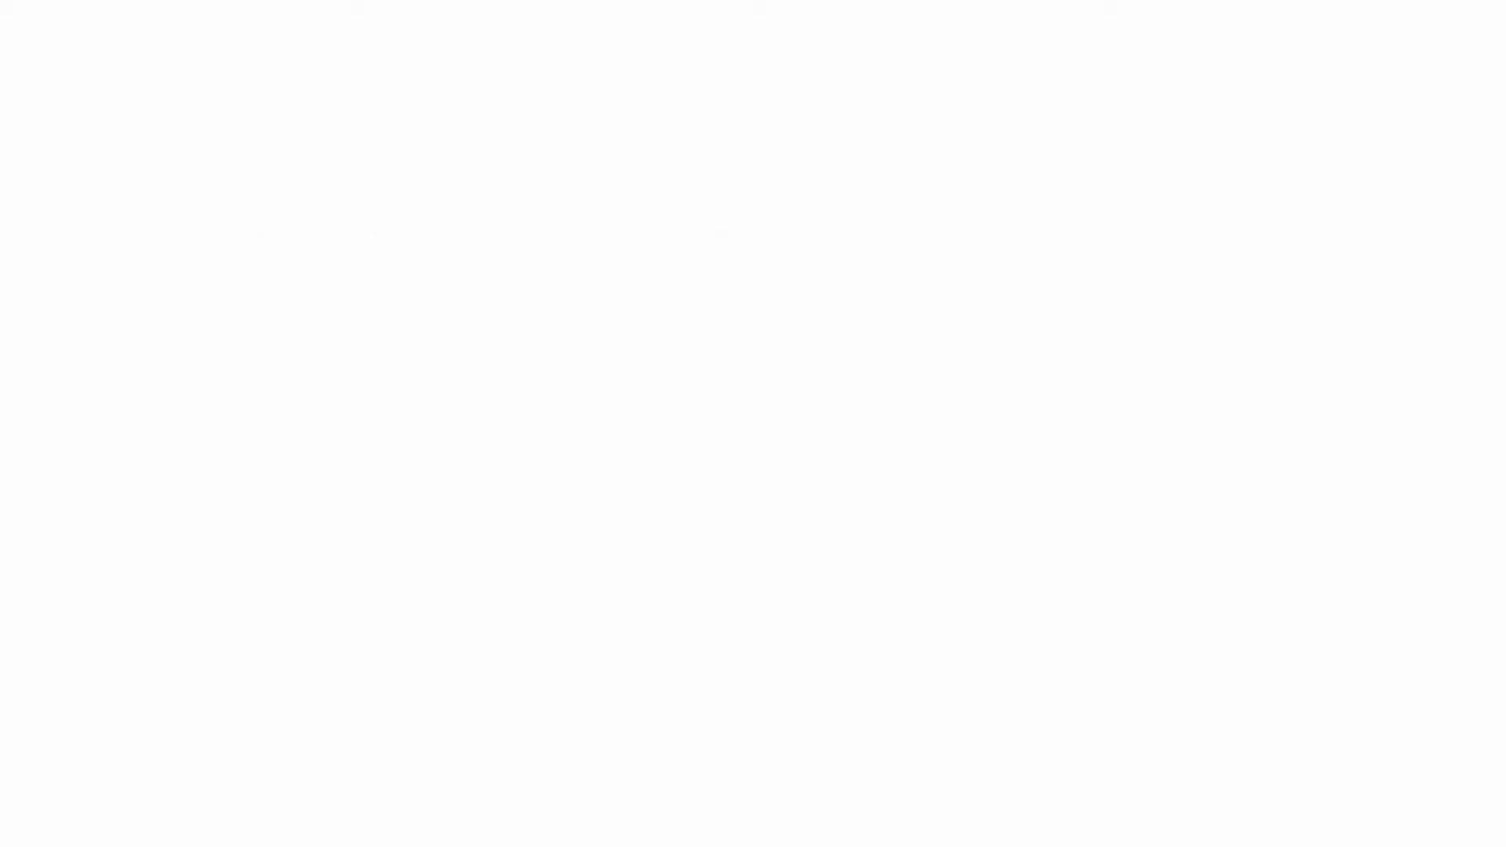
{"action": "left_click_drag", "start_coordinate": [458, 20], "coordinate": [990, 524]}
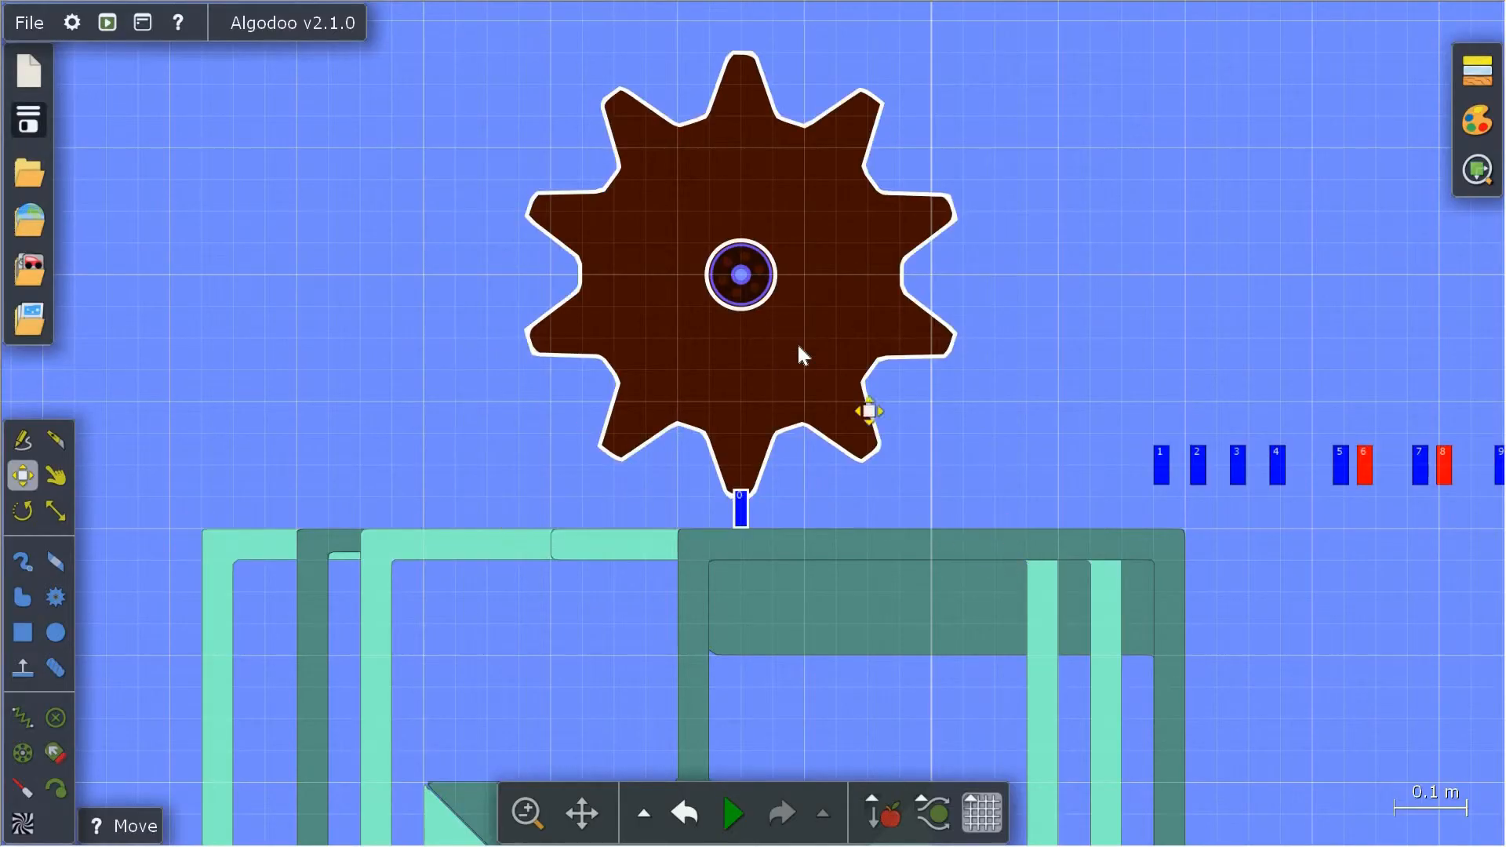
{"action": "right_click", "coordinate": [799, 349]}
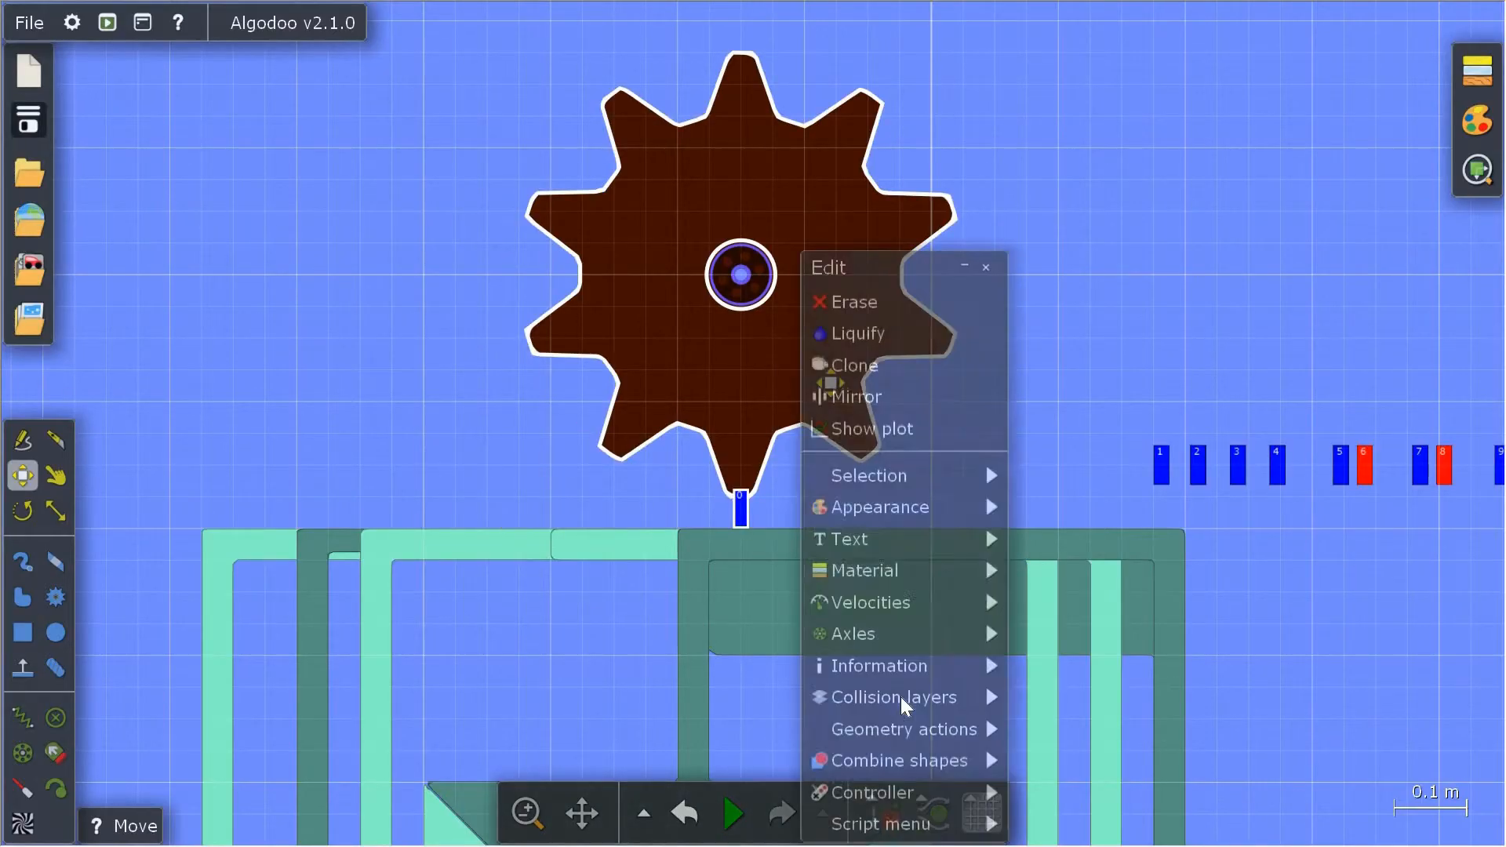
{"action": "mouse_move", "coordinate": [838, 732]}
{"action": "left_click", "coordinate": [1097, 612]}
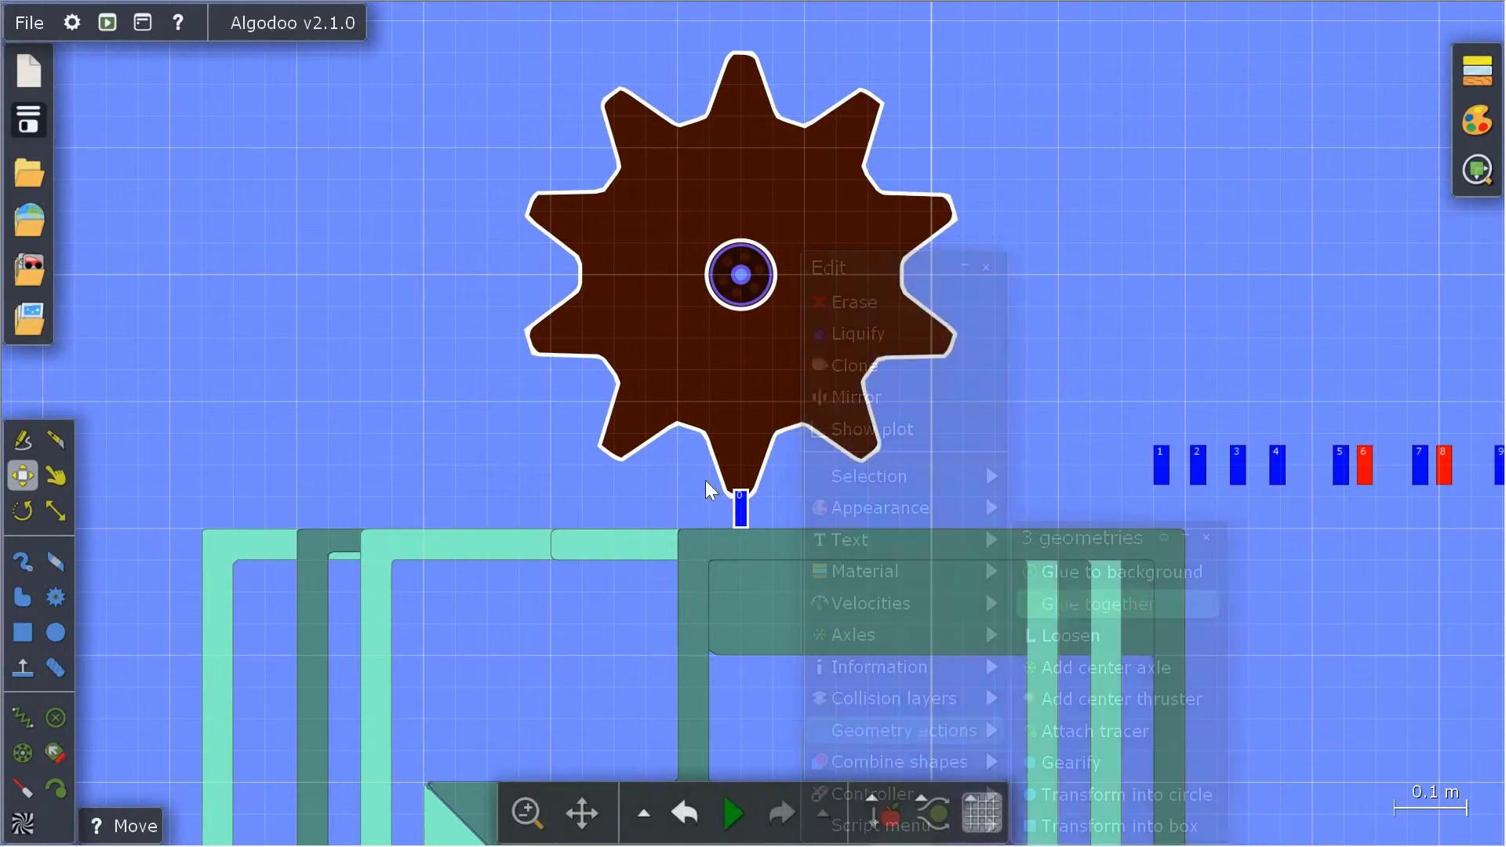
- Rotate the gear clockwise by one tooth and place the boxes labelled 1 centred beneath its lowest tooth
{"action": "key", "text": "r"}
{"action": "scroll", "coordinate": [836, 447], "scroll_direction": "up", "scroll_amount": 1}
{"action": "left_click_drag", "start_coordinate": [836, 447], "coordinate": [718, 536]}
{"action": "left_click", "coordinate": [1214, 480]}
{"action": "key", "text": "m"}
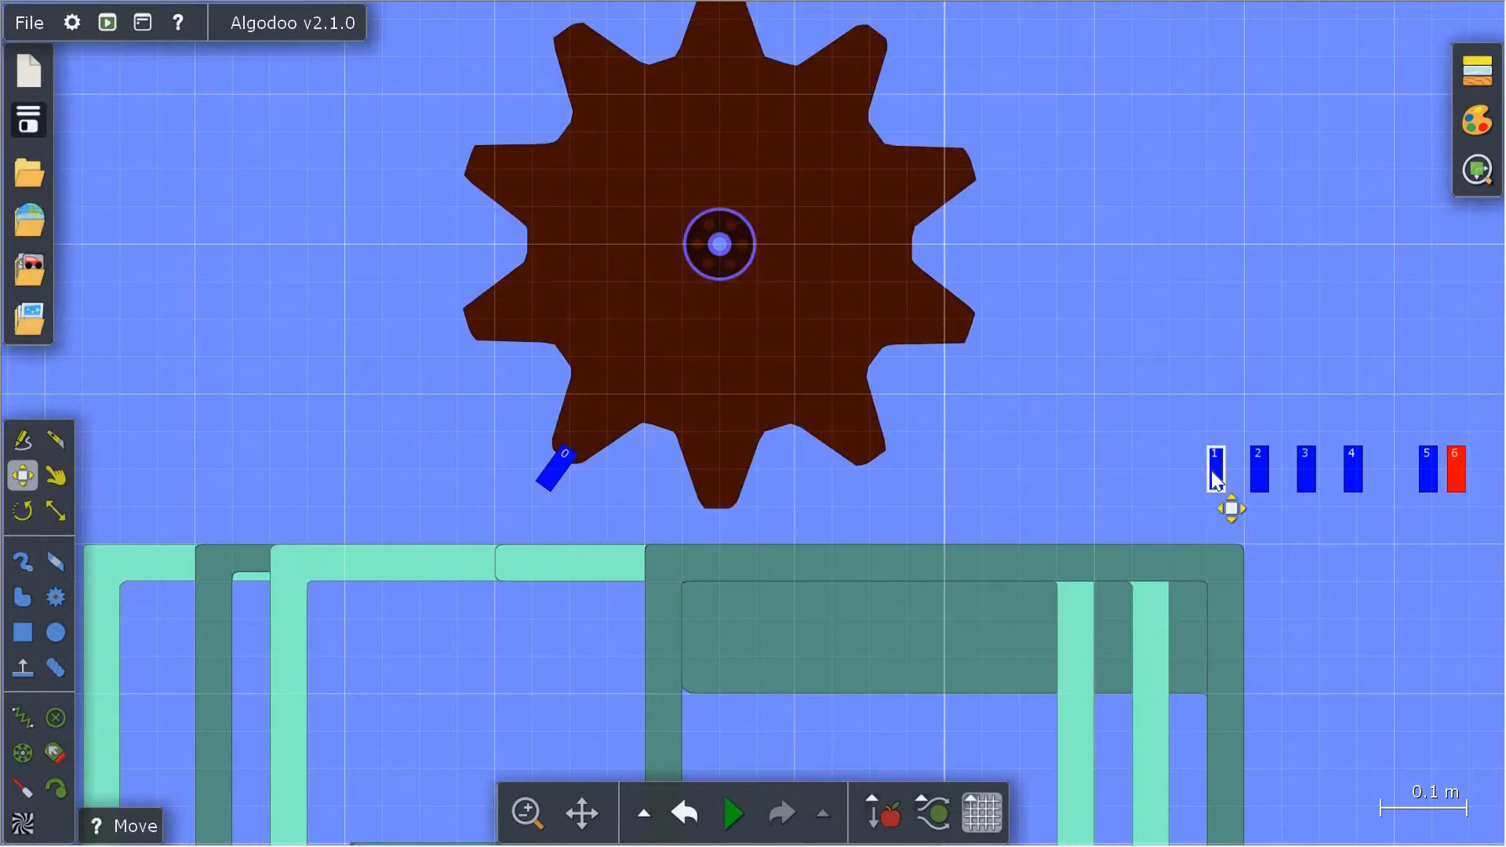
{"action": "left_click_drag", "start_coordinate": [1214, 478], "coordinate": [651, 519]}
{"action": "scroll", "coordinate": [747, 516], "scroll_direction": "up", "scroll_amount": 4}
{"action": "scroll", "coordinate": [919, 477], "scroll_direction": "down", "scroll_amount": 5}
- Select the gear with its attached boxes and glue the boxes labelled 1 to it
{"action": "mouse_move", "coordinate": [548, 47]}
{"action": "left_mouse_down"}
{"action": "mouse_move", "coordinate": [1018, 562]}
{"action": "mouse_move", "coordinate": [954, 491]}
{"action": "left_mouse_up"}
{"action": "right_click", "coordinate": [838, 407]}
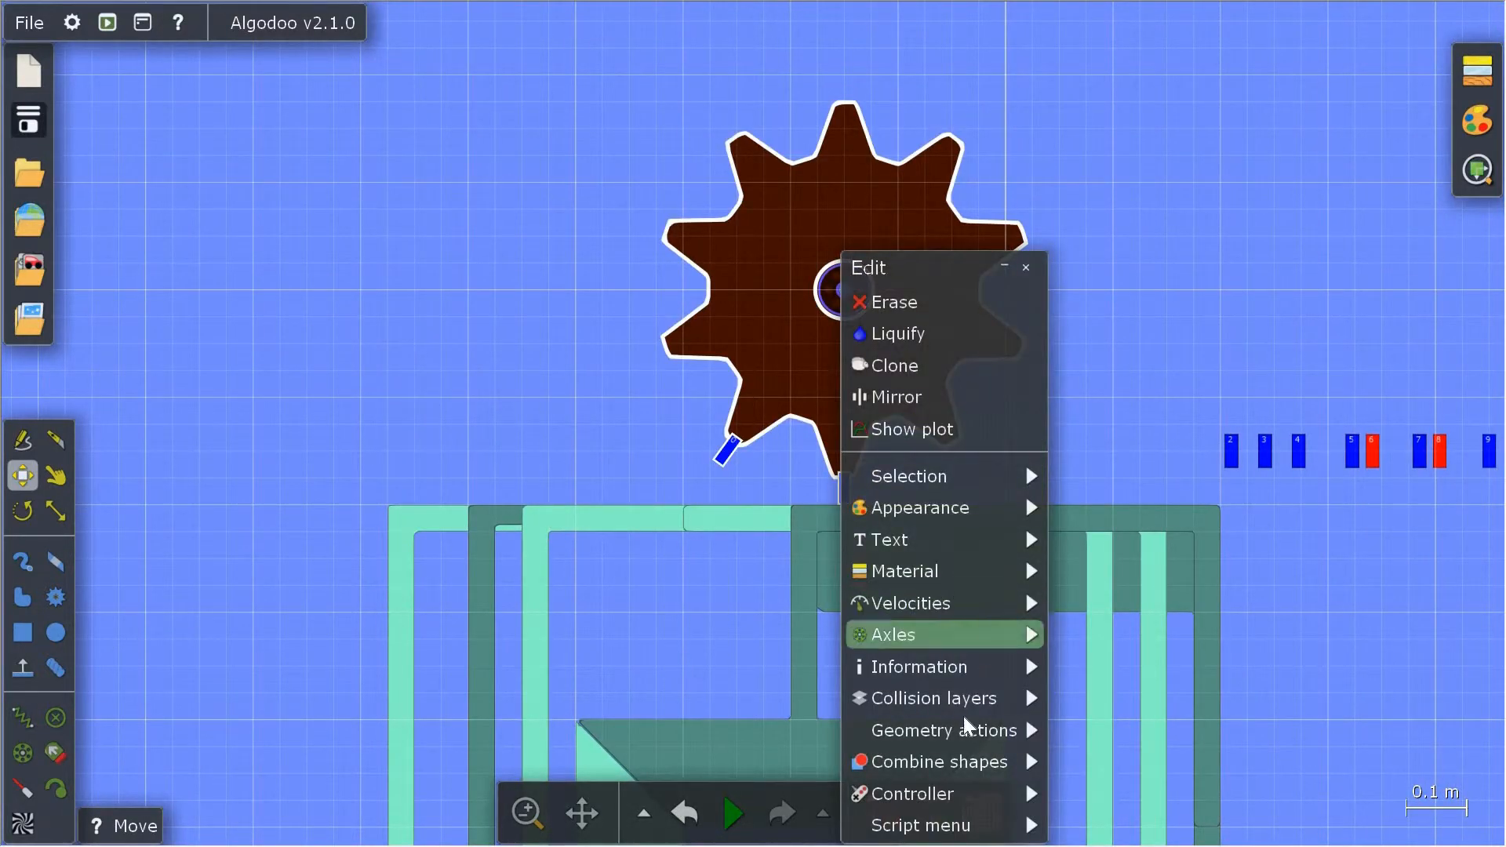
{"action": "mouse_move", "coordinate": [1039, 730]}
{"action": "left_click", "coordinate": [1168, 345]}
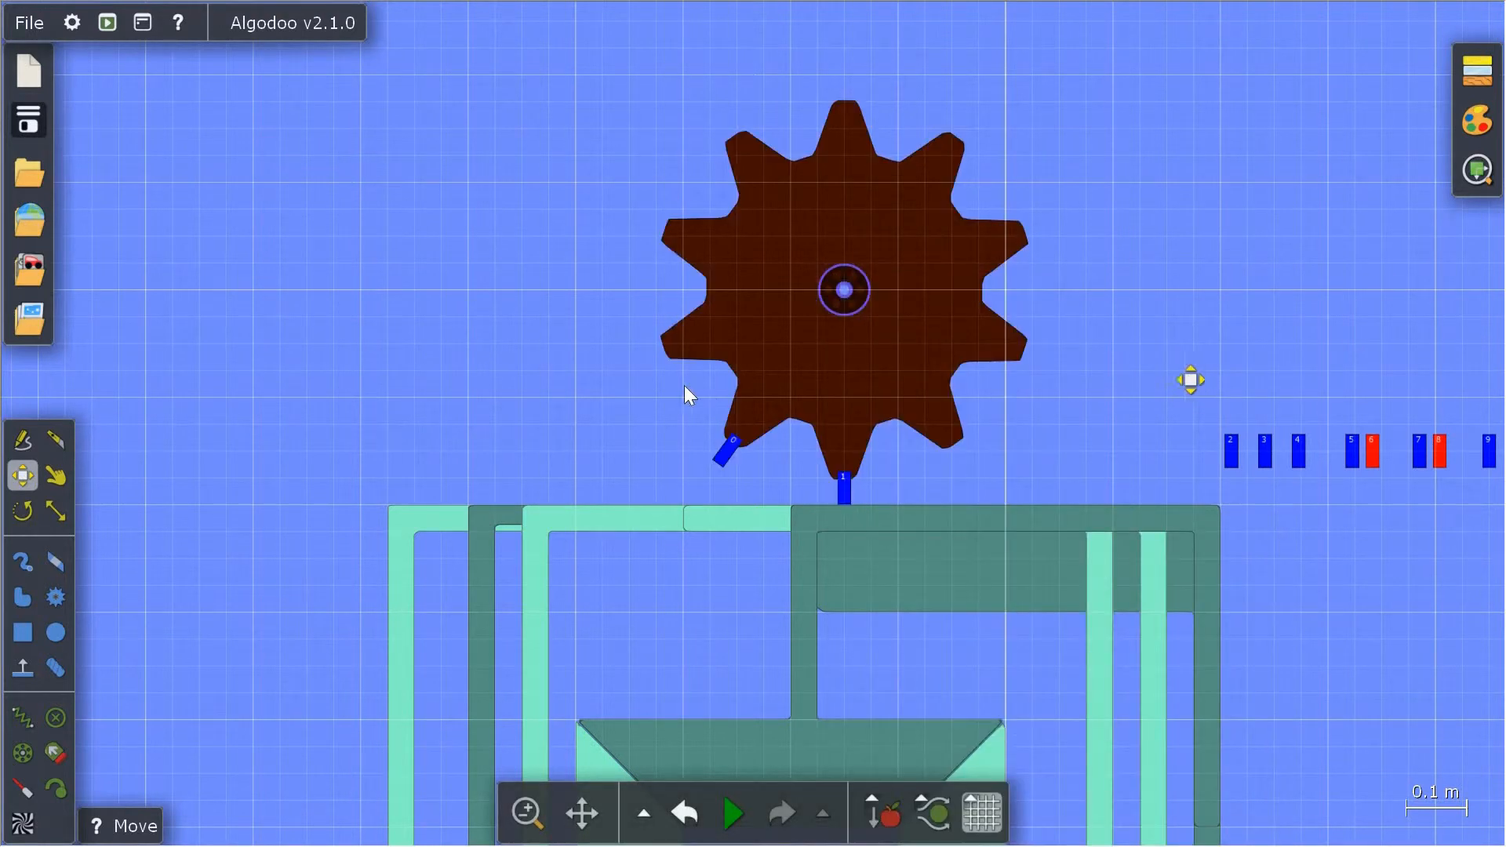
- Rotate the gear clockwise by another tooth and place the boxes labelled 2 centred beneath its lowest tooth
{"action": "key", "text": "r"}
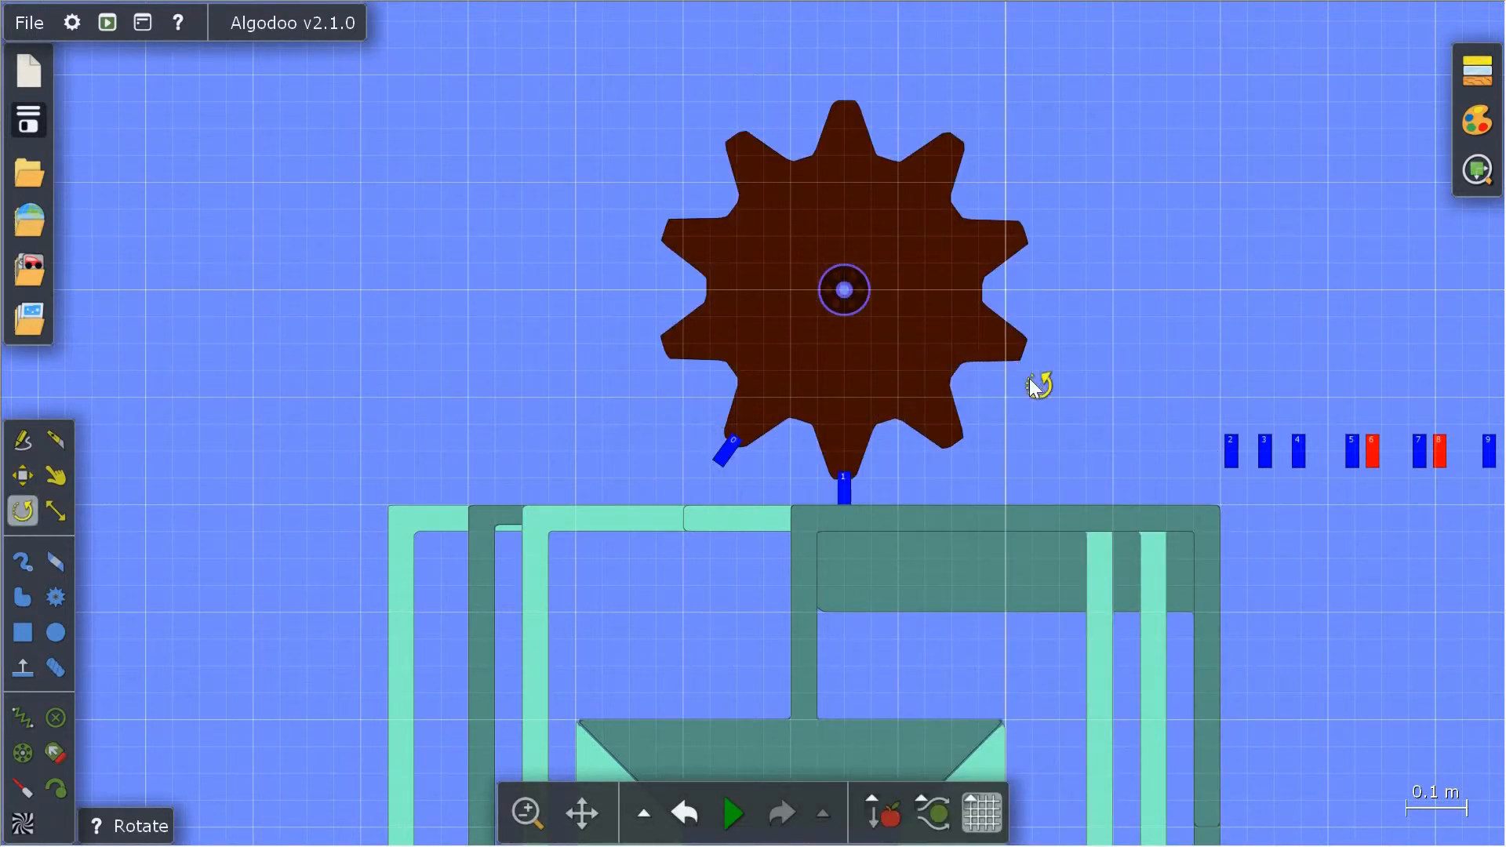
{"action": "scroll", "coordinate": [1033, 381], "scroll_direction": "up", "scroll_amount": 3}
{"action": "left_click_drag", "start_coordinate": [969, 403], "coordinate": [897, 494]}
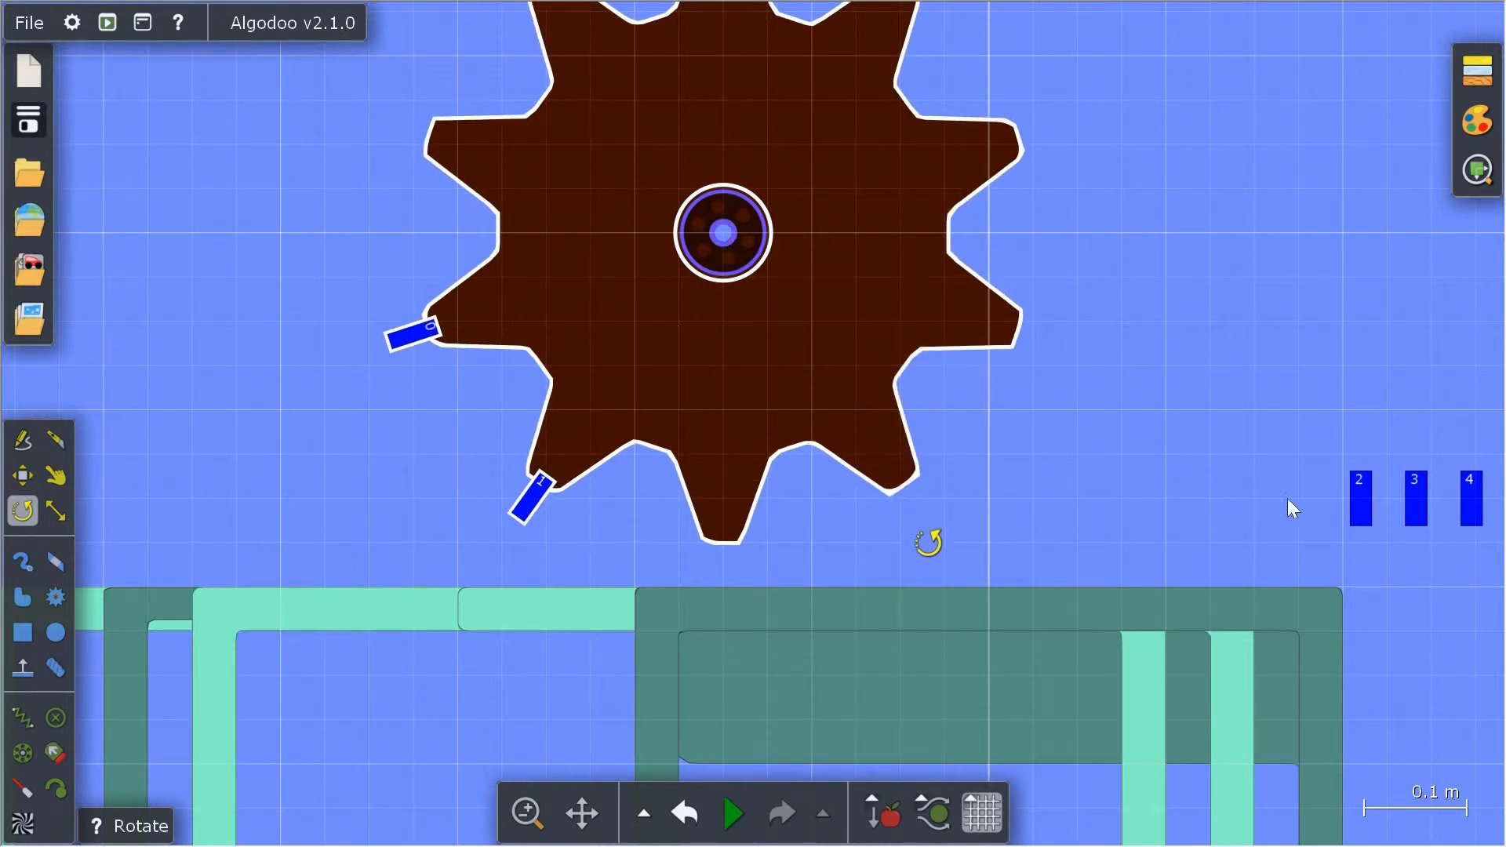
{"action": "left_click", "coordinate": [1361, 494]}
{"action": "left_click", "coordinate": [23, 475]}
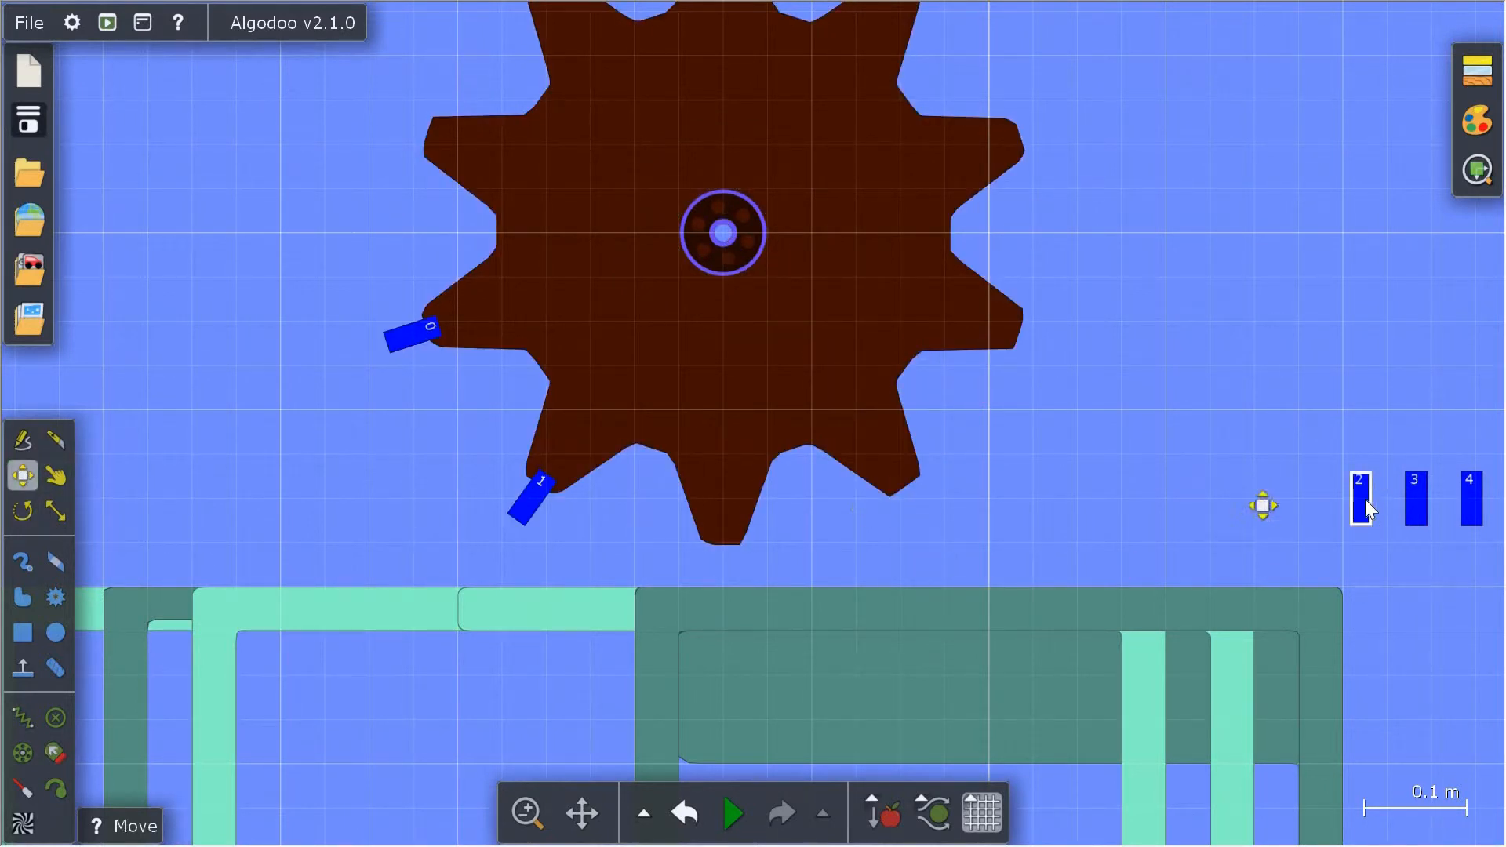
{"action": "left_click_drag", "start_coordinate": [1366, 500], "coordinate": [728, 564]}
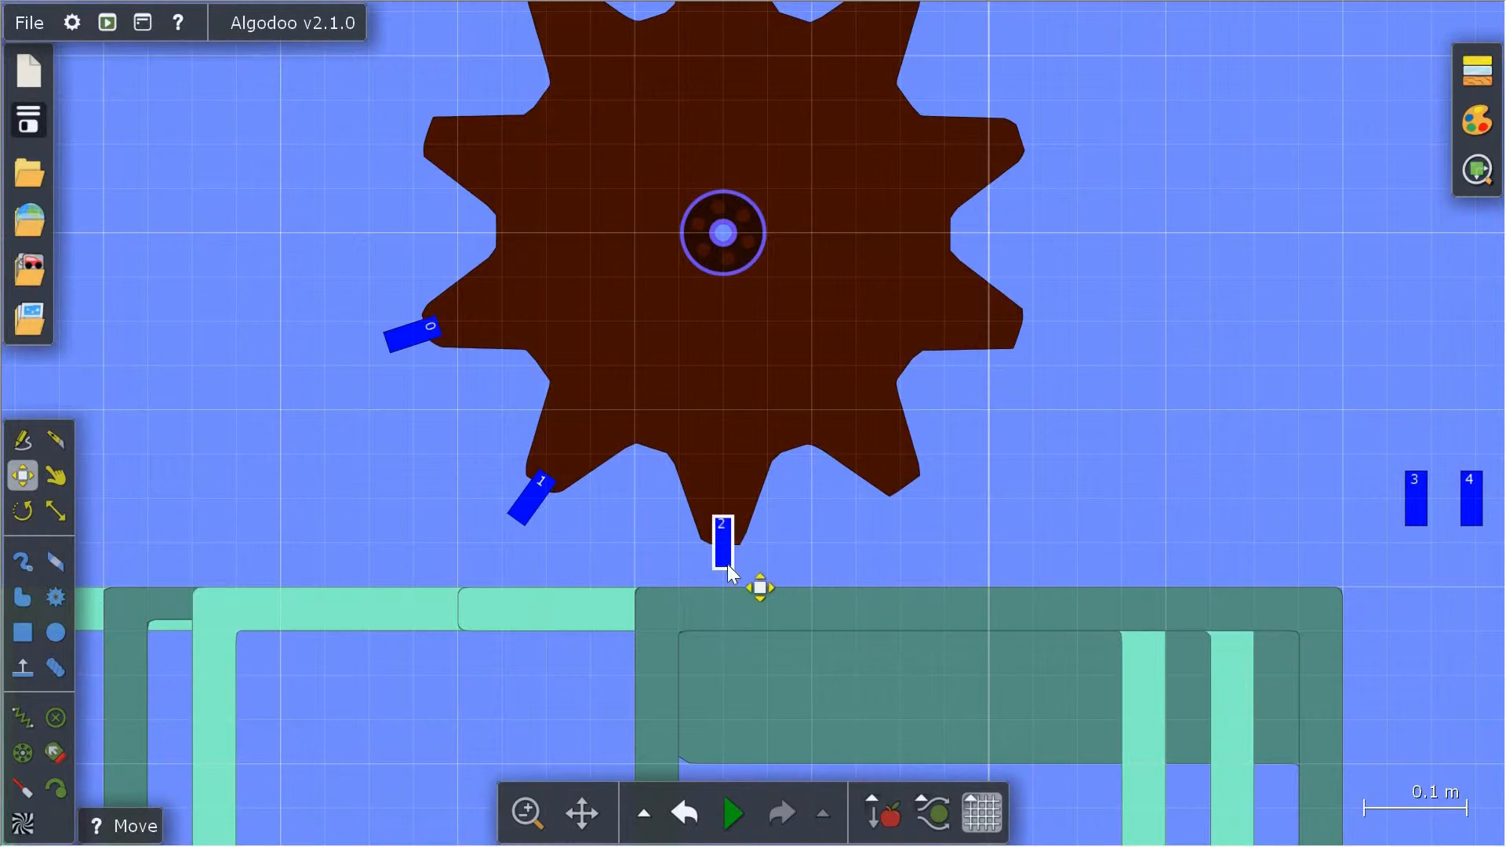
{"action": "scroll", "coordinate": [757, 561], "scroll_direction": "up", "scroll_amount": 5}
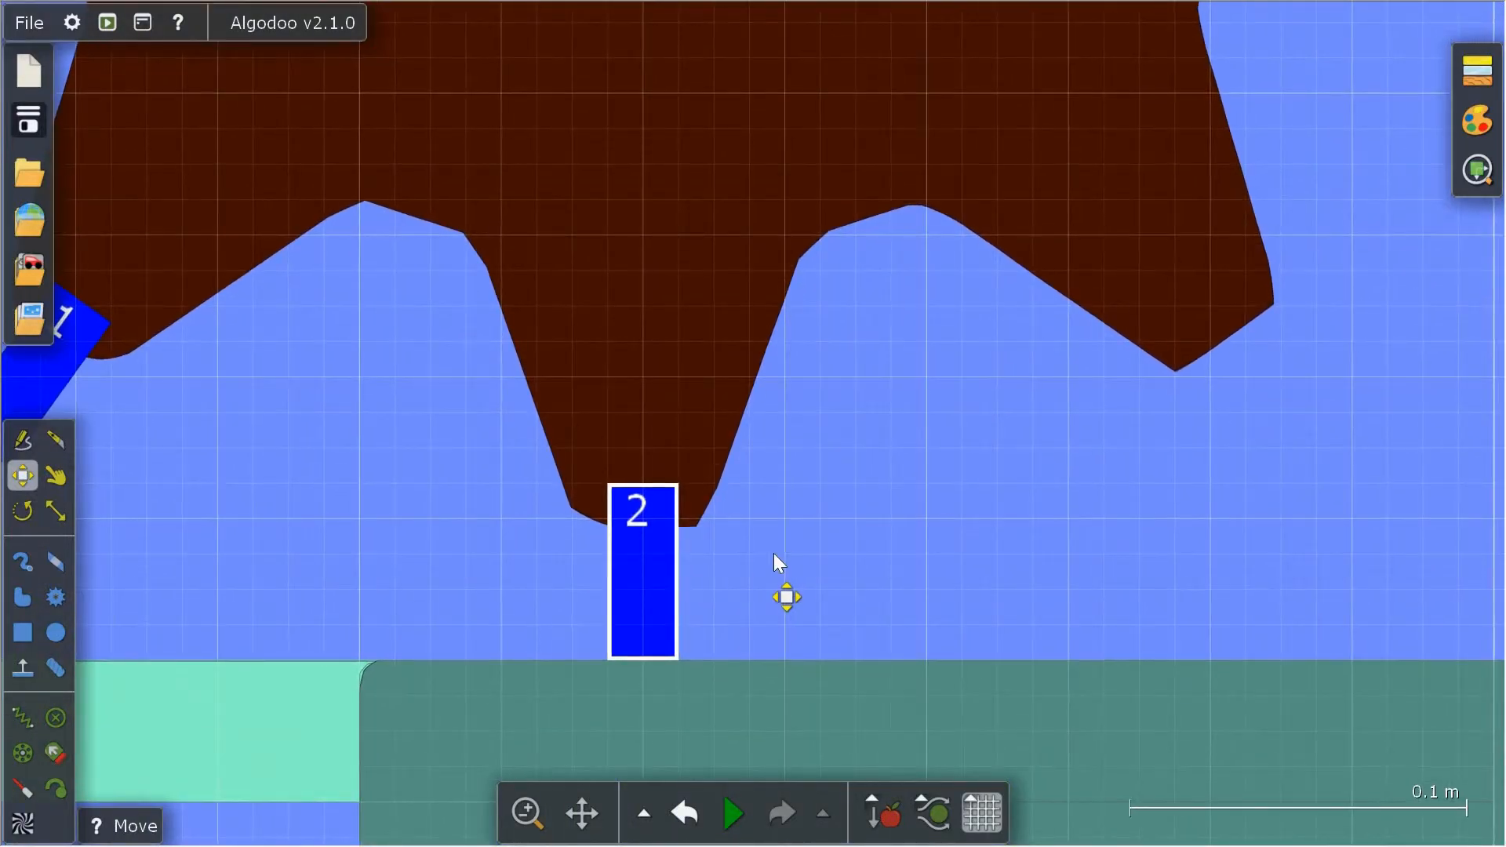
- Select the gear with its attached boxes and glue the boxes labelled 2 to it
{"action": "scroll", "coordinate": [775, 555], "scroll_direction": "down", "scroll_amount": 10}
{"action": "left_click", "coordinate": [792, 453]}
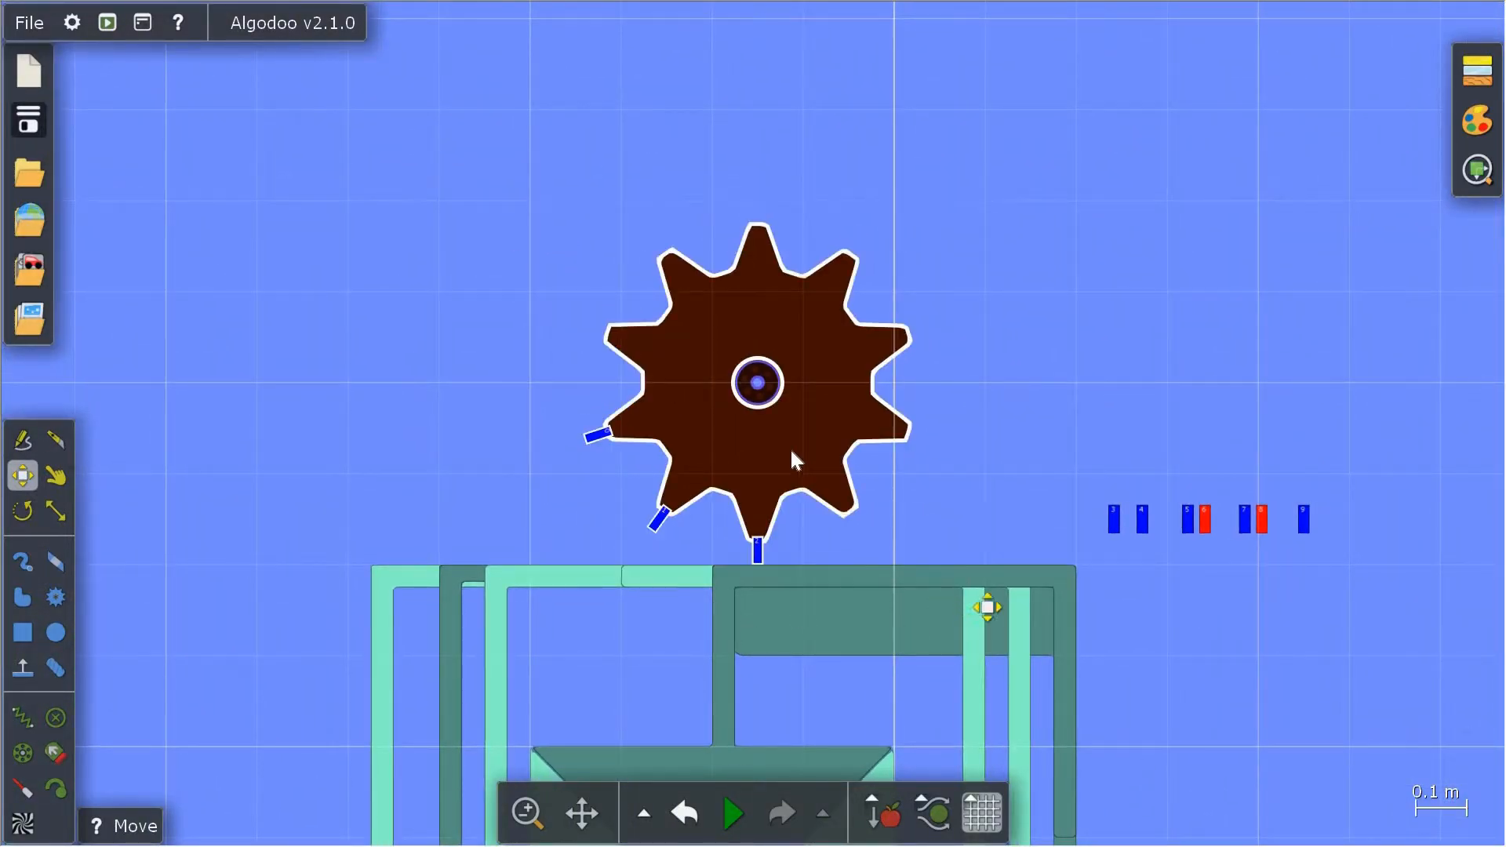
{"action": "right_click", "coordinate": [791, 459]}
{"action": "mouse_move", "coordinate": [934, 731]}
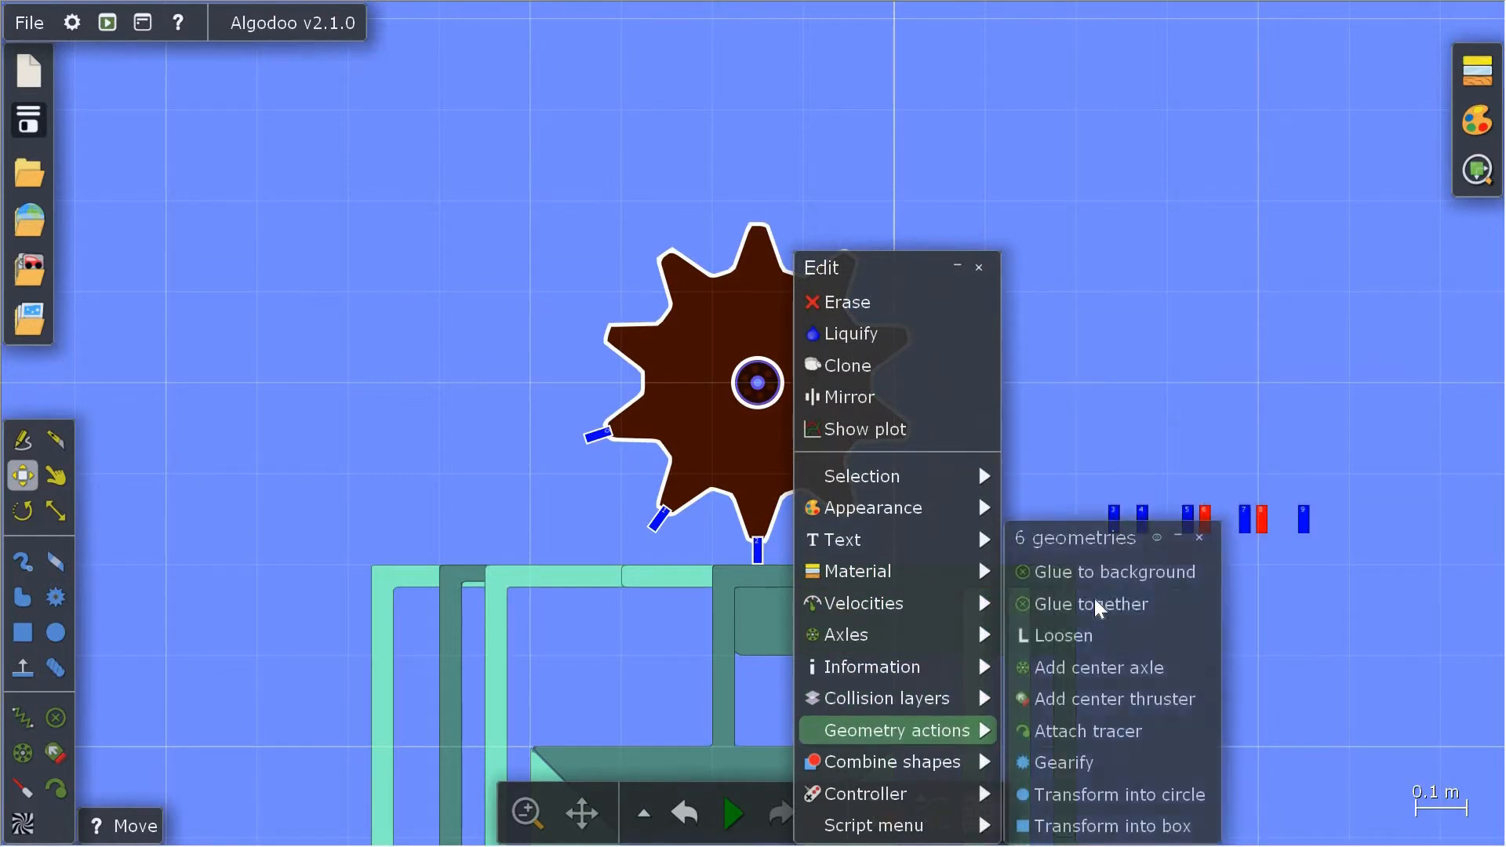
{"action": "left_click", "coordinate": [1099, 605]}
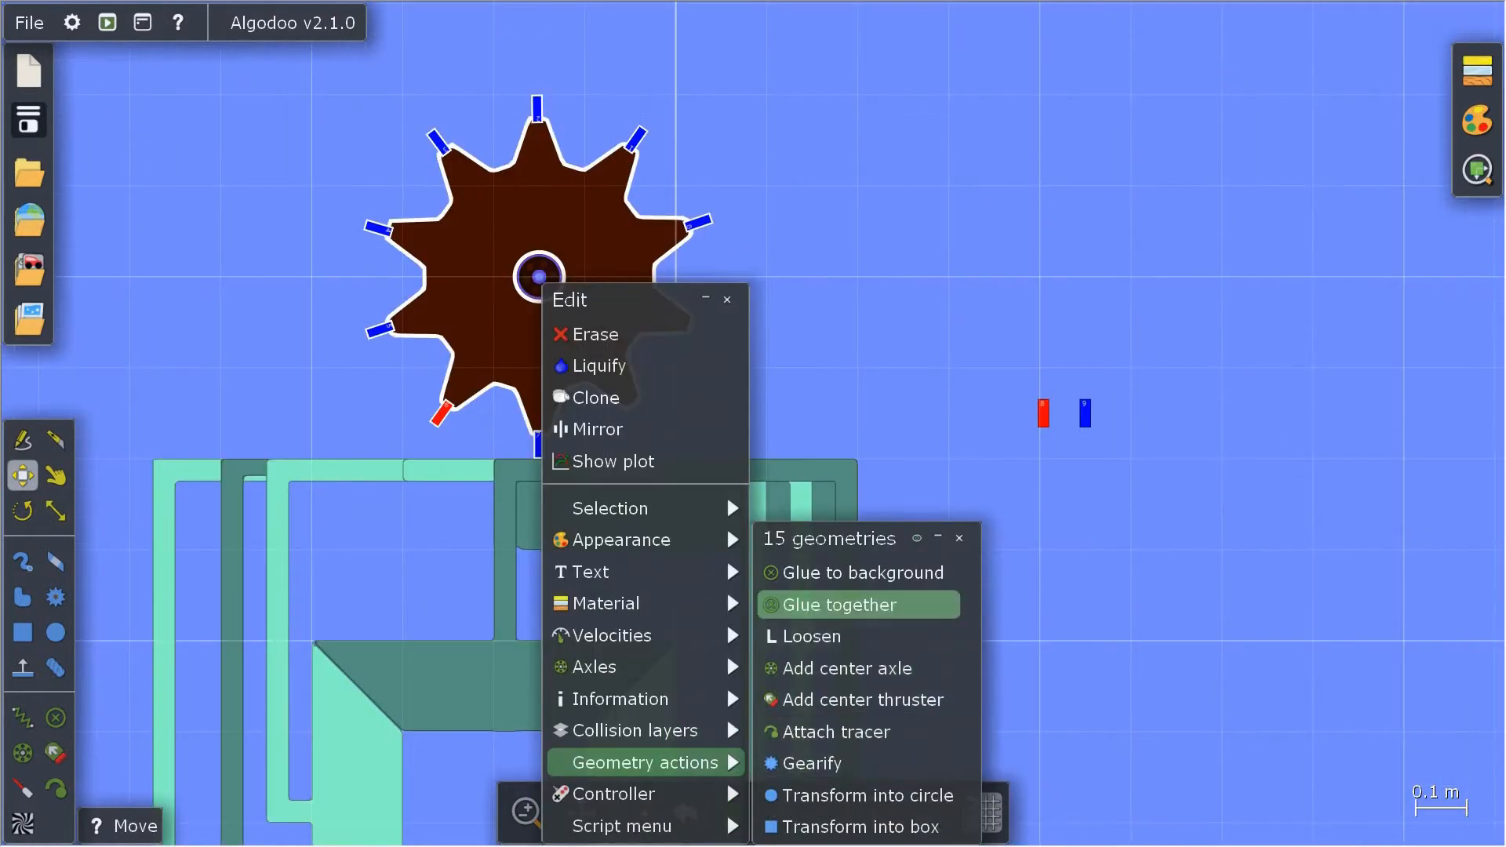
- Glue the boxes labelled 7 to the gear and rotate the gear clockwise by one tooth
{"action": "left_click", "coordinate": [867, 605]}
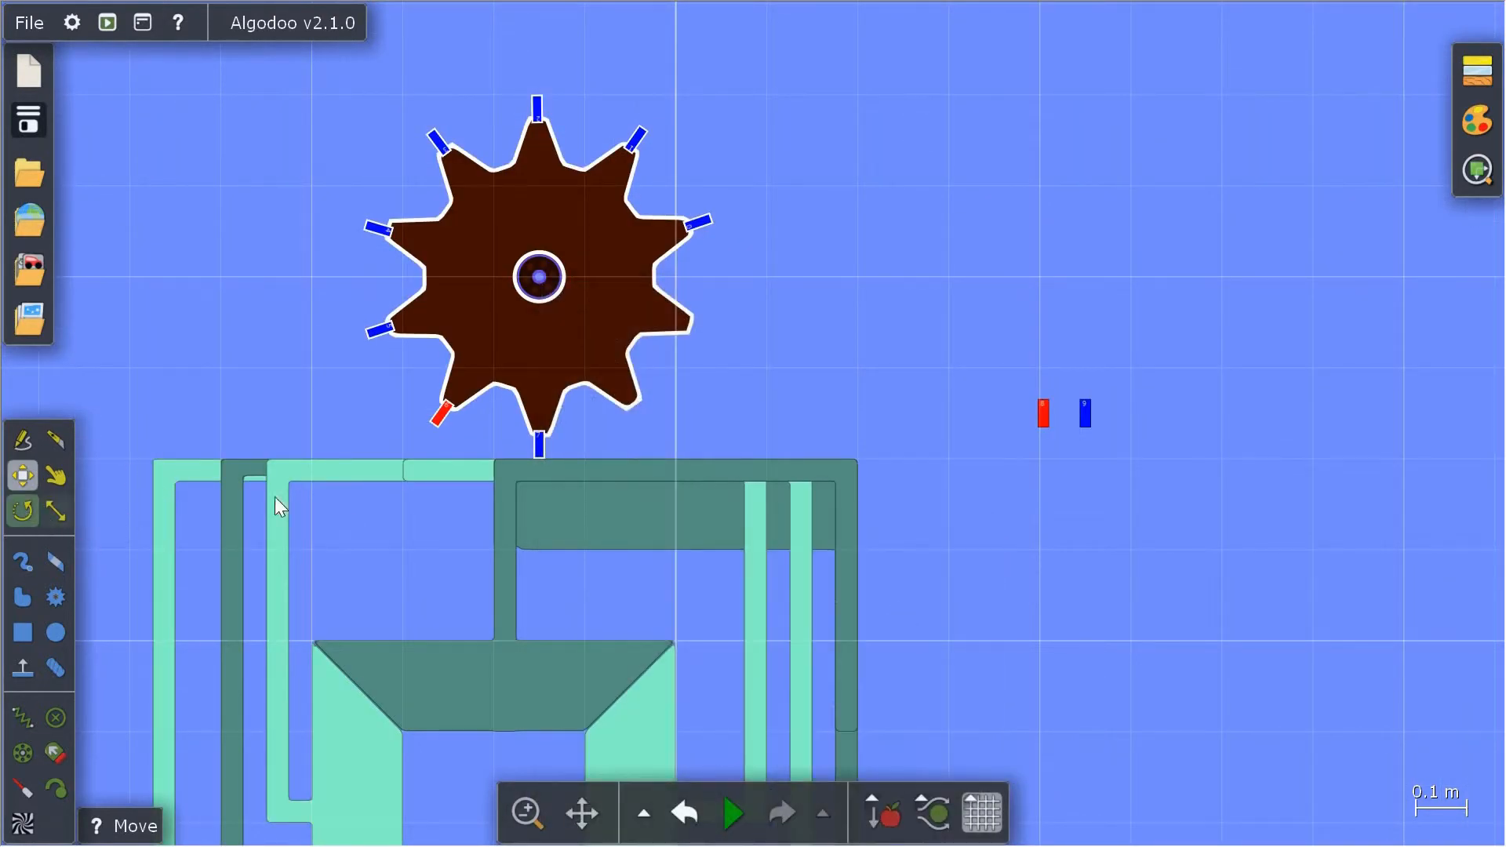
{"action": "key", "text": "r"}
{"action": "scroll", "coordinate": [666, 357], "scroll_direction": "up", "scroll_amount": 5}
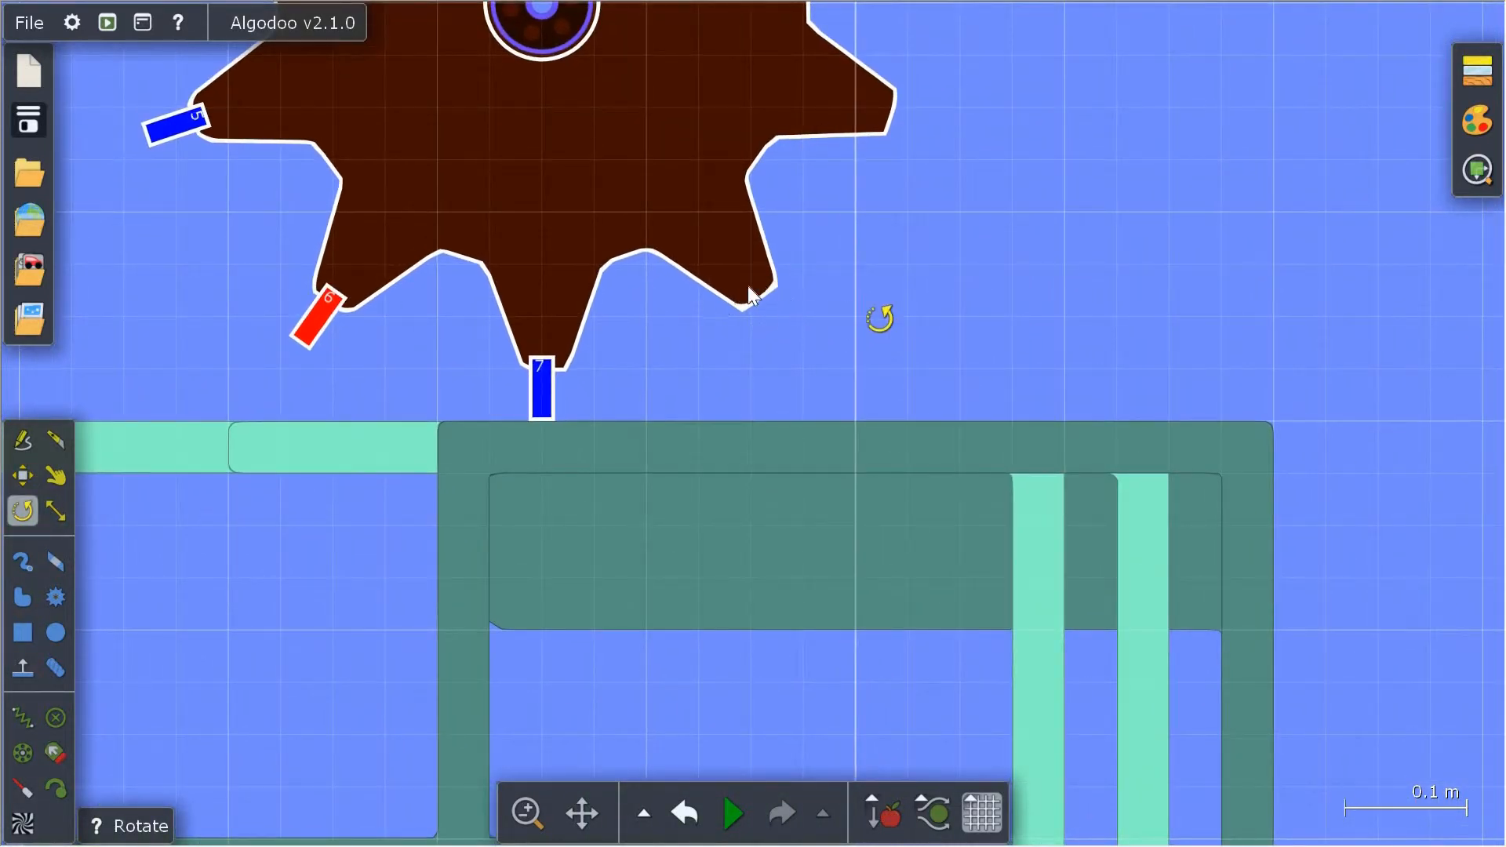
{"action": "left_click_drag", "start_coordinate": [749, 295], "coordinate": [547, 379]}
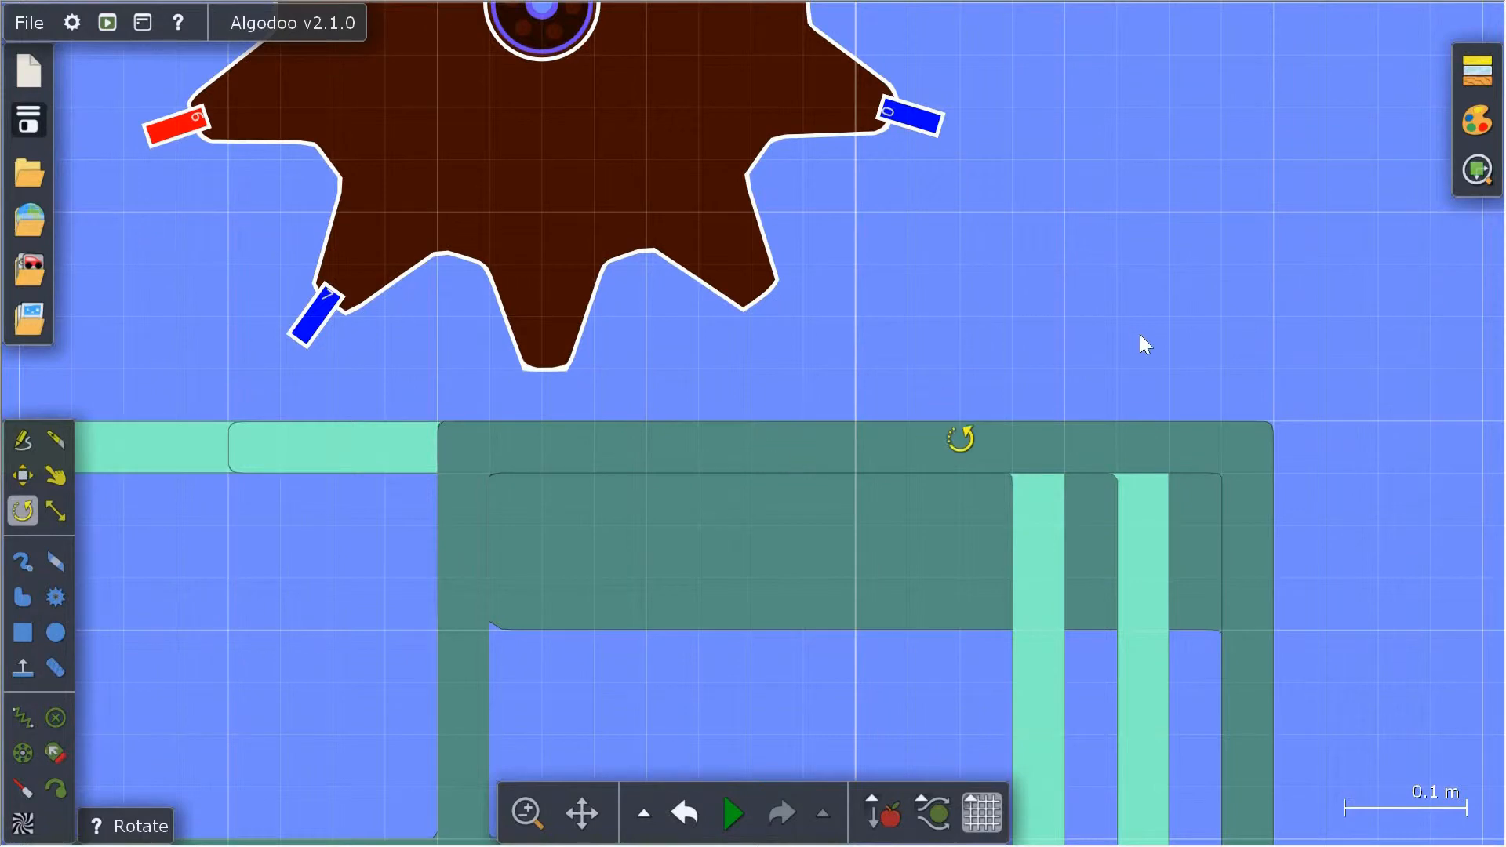
{"action": "scroll", "coordinate": [1141, 335], "scroll_direction": "down", "scroll_amount": 3}
- Place the red box labelled 8 beneath the gear's lowest tooth and glue it to the gear
{"action": "left_click", "coordinate": [24, 475]}
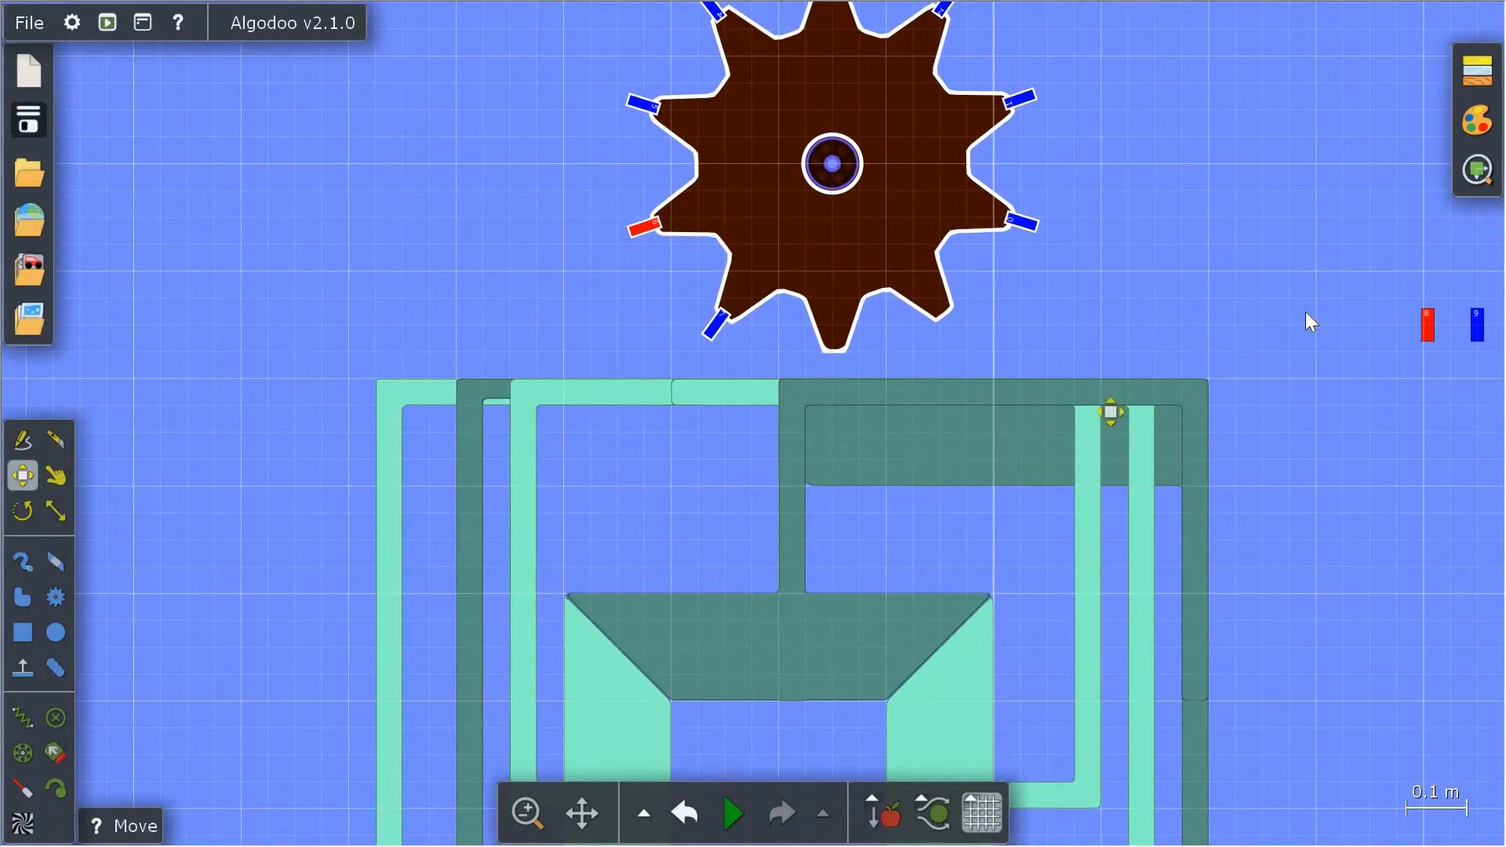
{"action": "left_click", "coordinate": [1354, 326]}
{"action": "scroll", "coordinate": [1376, 333], "scroll_direction": "up", "scroll_amount": 4}
{"action": "scroll", "coordinate": [1448, 326], "scroll_direction": "down", "scroll_amount": 3}
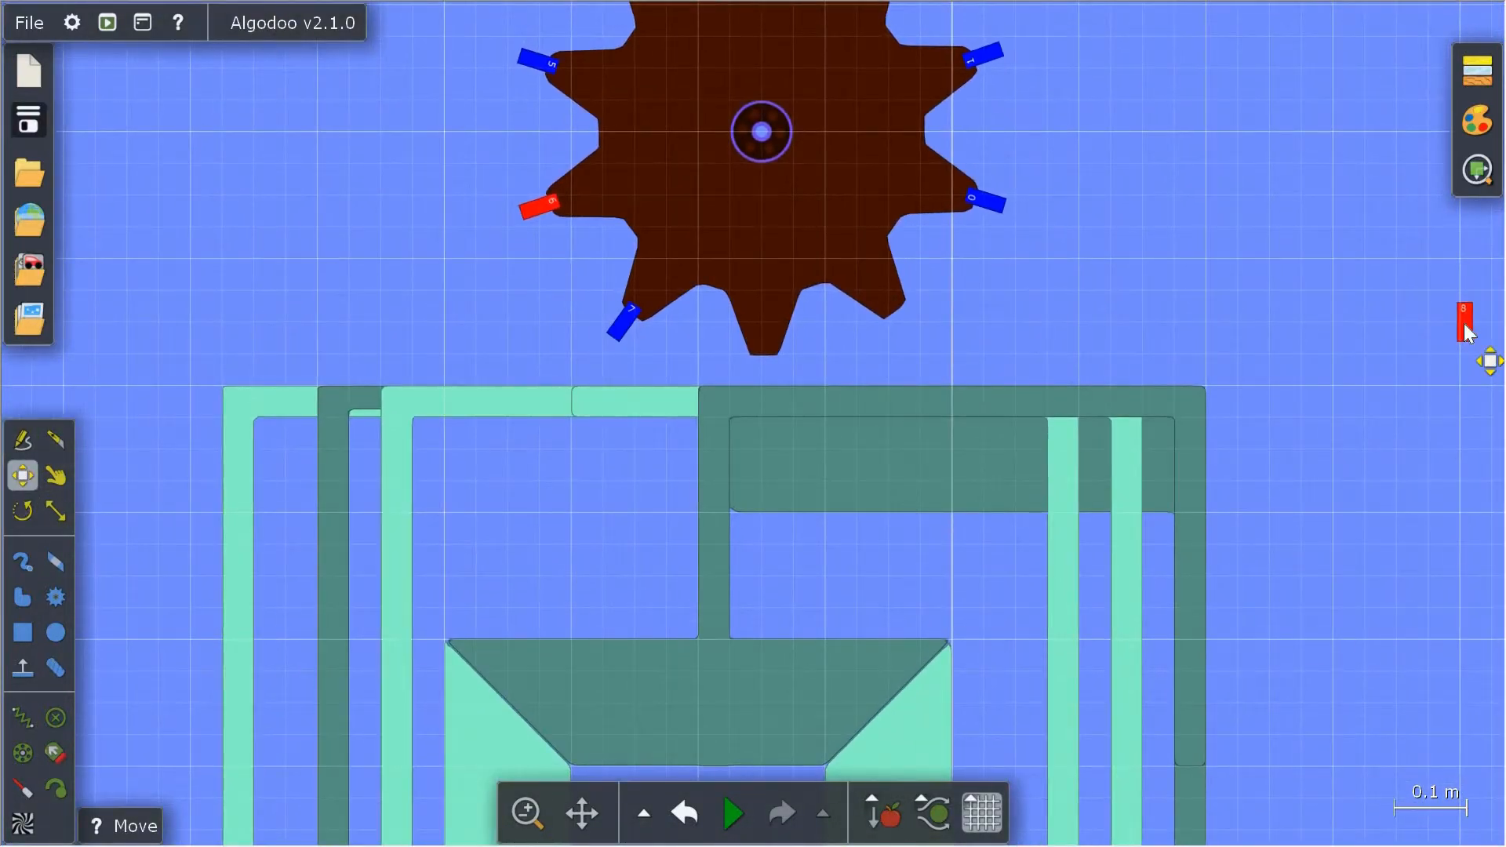
{"action": "left_click_drag", "start_coordinate": [1464, 324], "coordinate": [775, 370]}
{"action": "scroll", "coordinate": [769, 362], "scroll_direction": "down", "scroll_amount": 3}
{"action": "left_click", "coordinate": [714, 427]}
{"action": "right_click", "coordinate": [714, 427]}
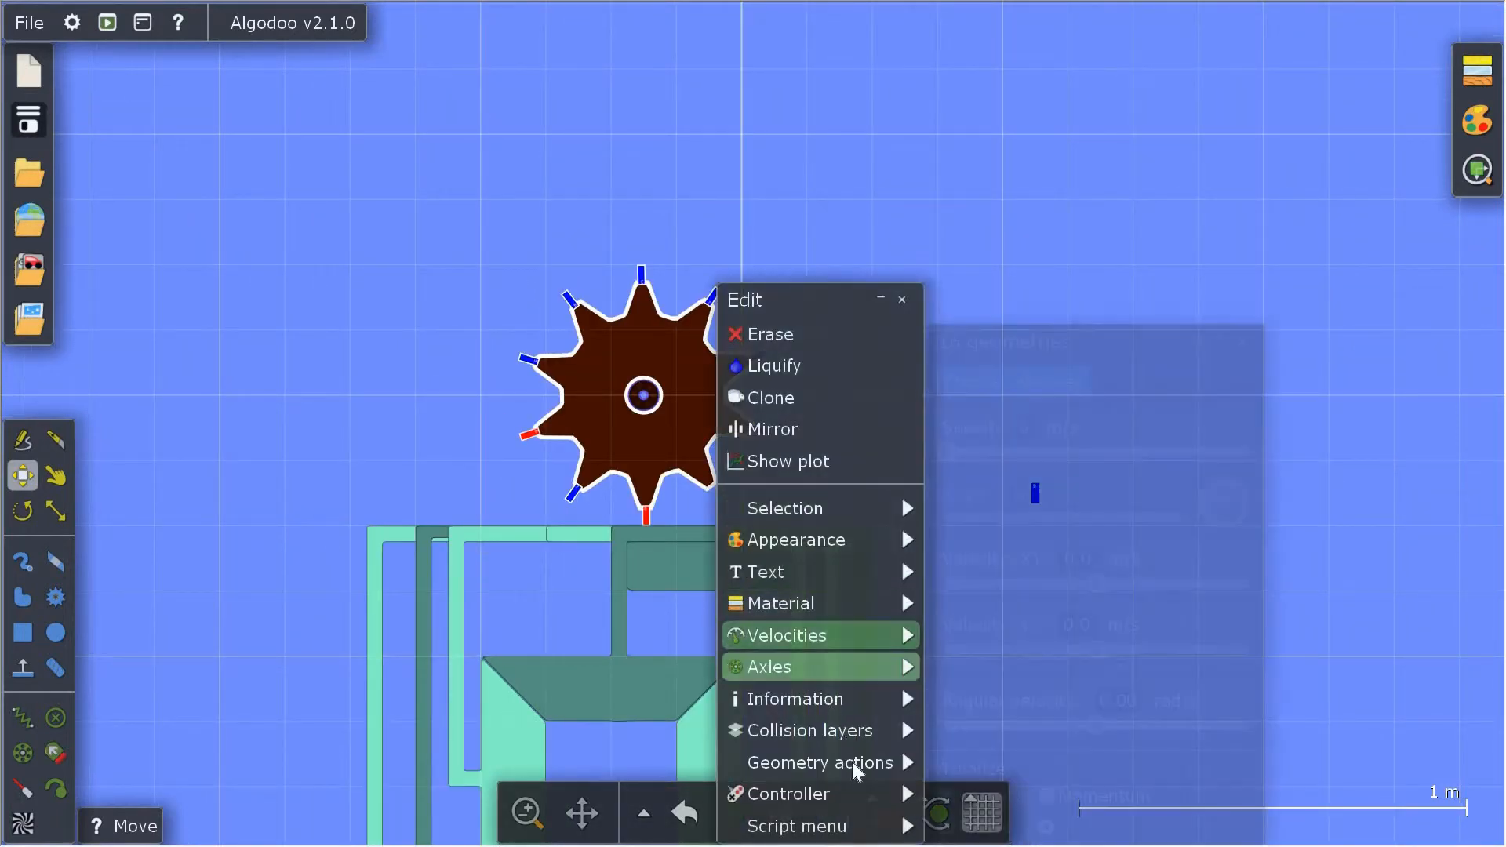
{"action": "left_click", "coordinate": [1035, 605]}
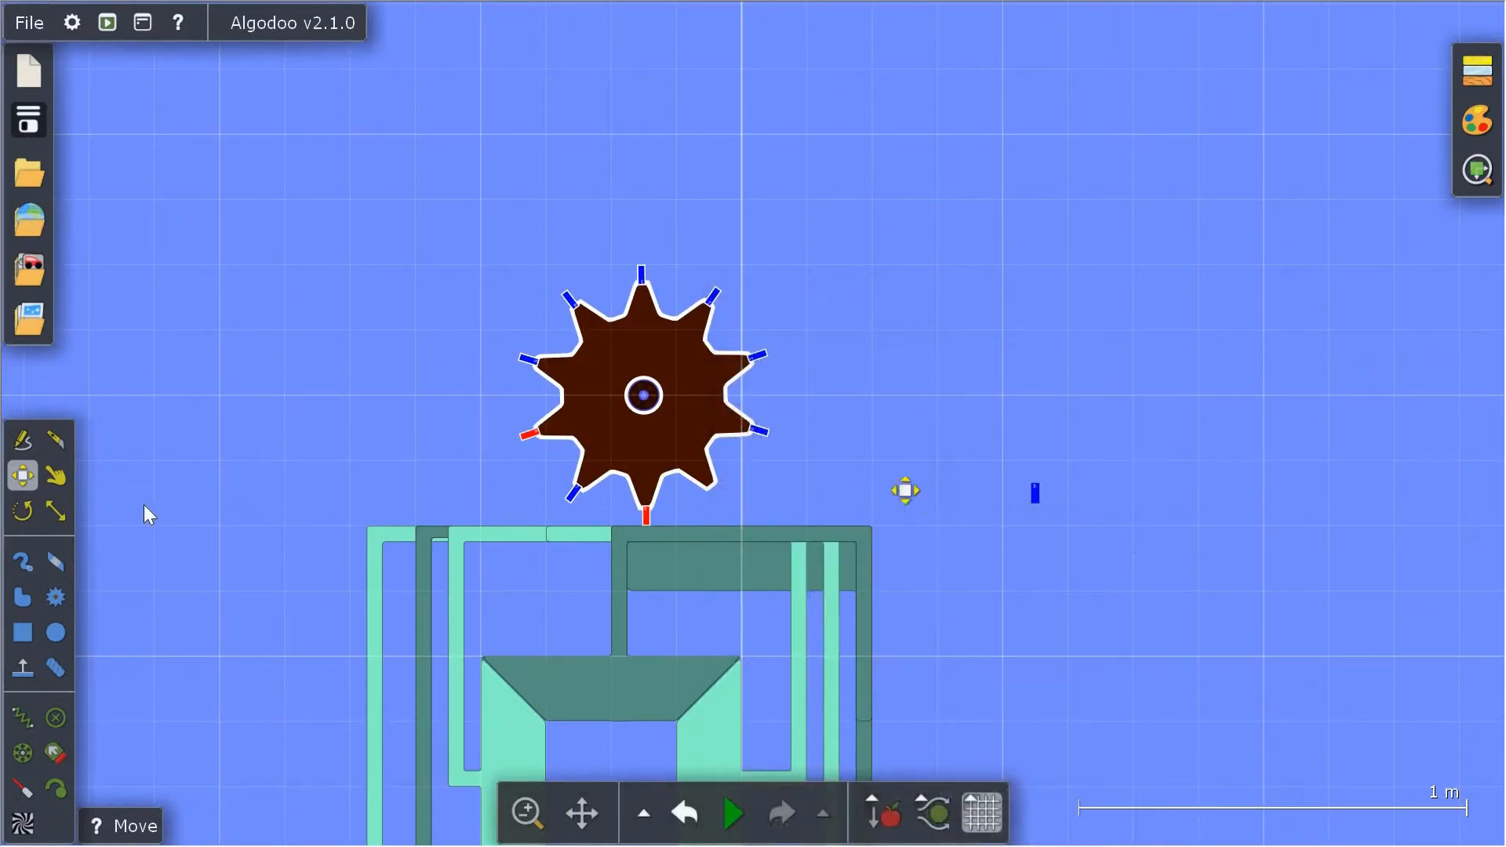
- Place the boxes labelled 9 centred beneath the gear's last free tooth and glue them to the gear
{"action": "scroll", "coordinate": [662, 558], "scroll_direction": "up", "scroll_amount": 3}
{"action": "left_click_drag", "start_coordinate": [658, 555], "coordinate": [656, 561]}
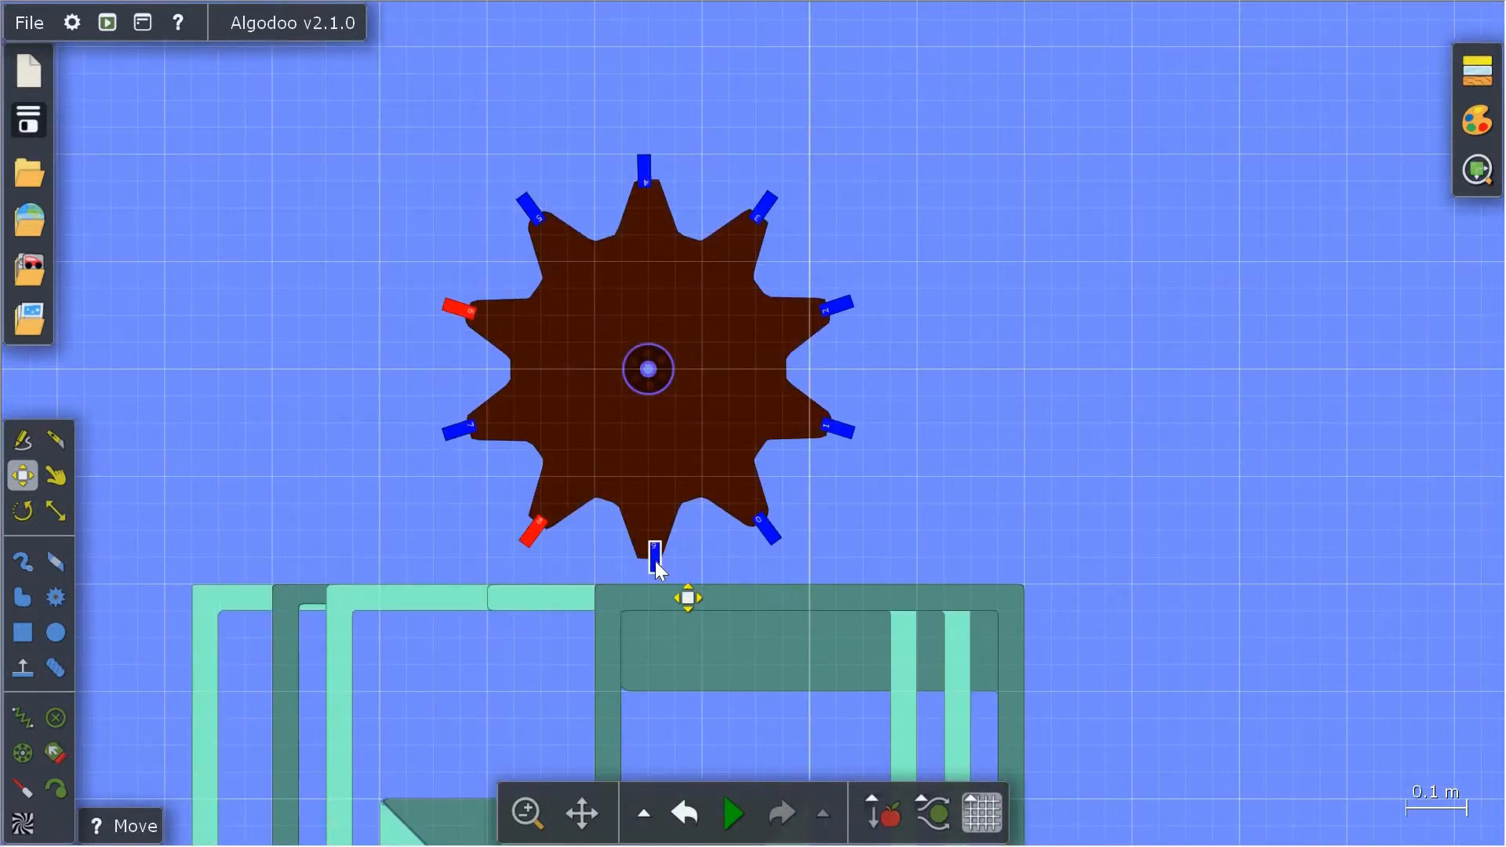
{"action": "scroll", "coordinate": [757, 572], "scroll_direction": "up", "scroll_amount": 2}
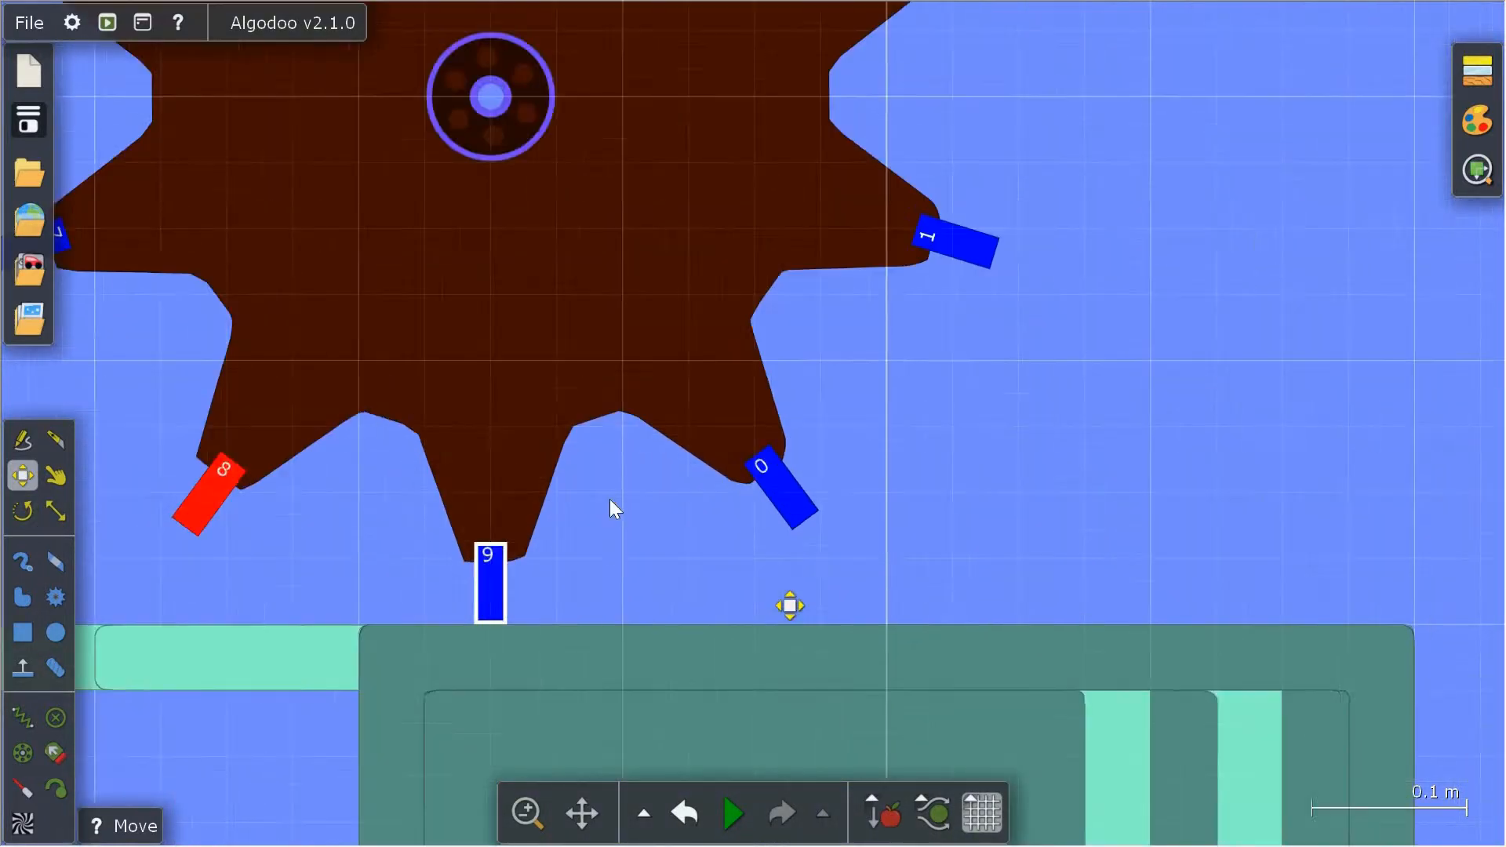
{"action": "scroll", "coordinate": [891, 538], "scroll_direction": "down", "scroll_amount": 3}
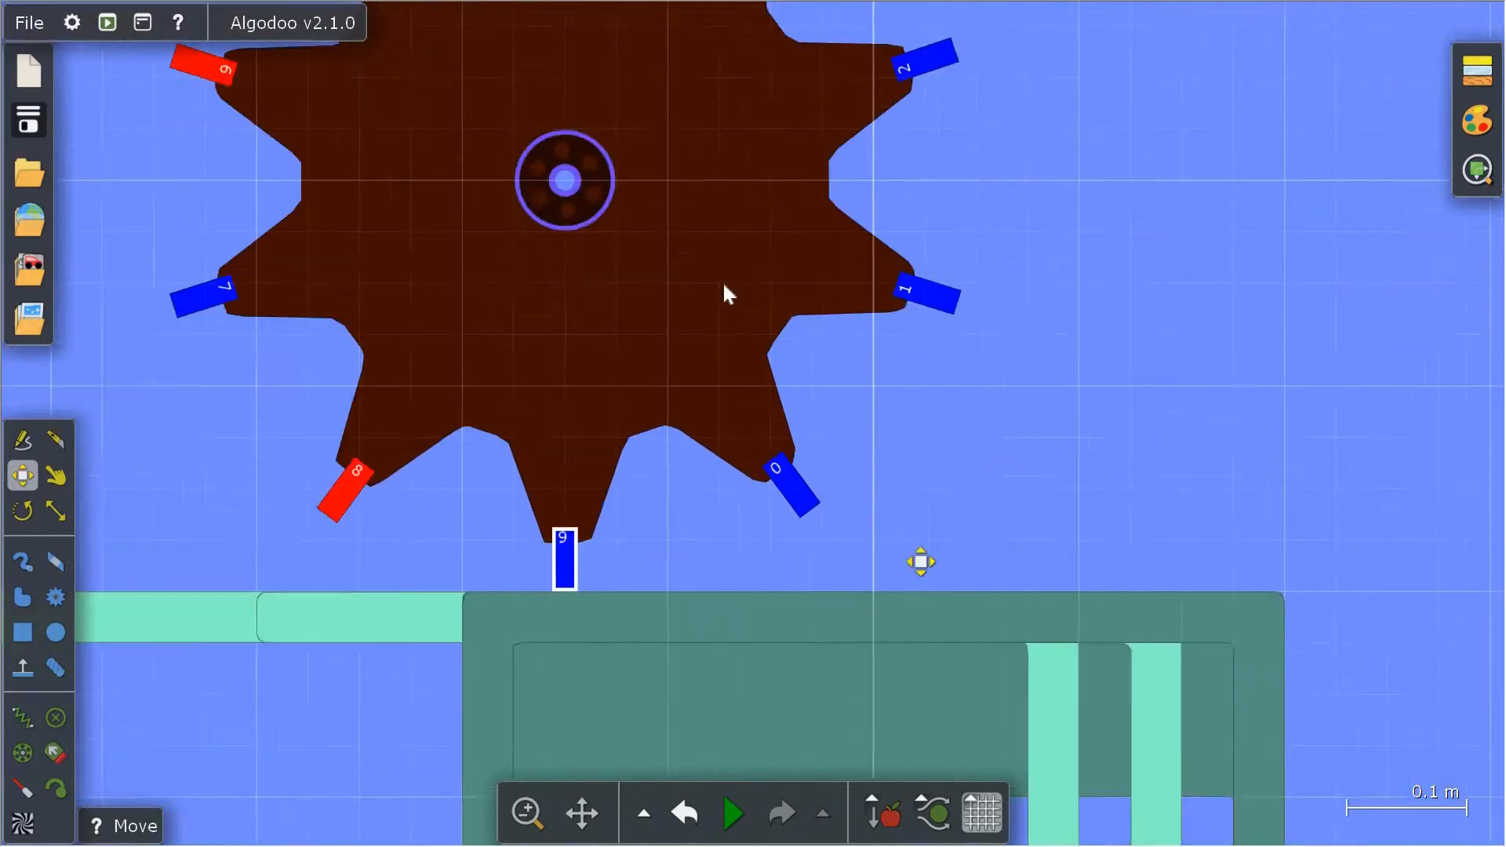
{"action": "left_click", "coordinate": [788, 455]}
{"action": "right_click", "coordinate": [788, 456]}
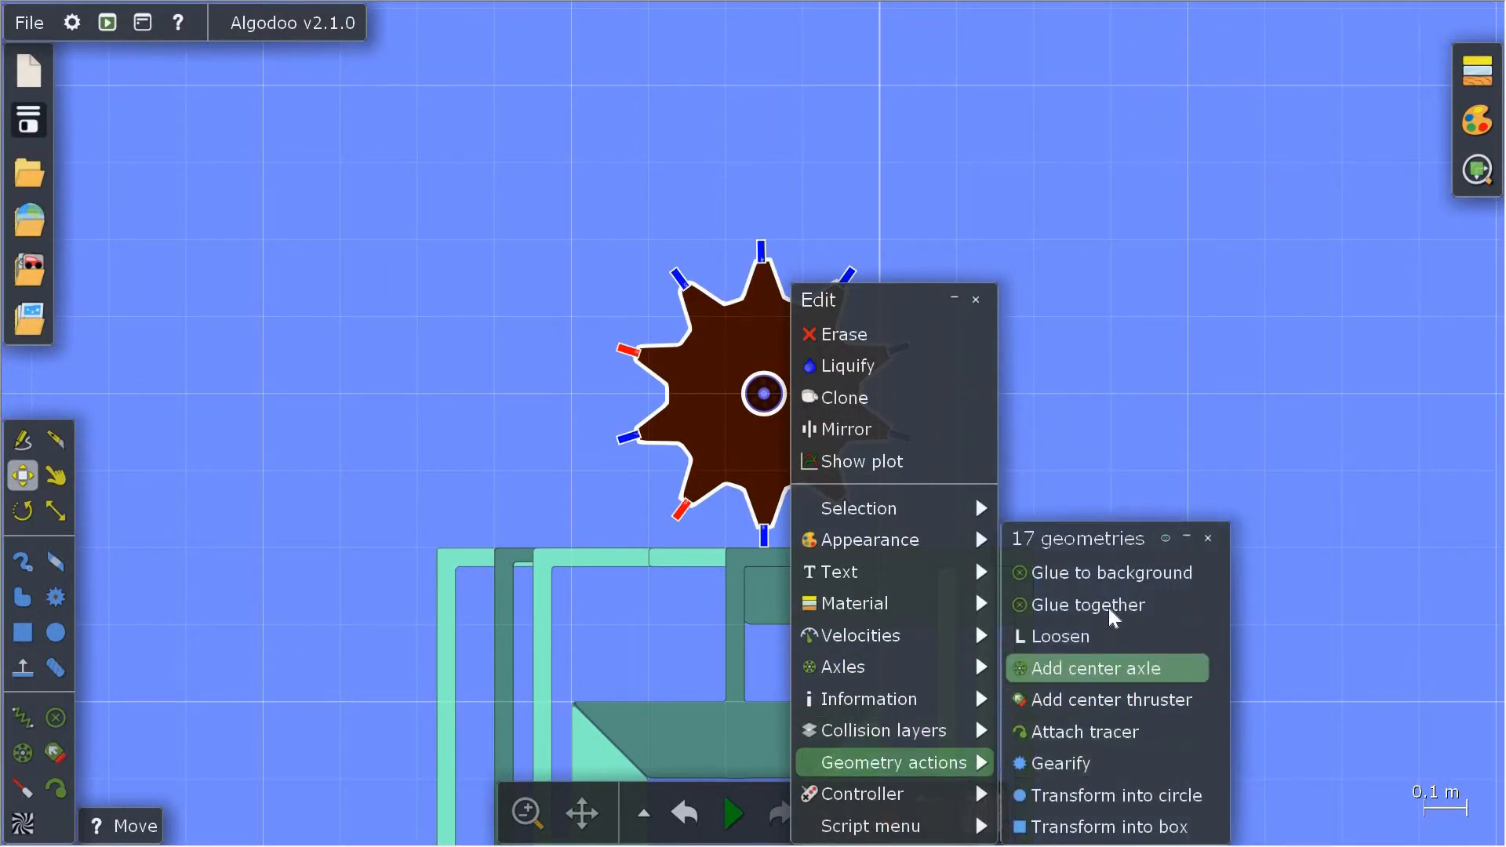
- Select all seven display segment polygons and glue them to the background
{"action": "scroll", "coordinate": [439, 235], "scroll_direction": "down", "scroll_amount": 2}
{"action": "left_click_drag", "start_coordinate": [572, 332], "coordinate": [988, 730]}
{"action": "right_click", "coordinate": [804, 617]}
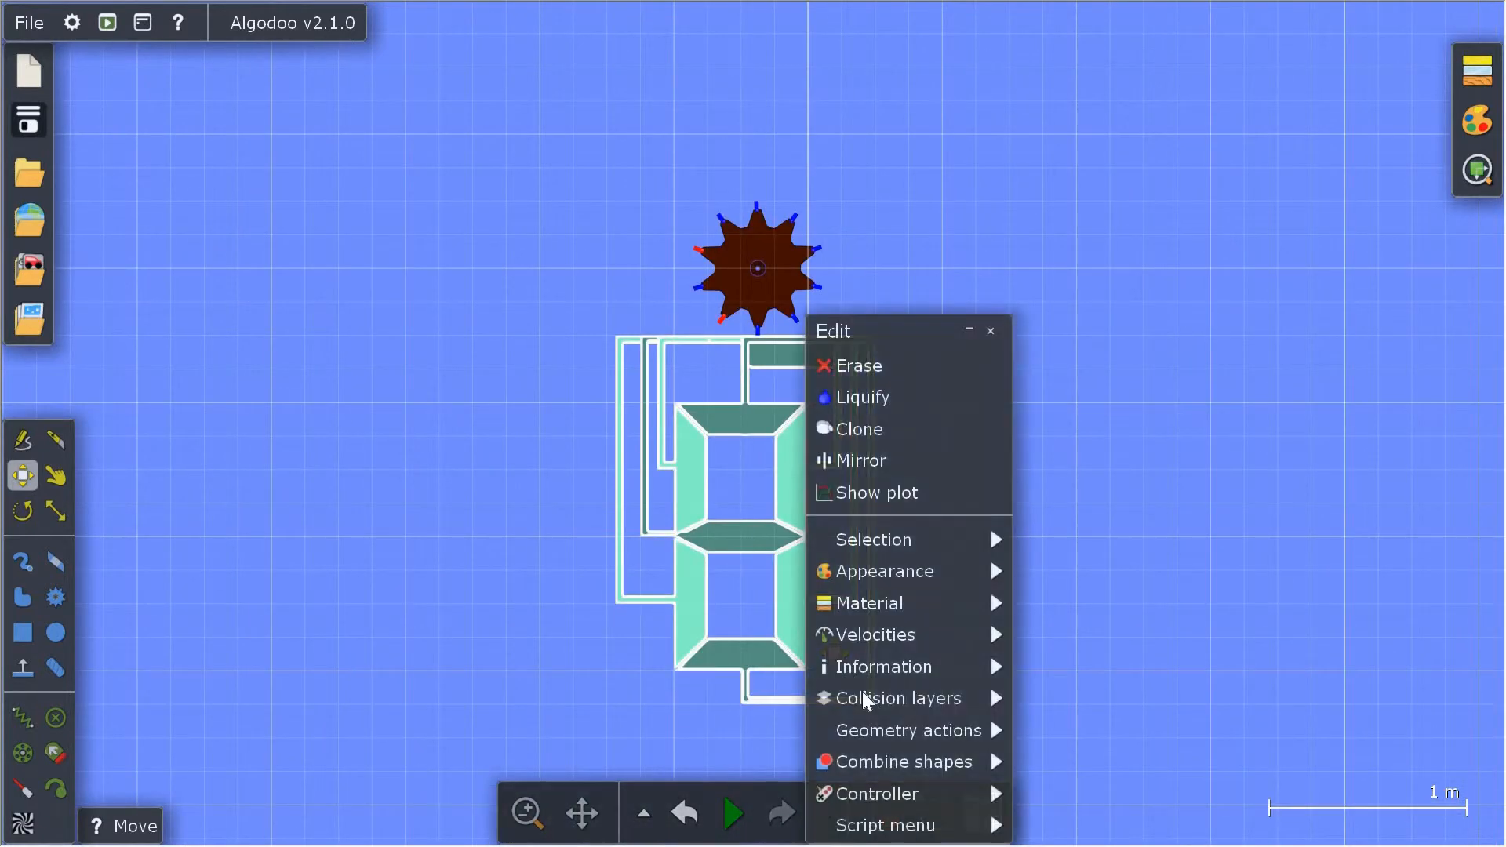
{"action": "mouse_move", "coordinate": [931, 763]}
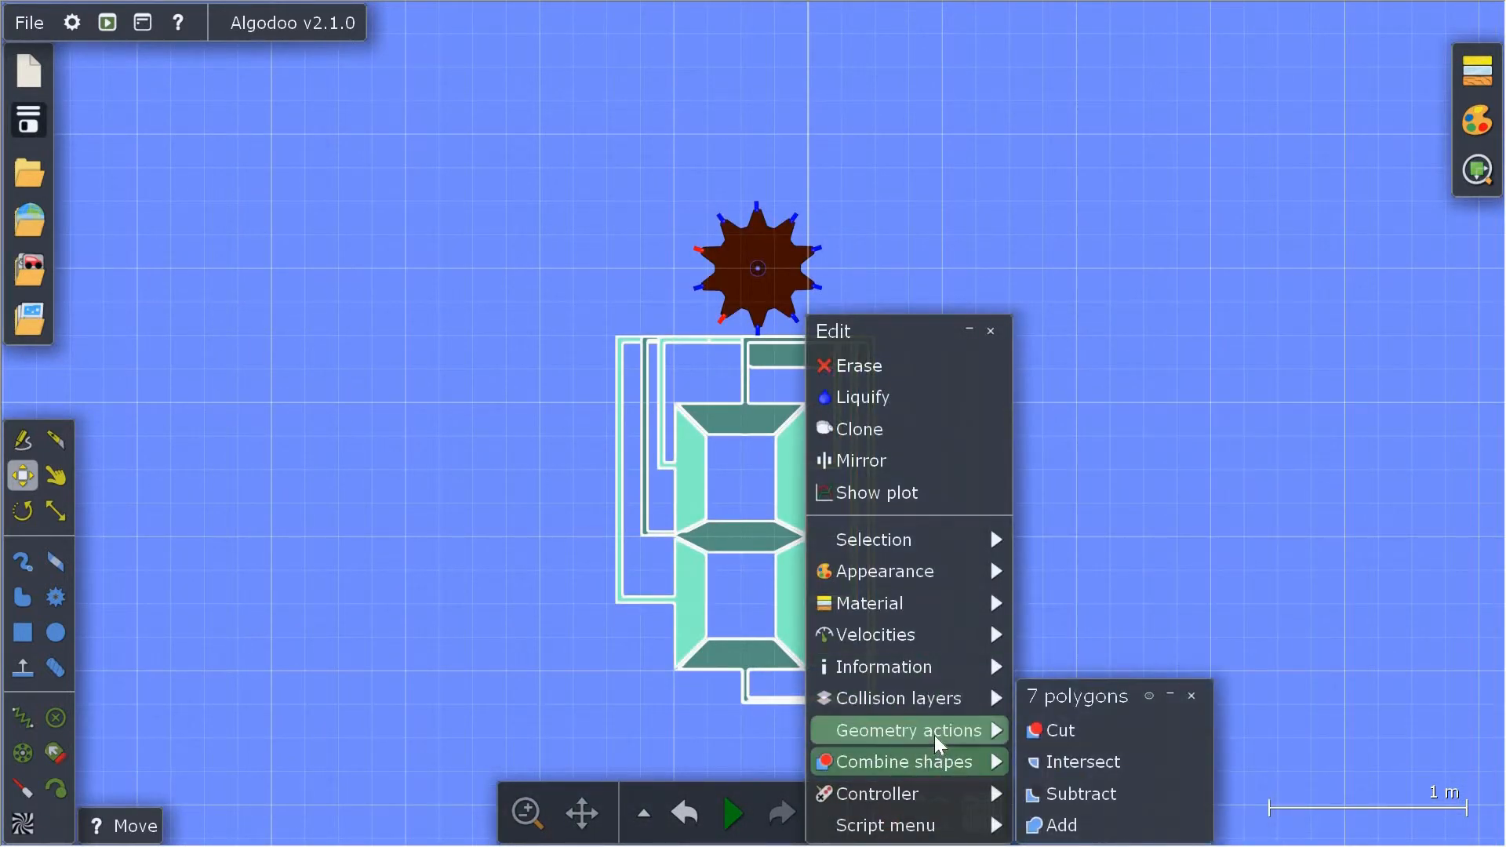
{"action": "mouse_move", "coordinate": [934, 736]}
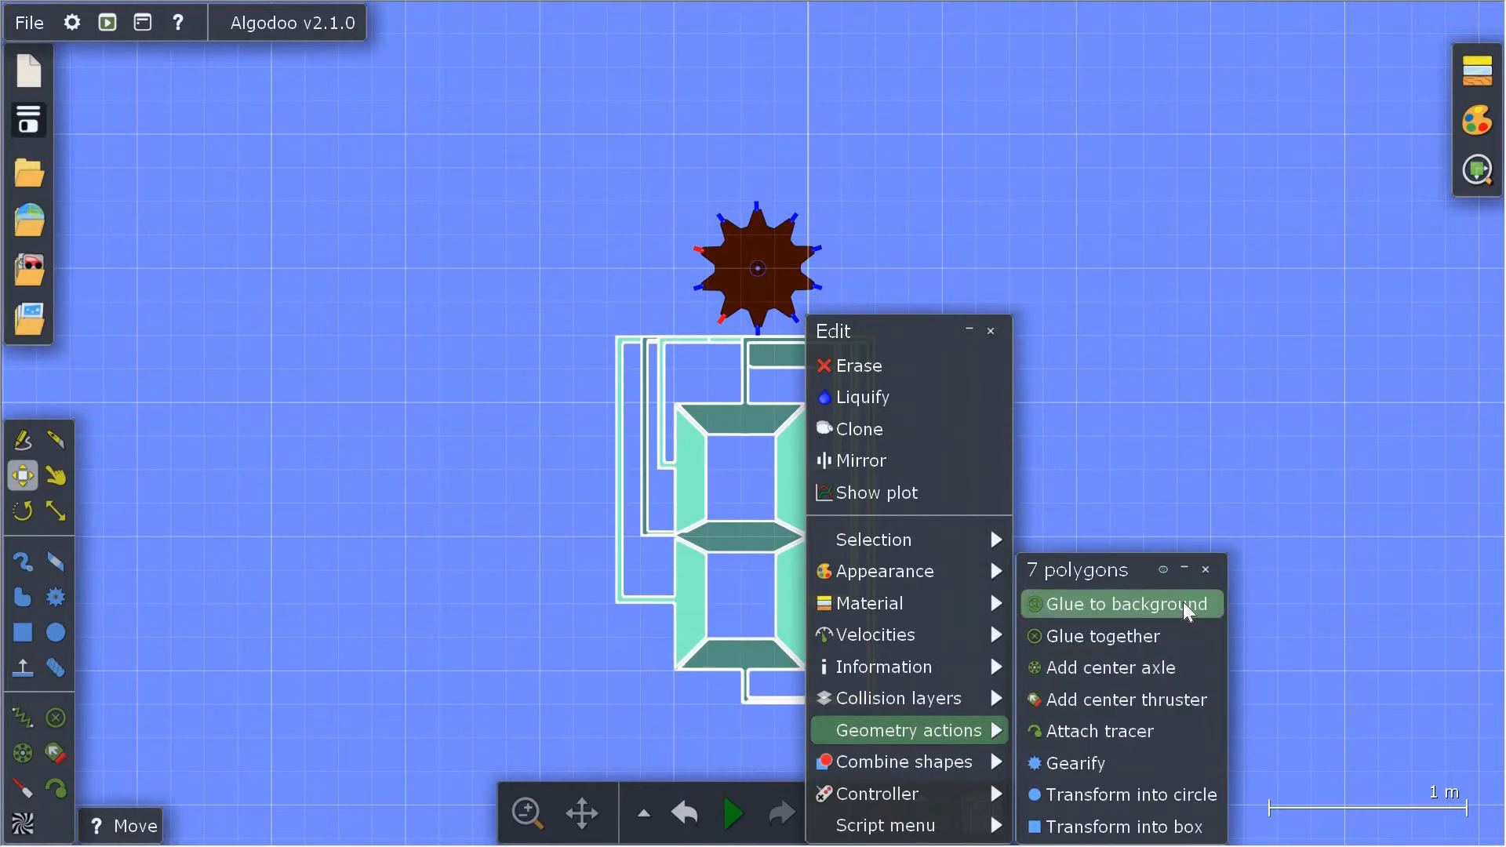
{"action": "left_click", "coordinate": [1189, 604]}
{"action": "left_click", "coordinate": [964, 634]}
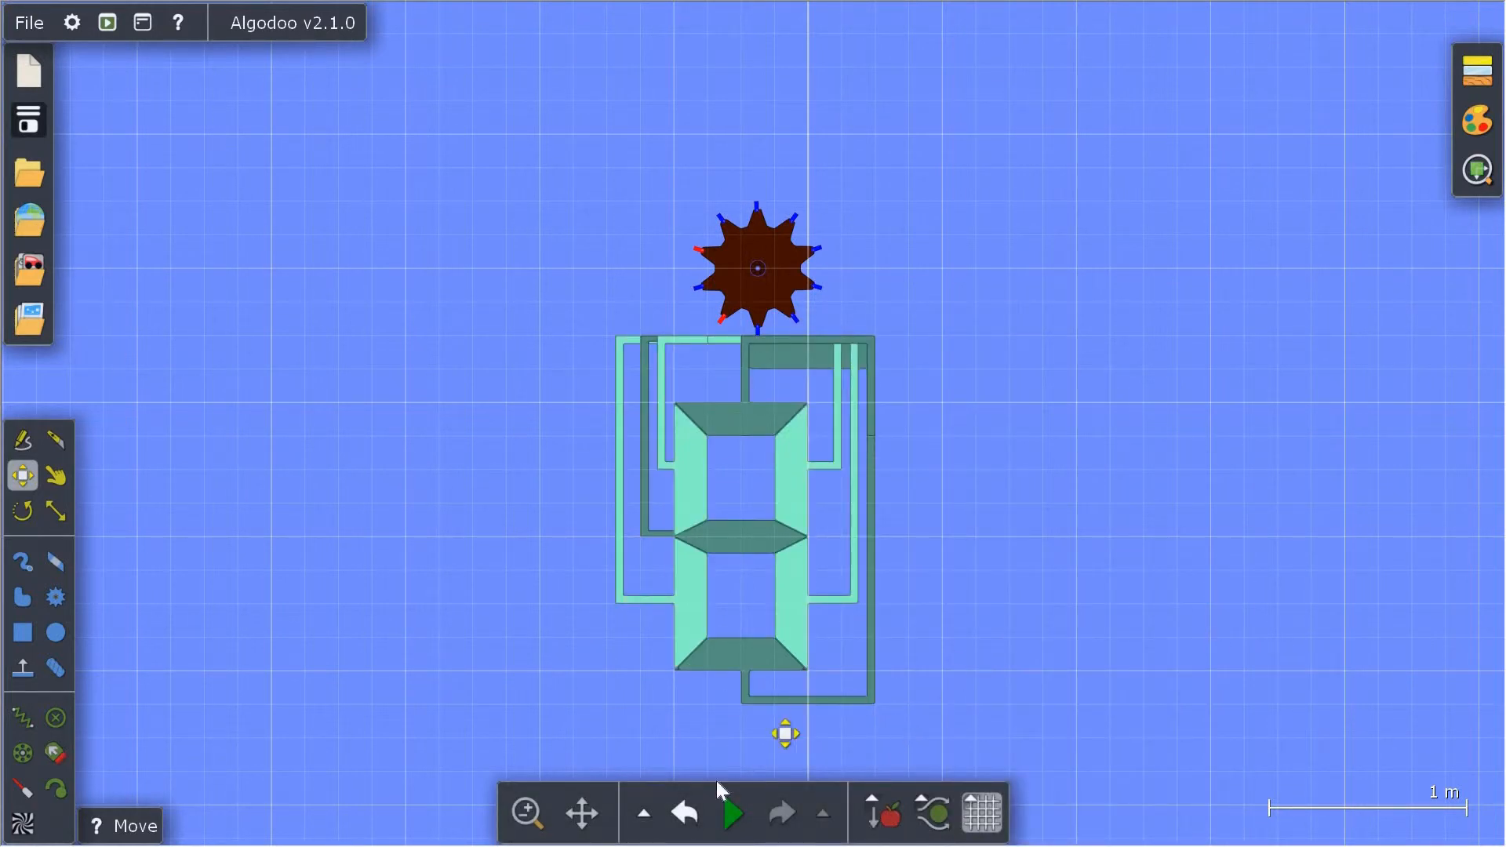
- Enable the motor on the gear's axle and set its speed to 6 rpm
{"action": "right_click", "coordinate": [763, 280]}
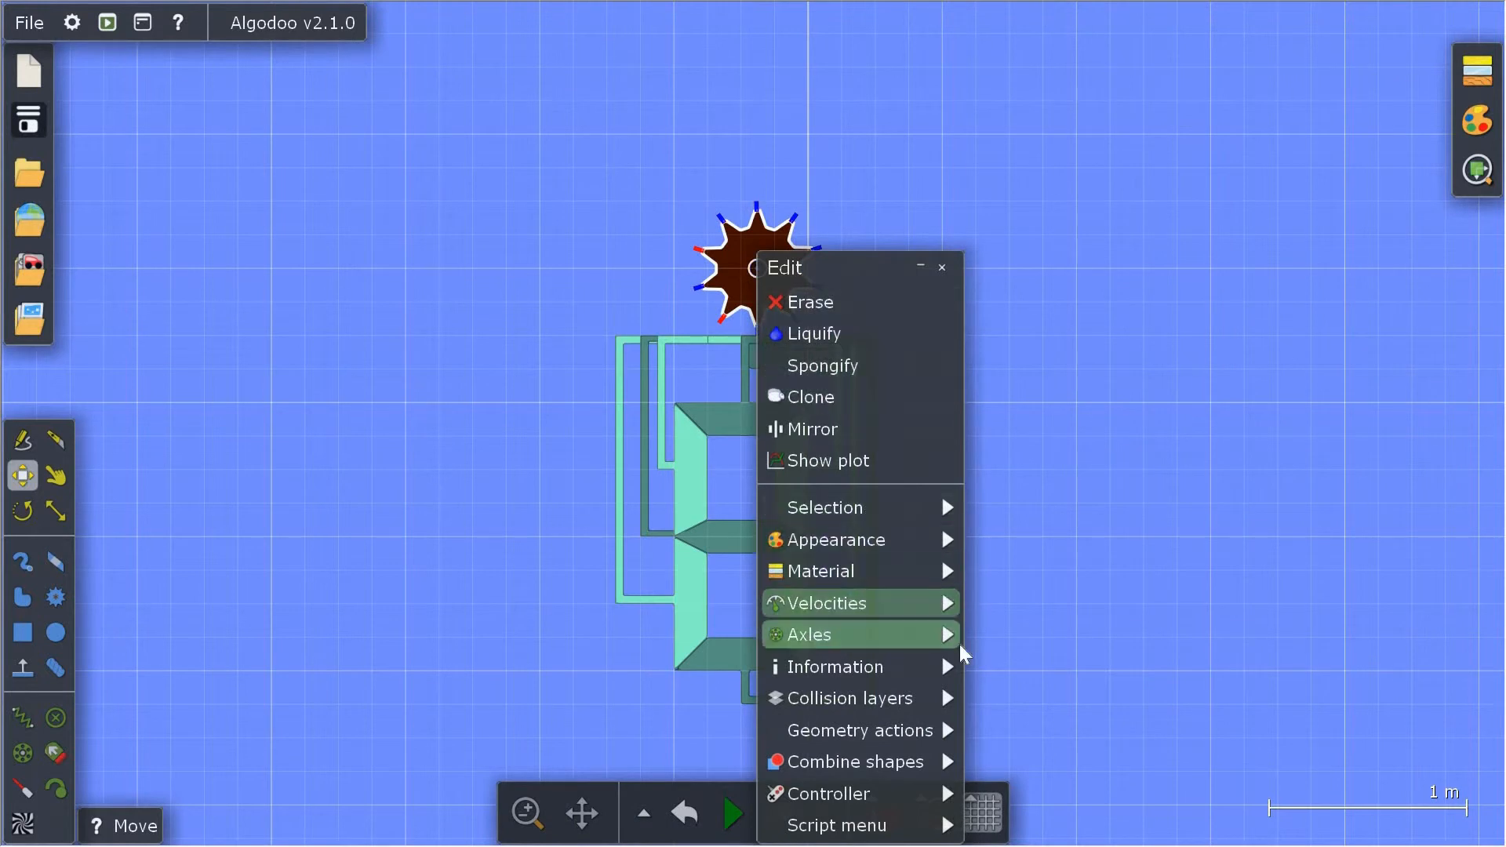
{"action": "mouse_move", "coordinate": [863, 634]}
{"action": "left_click", "coordinate": [1030, 627]}
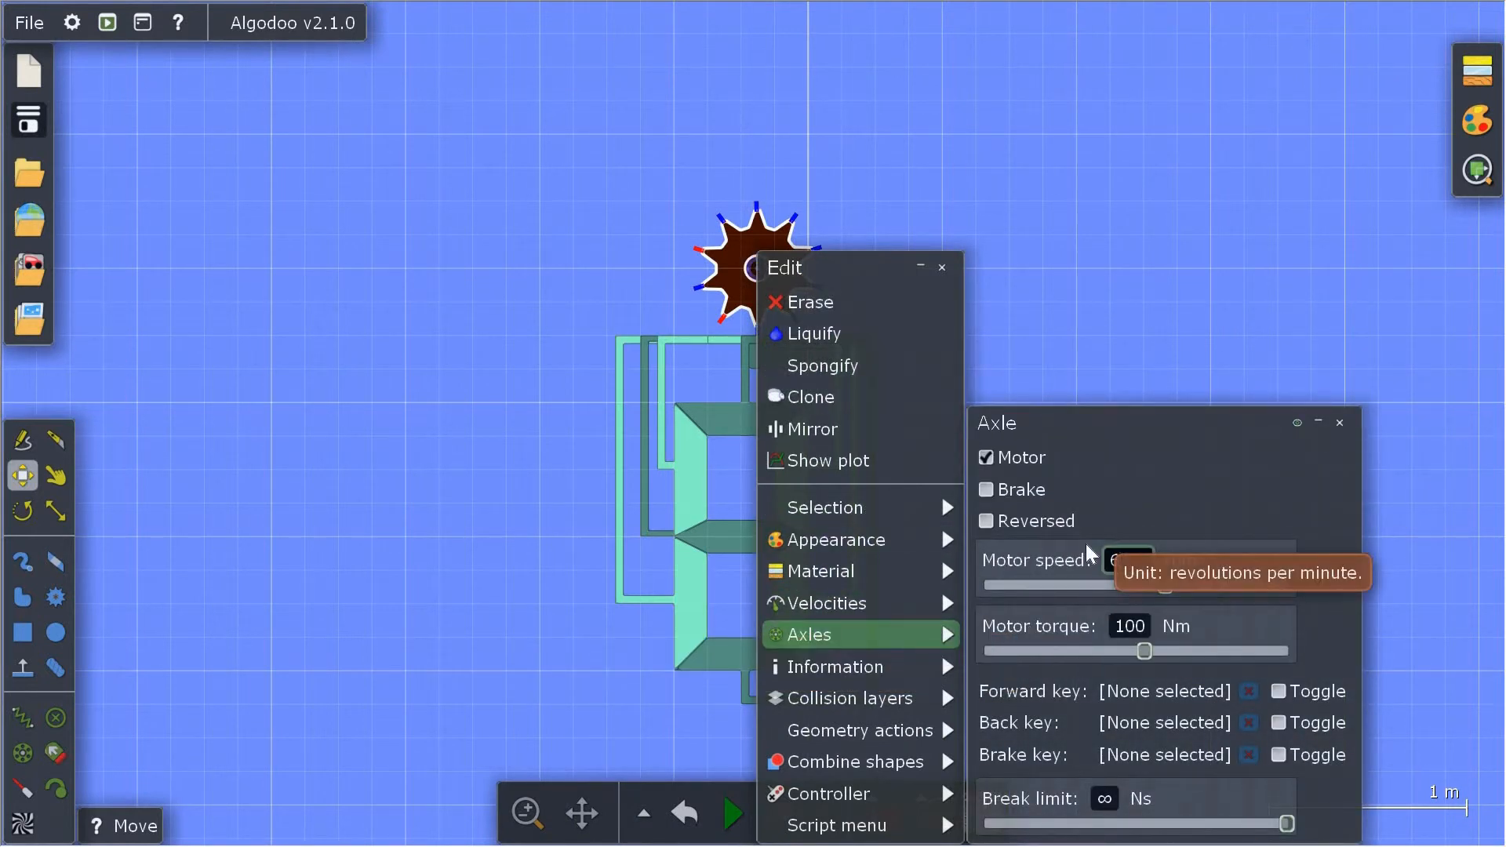
{"action": "type", "text": "6"}
{"action": "key", "text": "Return"}
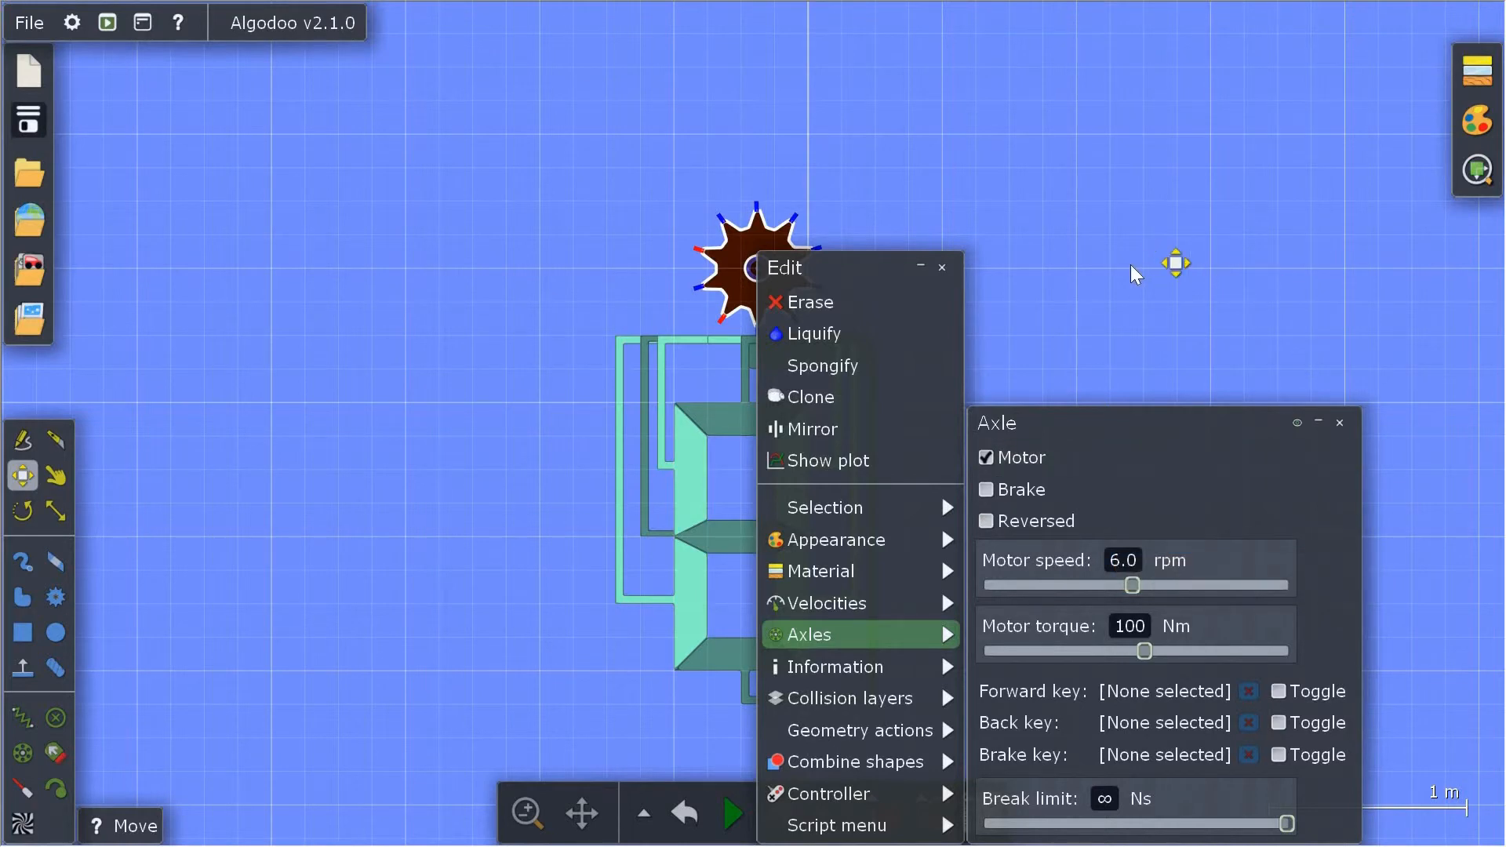
- Run the simulation to check that the turning gear cycles the display through its digits
{"action": "left_click", "coordinate": [1162, 306]}
{"action": "left_click", "coordinate": [733, 814]}
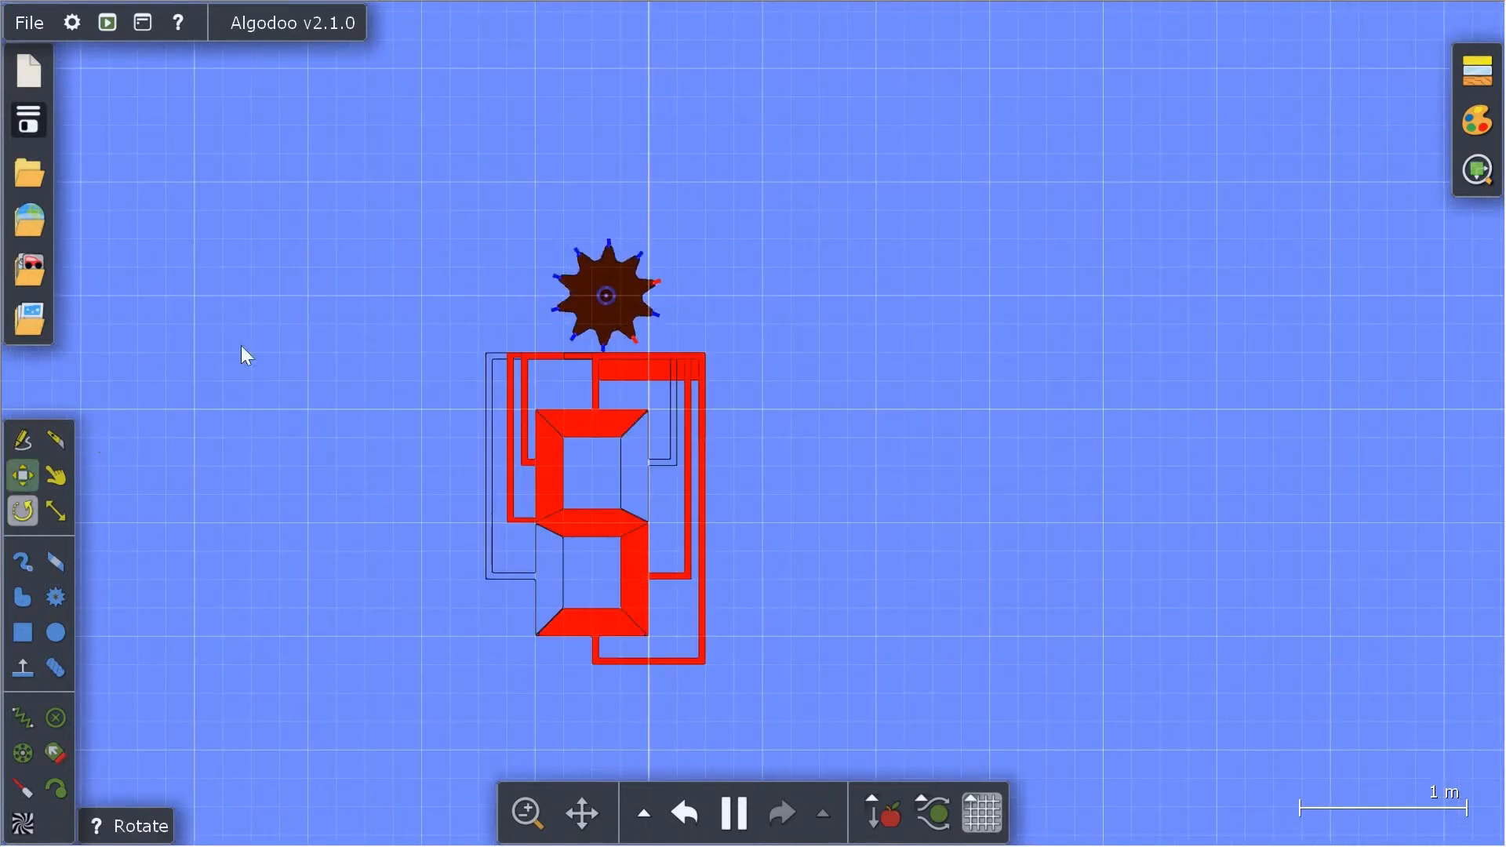
{"action": "key", "text": "m"}
{"action": "left_click_drag", "start_coordinate": [362, 179], "coordinate": [892, 719]}
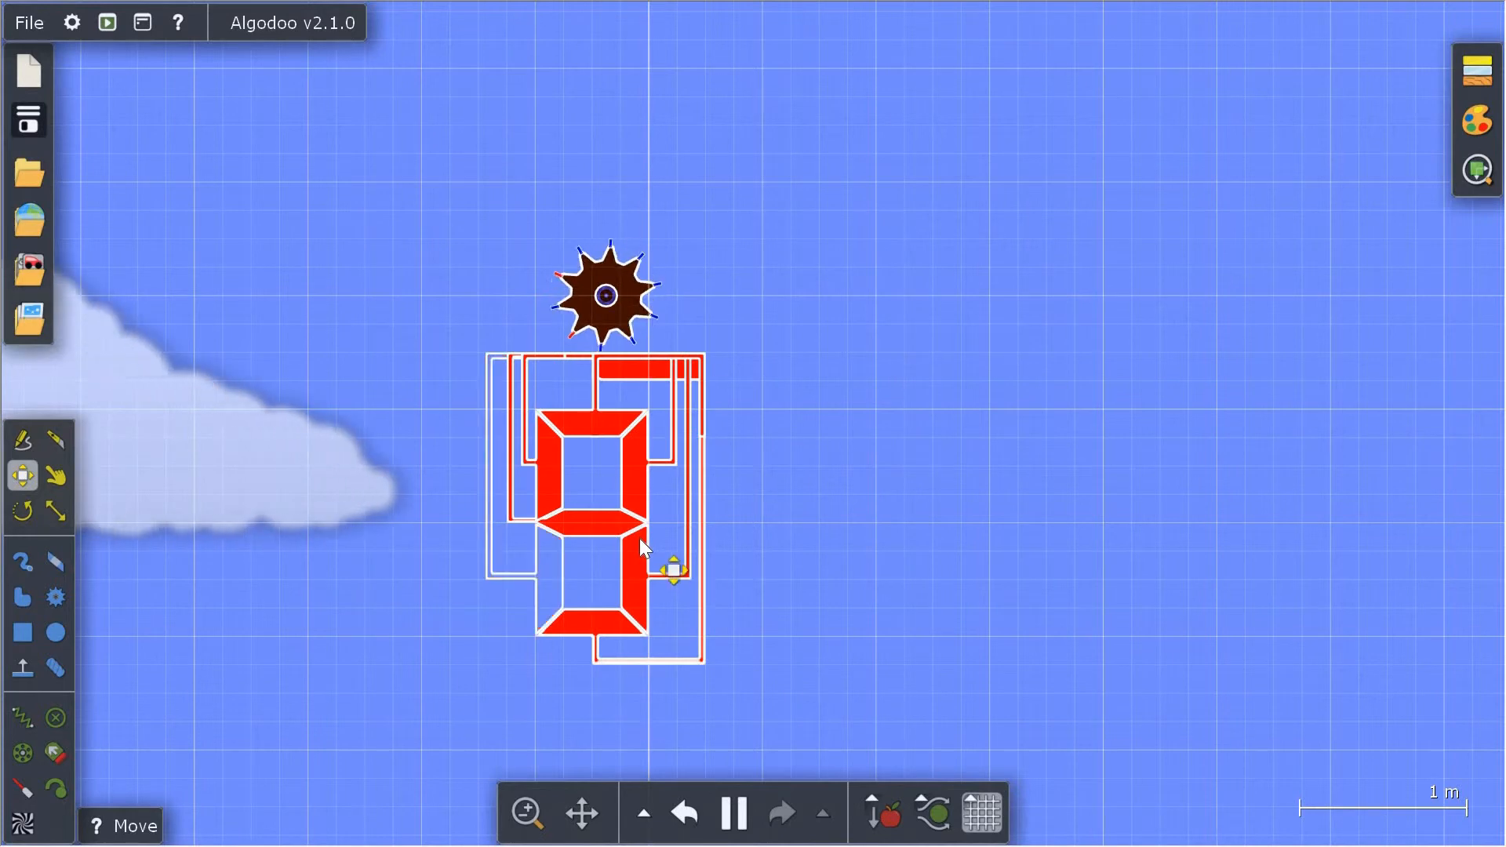
{"action": "right_click", "coordinate": [639, 538]}
{"action": "left_click", "coordinate": [284, 483]}
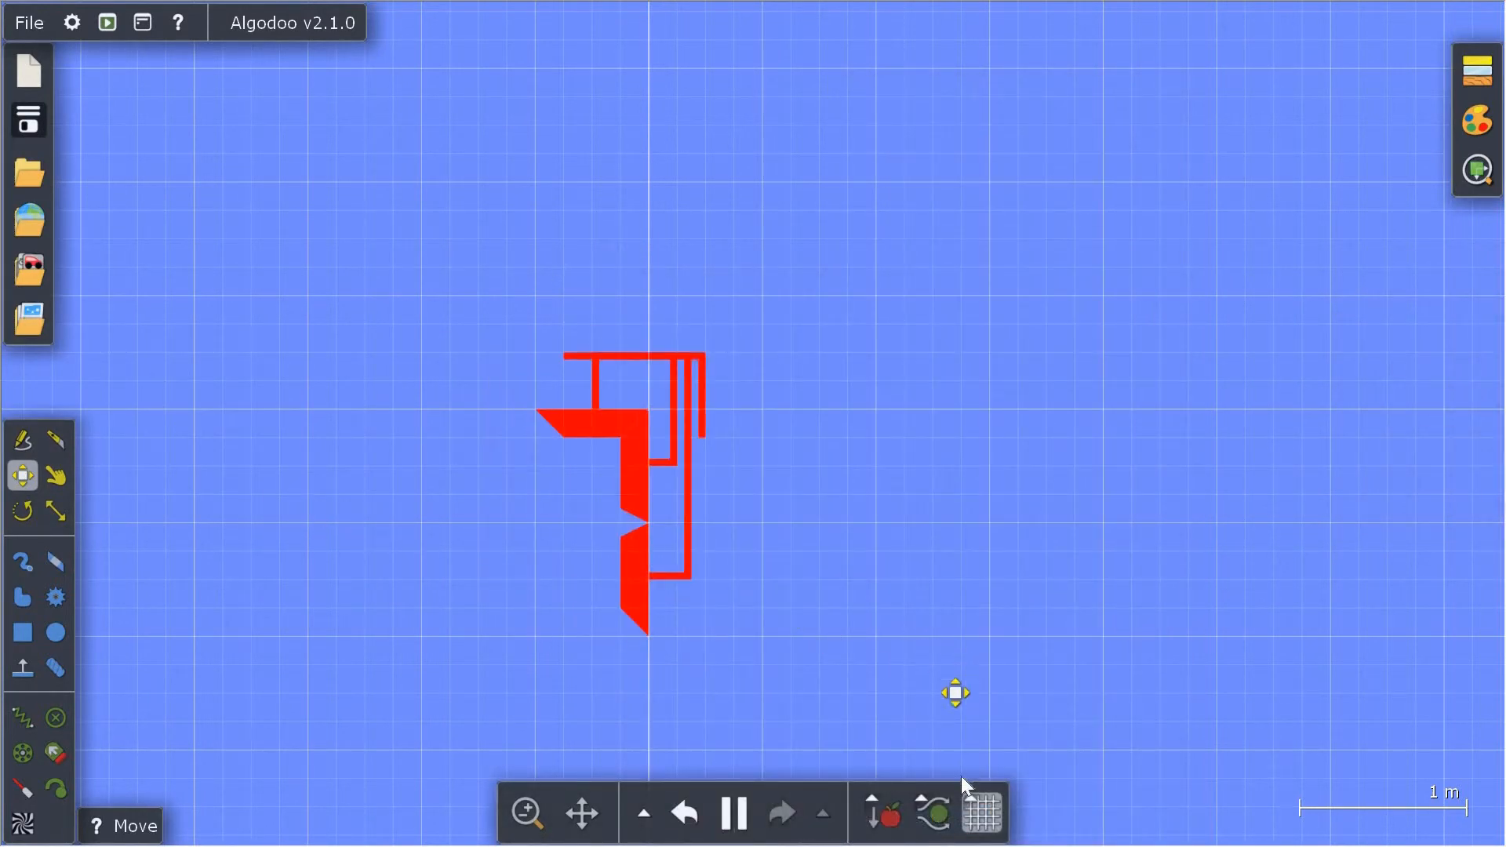
{"action": "left_click", "coordinate": [983, 812]}
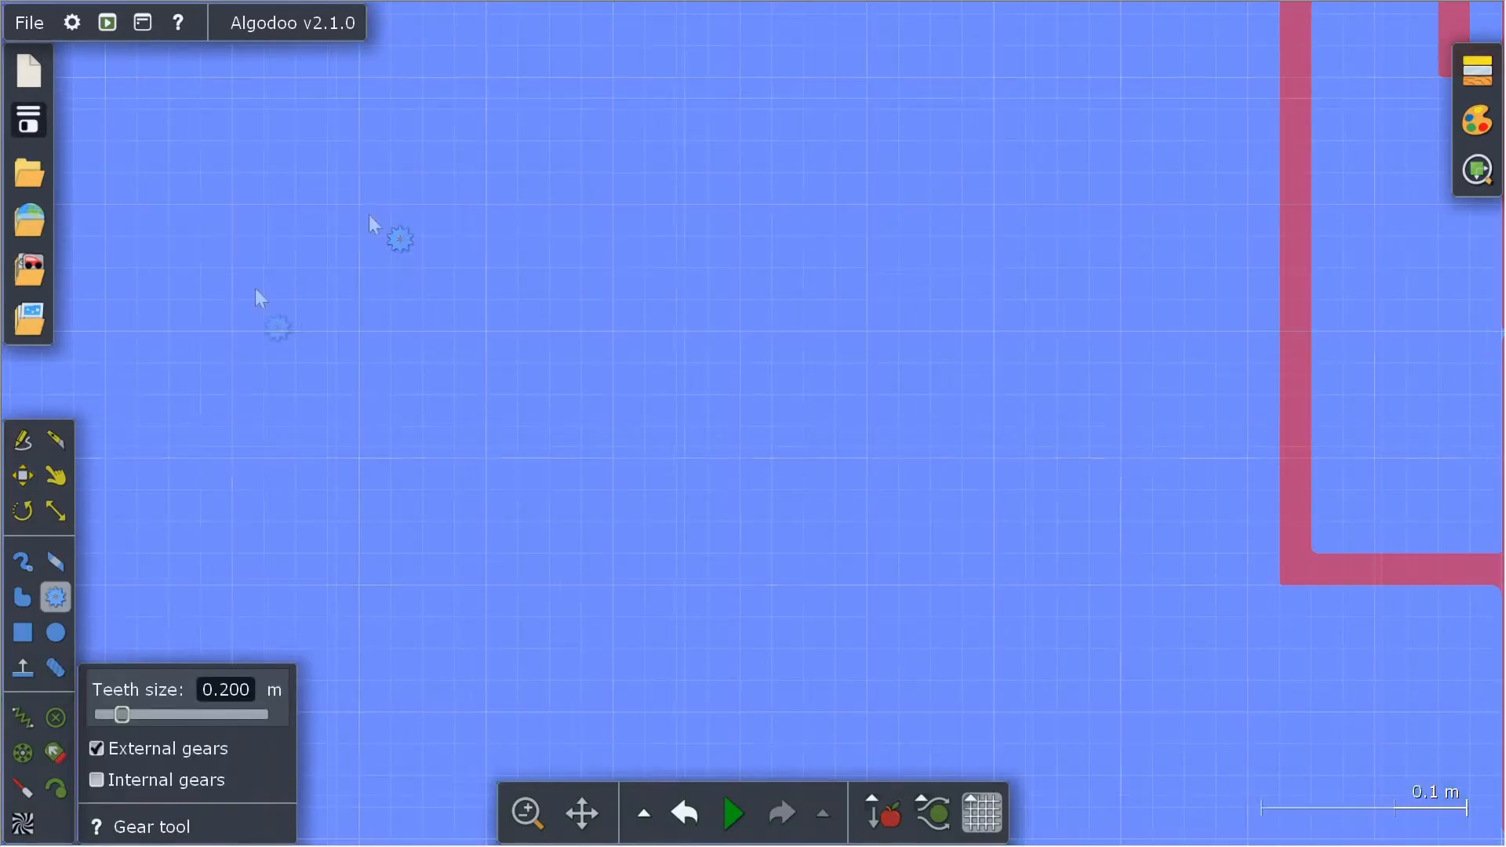
- Draw a small six-toothed gear and put it in place of the left display's large gear
{"action": "left_click_drag", "start_coordinate": [276, 325], "coordinate": [522, 403]}
{"action": "scroll", "coordinate": [680, 406], "scroll_direction": "down", "scroll_amount": 7}
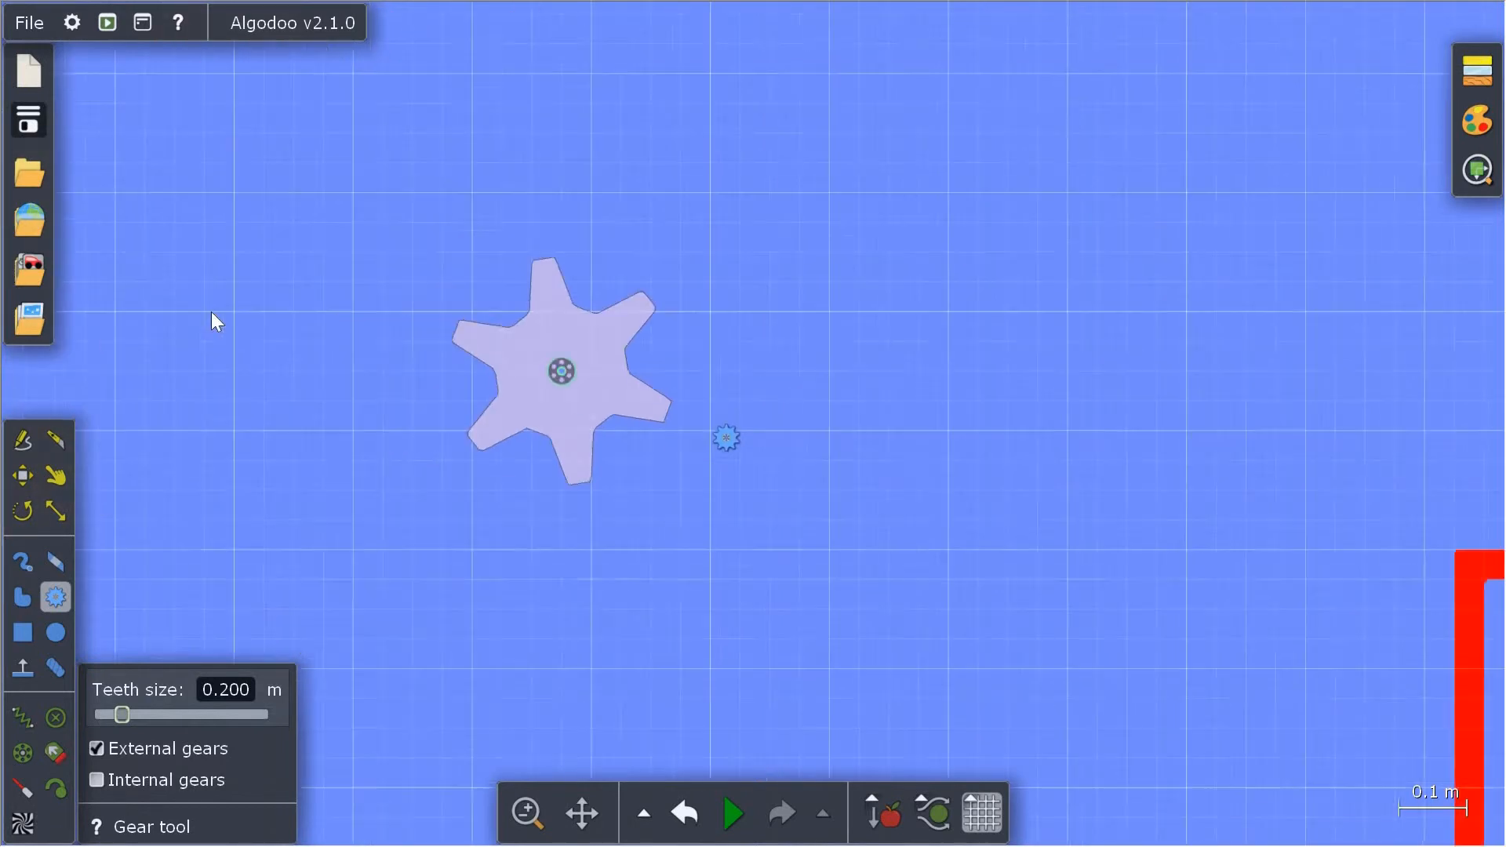
{"action": "scroll", "coordinate": [270, 342], "scroll_direction": "down", "scroll_amount": 6}
{"action": "left_click", "coordinate": [863, 323]}
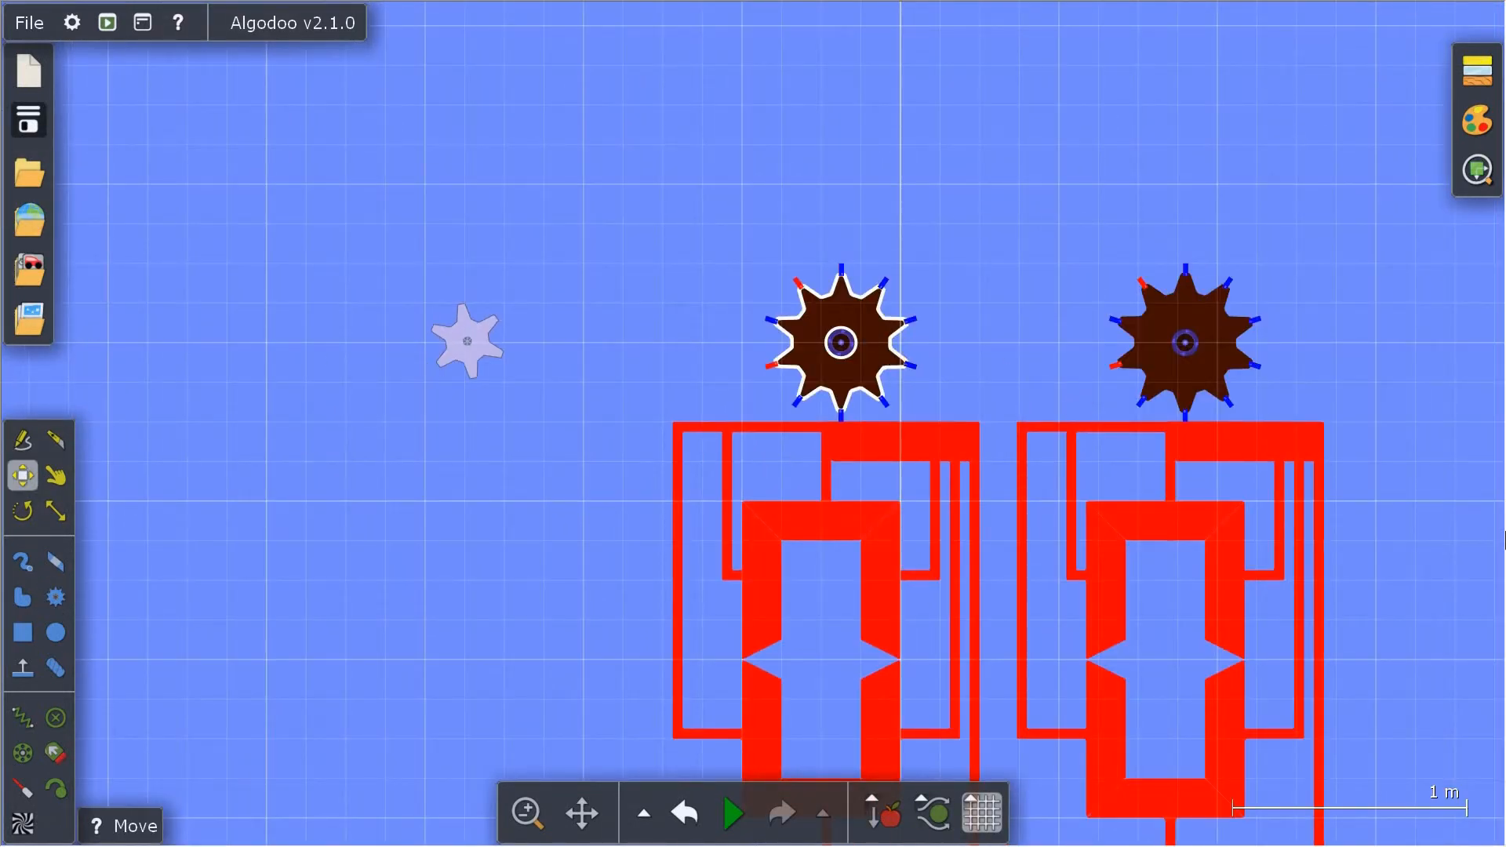
{"action": "key", "text": "Delete"}
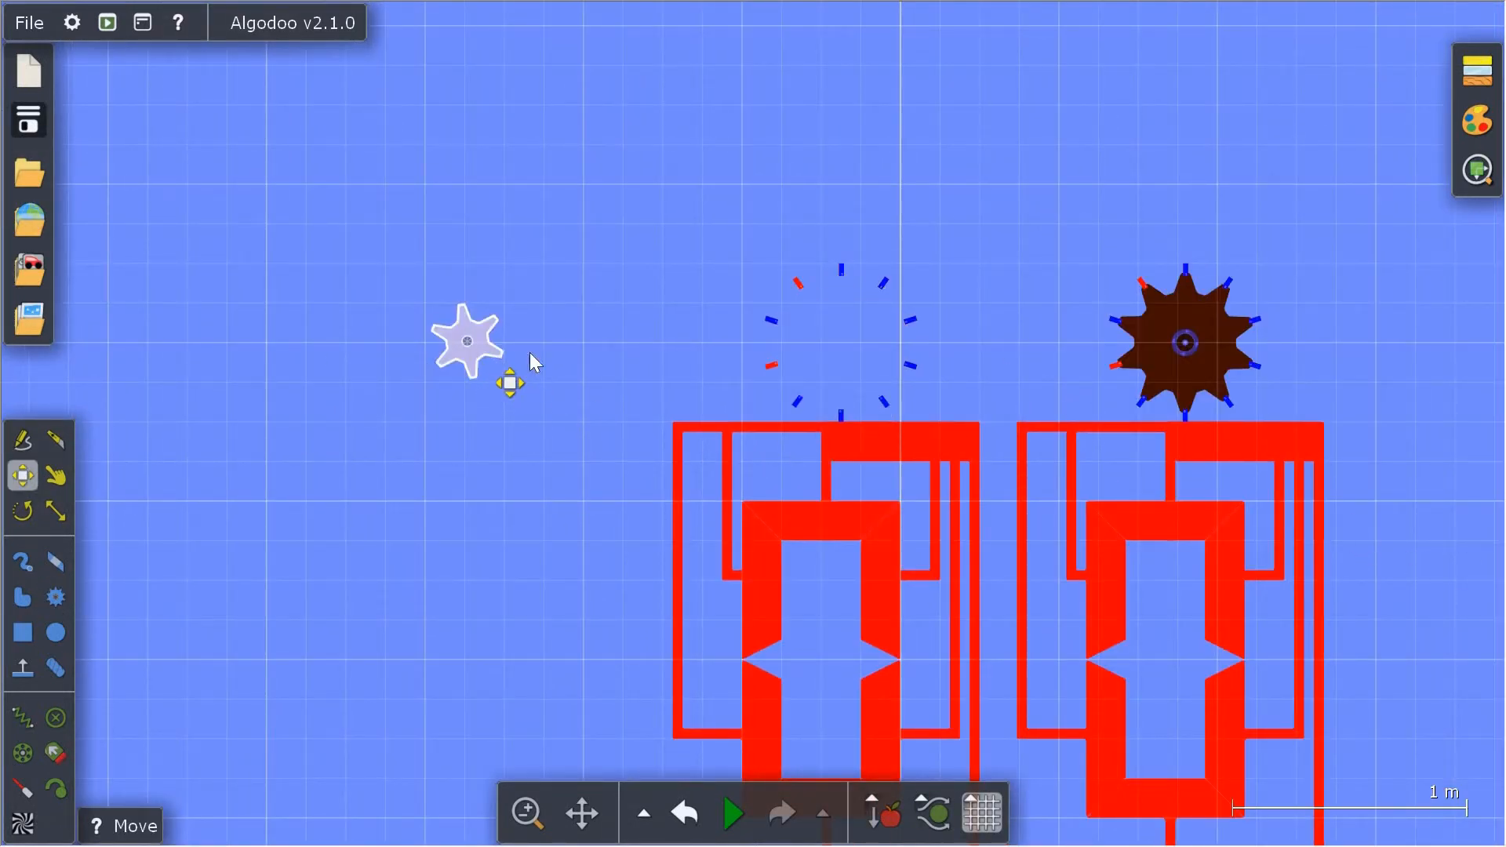
{"action": "mouse_move", "coordinate": [491, 313]}
{"action": "left_mouse_down"}
{"action": "mouse_move", "coordinate": [884, 309]}
{"action": "mouse_move", "coordinate": [882, 353]}
{"action": "left_mouse_up"}
- Uncover the red box under the blue 0 box, enable its collision layer C, and put the blue box back over it
{"action": "scroll", "coordinate": [871, 384], "scroll_direction": "up", "scroll_amount": 10}
{"action": "left_click_drag", "start_coordinate": [894, 565], "coordinate": [990, 566]}
{"action": "left_click", "coordinate": [893, 576]}
{"action": "right_click", "coordinate": [888, 567]}
{"action": "mouse_move", "coordinate": [1043, 697]}
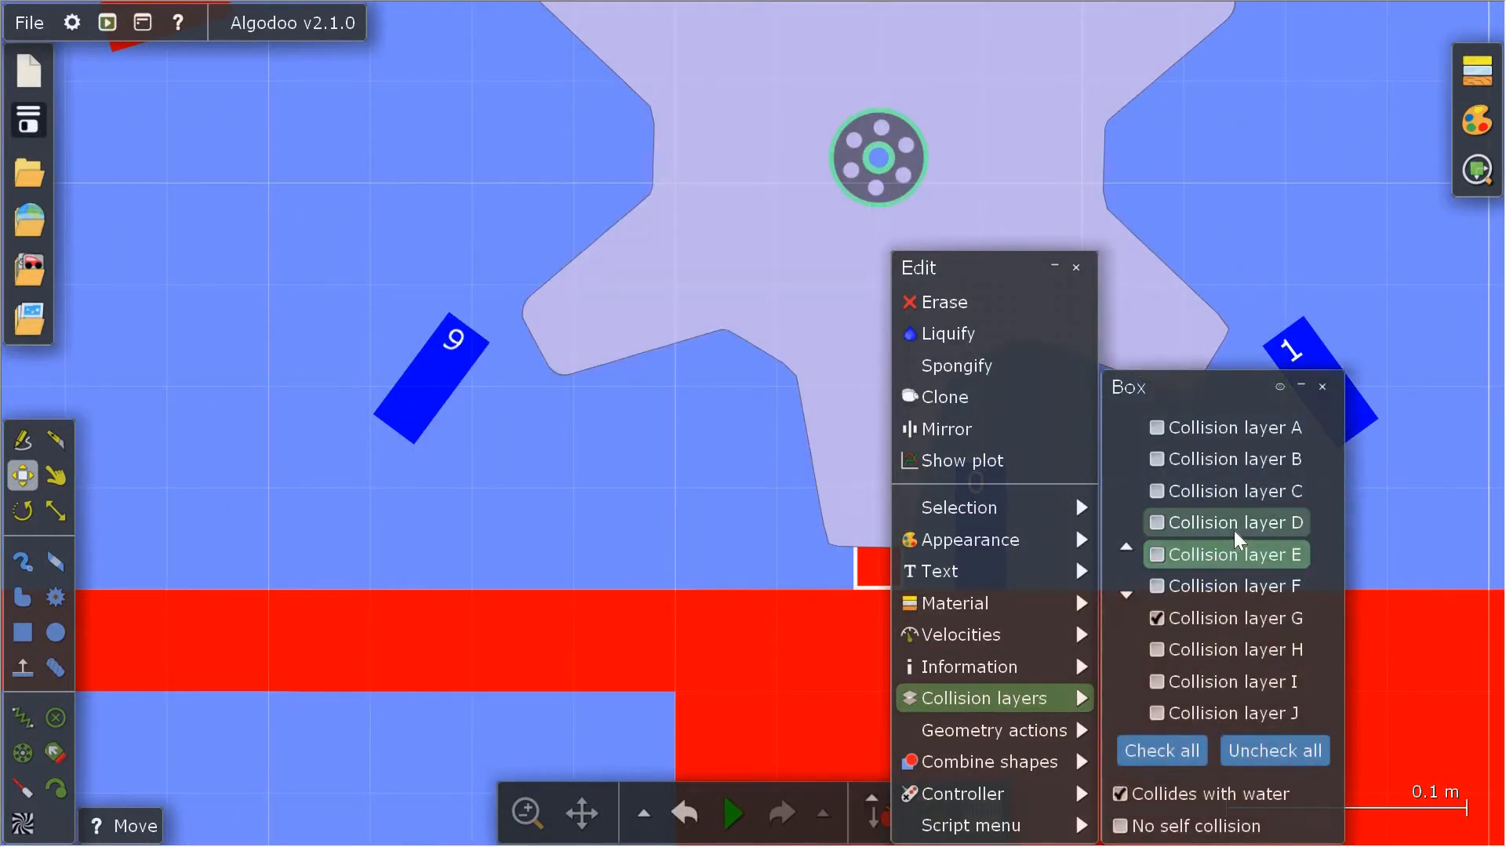
{"action": "left_click", "coordinate": [1268, 496]}
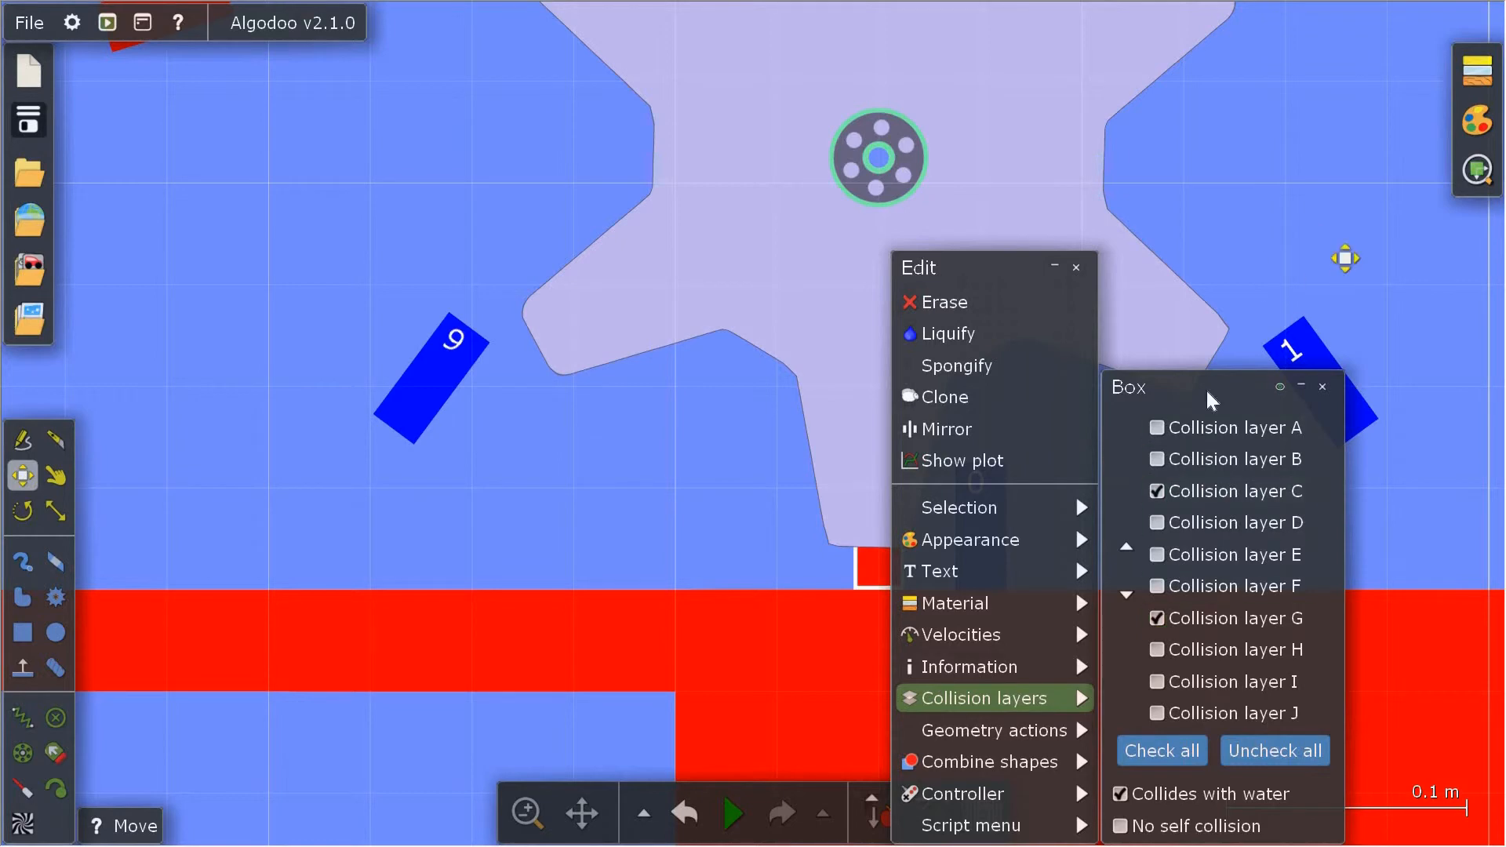
{"action": "left_click", "coordinate": [1345, 252]}
{"action": "left_click_drag", "start_coordinate": [990, 541], "coordinate": [904, 554]}
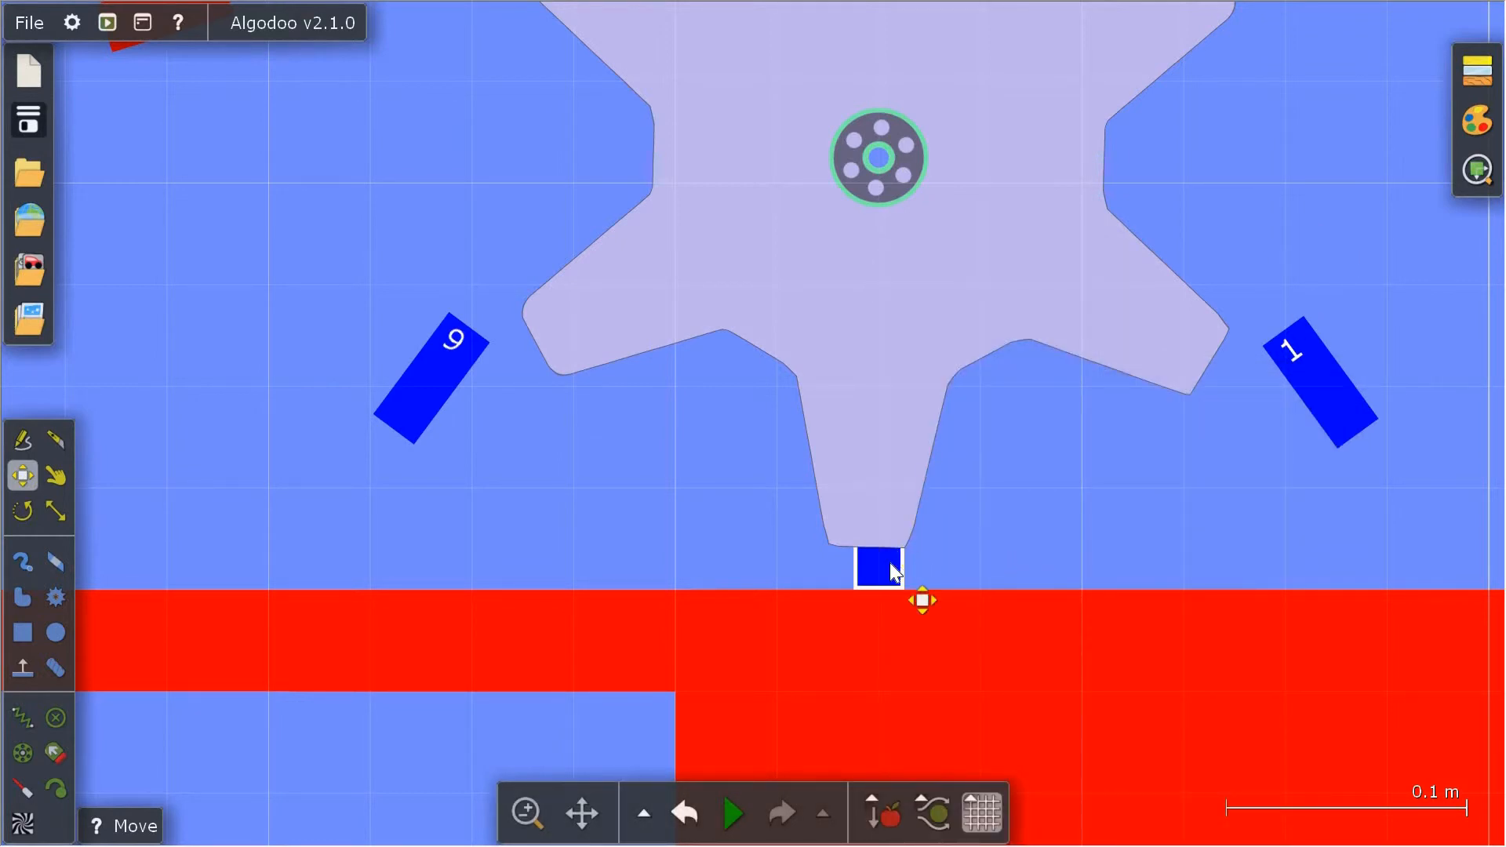
- Glue the blue 0 box beneath the lowest tooth to the small gear
{"action": "left_click", "coordinate": [886, 543], "text": "shift"}
{"action": "right_click", "coordinate": [885, 557]}
{"action": "mouse_move", "coordinate": [990, 730]}
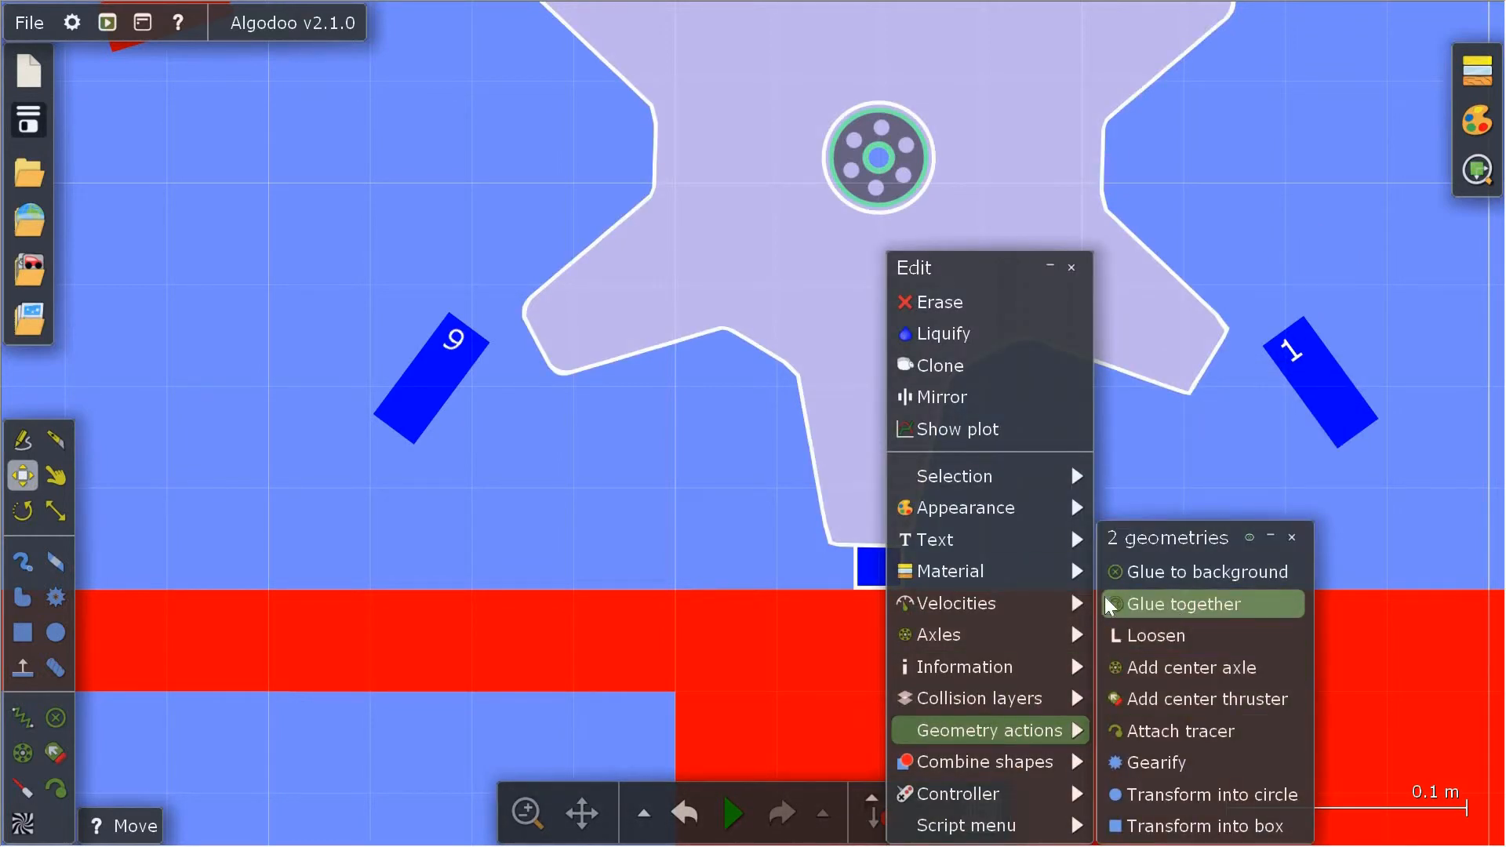
{"action": "left_click", "coordinate": [1173, 605]}
- Move the blue 0 box to the back and glue the red box in front of it to the small gear
{"action": "left_click", "coordinate": [882, 570]}
{"action": "right_click", "coordinate": [882, 570]}
{"action": "mouse_move", "coordinate": [1020, 508]}
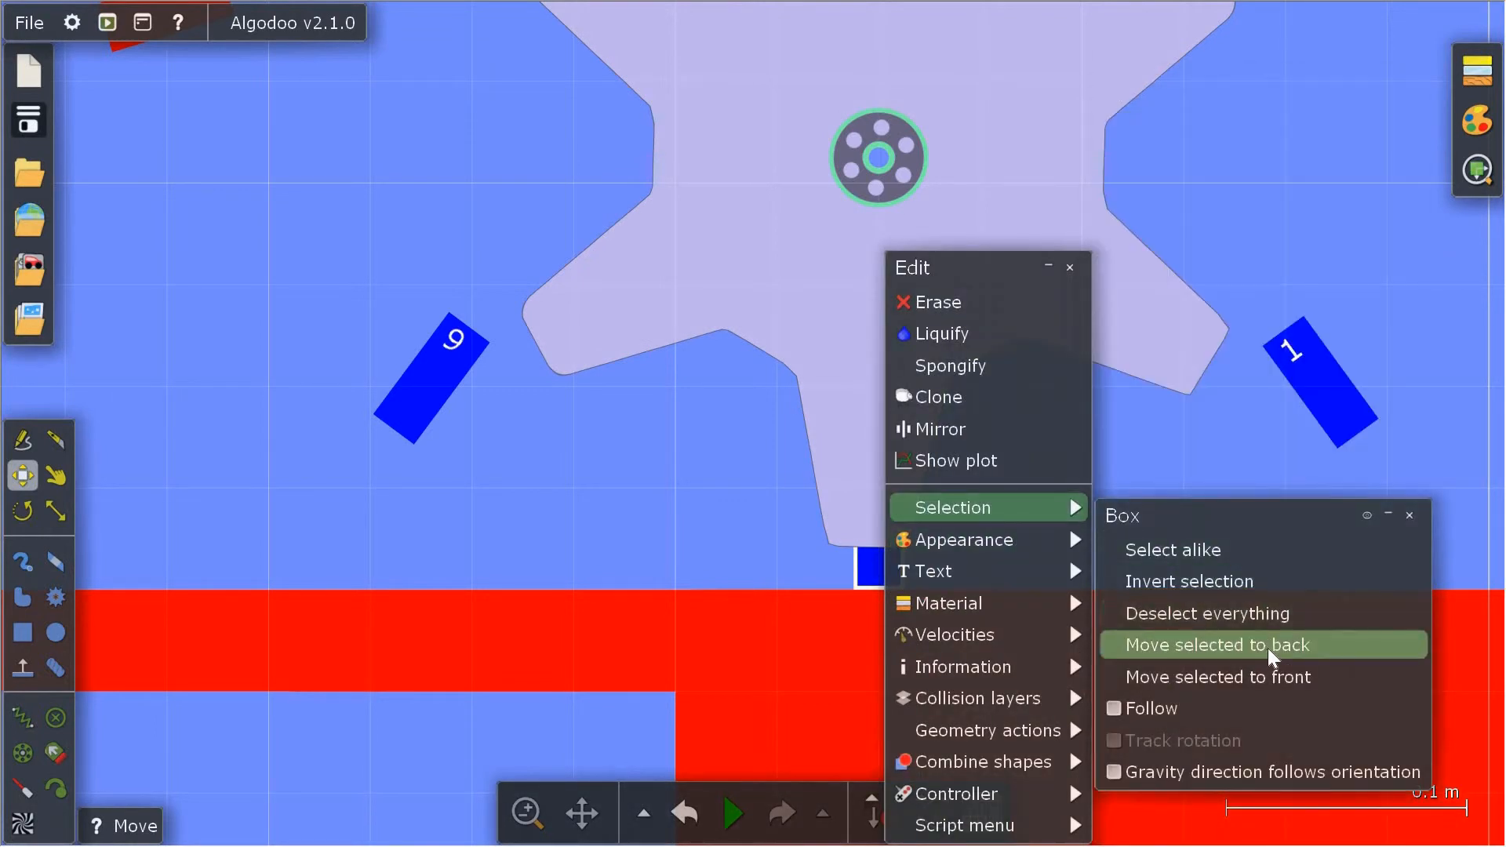
{"action": "left_click", "coordinate": [1267, 650]}
{"action": "right_click", "coordinate": [879, 576]}
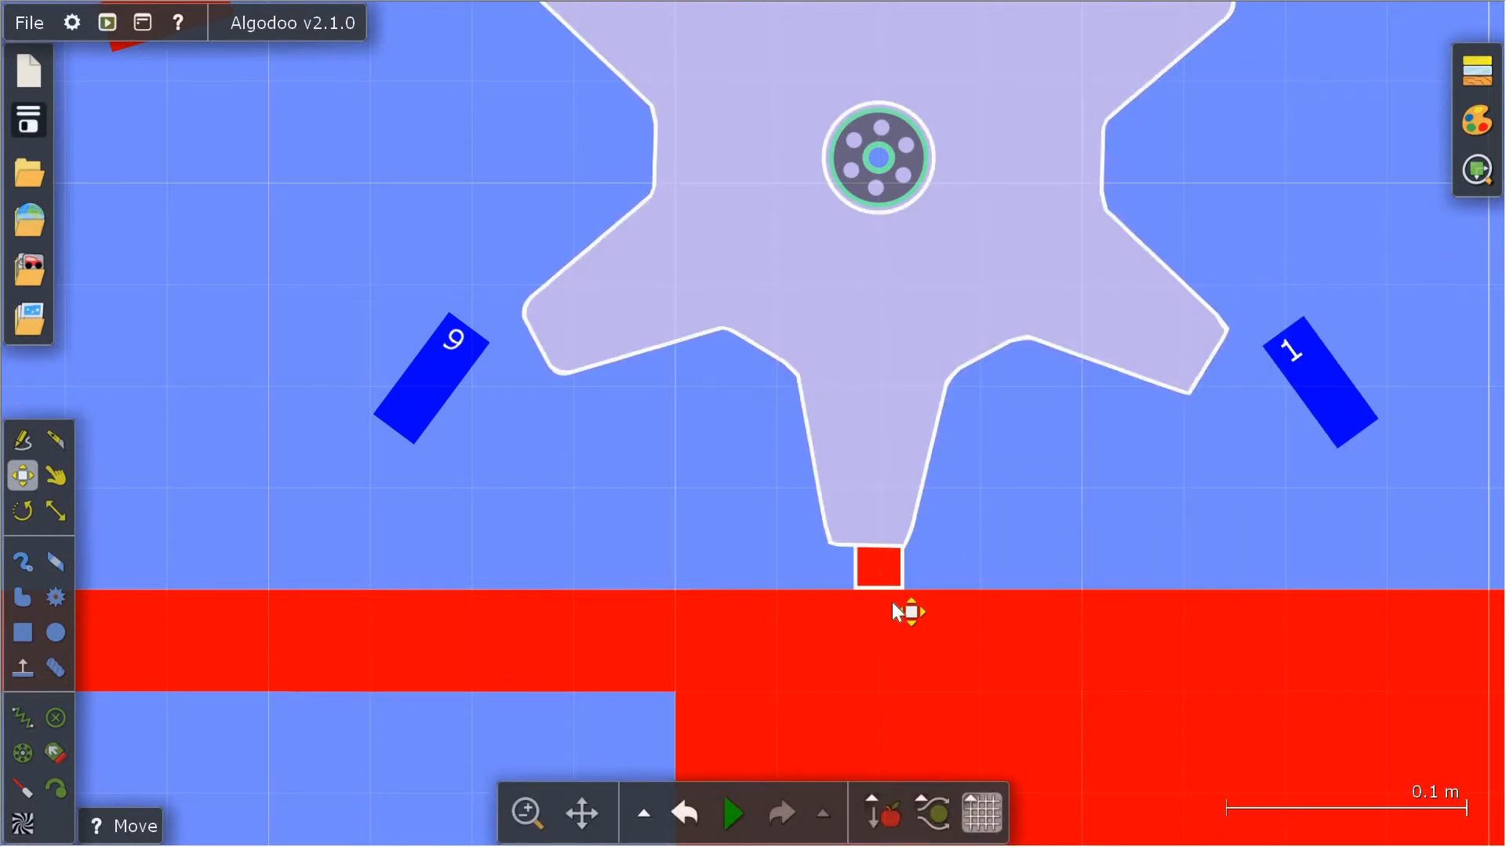
{"action": "left_click", "coordinate": [1130, 644]}
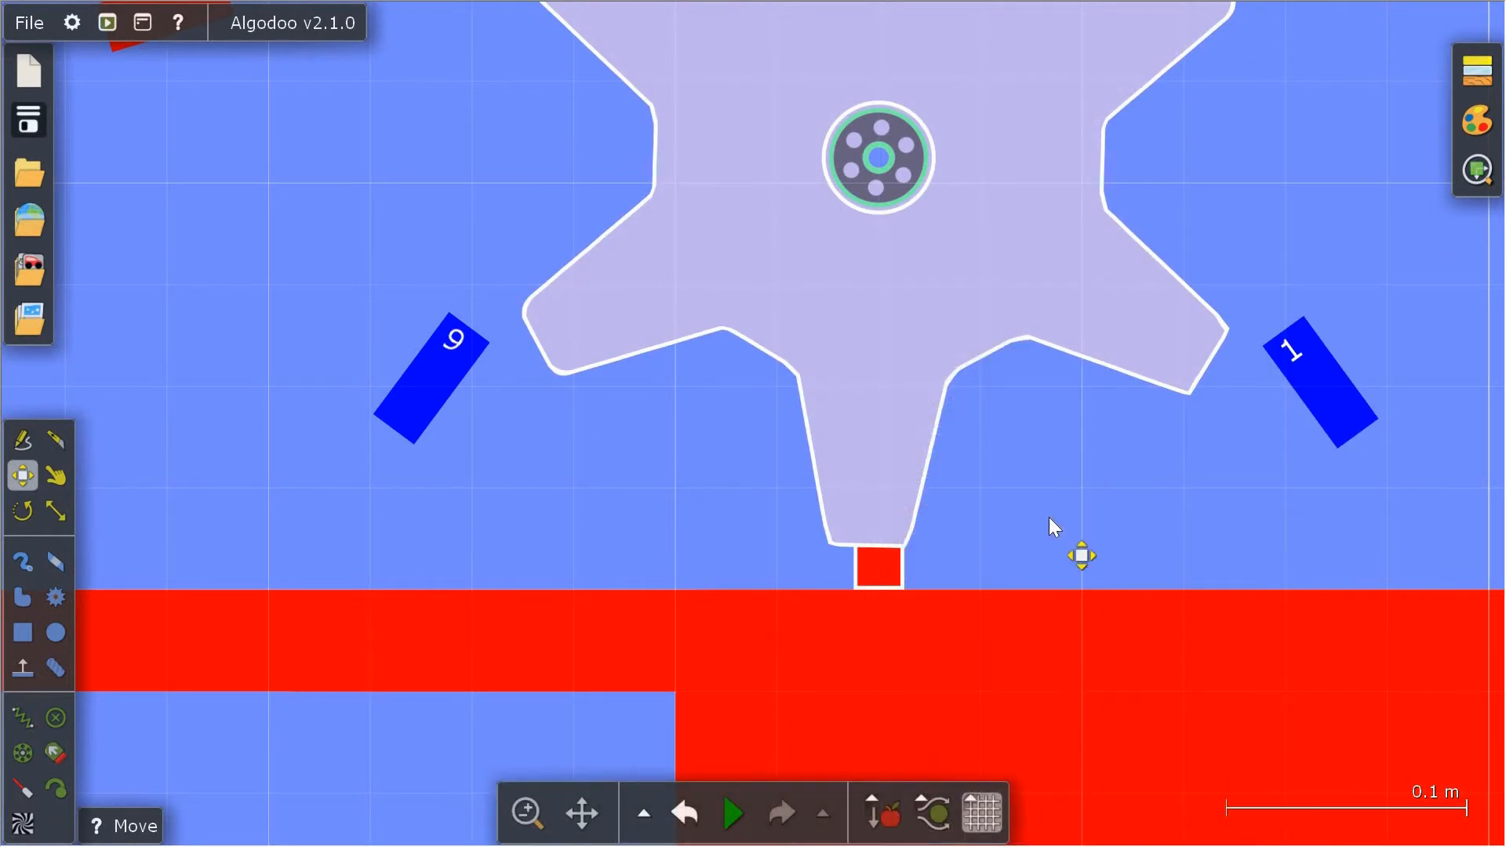
- Rotate the small gear with its glued boxes clockwise by one tooth
{"action": "left_click", "coordinate": [23, 511]}
{"action": "left_click_drag", "start_coordinate": [884, 524], "coordinate": [385, 452]}
{"action": "scroll", "coordinate": [956, 451], "scroll_direction": "up", "scroll_amount": 3}
{"action": "scroll", "coordinate": [888, 605], "scroll_direction": "down", "scroll_amount": 1}
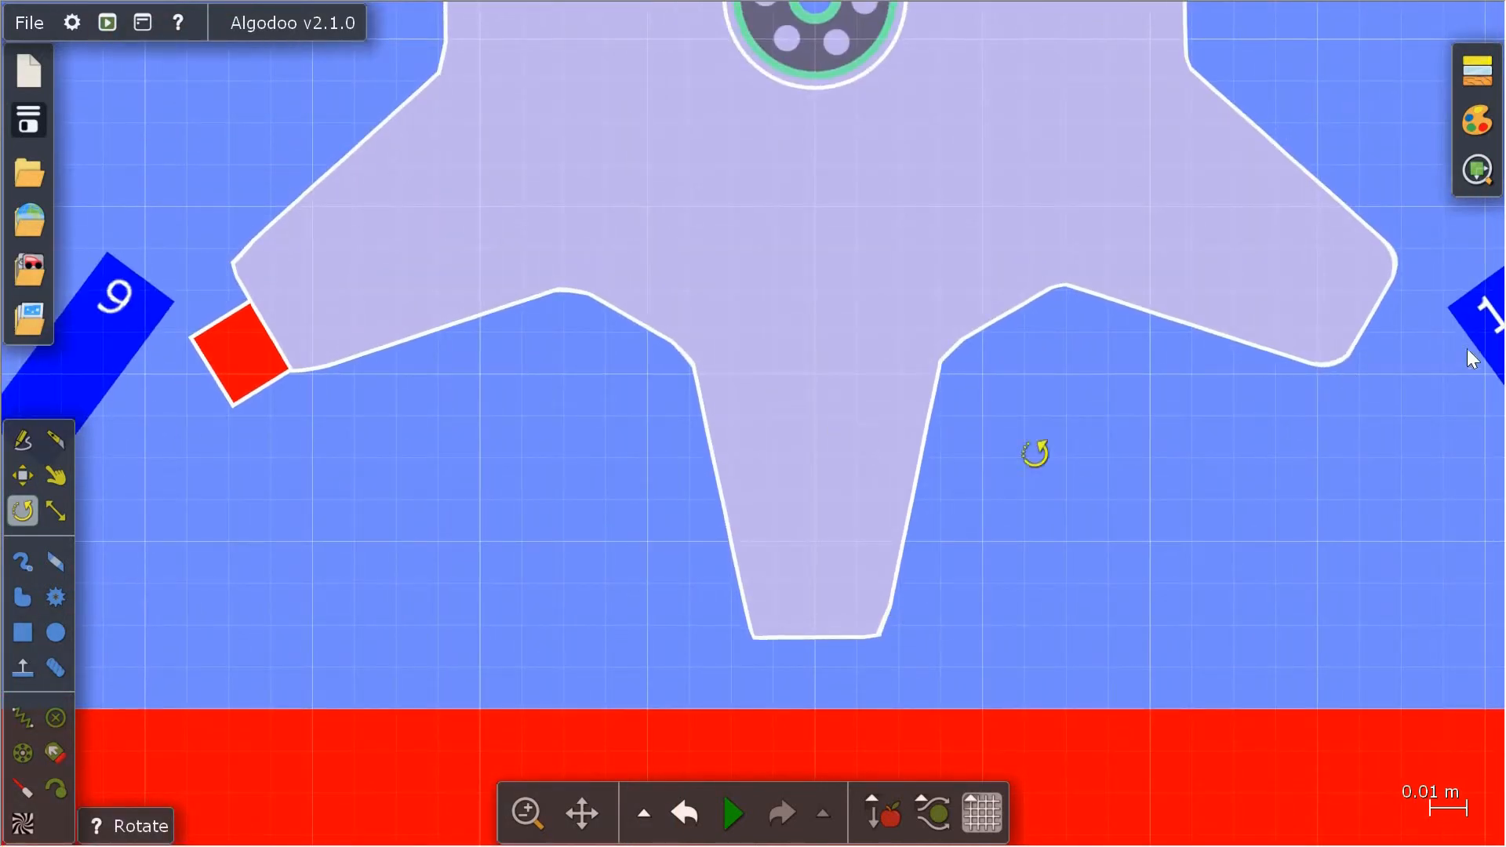
- Place the box labelled 1 upright beneath the small gear's lowest tooth and glue it to the gear
{"action": "left_click_drag", "start_coordinate": [1488, 337], "coordinate": [1055, 518]}
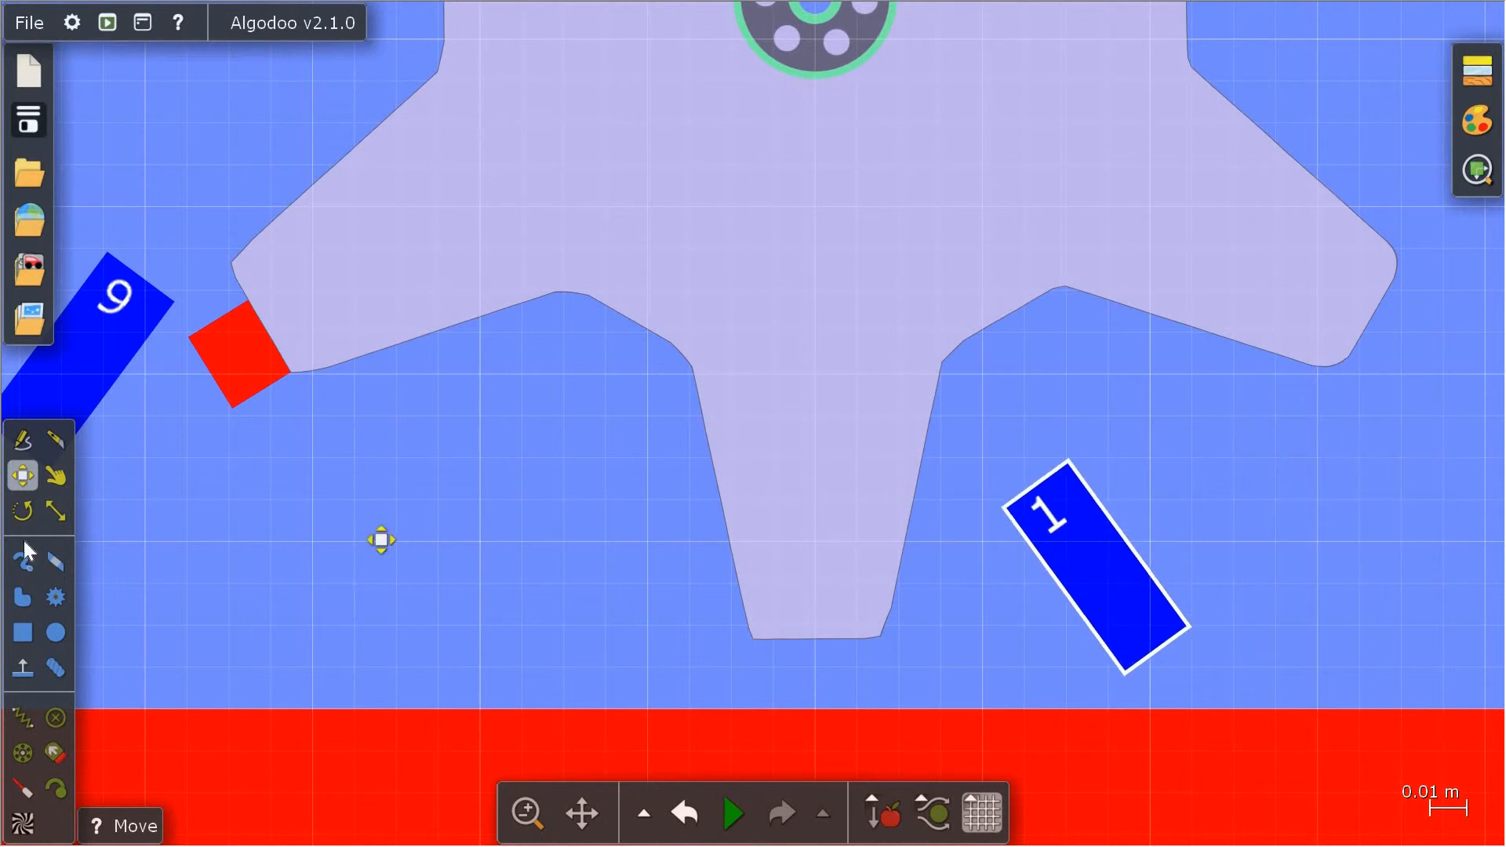
{"action": "left_click_drag", "start_coordinate": [1133, 652], "coordinate": [816, 637]}
{"action": "scroll", "coordinate": [851, 599], "scroll_direction": "down", "scroll_amount": 5}
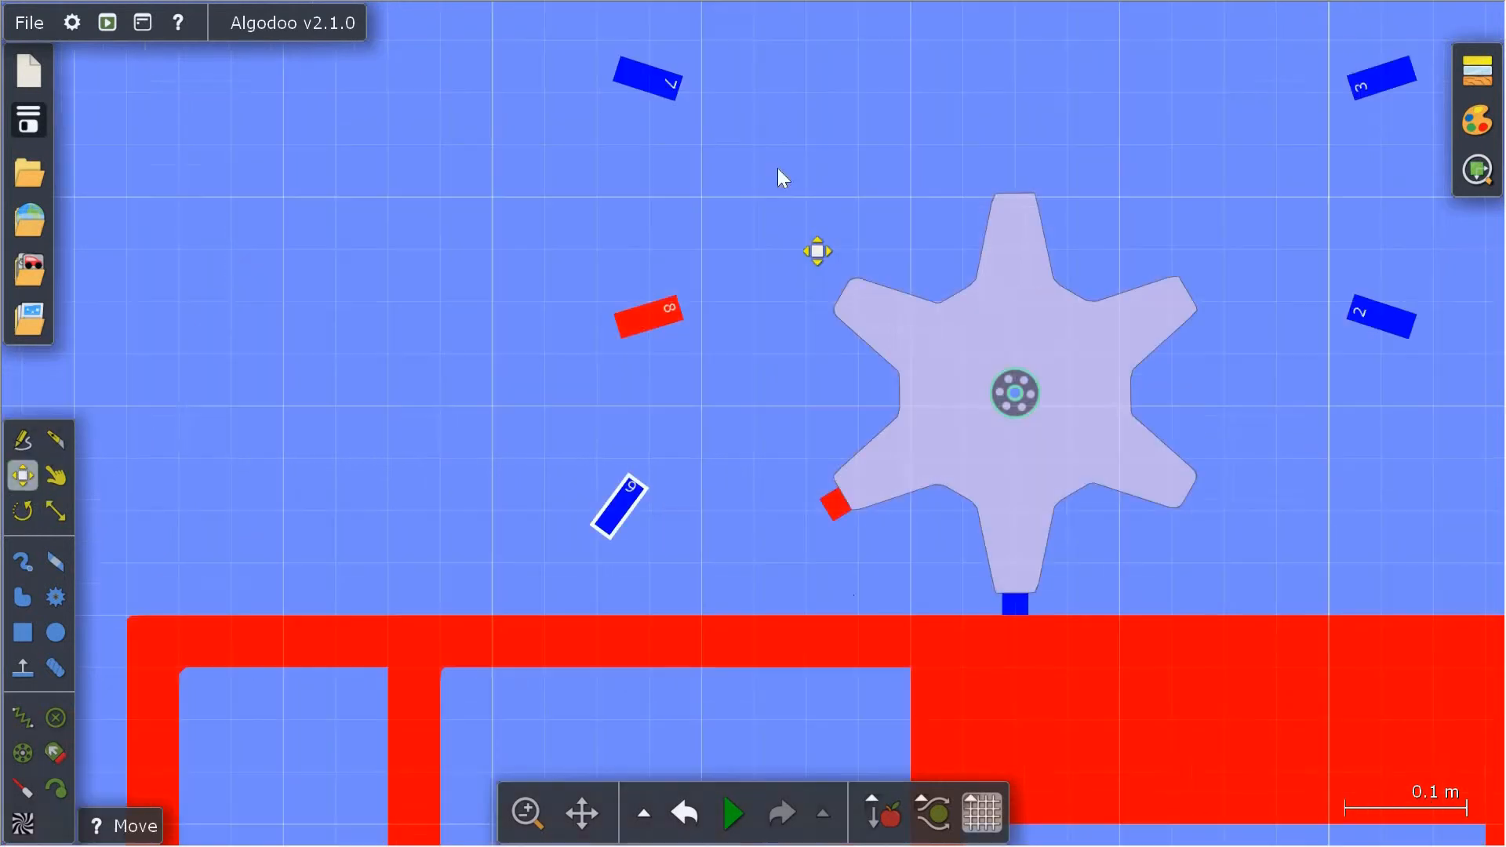
{"action": "left_click_drag", "start_coordinate": [754, 146], "coordinate": [1305, 615]}
{"action": "right_click", "coordinate": [1016, 482]}
{"action": "mouse_move", "coordinate": [1170, 730]}
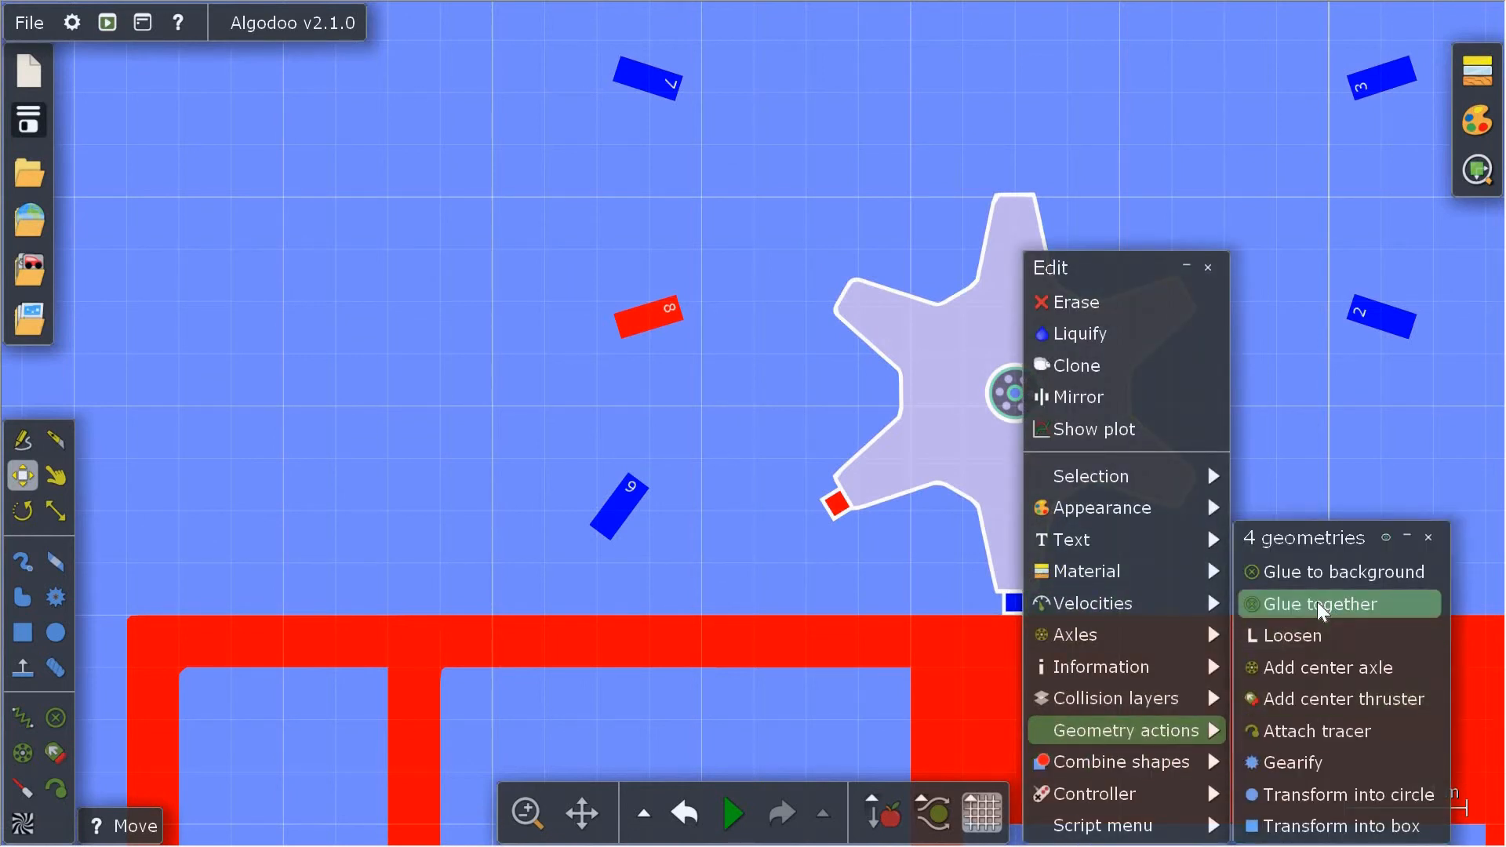
{"action": "left_click", "coordinate": [1323, 605]}
- Turn the box labelled 2 upright and rotate the small gear clockwise by another tooth
{"action": "left_click_drag", "start_coordinate": [1176, 502], "coordinate": [1012, 569]}
{"action": "key", "text": "ctrl+z"}
{"action": "mouse_move", "coordinate": [1418, 332]}
{"action": "left_mouse_down"}
{"action": "mouse_move", "coordinate": [1375, 348]}
{"action": "mouse_move", "coordinate": [1417, 343]}
{"action": "left_mouse_up"}
{"action": "key", "text": "m"}
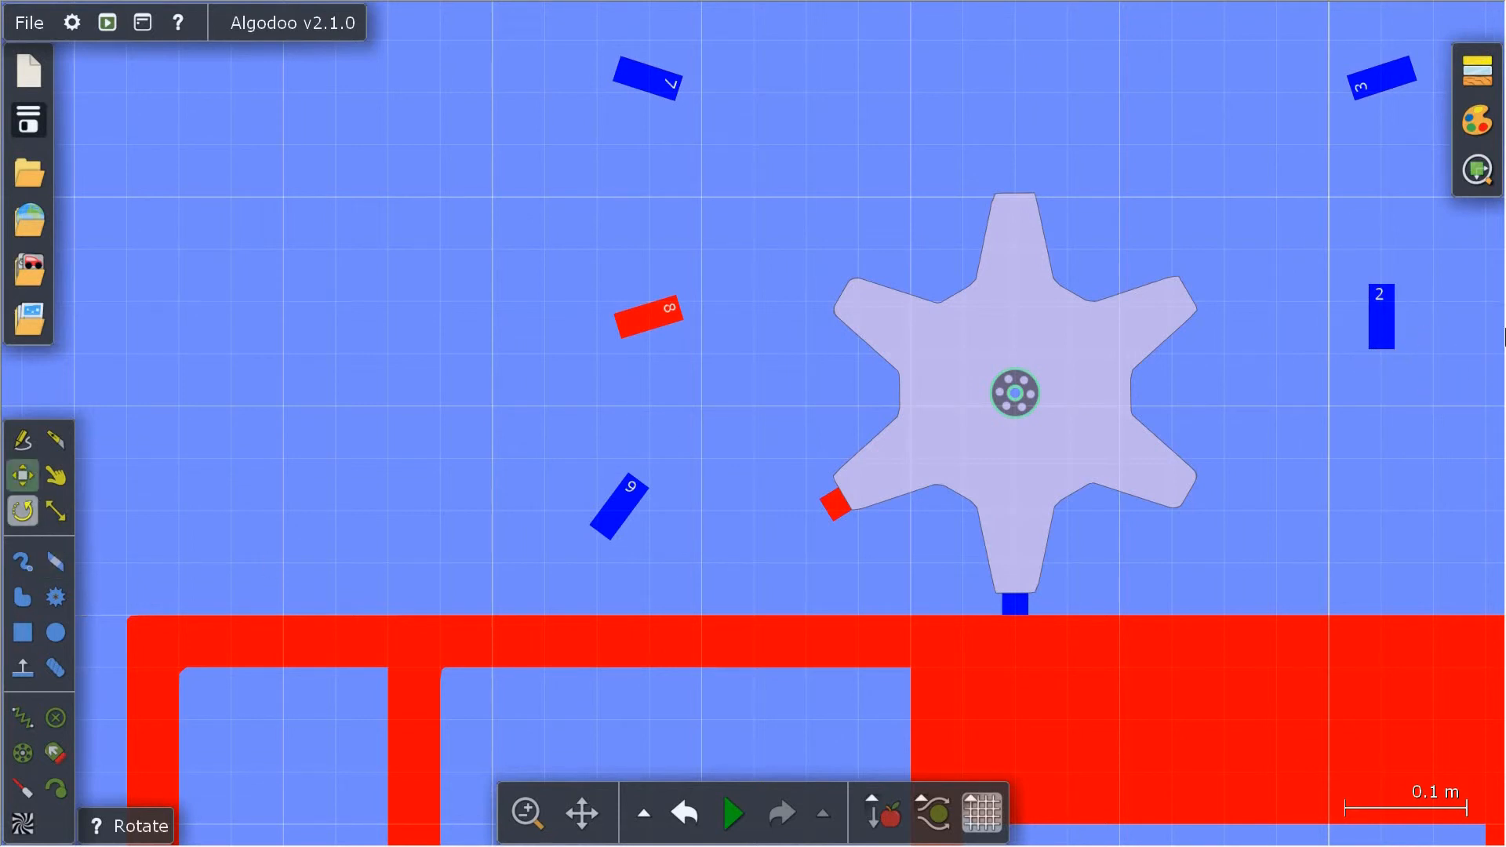
{"action": "left_click", "coordinate": [1387, 350]}
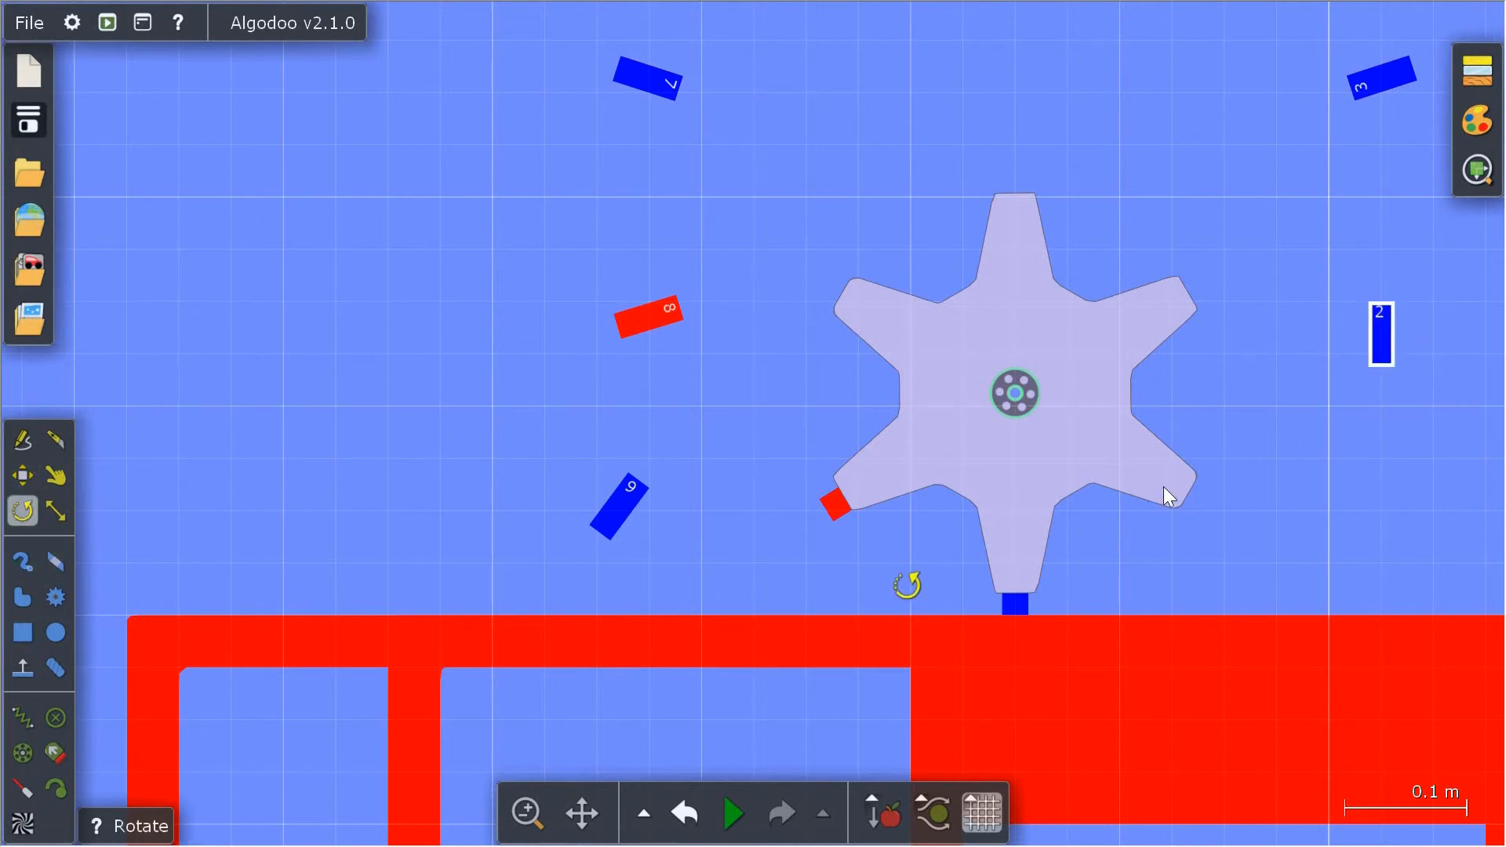
{"action": "left_click_drag", "start_coordinate": [1169, 497], "coordinate": [1035, 612]}
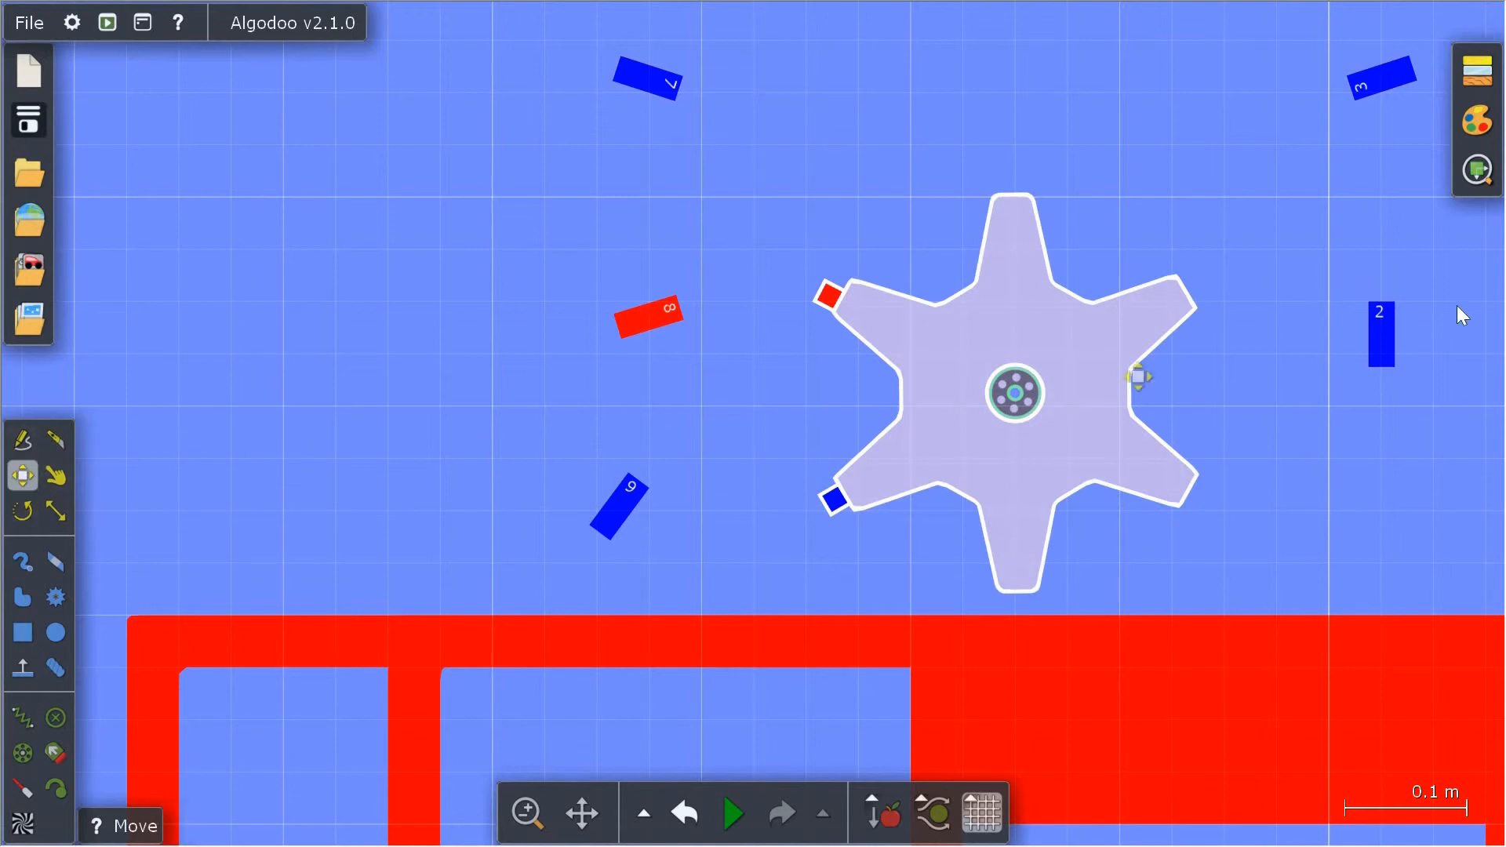
- Place the box labelled 2 beneath the small gear's lowest tooth and glue it to the gear
{"action": "left_click", "coordinate": [1382, 345]}
{"action": "left_click_drag", "start_coordinate": [1369, 349], "coordinate": [1033, 597]}
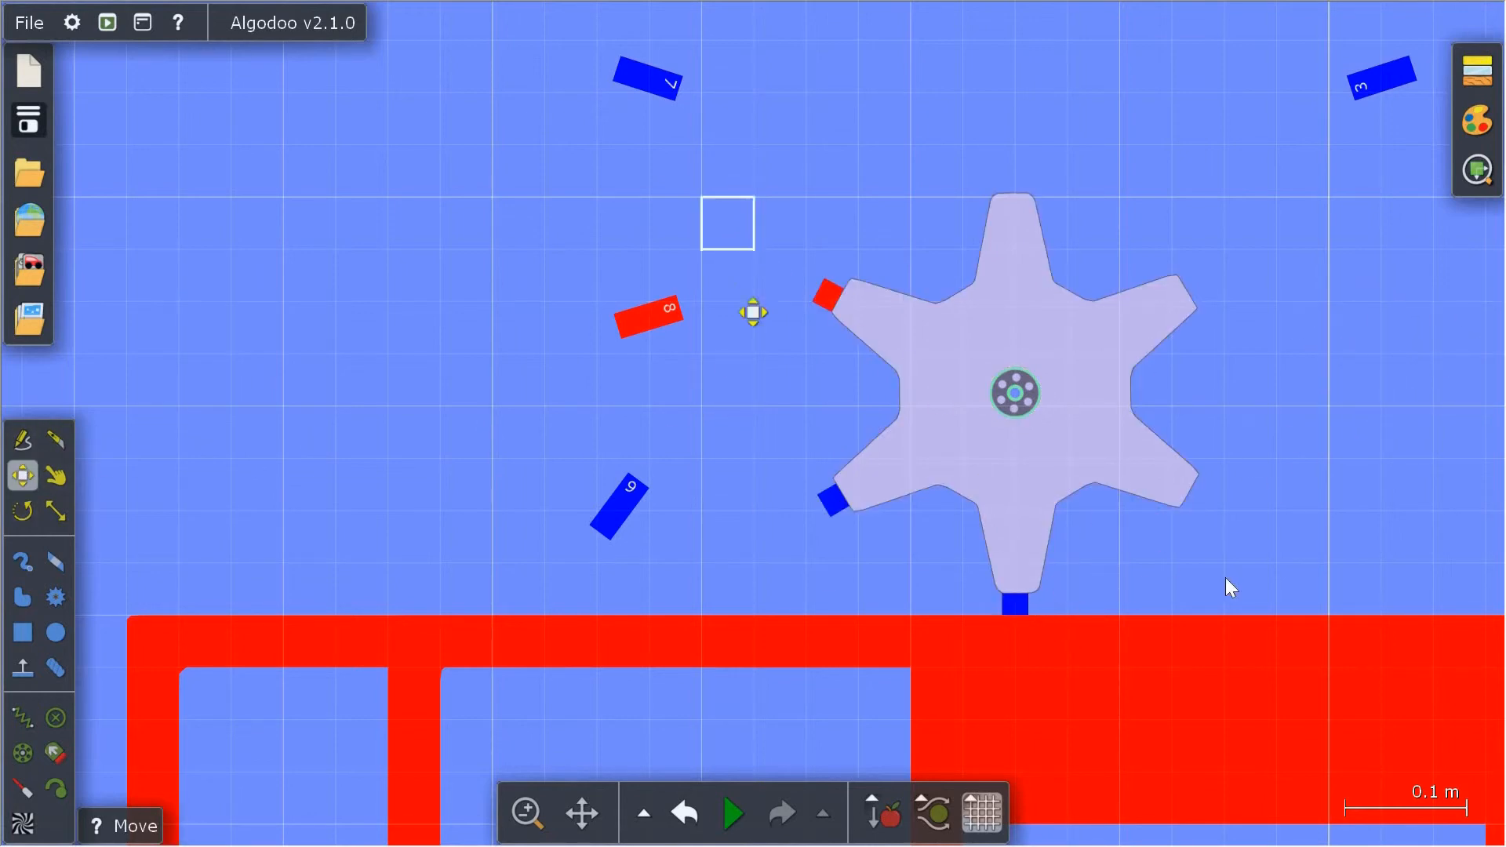
{"action": "right_click", "coordinate": [1093, 467]}
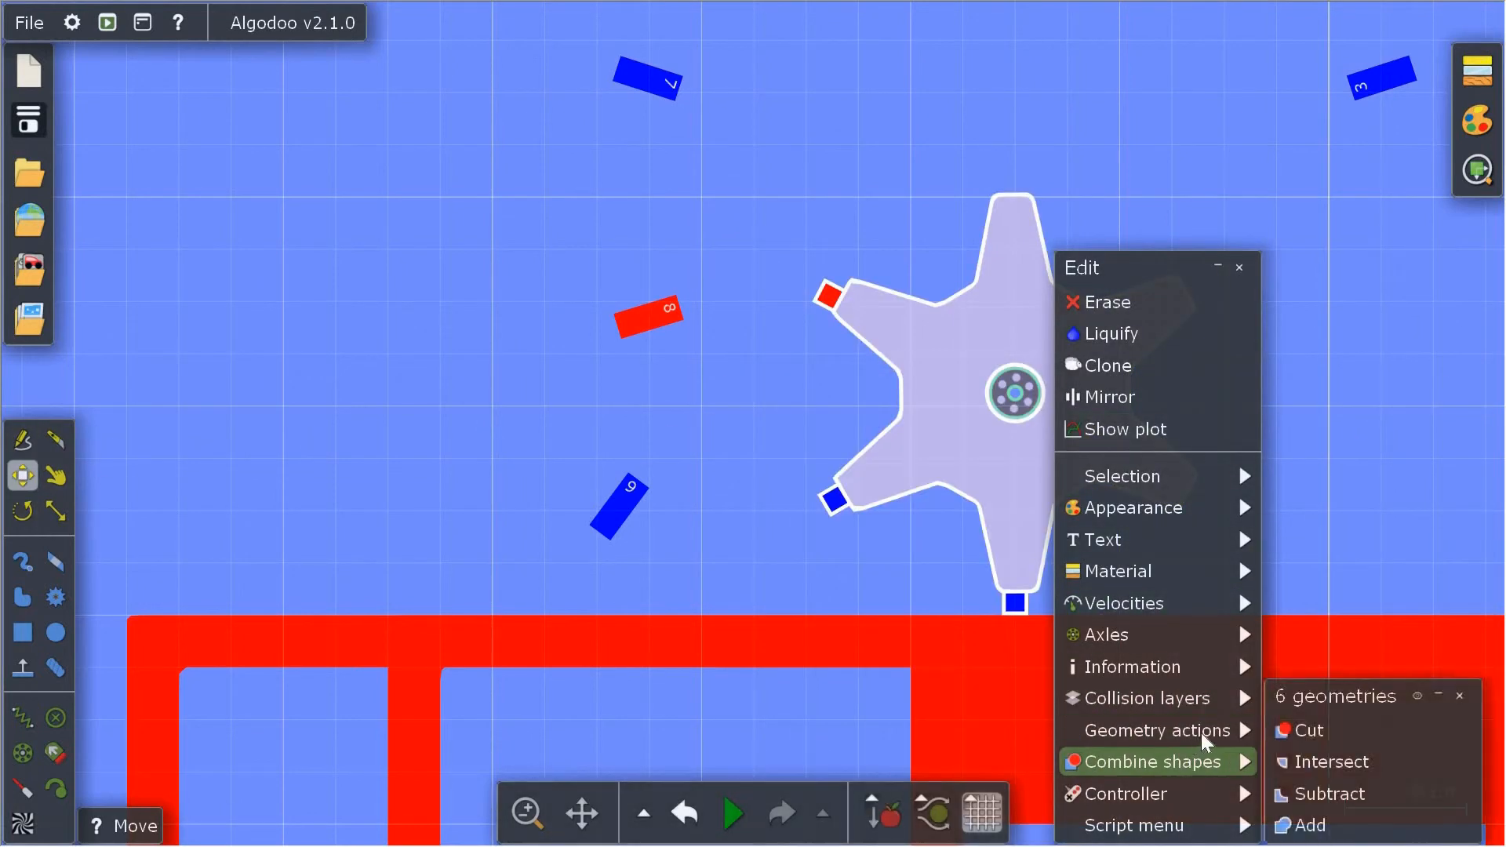
{"action": "left_click", "coordinate": [1345, 605]}
- Glue the box labelled 5 beneath the lowest tooth to the small gear
{"action": "scroll", "coordinate": [858, 531], "scroll_direction": "down", "scroll_amount": 5}
{"action": "scroll", "coordinate": [852, 539], "scroll_direction": "up", "scroll_amount": 6}
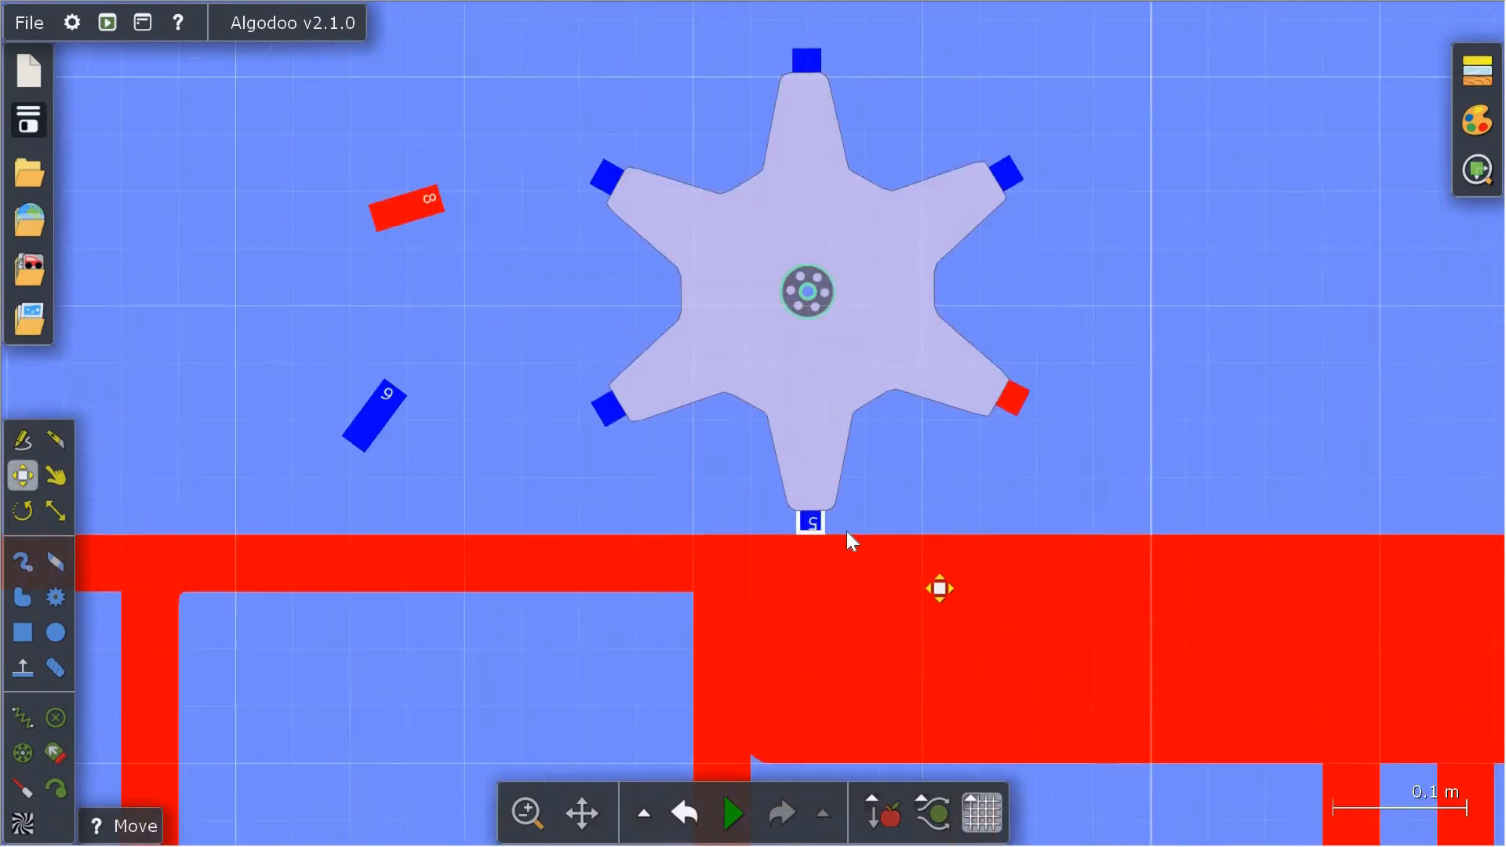
{"action": "scroll", "coordinate": [853, 542], "scroll_direction": "up", "scroll_amount": 3}
{"action": "scroll", "coordinate": [709, 380], "scroll_direction": "down", "scroll_amount": 7}
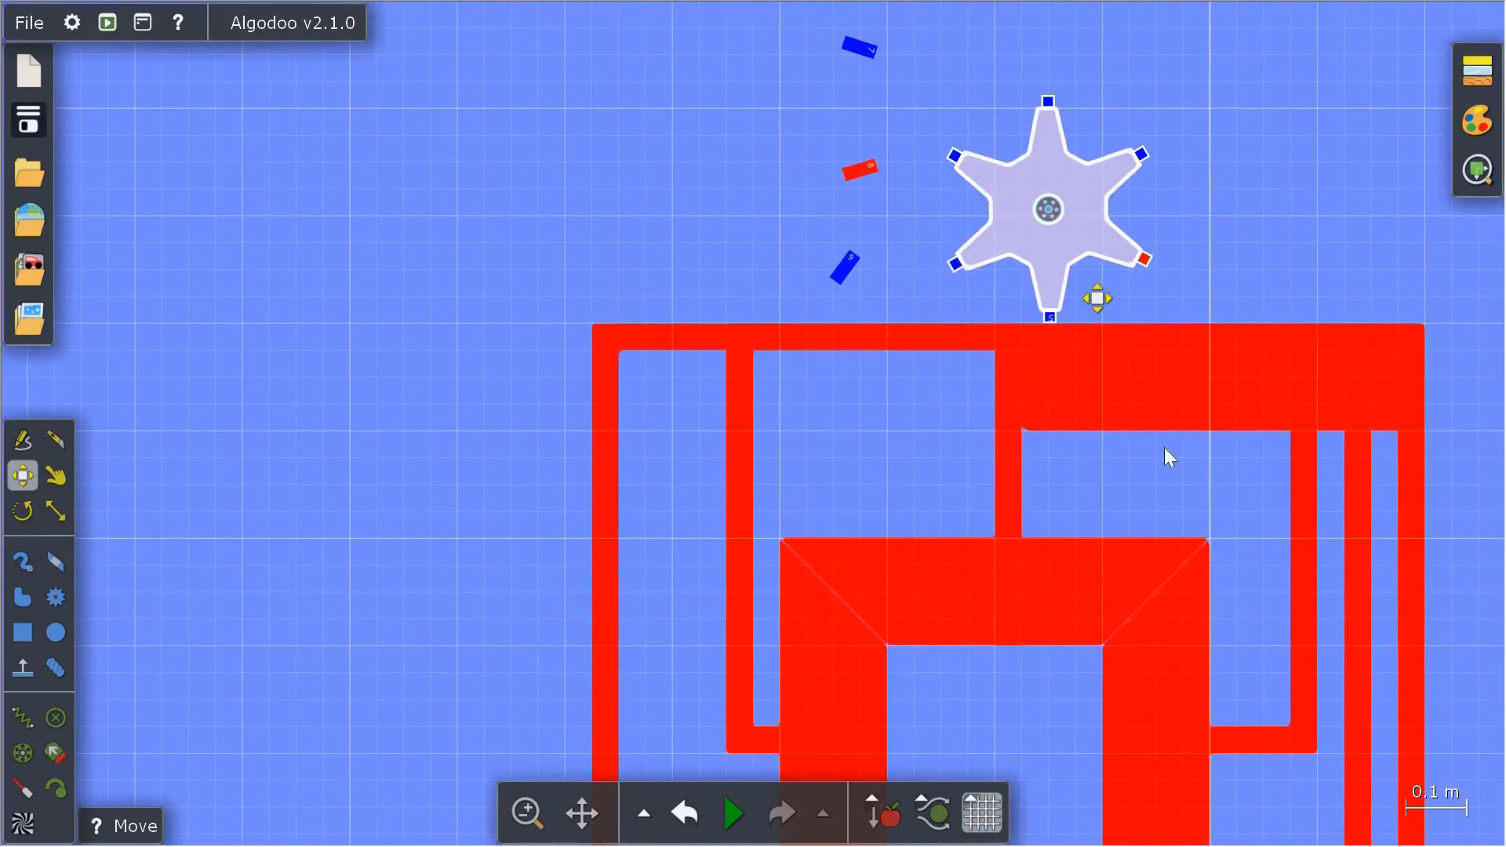
{"action": "right_click", "coordinate": [1164, 457]}
{"action": "mouse_move", "coordinate": [1200, 737]}
{"action": "left_click", "coordinate": [952, 605]}
- Delete the unused boxes labelled 7, 8 and 9 beside the small gear
{"action": "left_click_drag", "start_coordinate": [753, 3], "coordinate": [904, 320]}
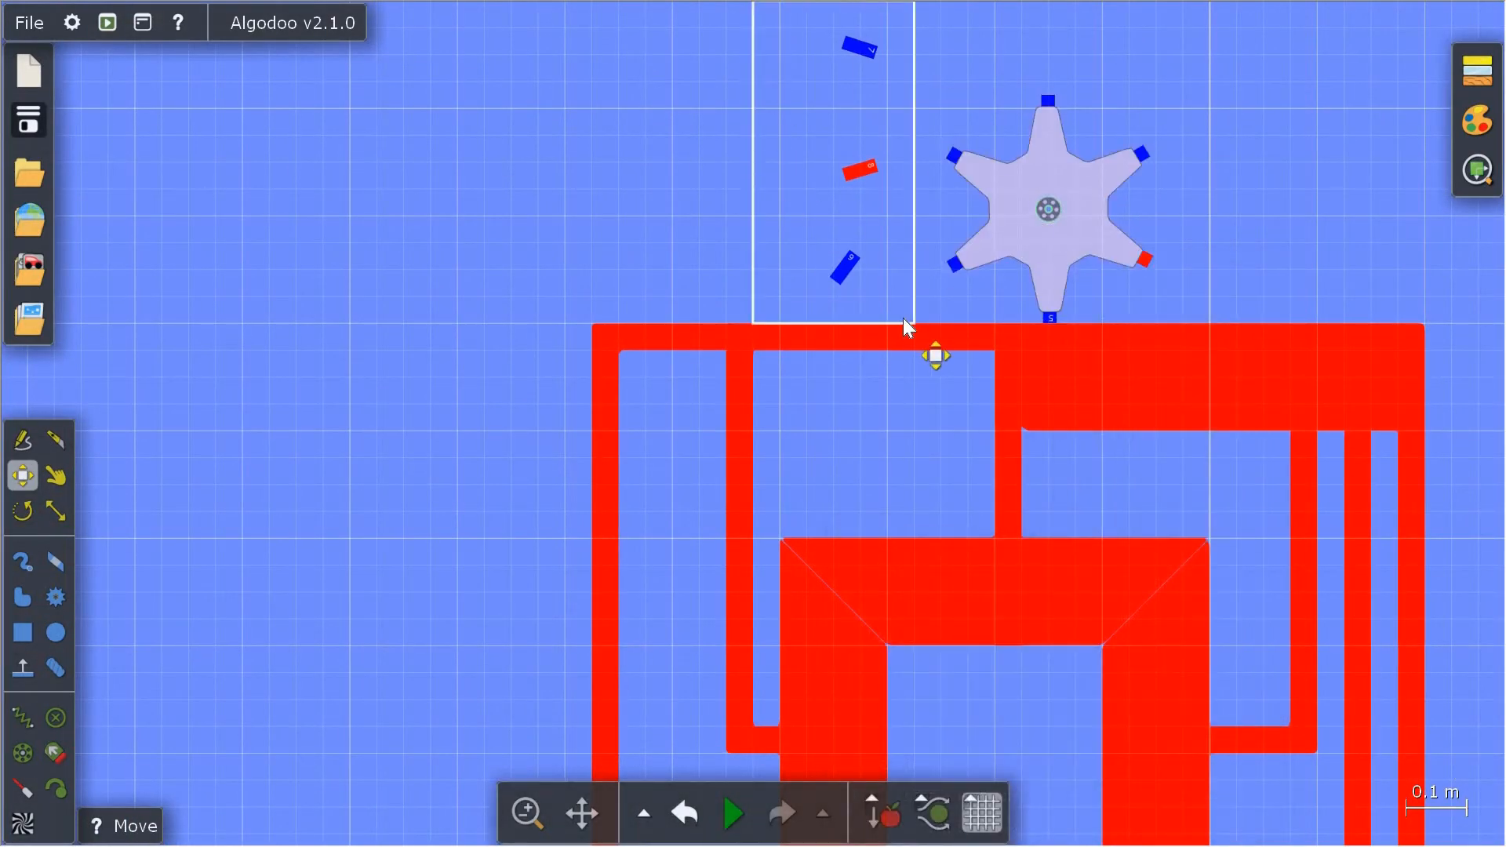
{"action": "key", "text": "Delete"}
{"action": "scroll", "coordinate": [884, 129], "scroll_direction": "down", "scroll_amount": 1}
{"action": "scroll", "coordinate": [907, 243], "scroll_direction": "up", "scroll_amount": 1}
- Set the motor speed of the small gear's axle to 15.0 rpm
{"action": "right_click", "coordinate": [902, 245]}
{"action": "mouse_move", "coordinate": [1009, 566]}
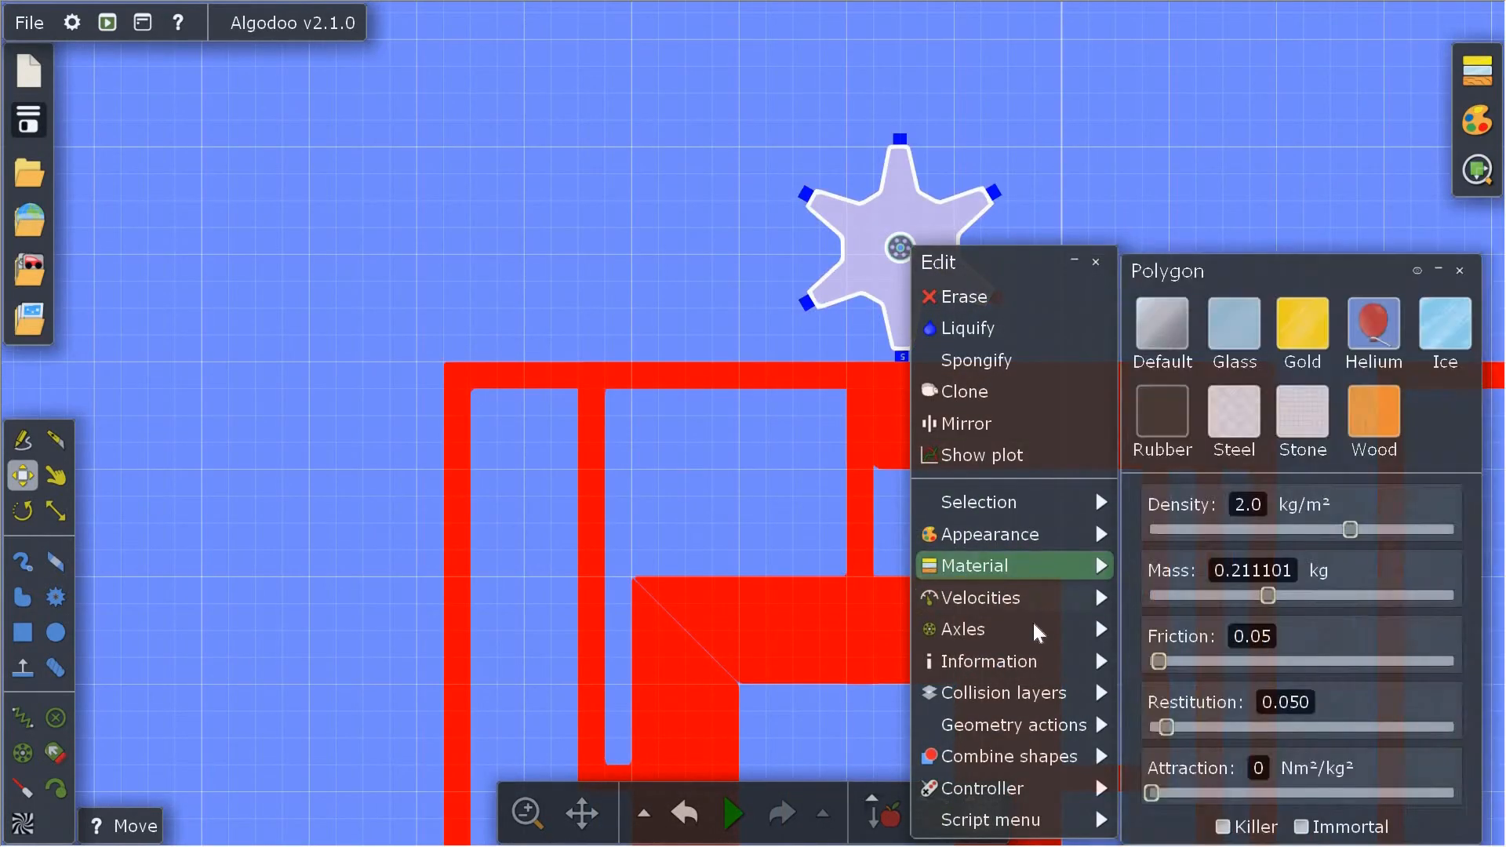
{"action": "mouse_move", "coordinate": [1038, 633]}
{"action": "type", "text": "15.0"}
{"action": "key", "text": "Return"}
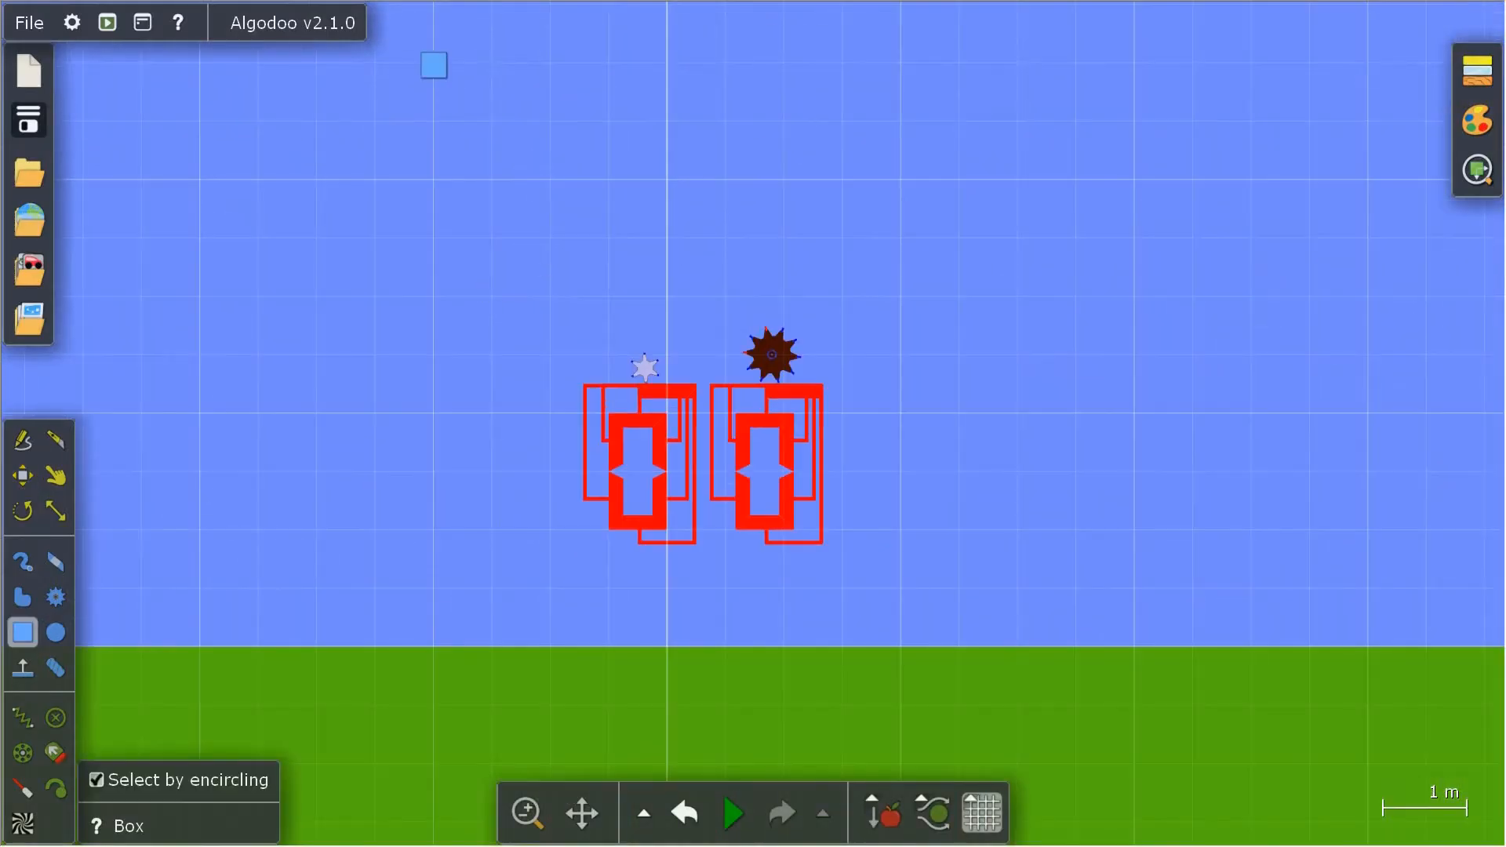
- Draw a large box, place it over both displays with their gears, and move it to the back
{"action": "left_click_drag", "start_coordinate": [431, 4], "coordinate": [1020, 299]}
{"action": "left_click_drag", "start_coordinate": [723, 214], "coordinate": [726, 416]}
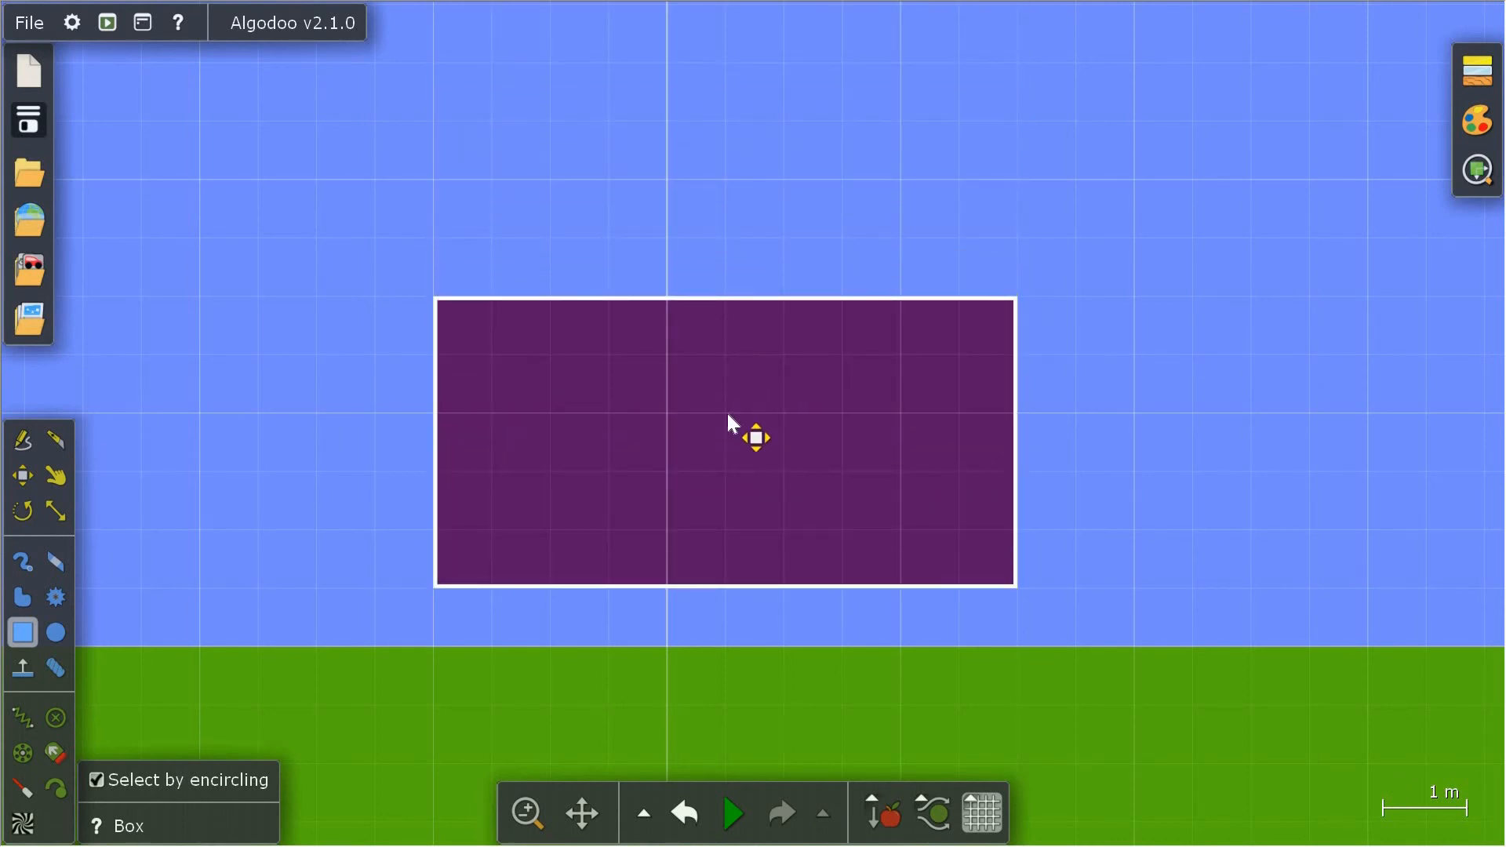
{"action": "right_click", "coordinate": [750, 454]}
{"action": "mouse_move", "coordinate": [945, 509]}
{"action": "left_click", "coordinate": [1020, 644]}
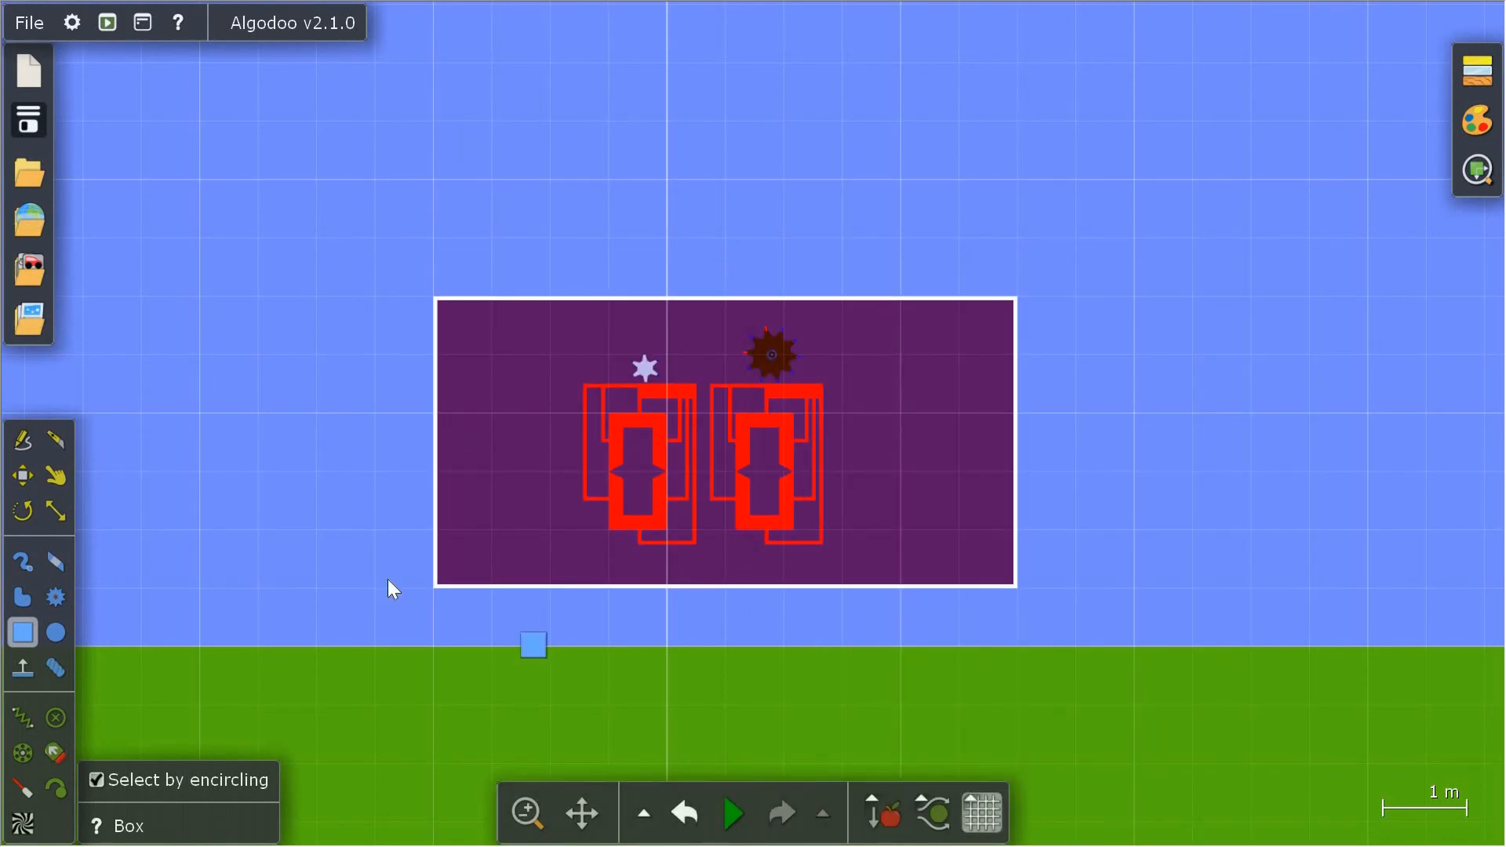
- Draw a tall box the size of one digit and place it over the right display's segments
{"action": "scroll", "coordinate": [906, 528], "scroll_direction": "up", "scroll_amount": 3}
{"action": "mouse_move", "coordinate": [1194, 175]}
{"action": "left_mouse_down"}
{"action": "mouse_move", "coordinate": [1293, 404]}
{"action": "mouse_move", "coordinate": [1305, 401]}
{"action": "left_mouse_up"}
{"action": "left_click_drag", "start_coordinate": [1255, 275], "coordinate": [588, 380]}
{"action": "scroll", "coordinate": [588, 380], "scroll_direction": "up", "scroll_amount": 2}
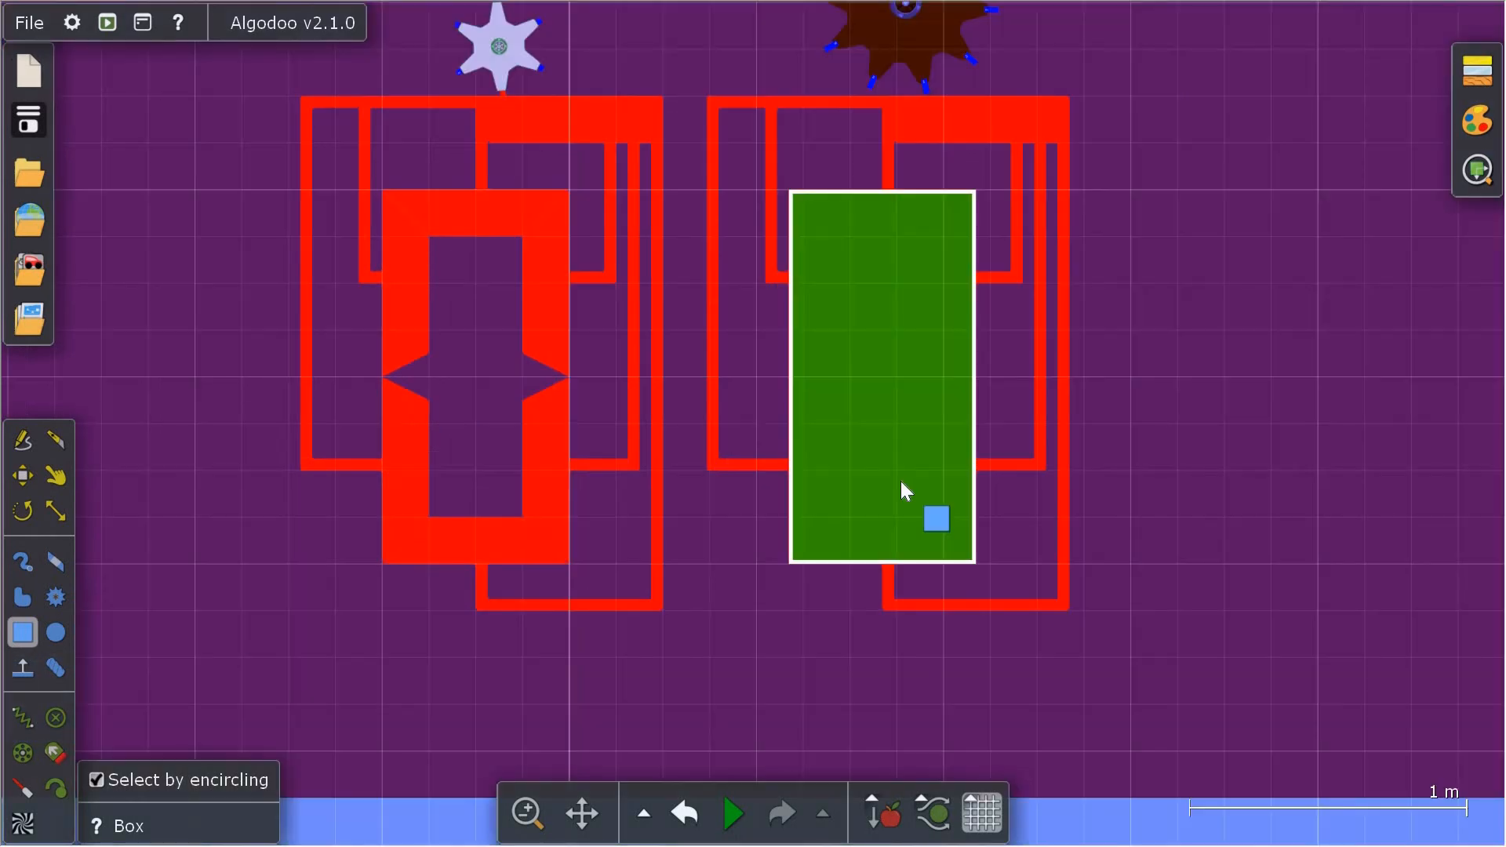
- Clone the tall box and place the copy over the left display's segments
{"action": "right_click", "coordinate": [890, 470]}
{"action": "left_click", "coordinate": [916, 405]}
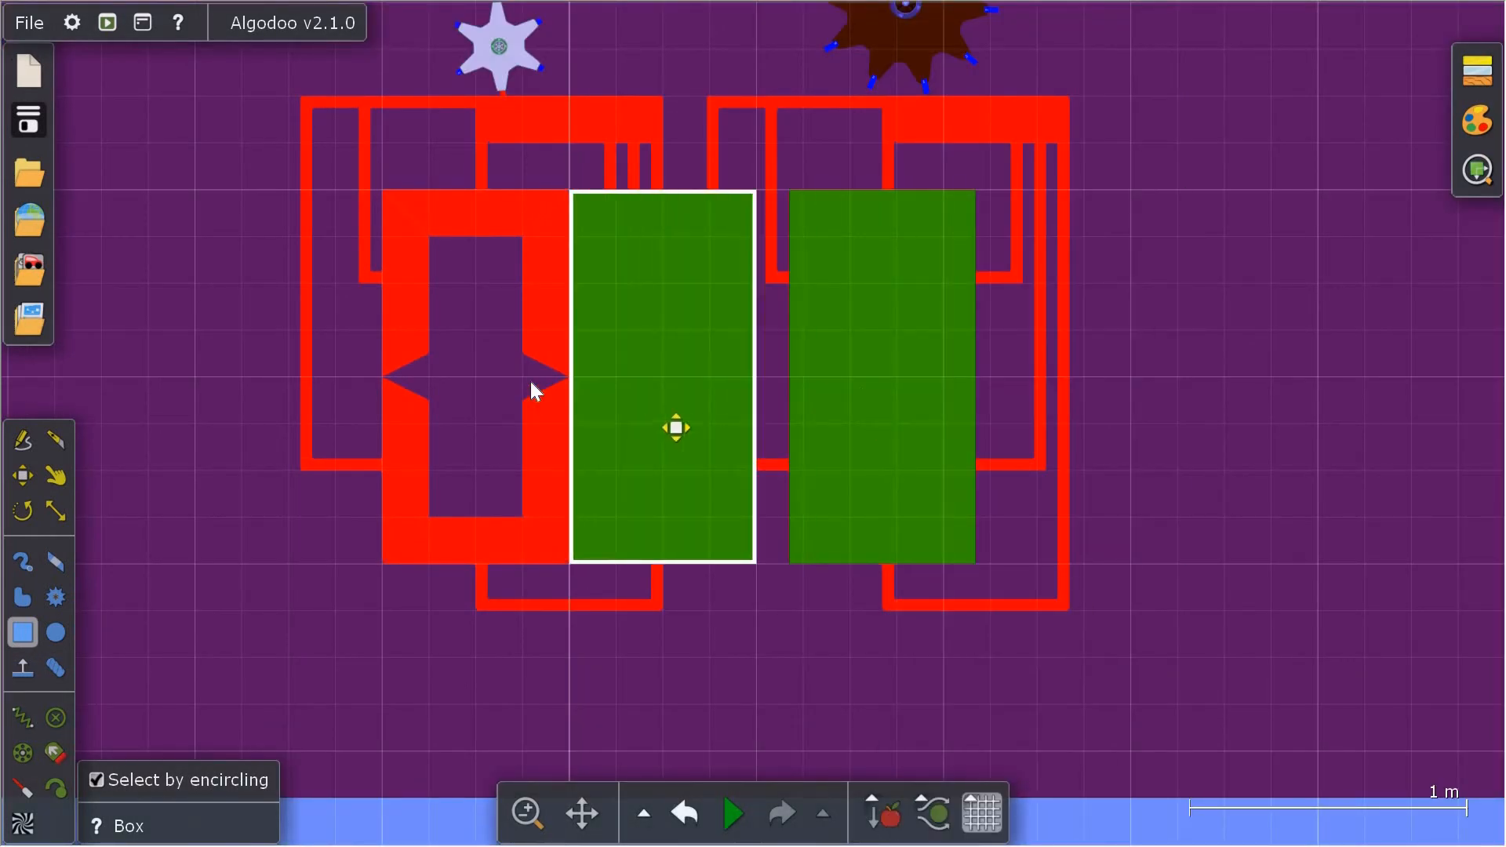
{"action": "left_click", "coordinate": [454, 384]}
- Move the large cover with both tall boxes above the displays and subtract each box's shape from the cover using Combine shapes
{"action": "scroll", "coordinate": [894, 439], "scroll_direction": "down", "scroll_amount": 5}
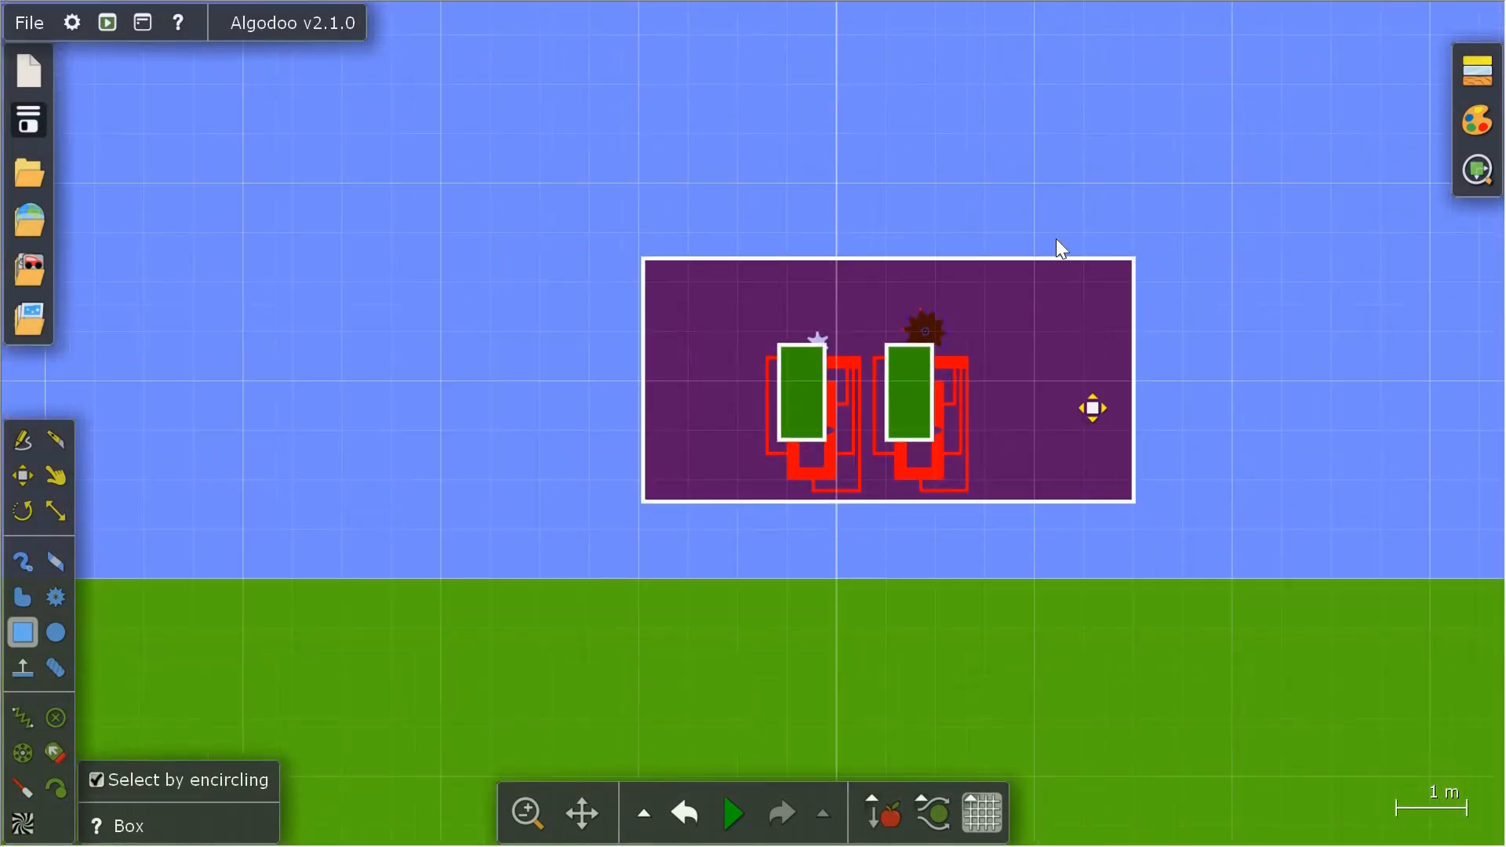
{"action": "left_click_drag", "start_coordinate": [1056, 239], "coordinate": [1057, 128]}
{"action": "right_click", "coordinate": [926, 192]}
{"action": "mouse_move", "coordinate": [1028, 696]}
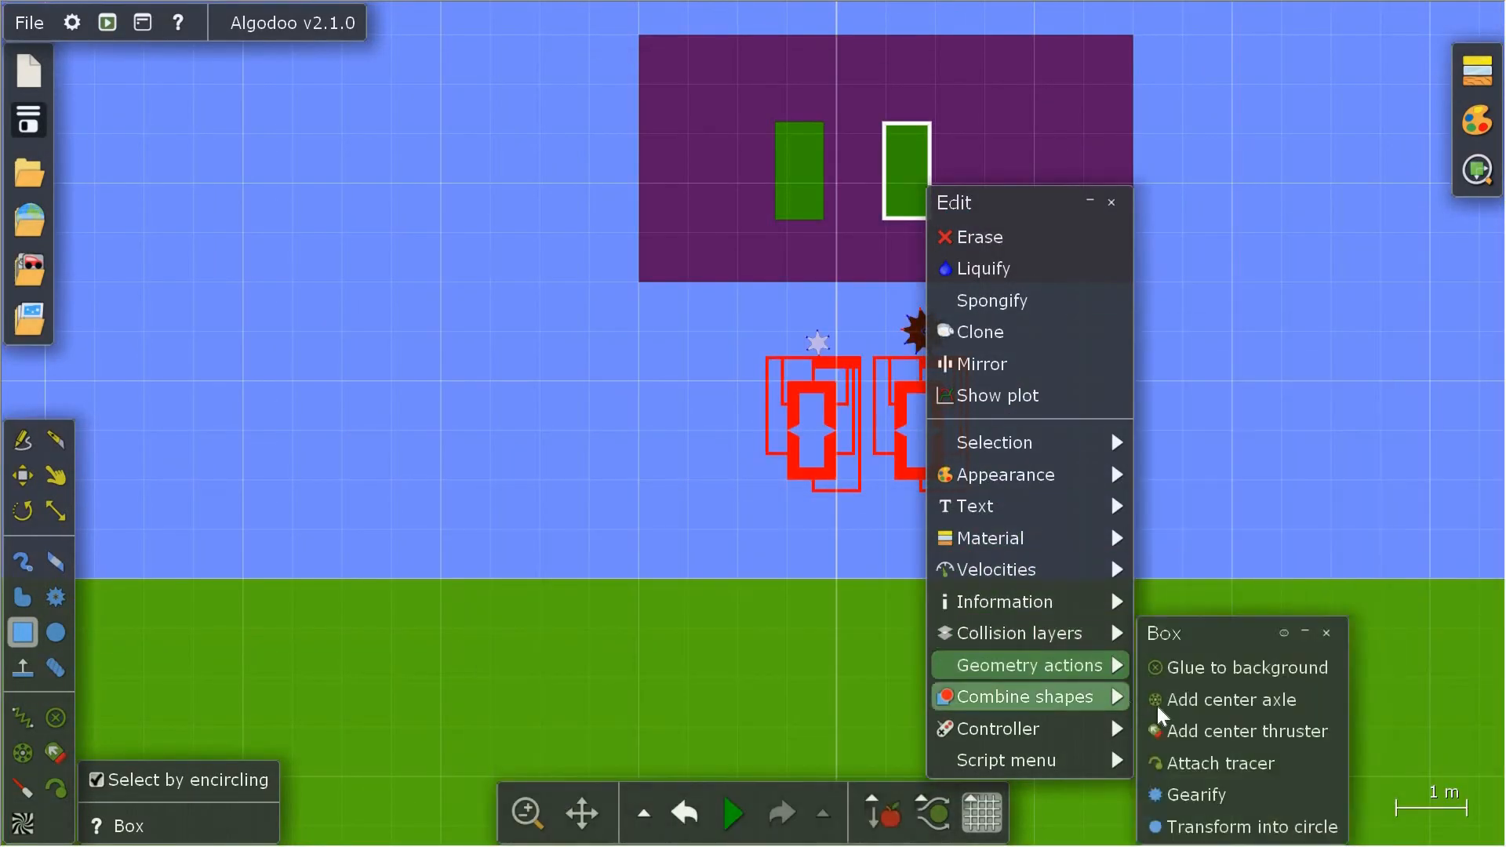
{"action": "left_click", "coordinate": [1201, 795]}
{"action": "right_click", "coordinate": [795, 182]}
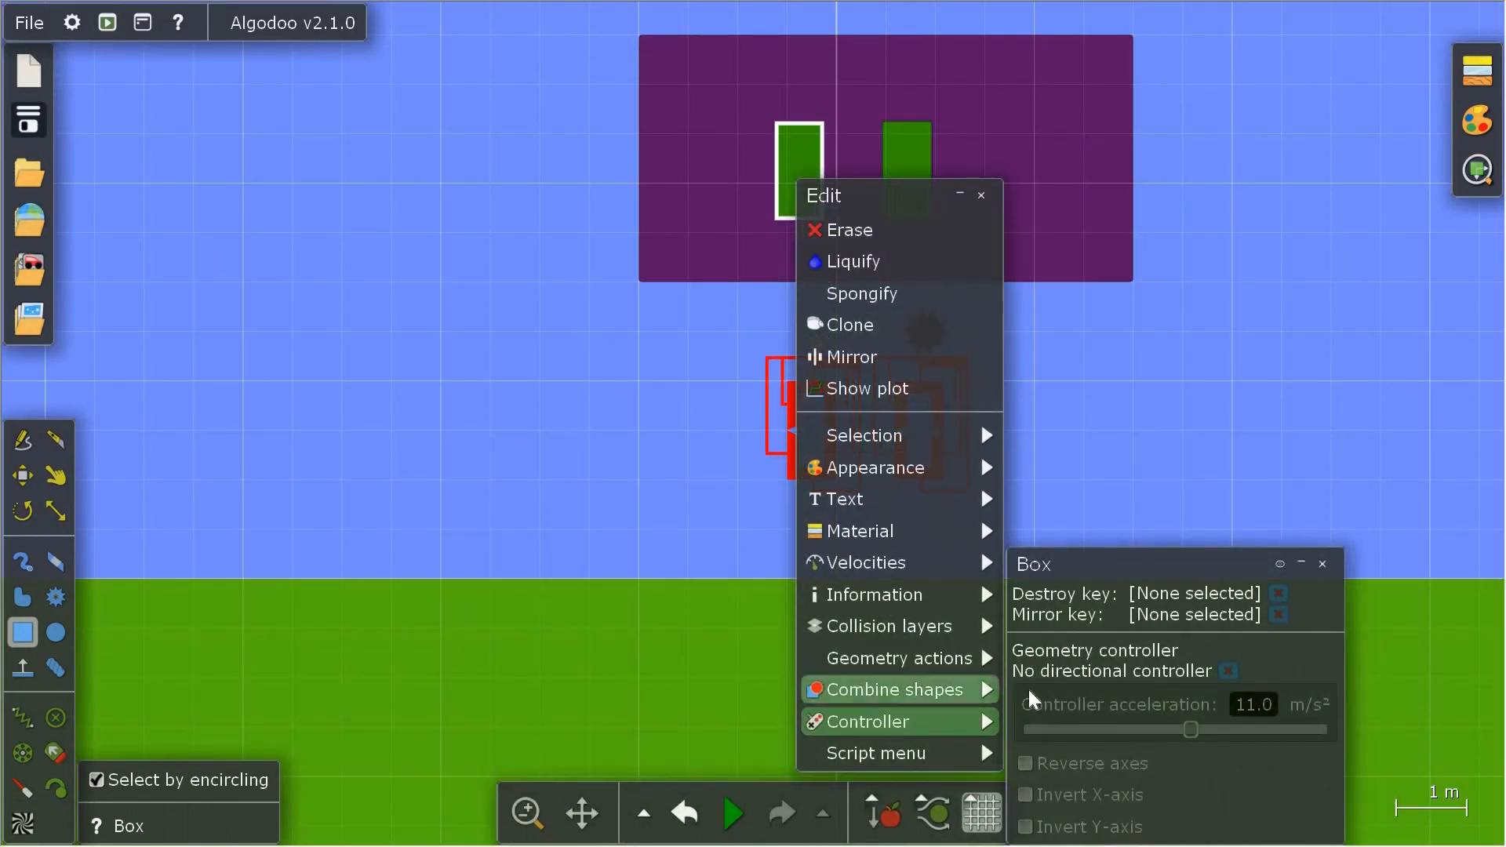
{"action": "mouse_move", "coordinate": [895, 690]}
{"action": "left_click", "coordinate": [1072, 794]}
- Delete the two tall boxes from the digit openings in the cover
{"action": "left_click", "coordinate": [812, 175]}
{"action": "key", "text": "Delete"}
{"action": "left_click", "coordinate": [904, 185]}
{"action": "key", "text": "Delete"}
- Place the cover back over the displays with the openings on the digits and move it to the front
{"action": "left_click_drag", "start_coordinate": [1027, 197], "coordinate": [1003, 414]}
{"action": "scroll", "coordinate": [1007, 423], "scroll_direction": "up", "scroll_amount": 5}
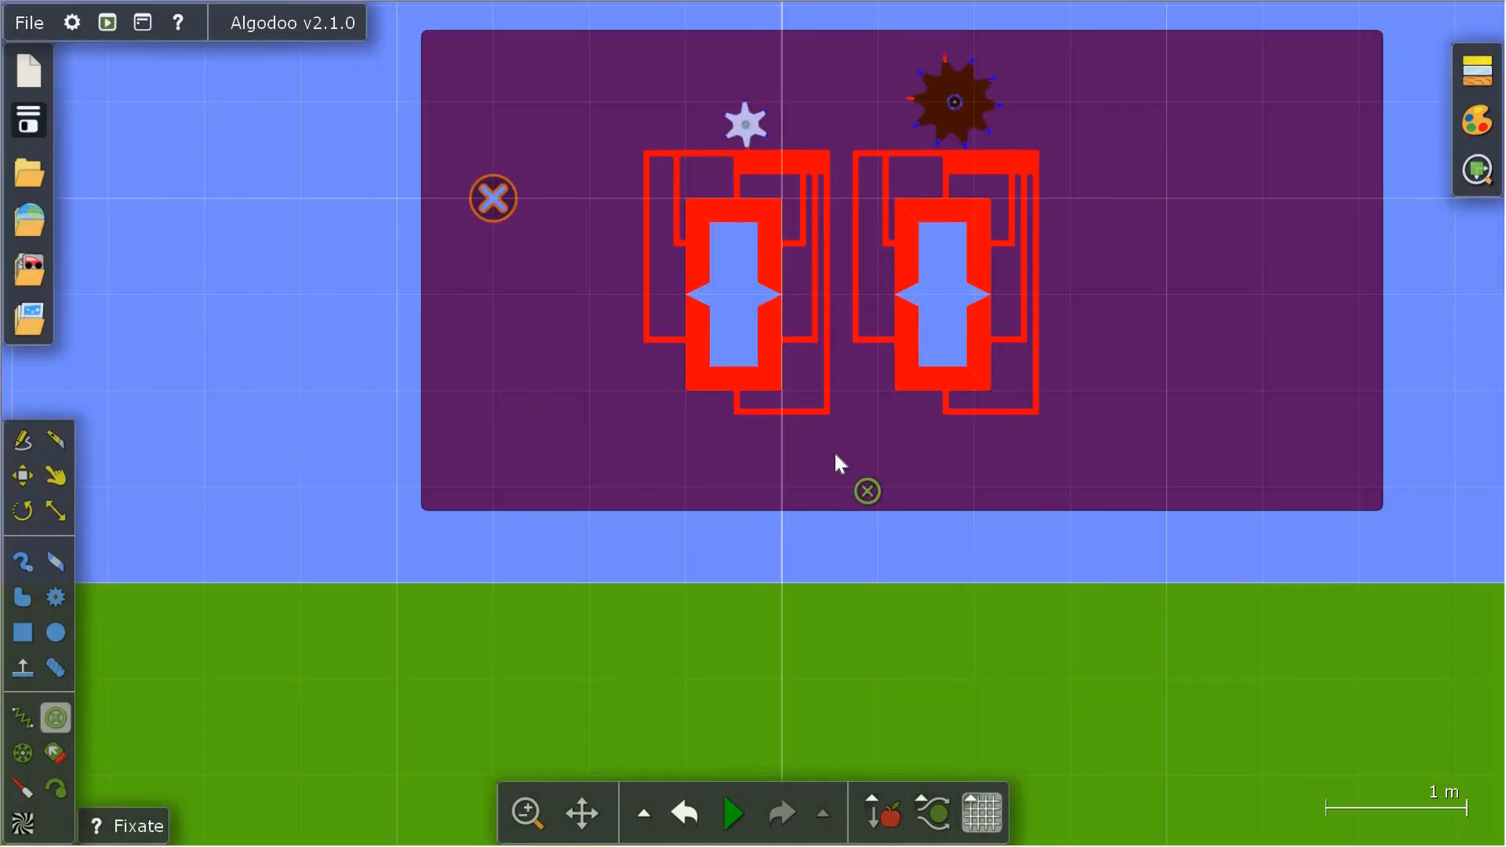
{"action": "right_click", "coordinate": [835, 455]}
{"action": "mouse_move", "coordinate": [926, 539]}
{"action": "left_click", "coordinate": [1130, 610]}
{"action": "key", "text": "Delete"}
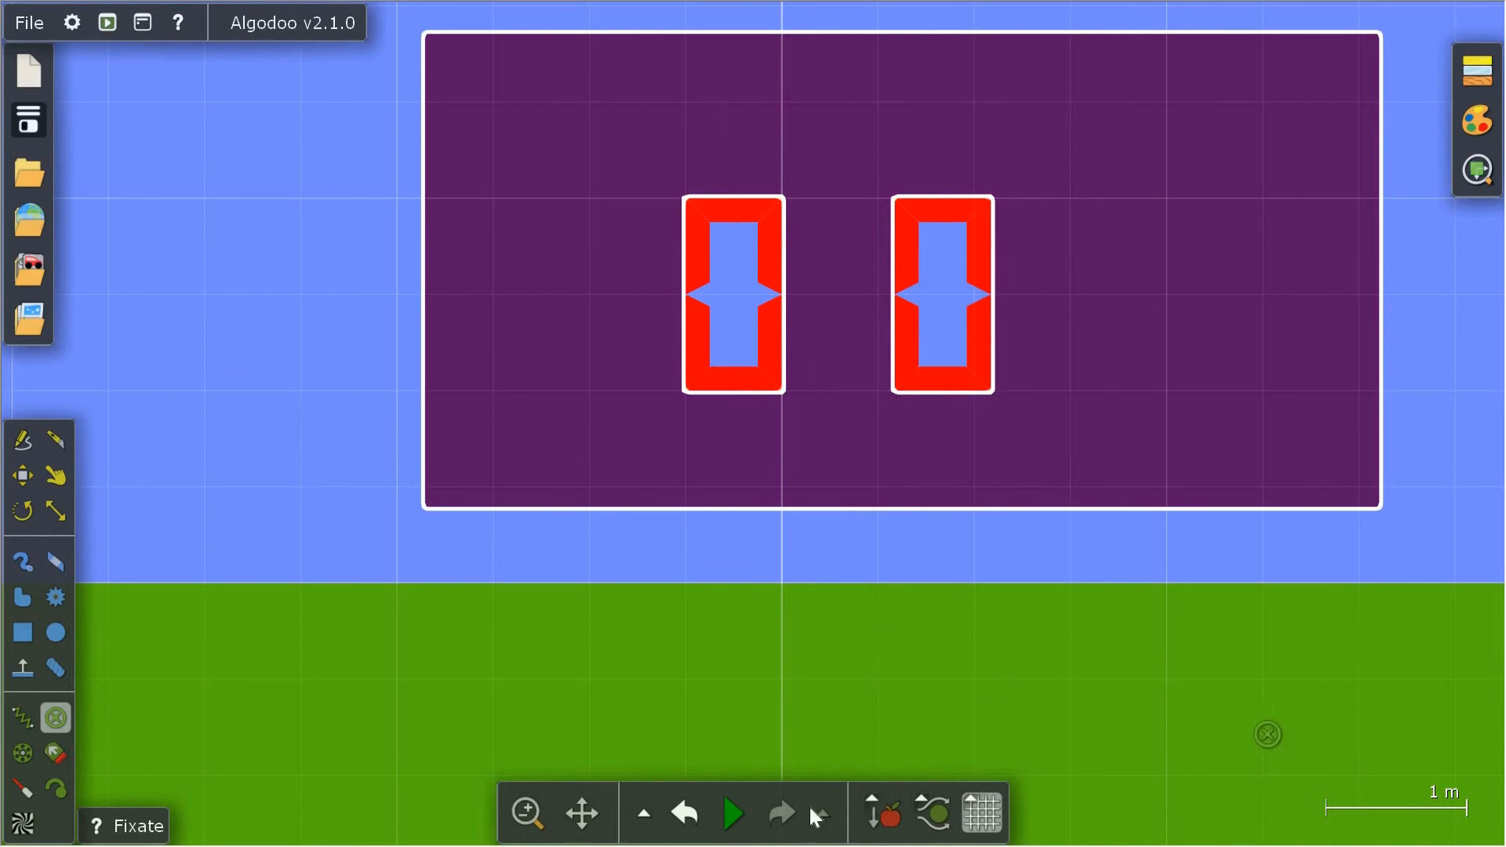
- Take the cover panel off collision layer A and start the simulation
{"action": "right_click", "coordinate": [515, 471]}
{"action": "mouse_move", "coordinate": [596, 698]}
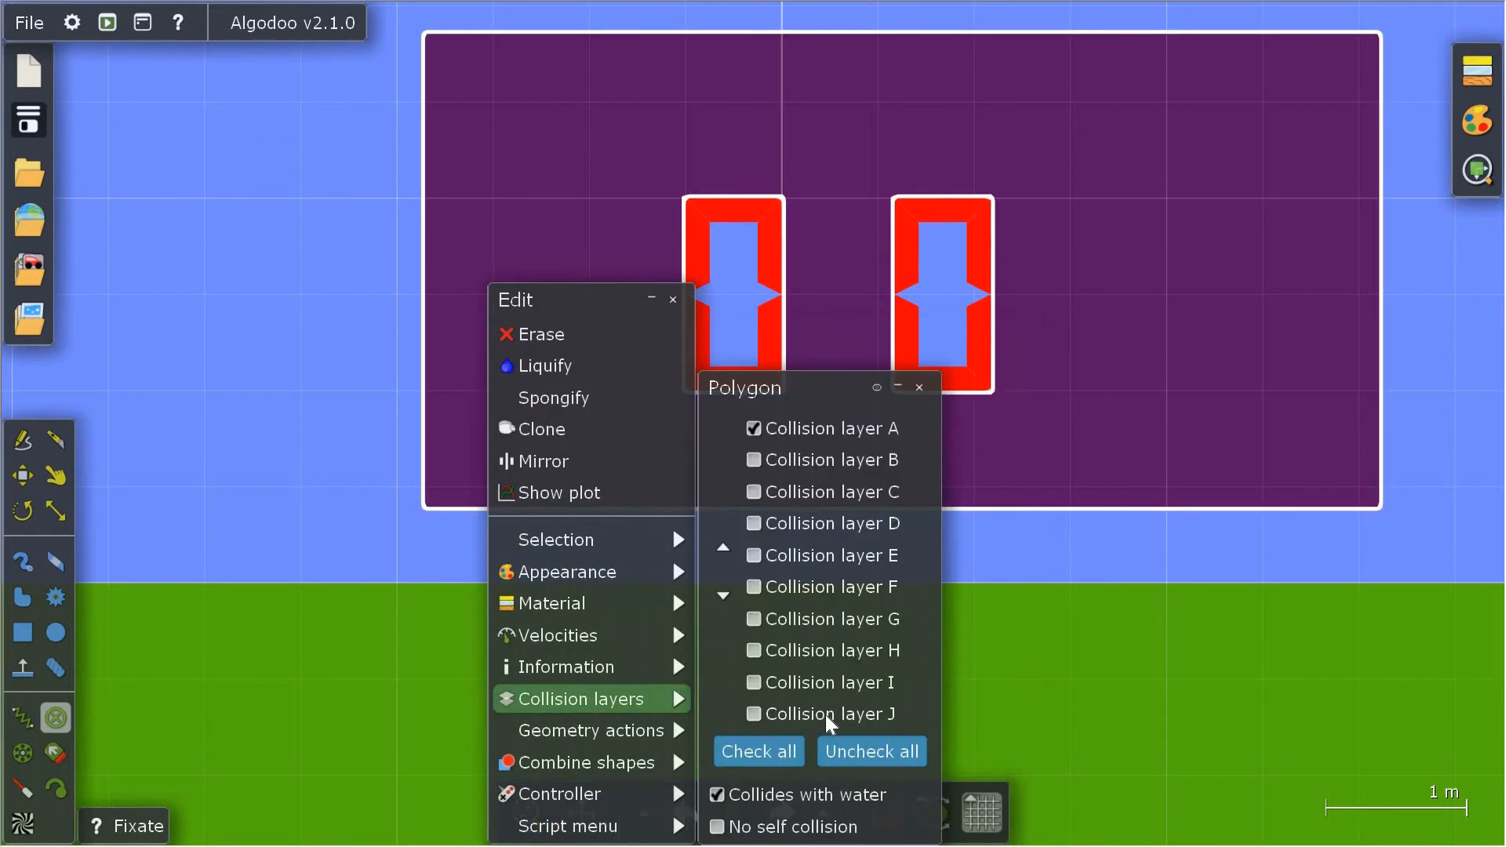
{"action": "left_click", "coordinate": [825, 714]}
{"action": "left_click", "coordinate": [753, 428]}
{"action": "left_click", "coordinate": [734, 813]}
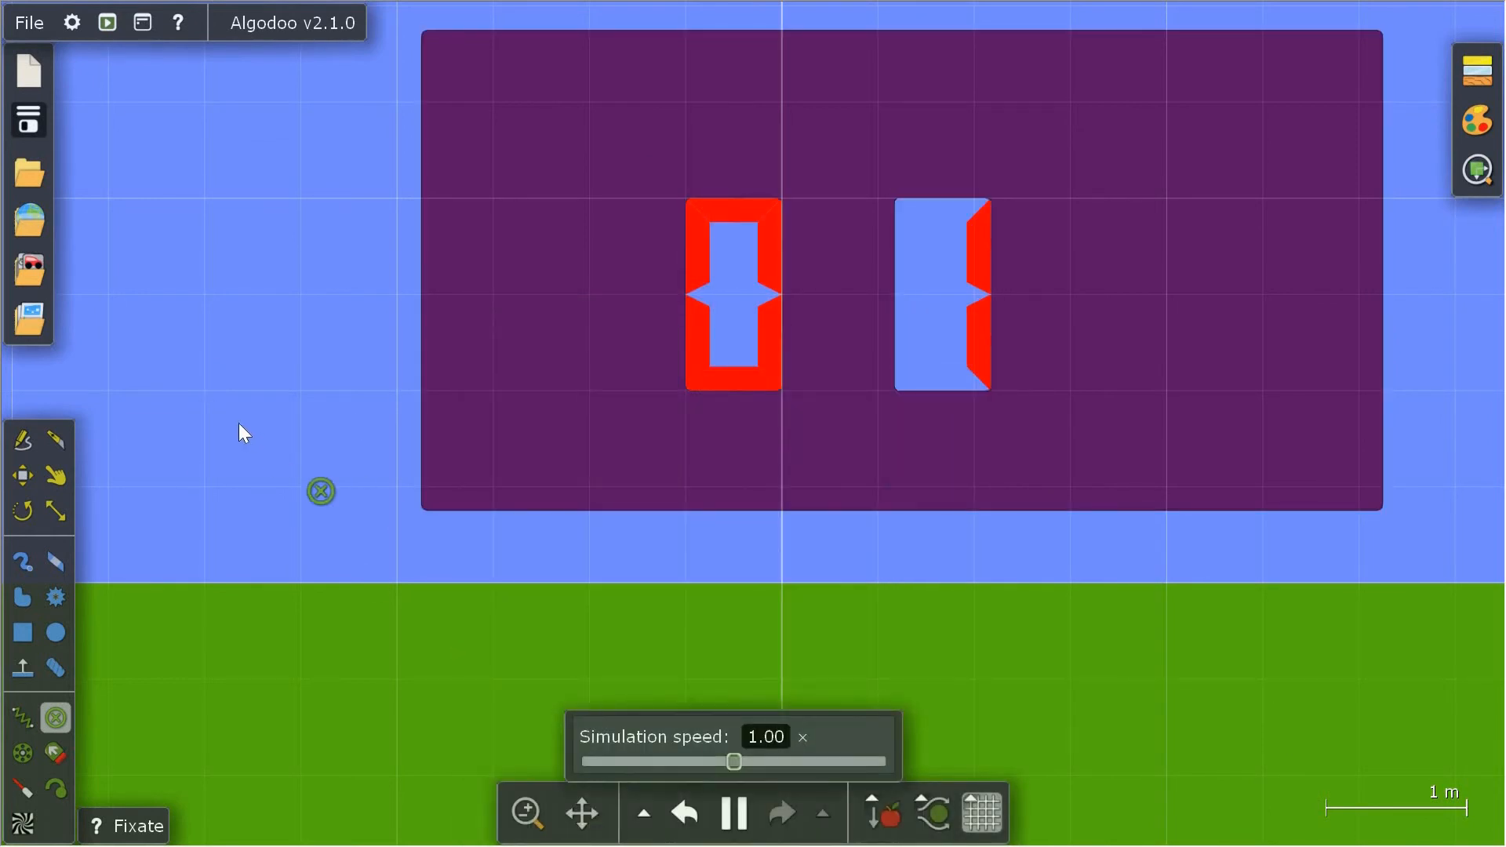
- Recolour the cover panel a bright blue similar to the sky and turn off its borders
{"action": "right_click", "coordinate": [473, 463]}
{"action": "mouse_move", "coordinate": [584, 572]}
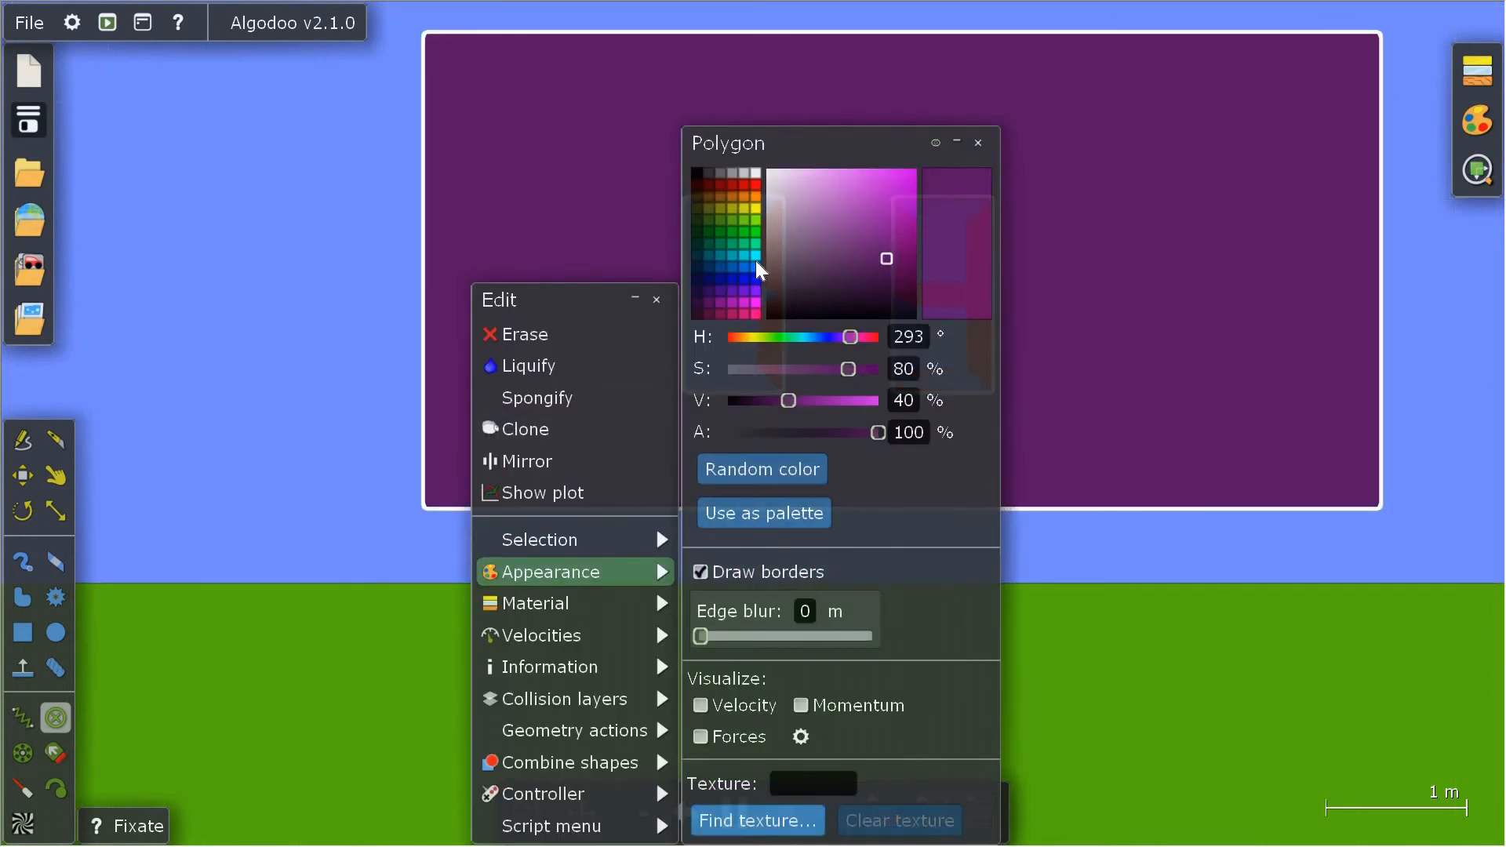
{"action": "left_click", "coordinate": [860, 168]}
{"action": "left_click_drag", "start_coordinate": [850, 337], "coordinate": [821, 337]}
{"action": "left_click", "coordinate": [746, 571]}
{"action": "left_click", "coordinate": [255, 418]}
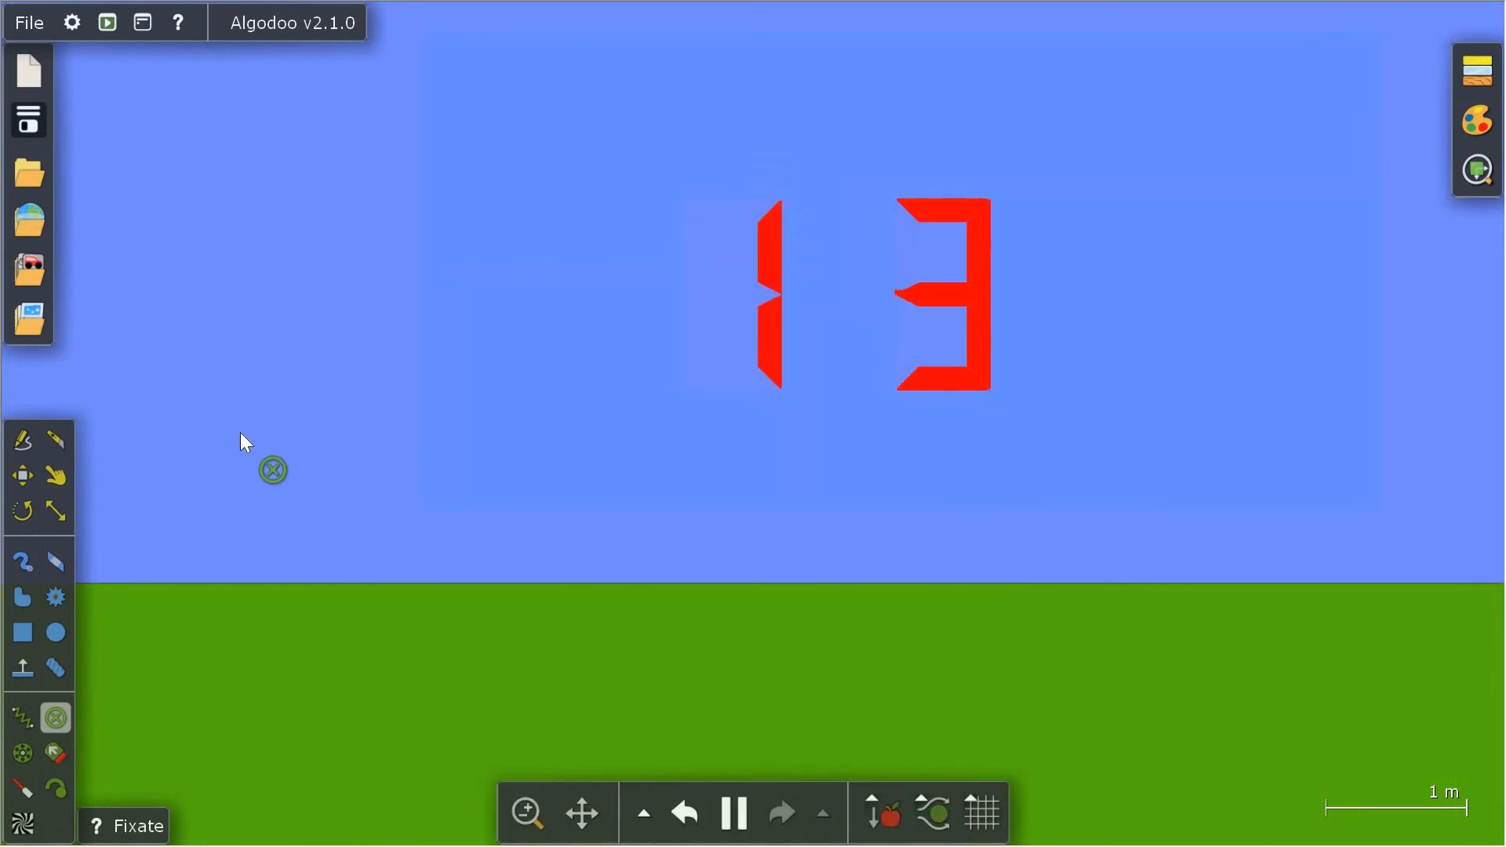
- Set the scene's background colour to black
{"action": "scroll", "coordinate": [241, 434], "scroll_direction": "down", "scroll_amount": 3}
{"action": "right_click", "coordinate": [1221, 380]}
{"action": "mouse_move", "coordinate": [1334, 397]}
{"action": "left_click", "coordinate": [964, 438]}
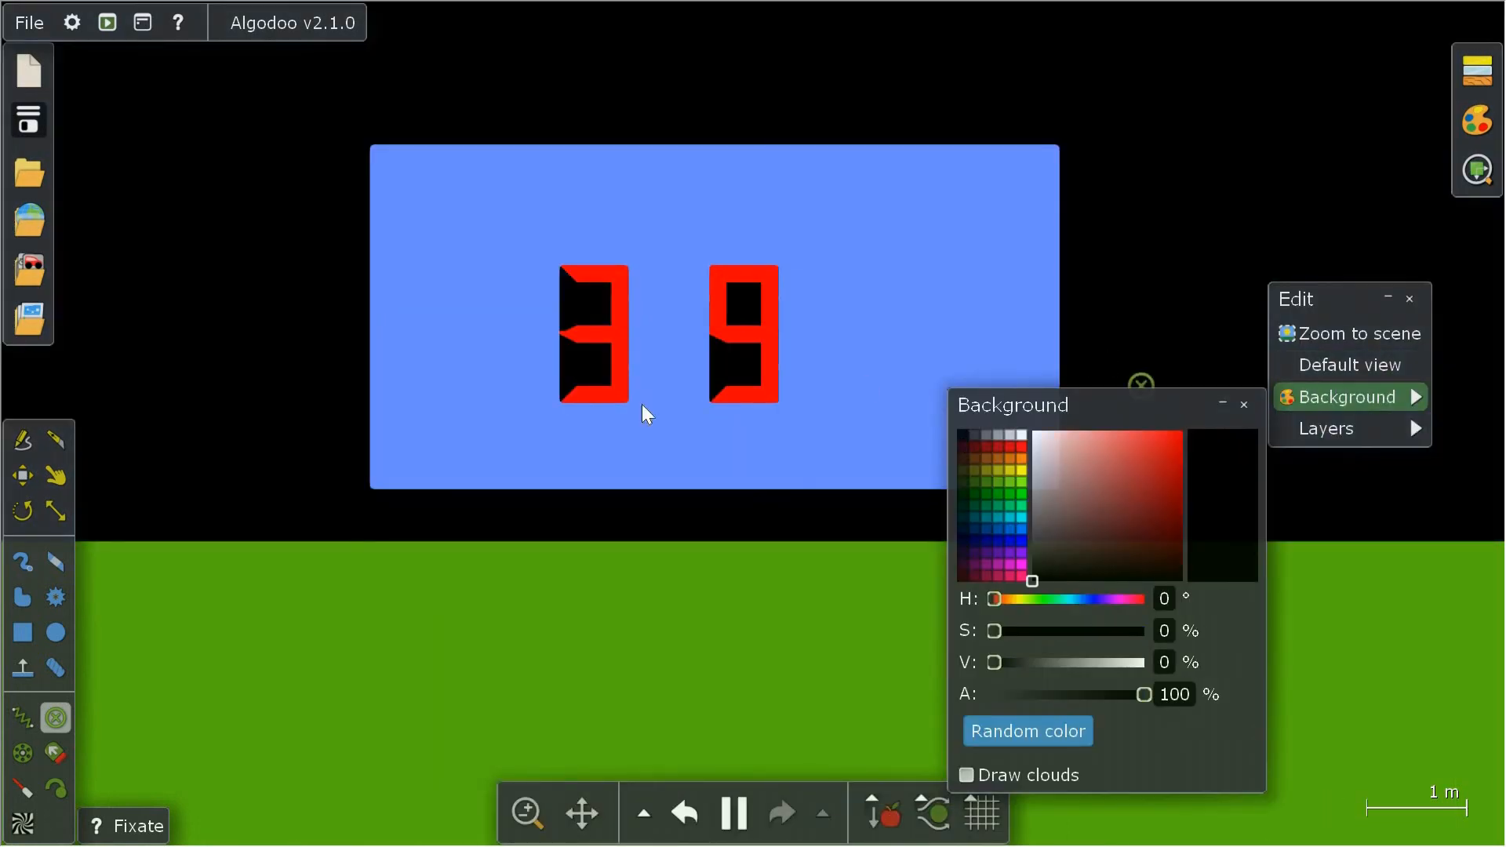
- Recolour the cover panel black to match the background
{"action": "right_click", "coordinate": [391, 432]}
{"action": "mouse_move", "coordinate": [539, 573]}
{"action": "left_click", "coordinate": [625, 173]}
{"action": "left_click", "coordinate": [1340, 201]}
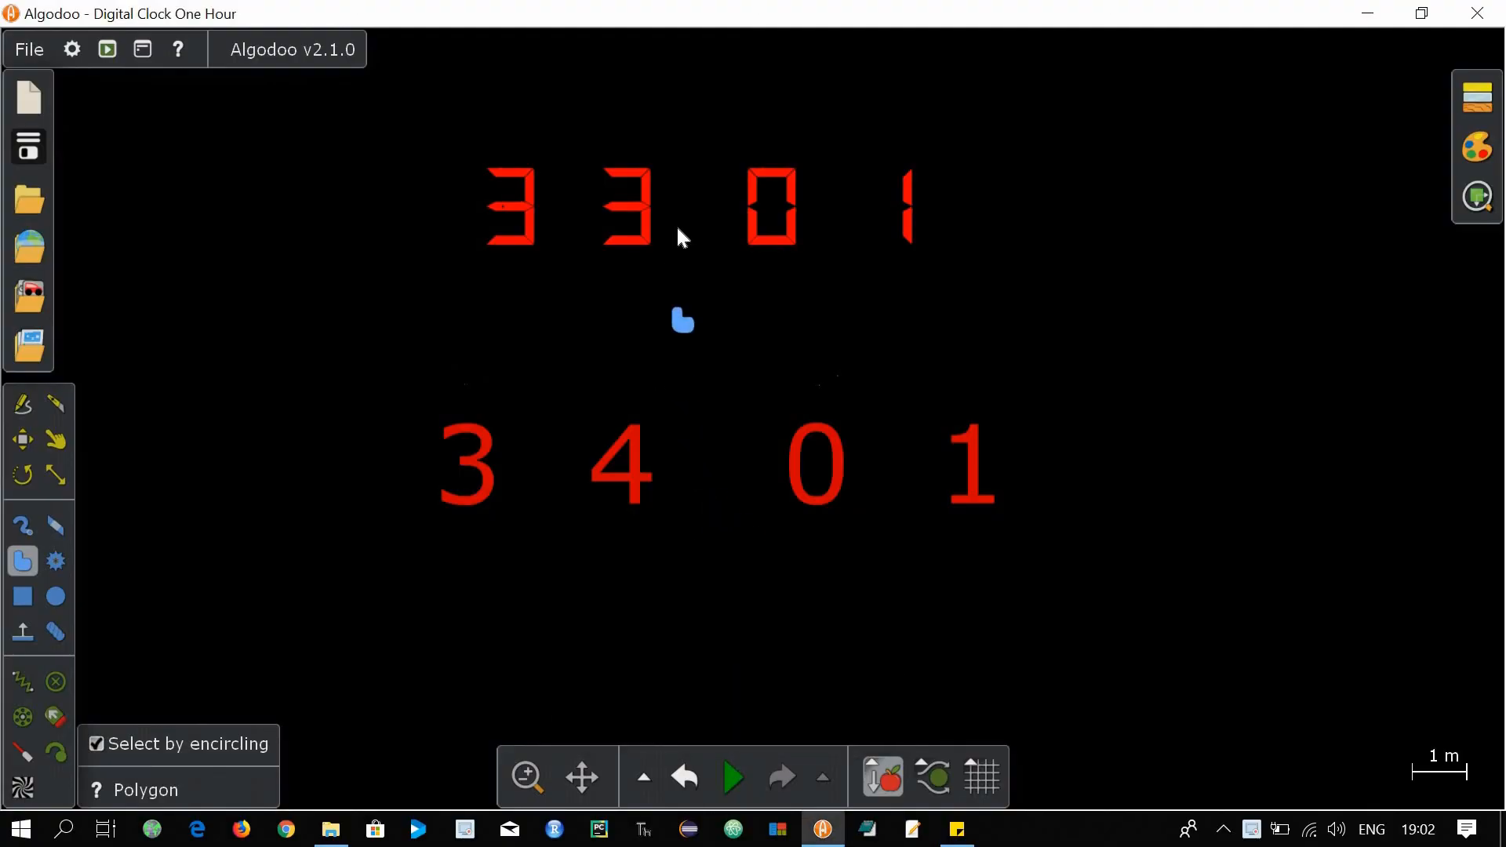
- Select the cover polygon around the four-digit seven-segment clock
{"action": "left_click", "coordinate": [678, 229]}
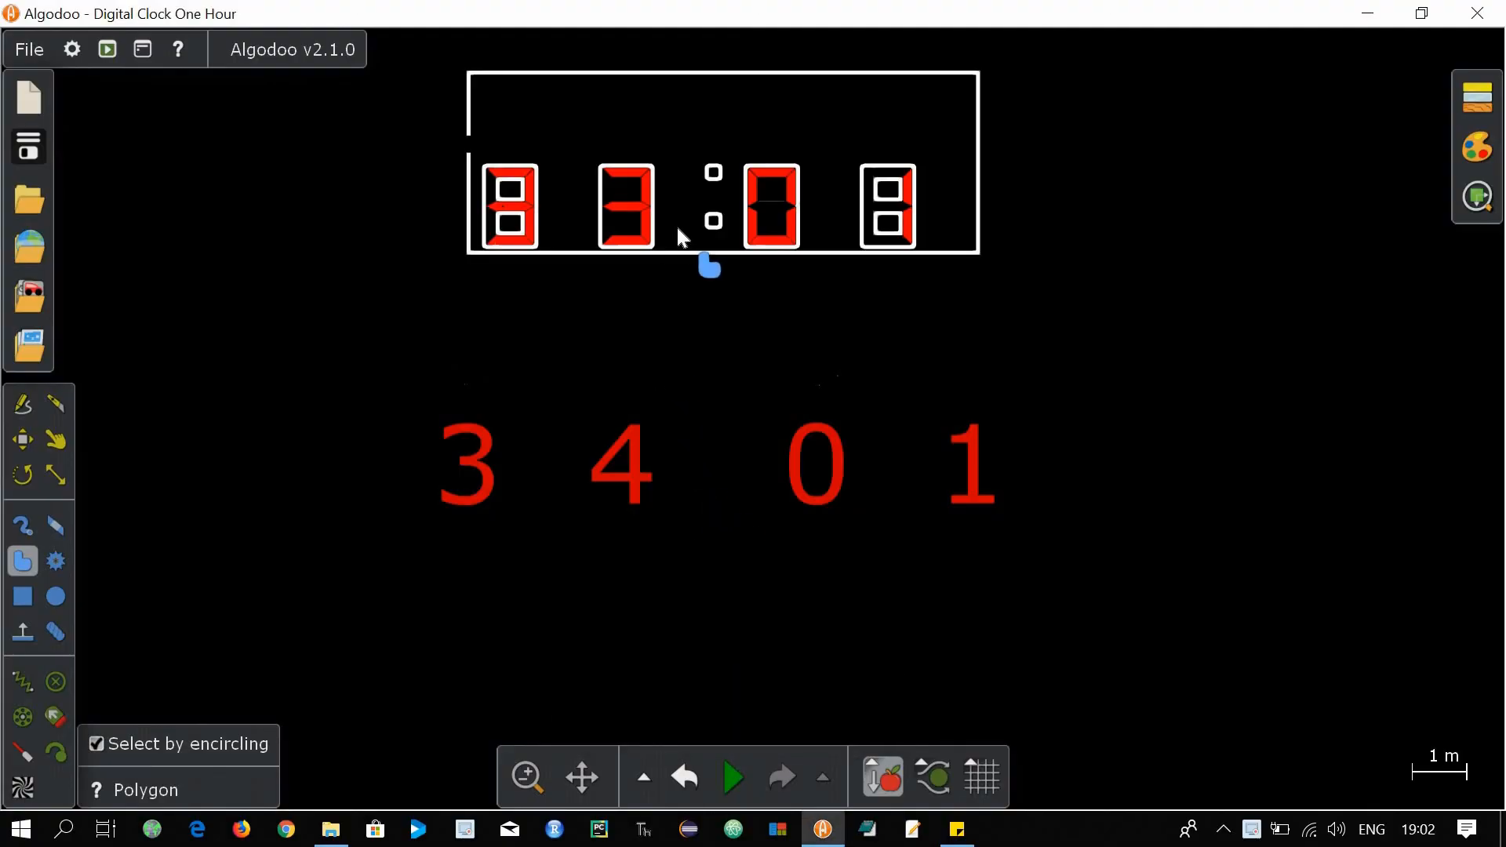